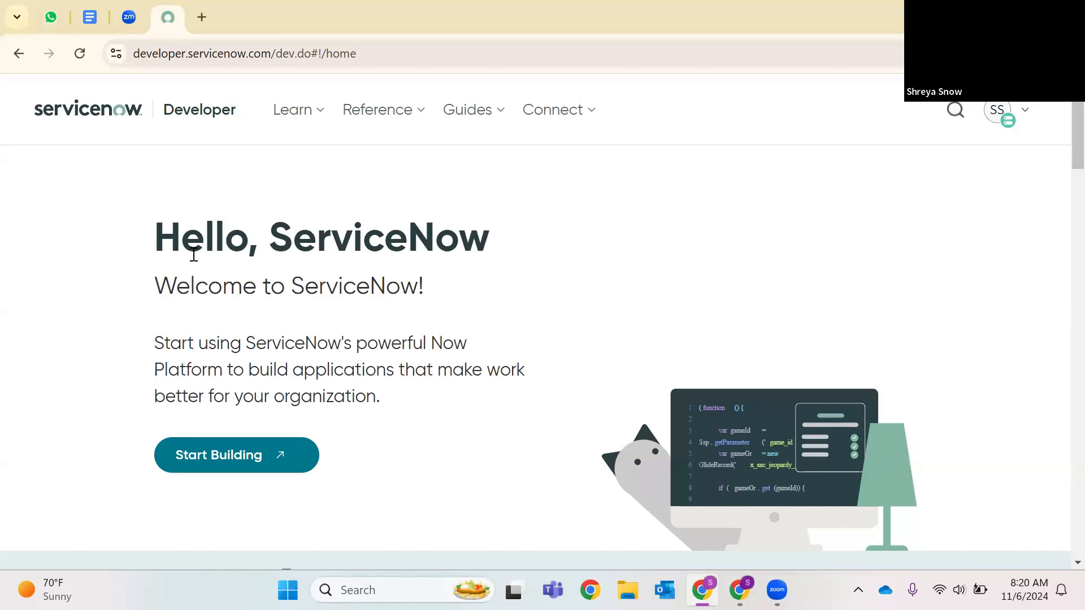
- Open the developer instance from the developer site and log in as admin, entering the account password
left_click(195, 454)
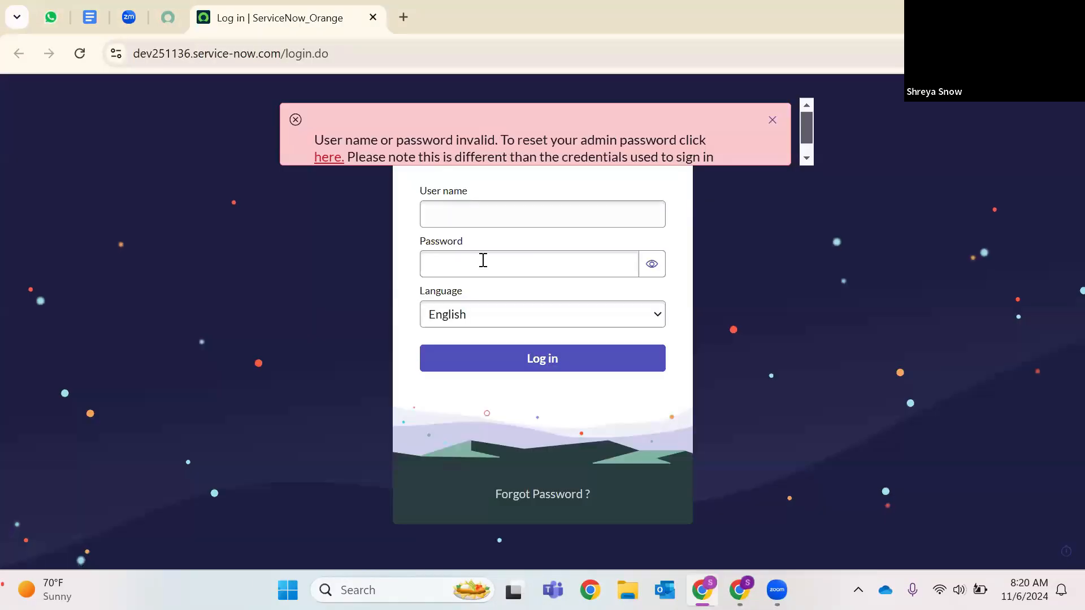
left_click(481, 212)
type("admin")
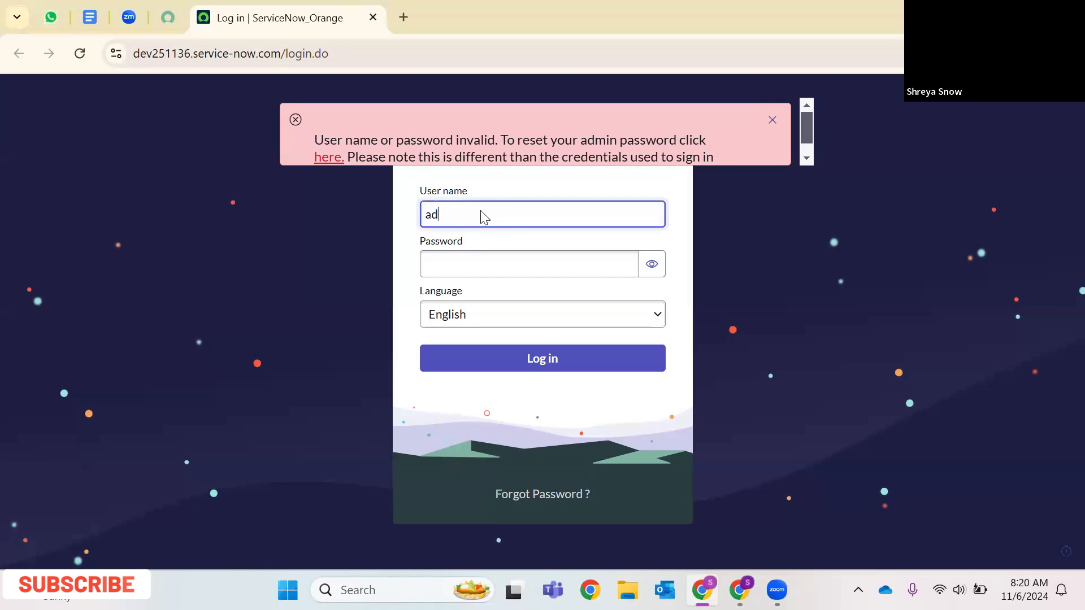
left_click(476, 271)
type("*********")
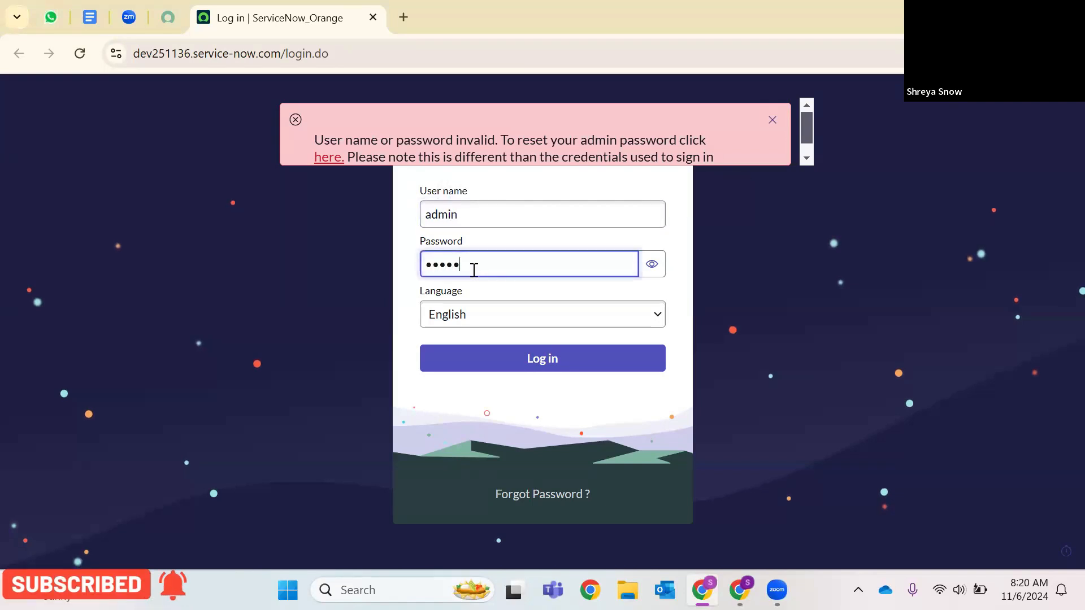
type("*")
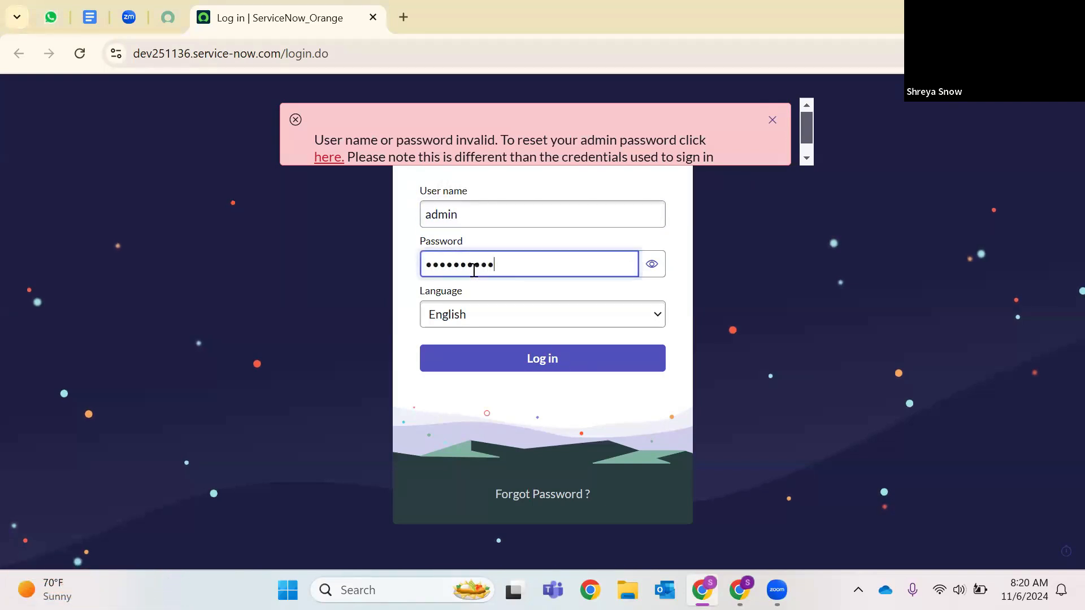
left_click(652, 264)
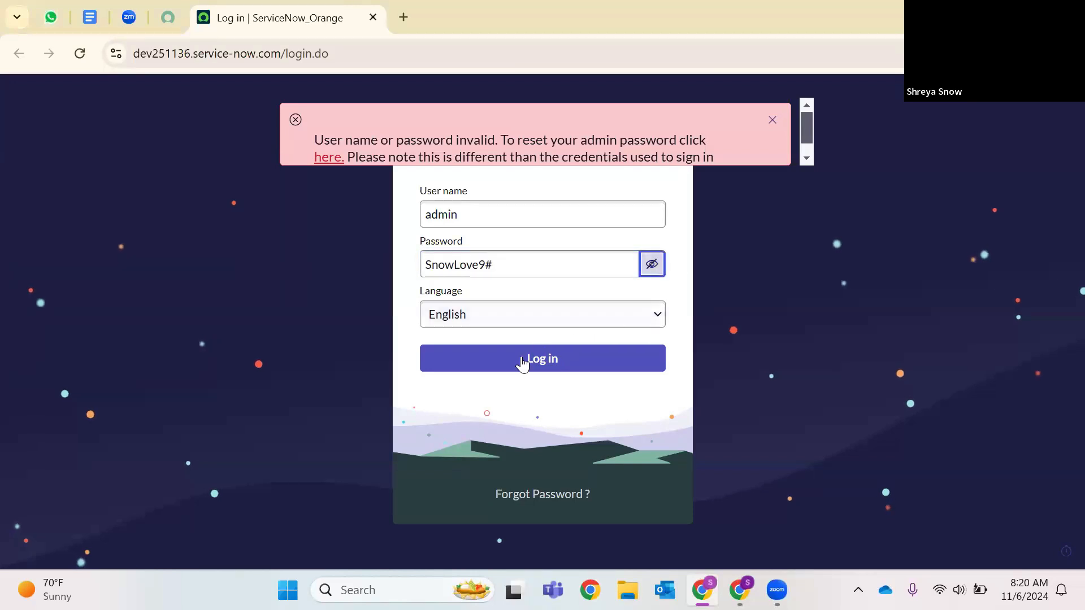
key("Return")
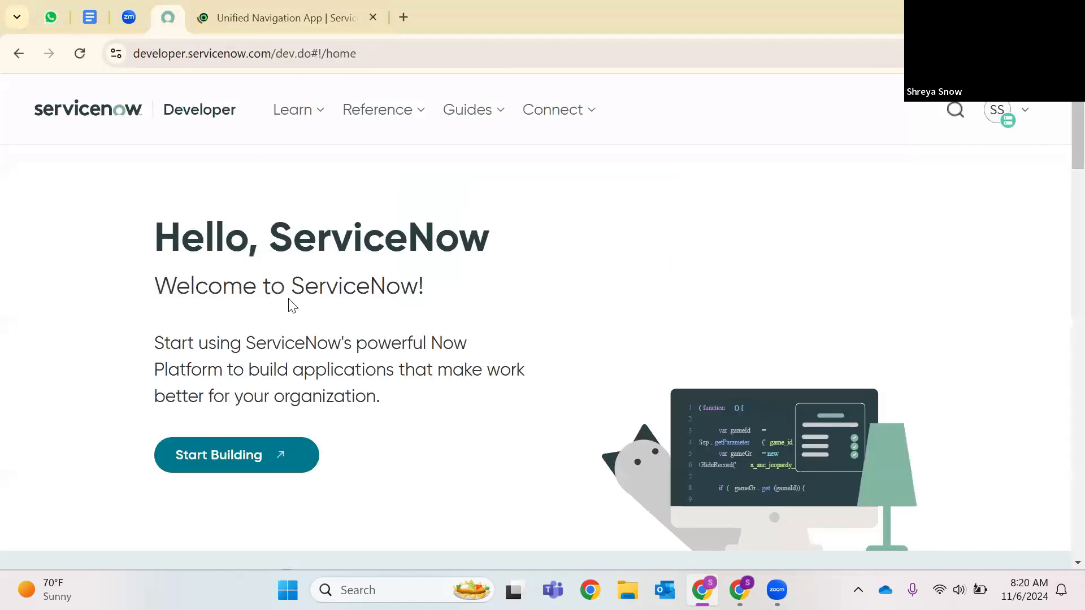
- Compare the developer site with the ServiceNow_Orange instance and examine the instance's web address
left_click(384, 117)
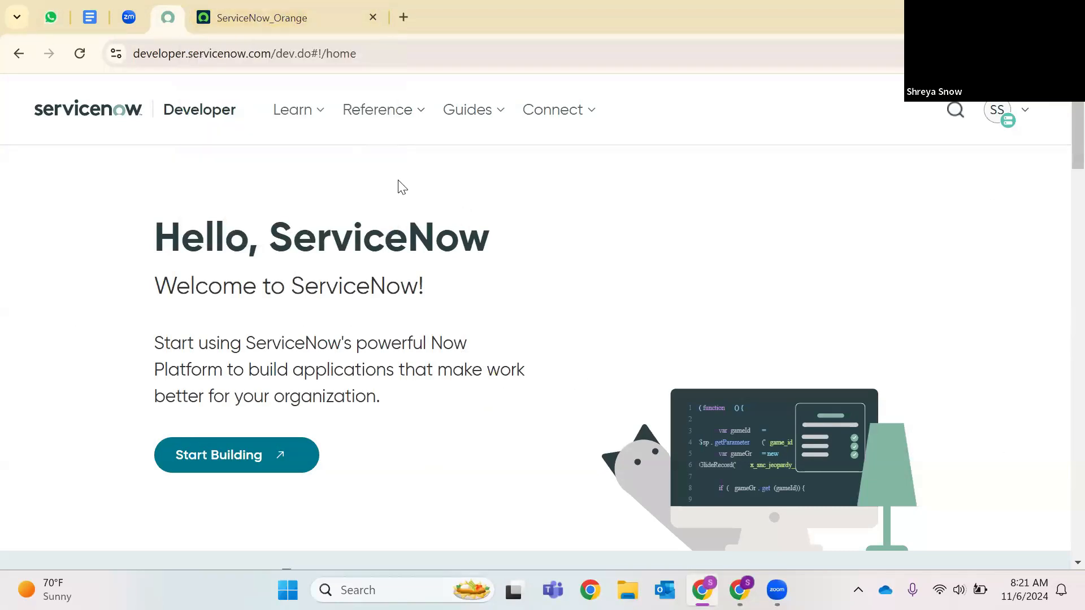
left_click(322, 10)
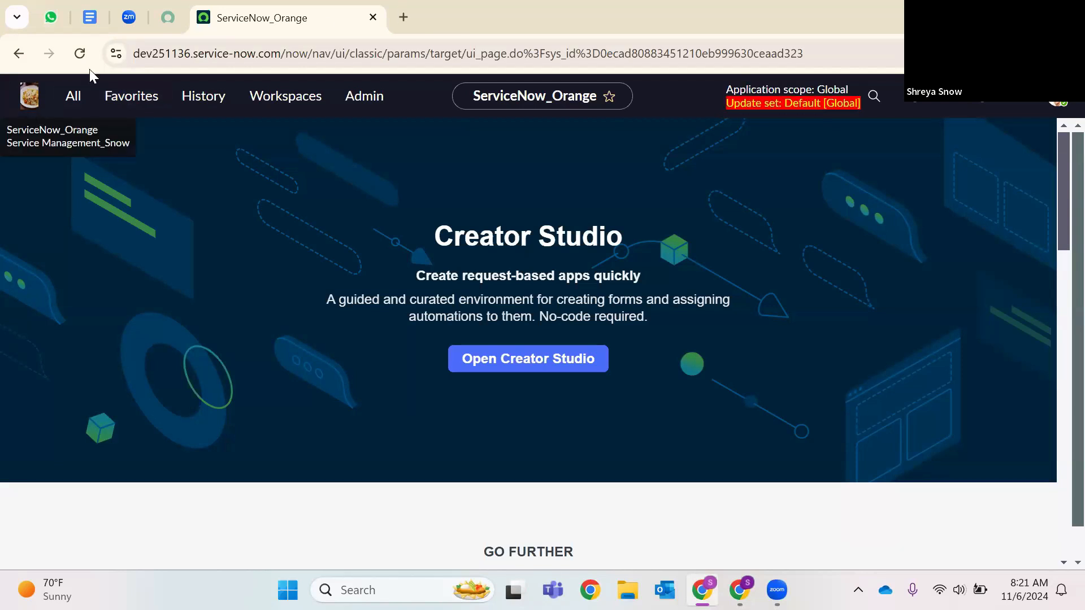
left_click(168, 17)
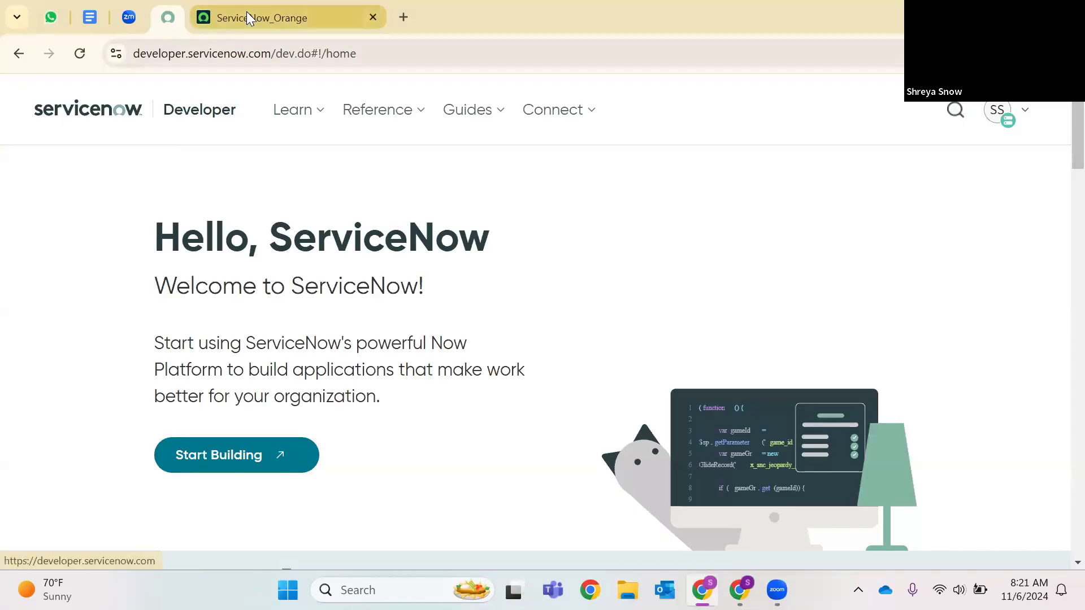
left_click(246, 17)
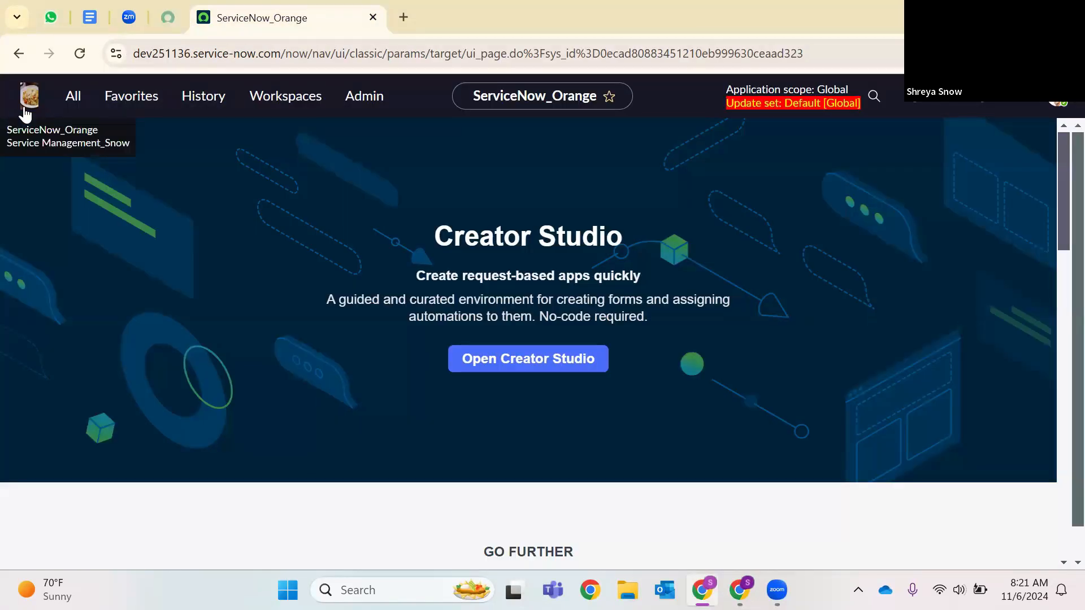
left_click(264, 53)
double_click(264, 53)
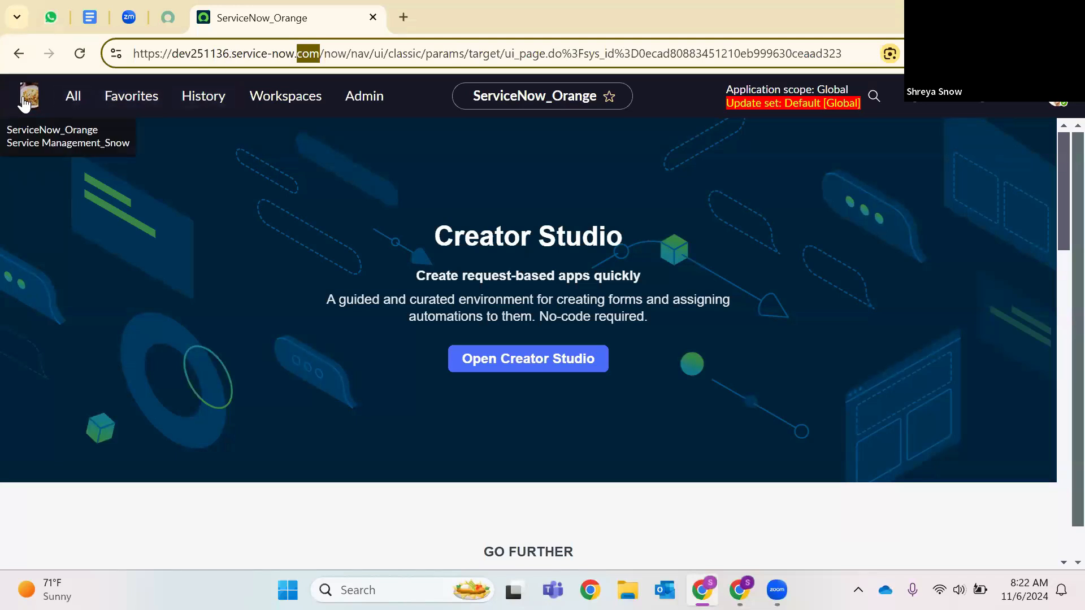
- Show the full application navigator and collapse its Self-Service section
left_click(84, 104)
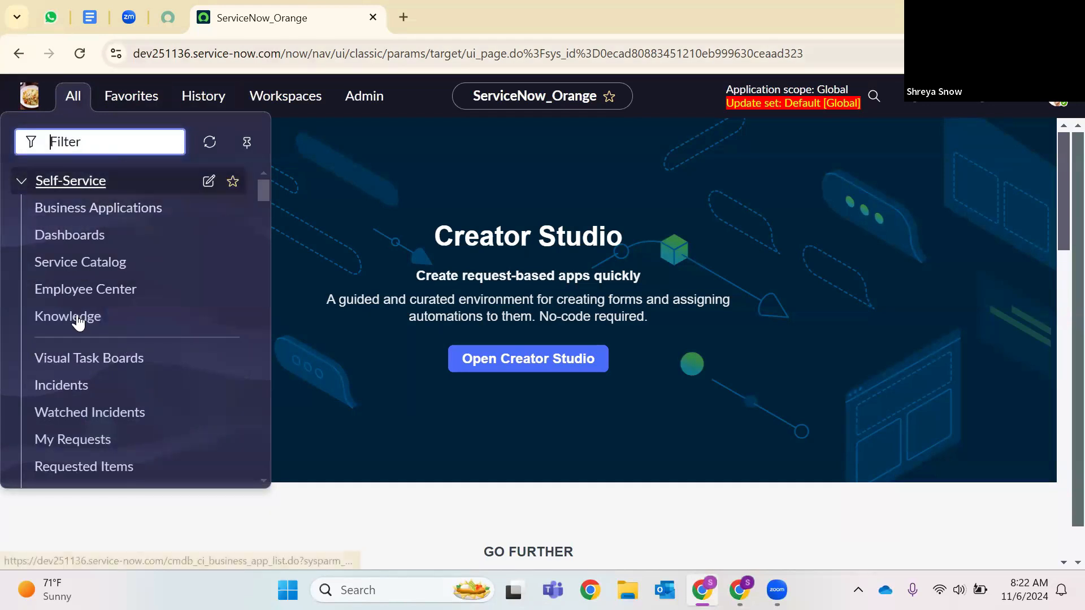
scroll(74, 322, "down", 10)
scroll(77, 324, "up", 10)
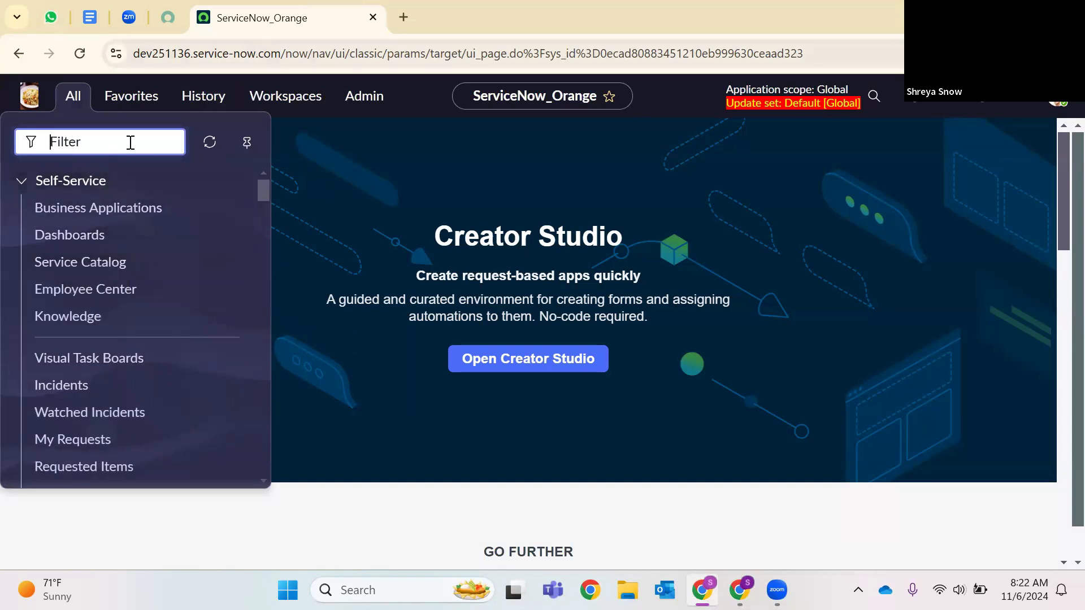
left_click(23, 182)
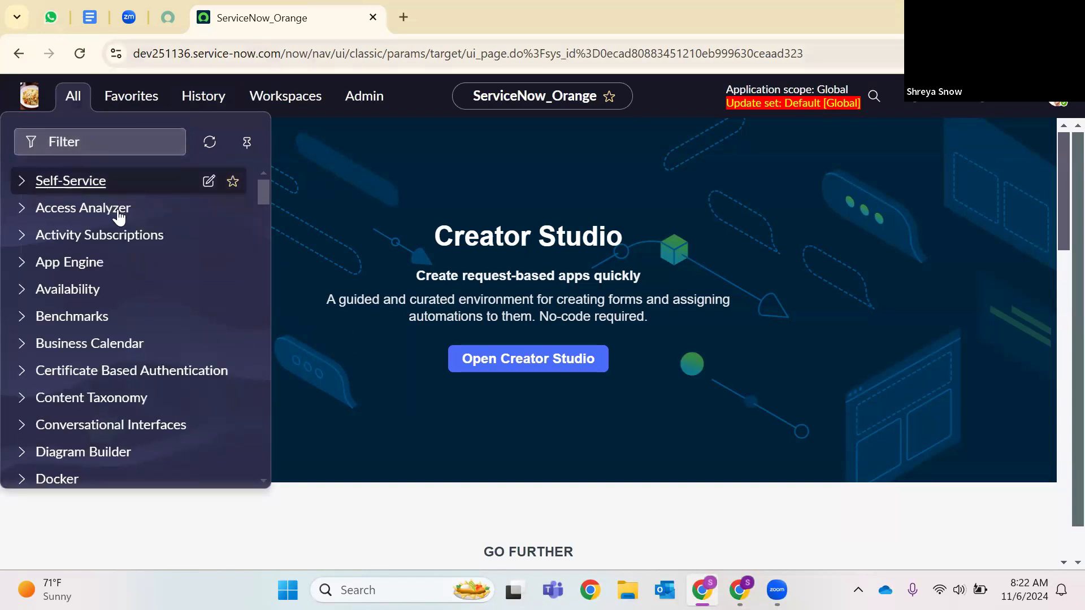
- Look through the applications in the navigator, from Self-Service down to Zero Touch Refresh, and close it
scroll(121, 292, "down", 15)
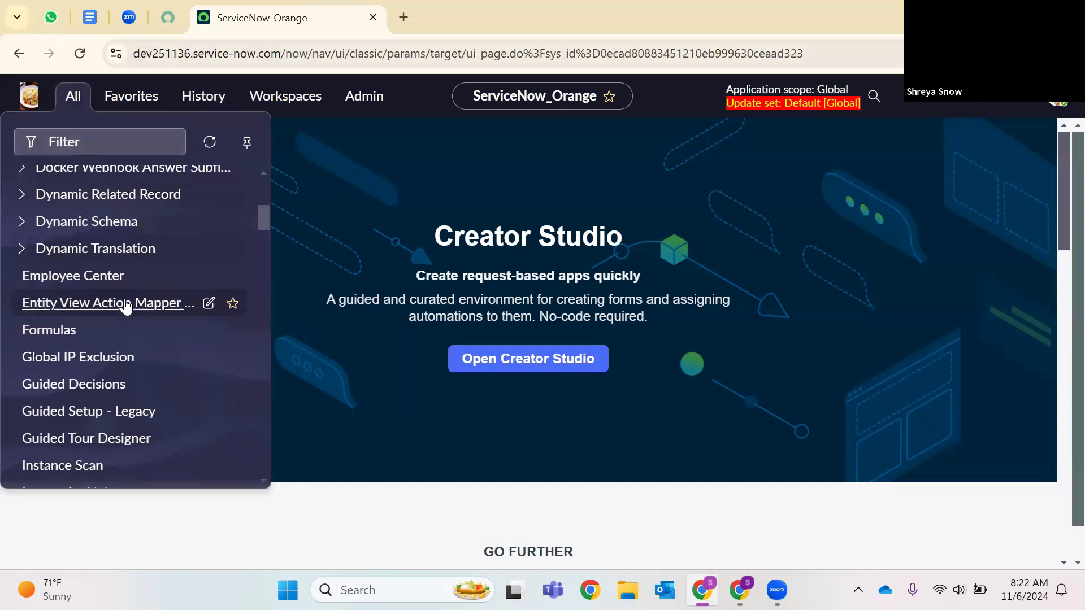
scroll(118, 327, "down", 15)
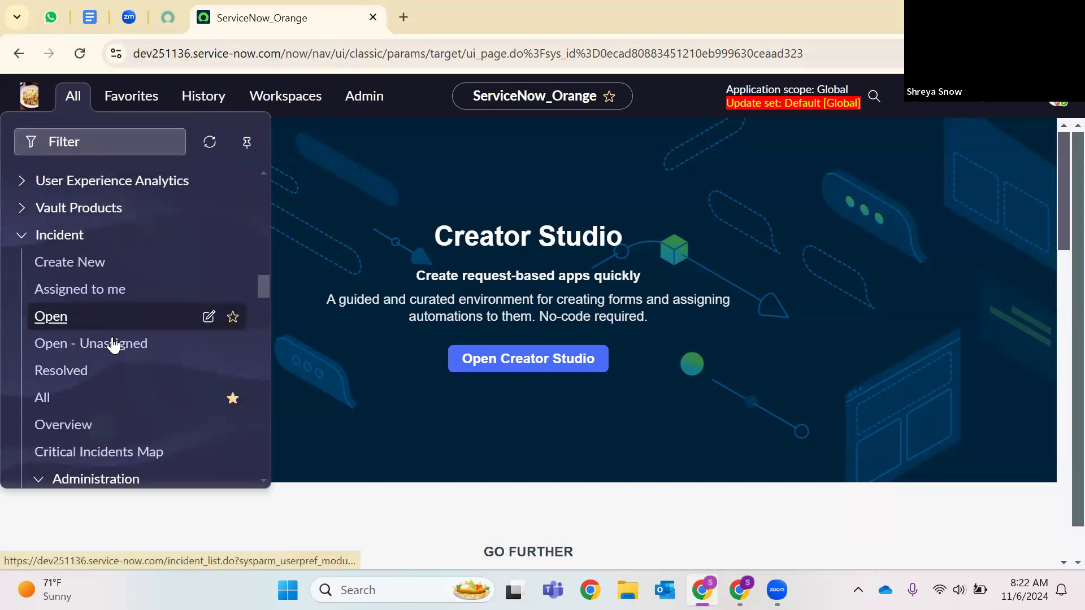
scroll(113, 355, "down", 10)
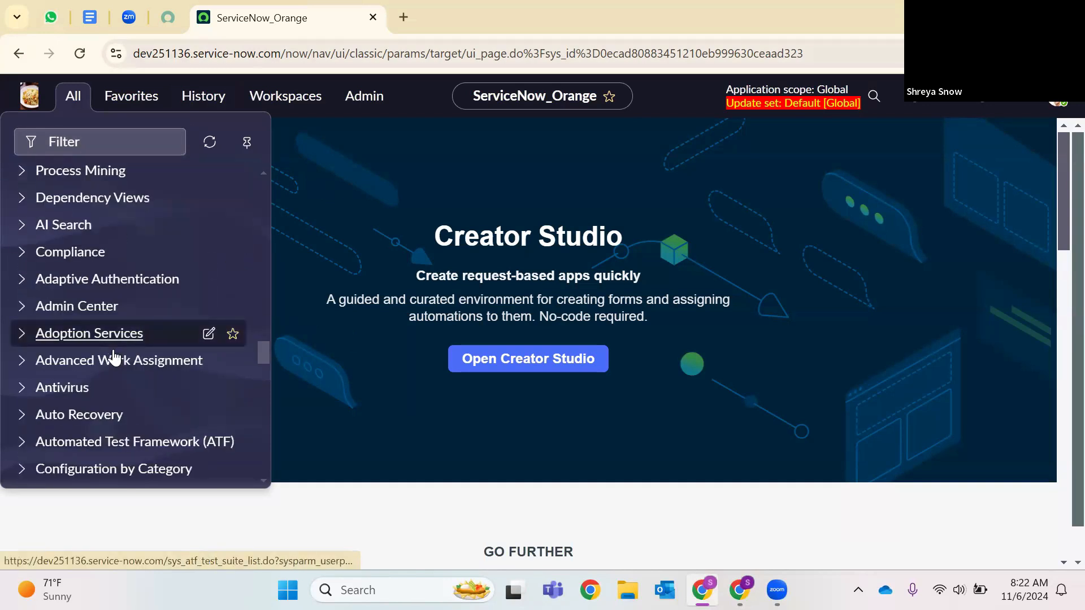
scroll(113, 356, "down", 5)
scroll(113, 356, "up", 1)
scroll(113, 356, "down", 10)
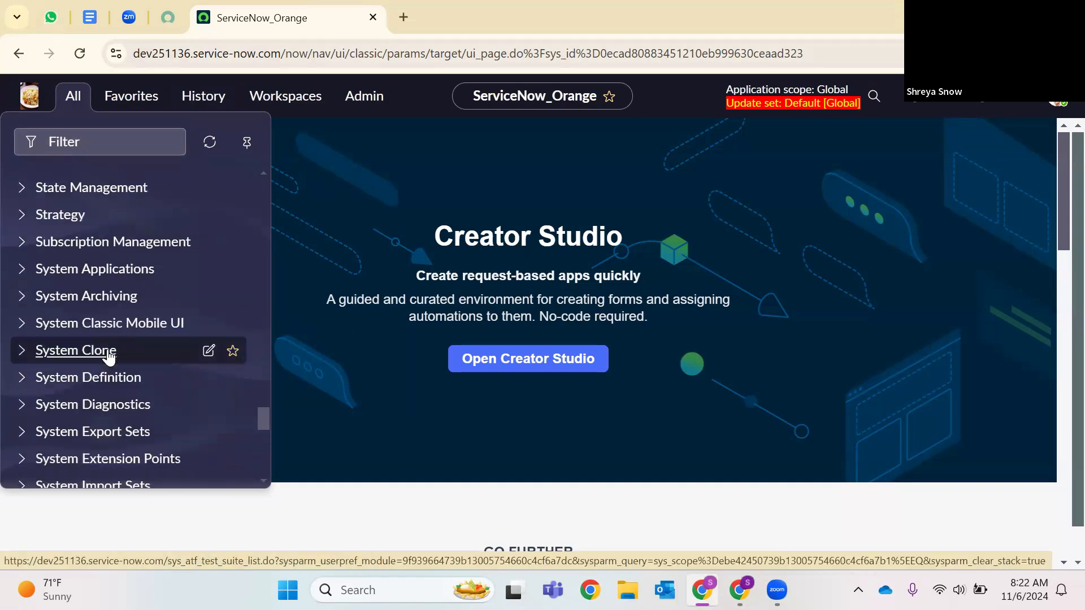
scroll(109, 356, "down", 8)
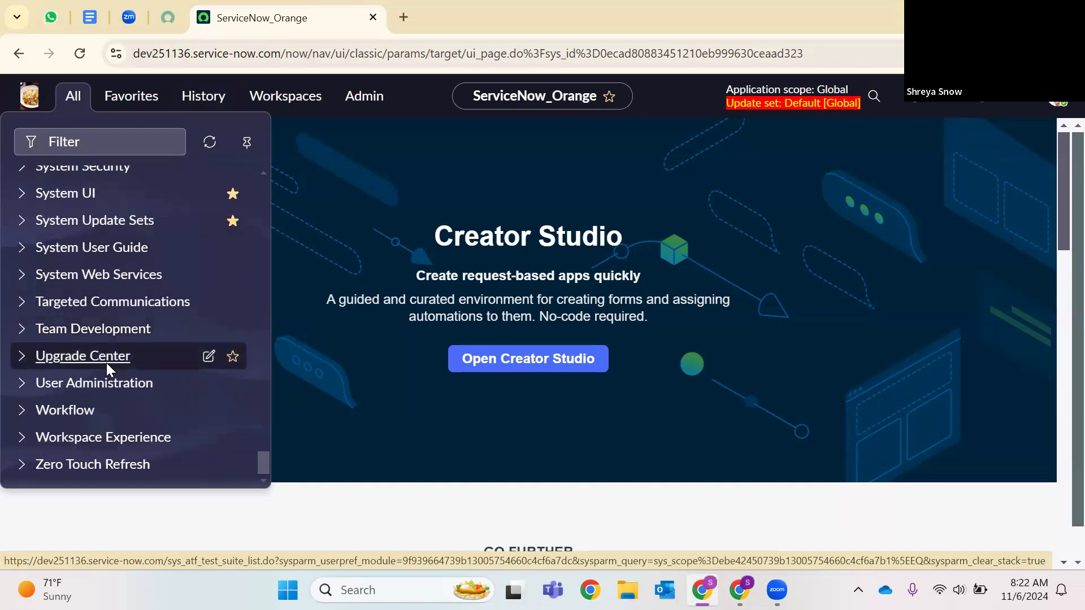
scroll(106, 362, "up", 15)
scroll(106, 363, "up", 20)
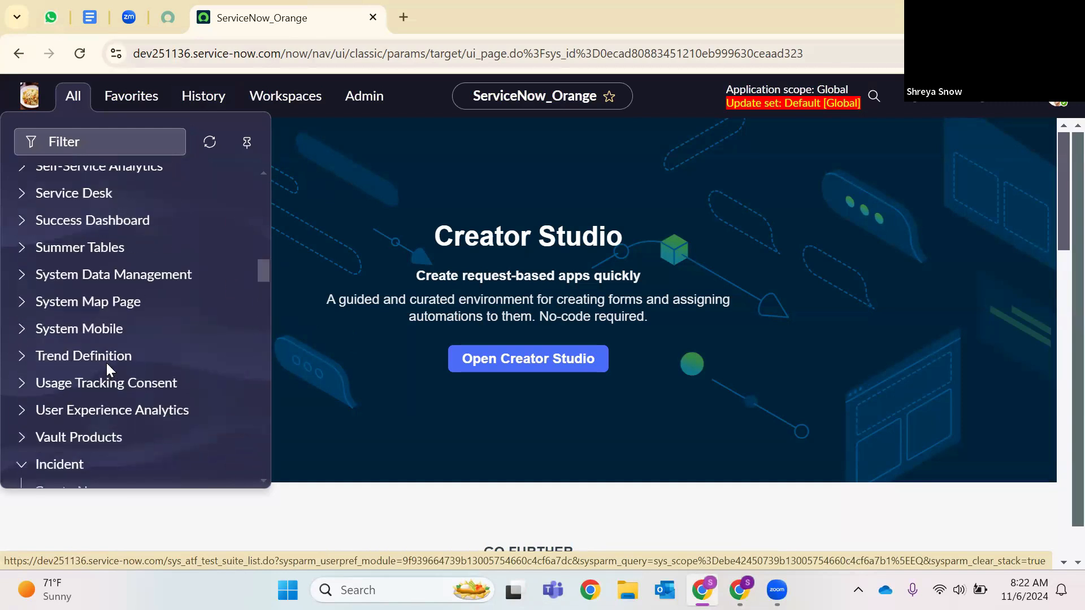
scroll(106, 362, "up", 1)
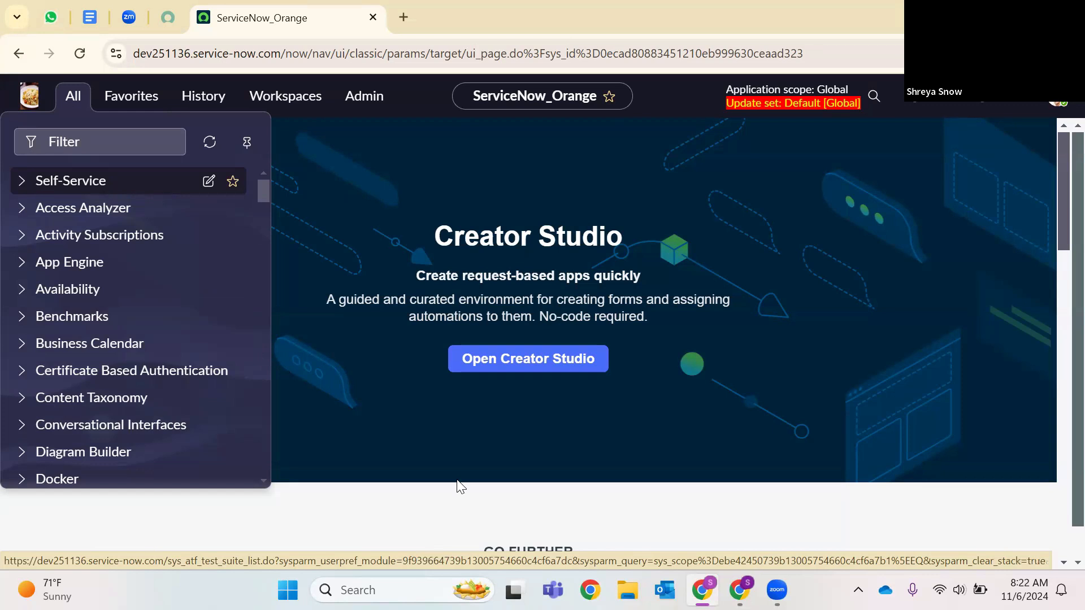
left_click(457, 553)
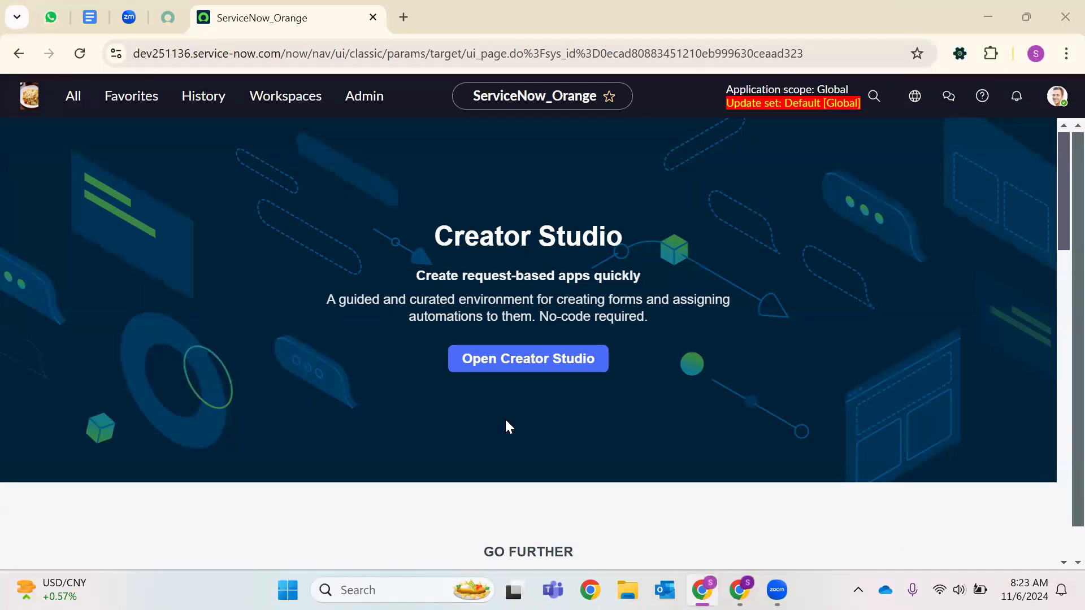
- Filter the application navigator by "Incident"
left_click(78, 103)
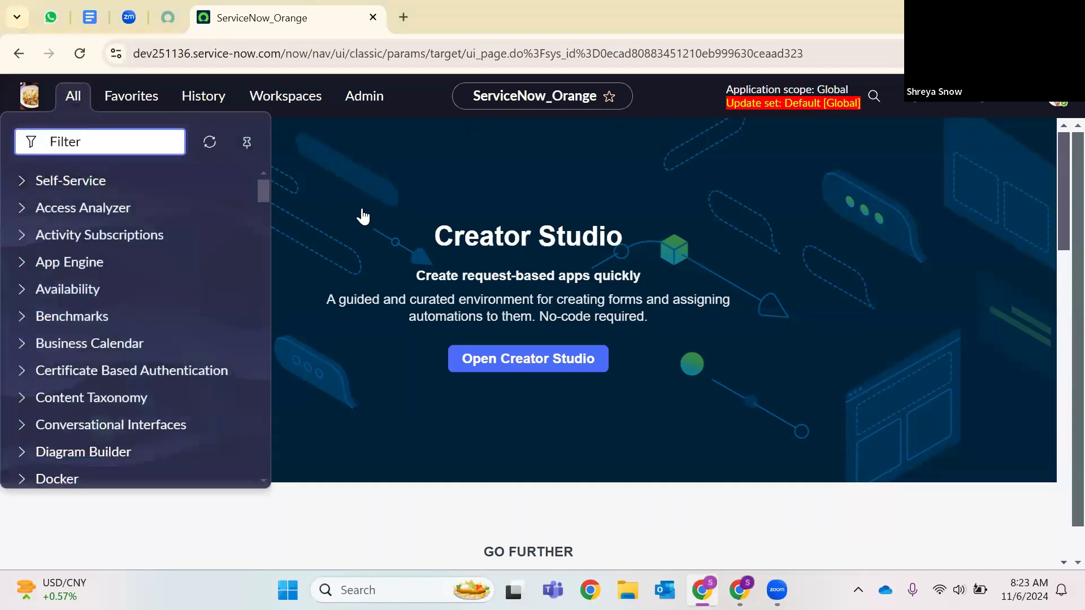
left_click(362, 217)
left_click(82, 110)
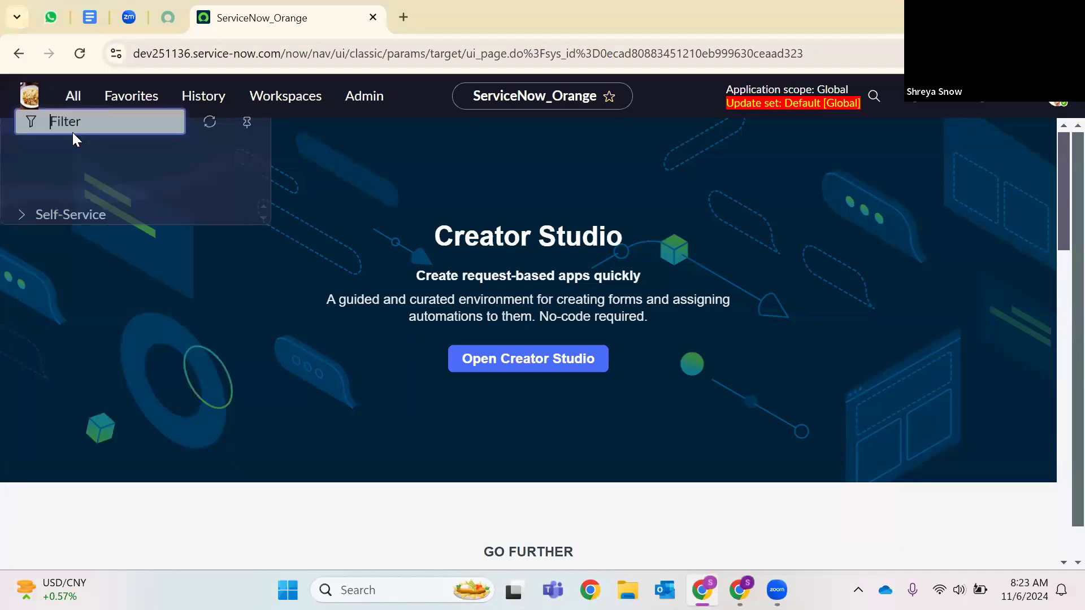
type("Inciden")
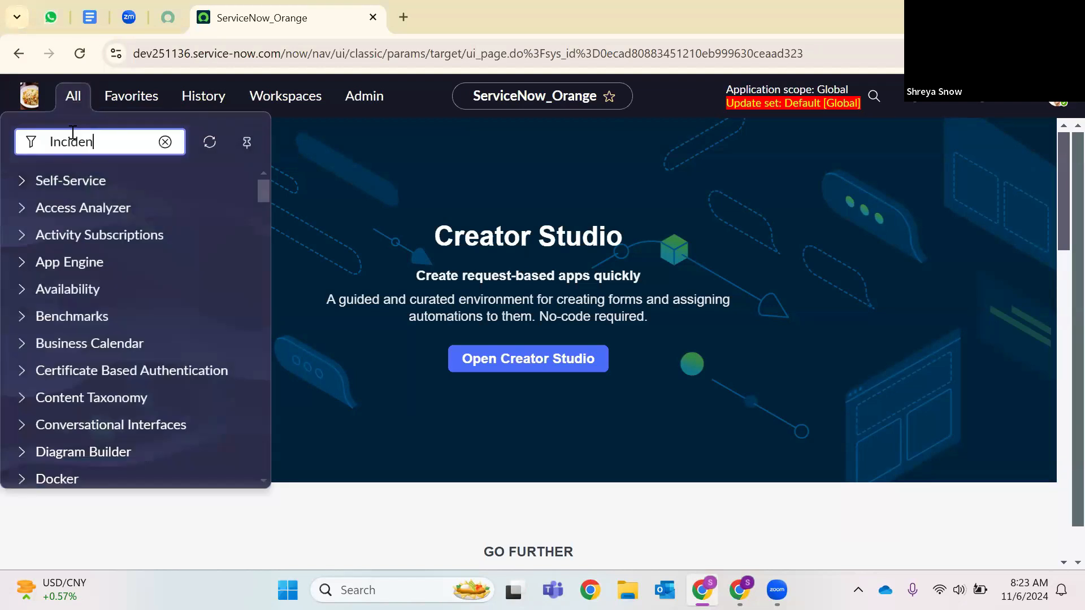
type("t")
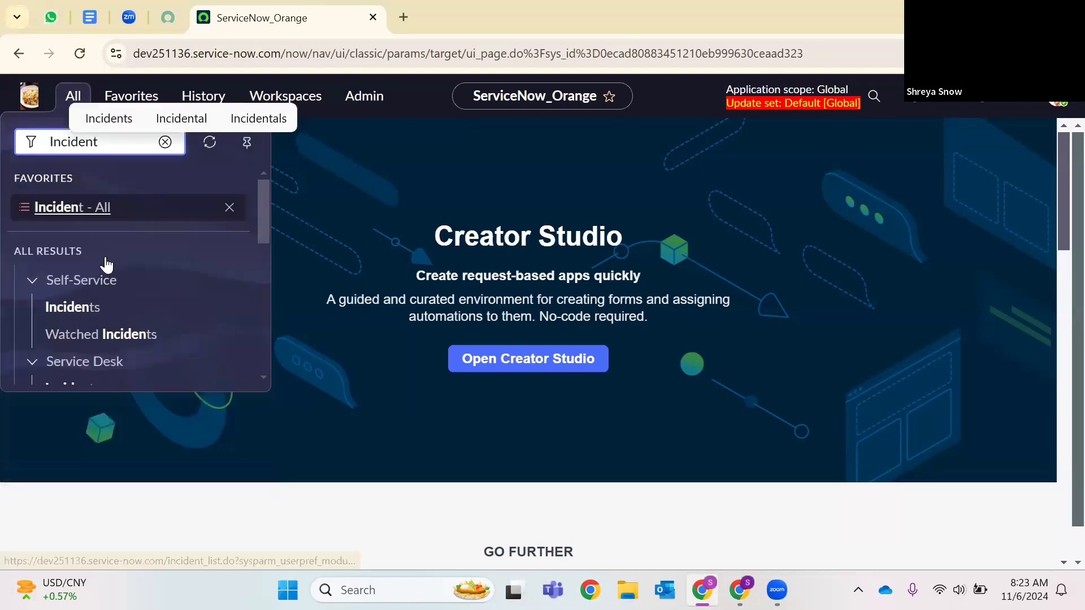
- Open Create New from the Incident application in a separate browser tab and switch to the new record form
scroll(104, 266, "down", 3)
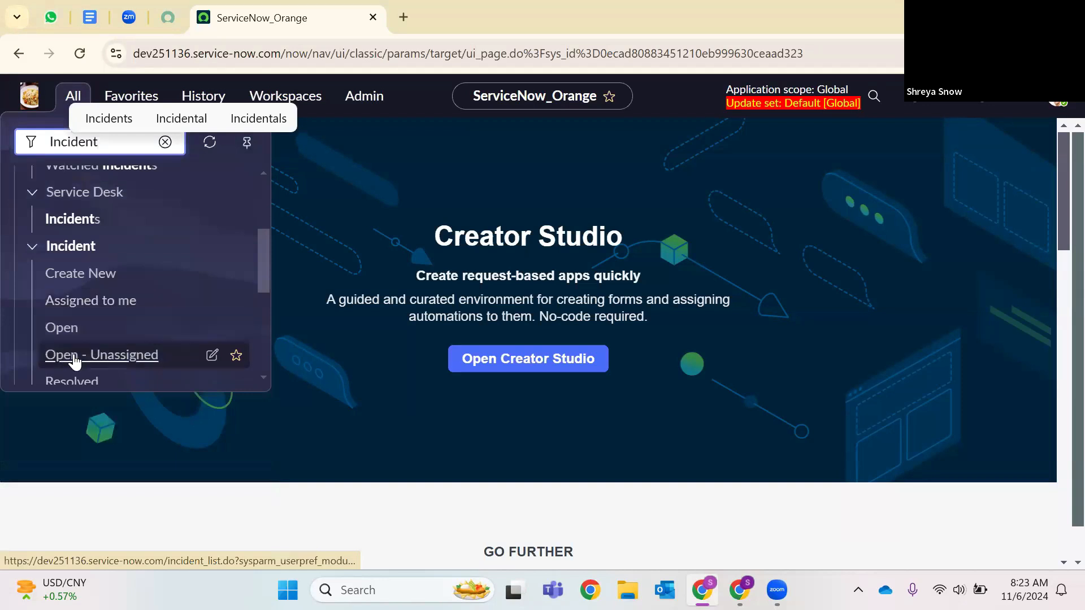
scroll(90, 339, "down", 3)
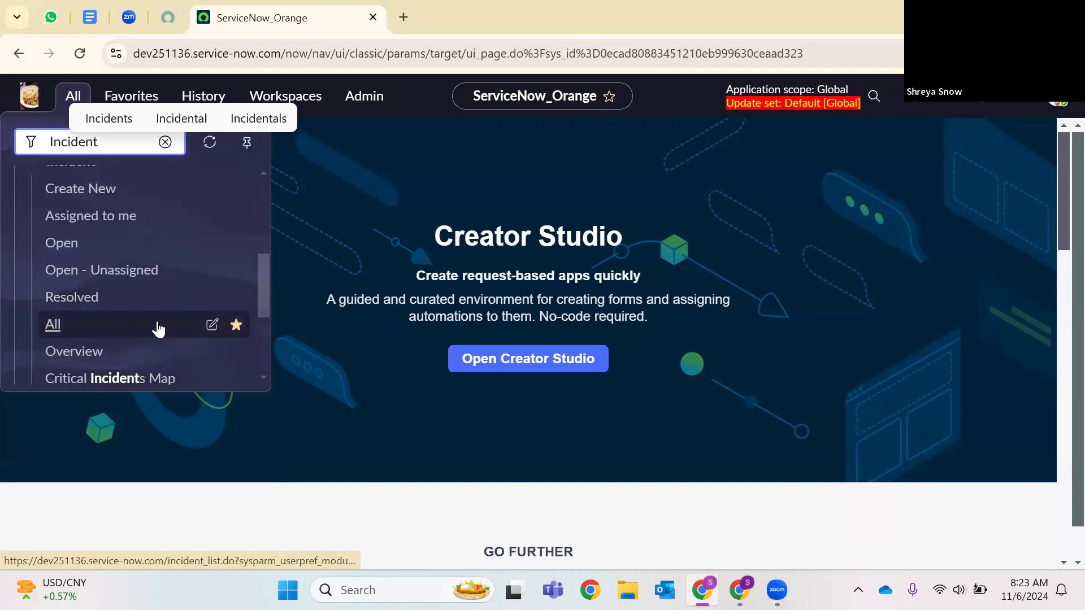
scroll(108, 308, "up", 2)
scroll(108, 308, "up", 1)
right_click(69, 277)
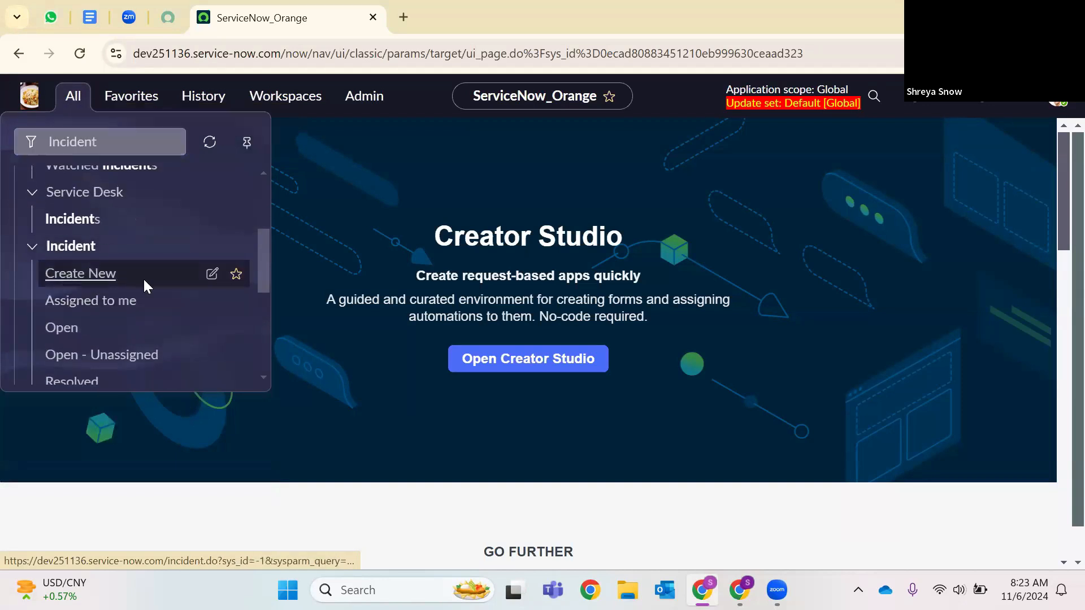
left_click(190, 297)
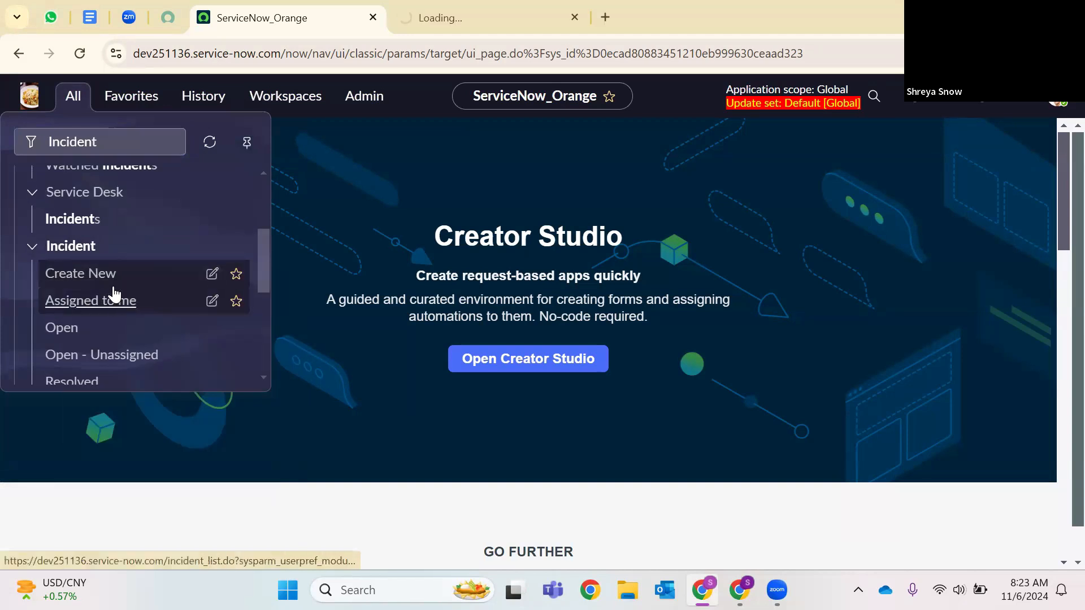
left_click(484, 4)
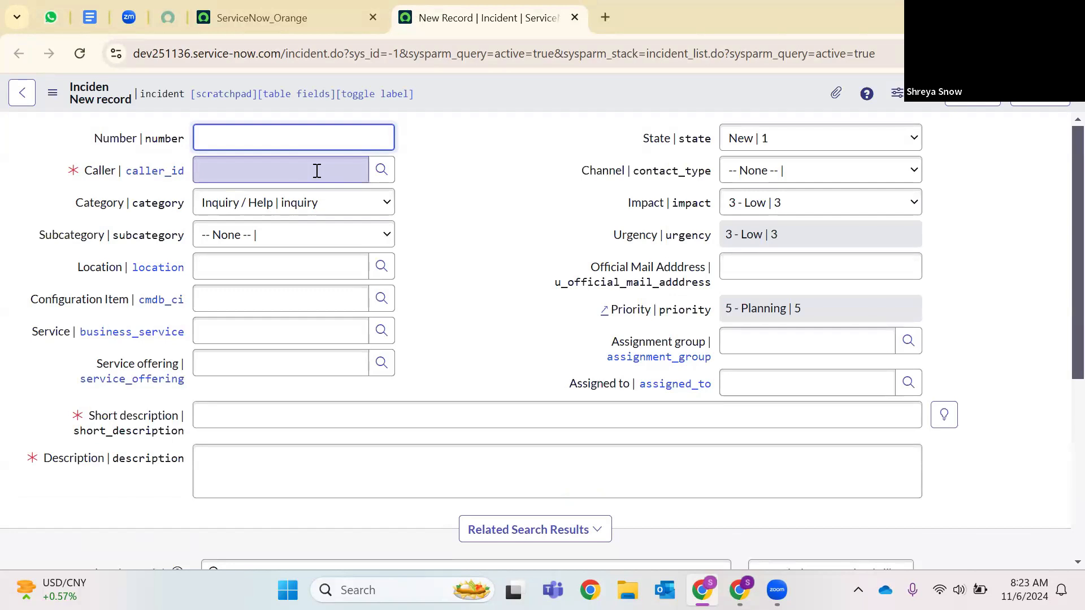
- Open the user lookup list for the incident's Caller field and highlight sys_user_list in its web address
left_click(318, 170)
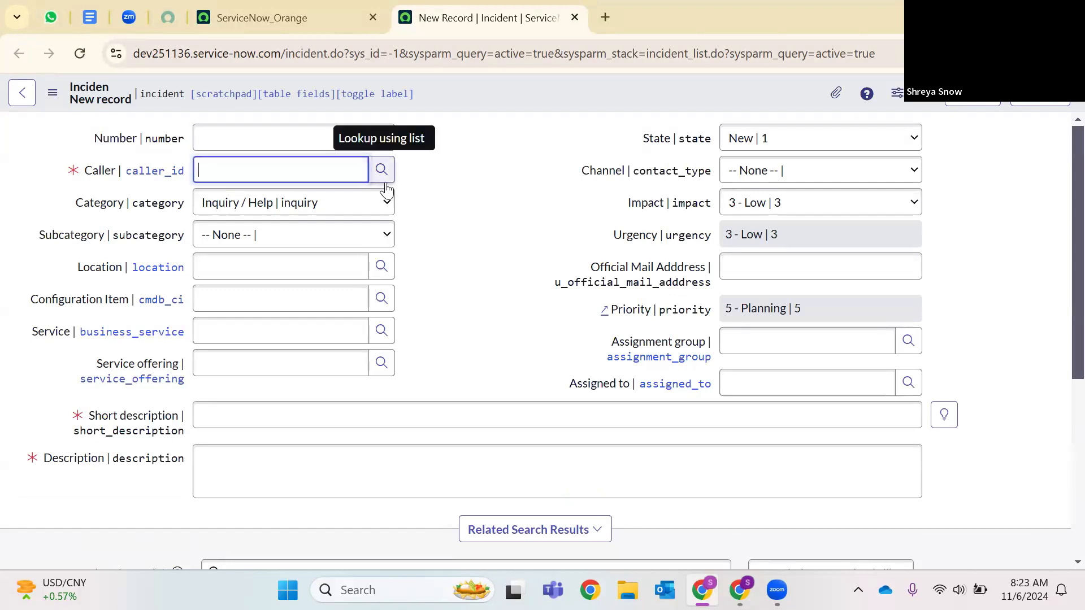
left_click(456, 177)
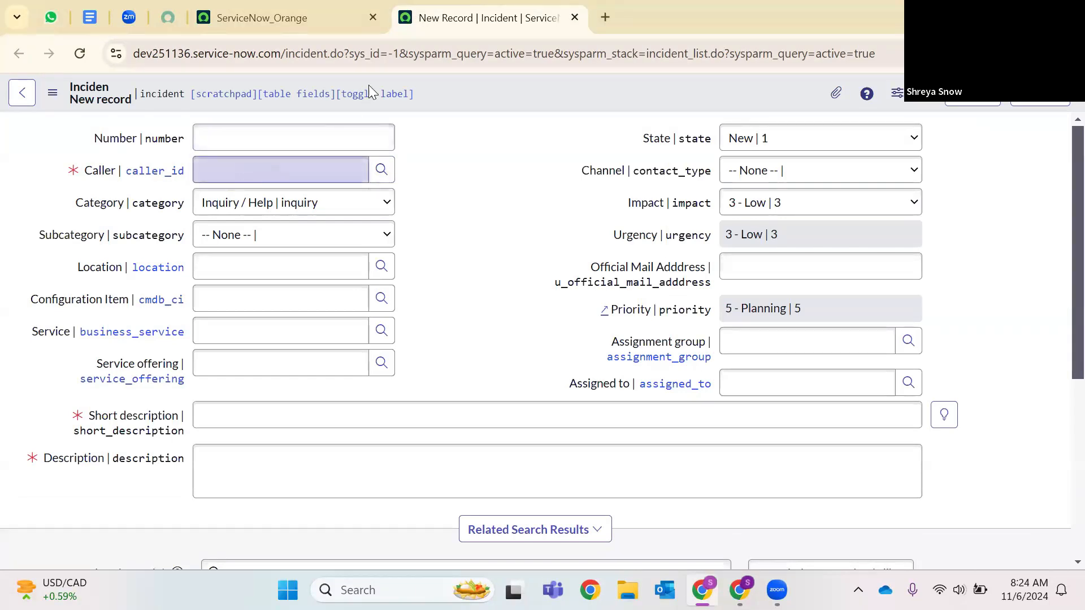
left_click(384, 169)
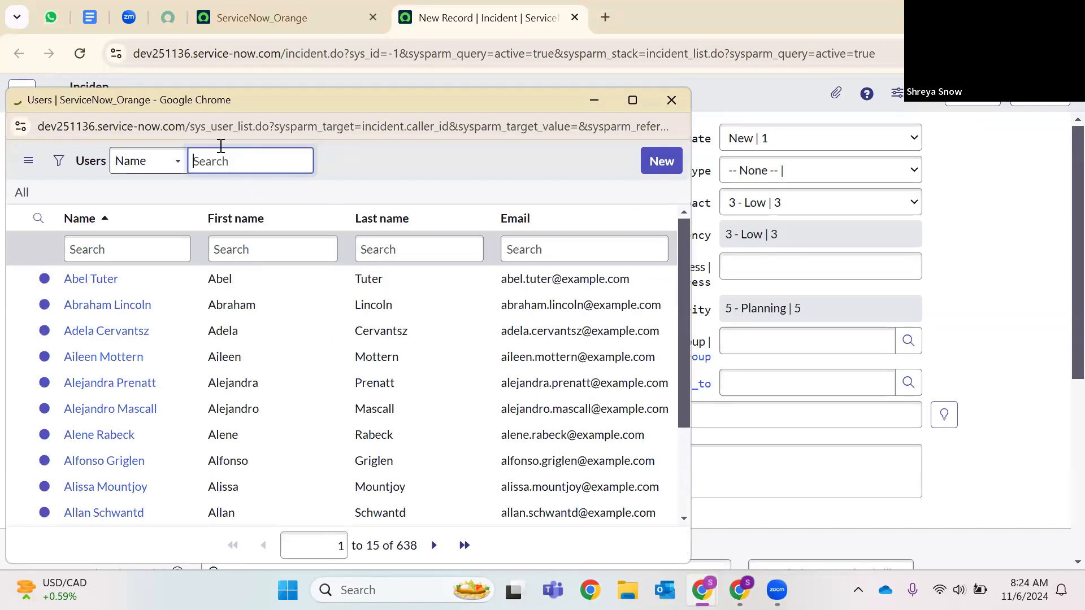
double_click(210, 124)
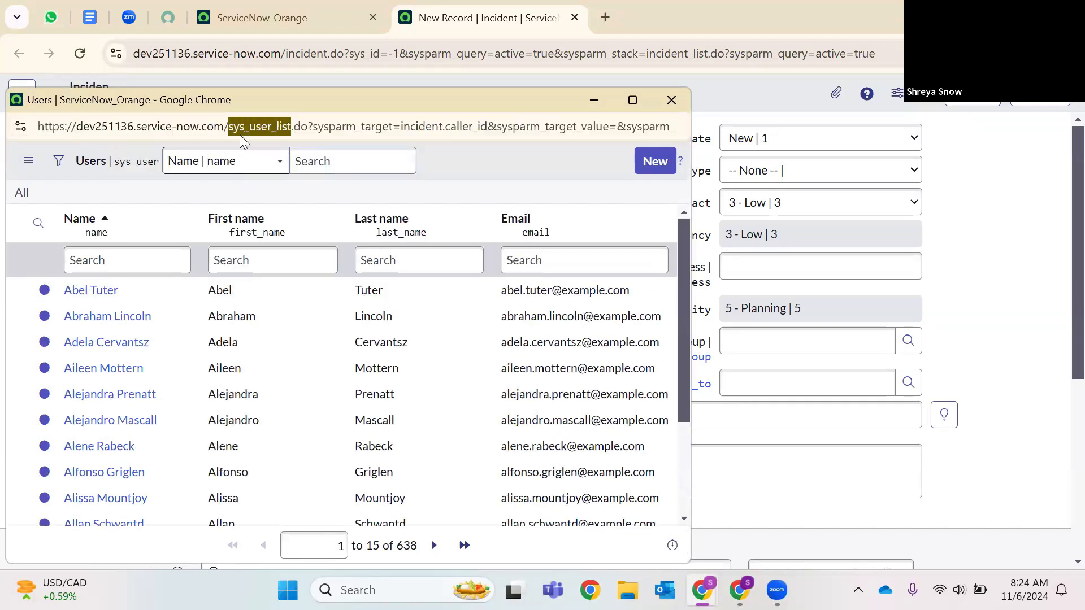
- Highlight sys_user_list in the lookup window's web address, and the Users label and sys_user table name in the list header
left_click(206, 139)
key("ctrl+a")
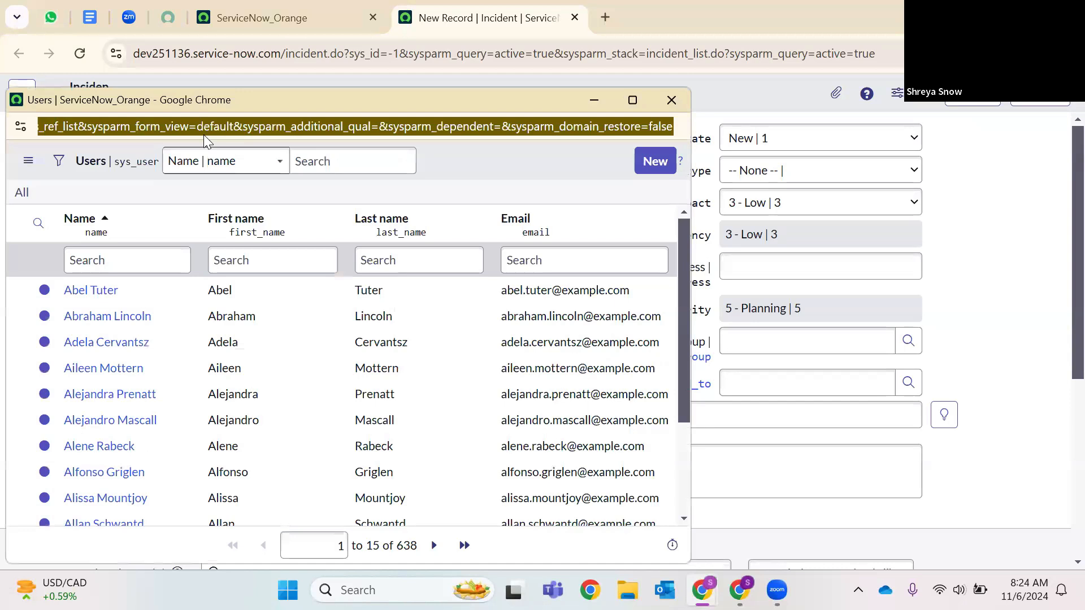
left_click(242, 134)
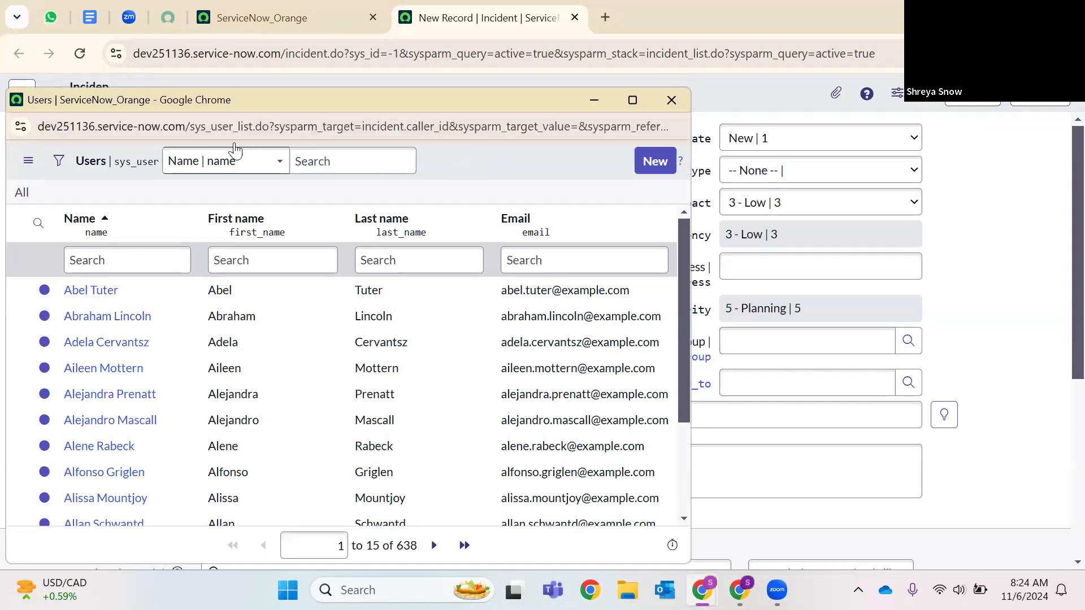
double_click(245, 134)
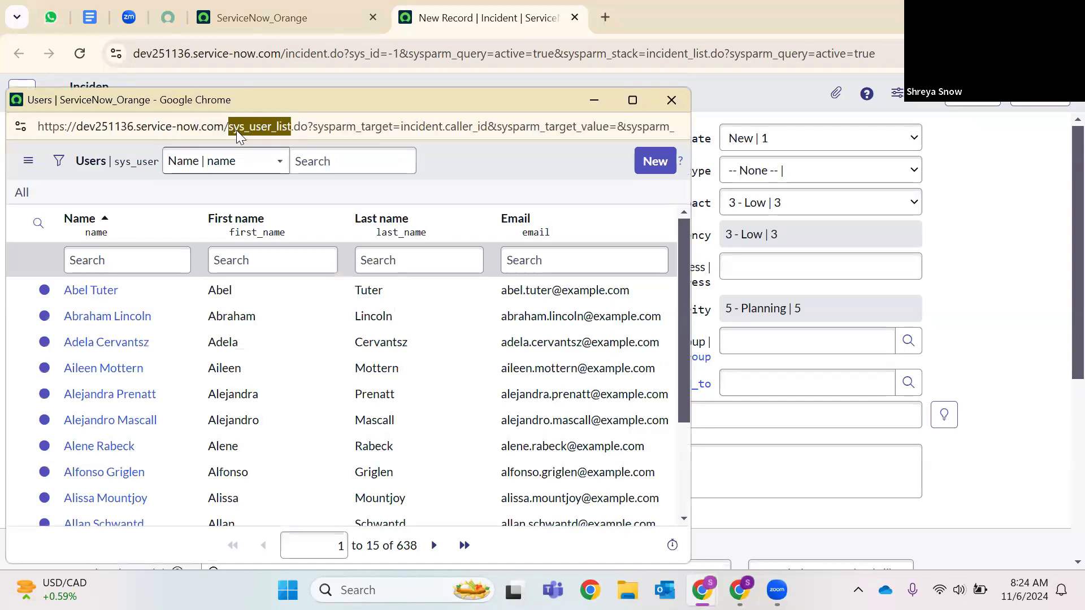
left_click(101, 168)
double_click(101, 167)
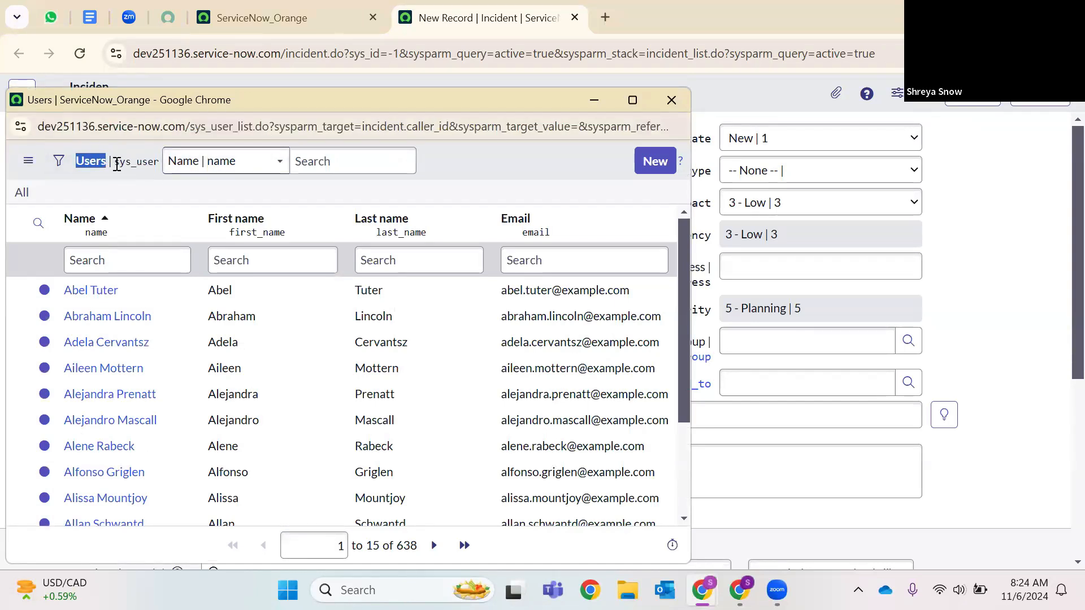
double_click(155, 163)
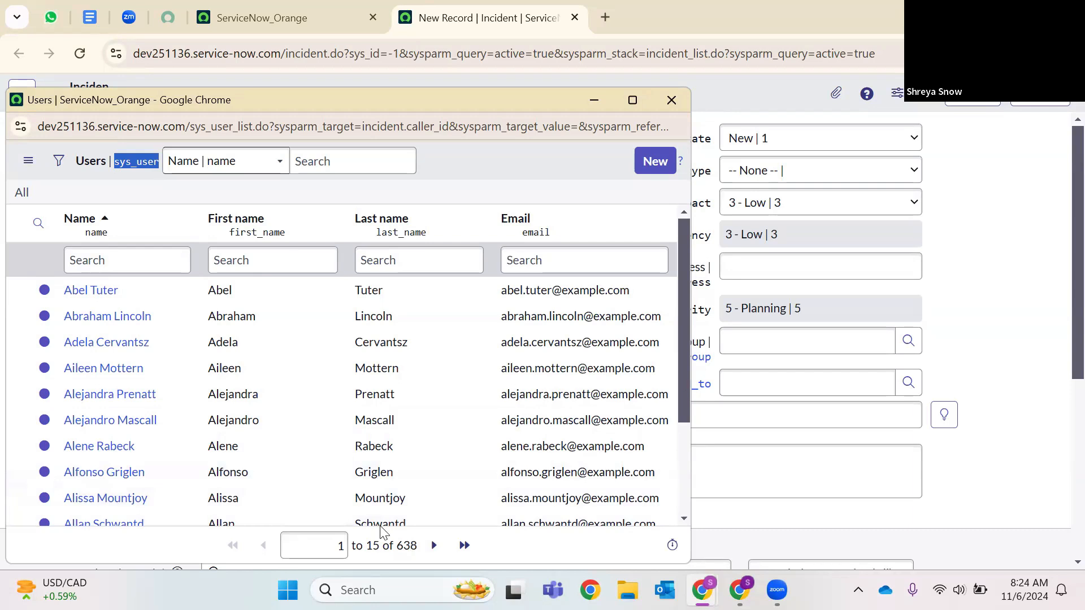
- Filter the user list by names containing "*system" and choose System Administrator as the incident's caller
scroll(160, 399, "down", 2)
scroll(150, 350, "up", 2)
left_click(124, 263)
type("syste")
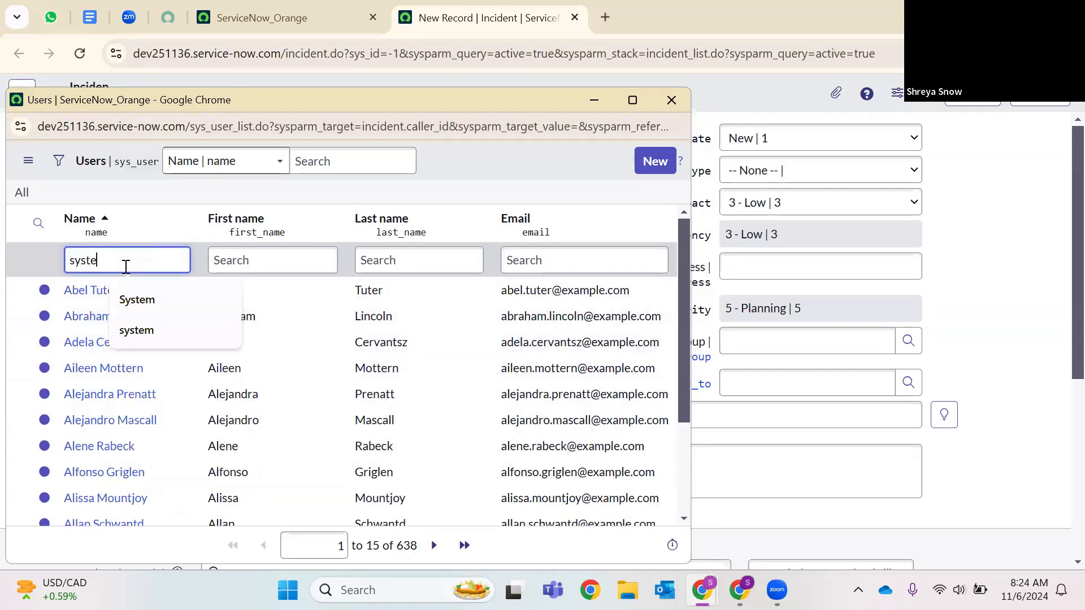
type("m")
key("Home")
type("*")
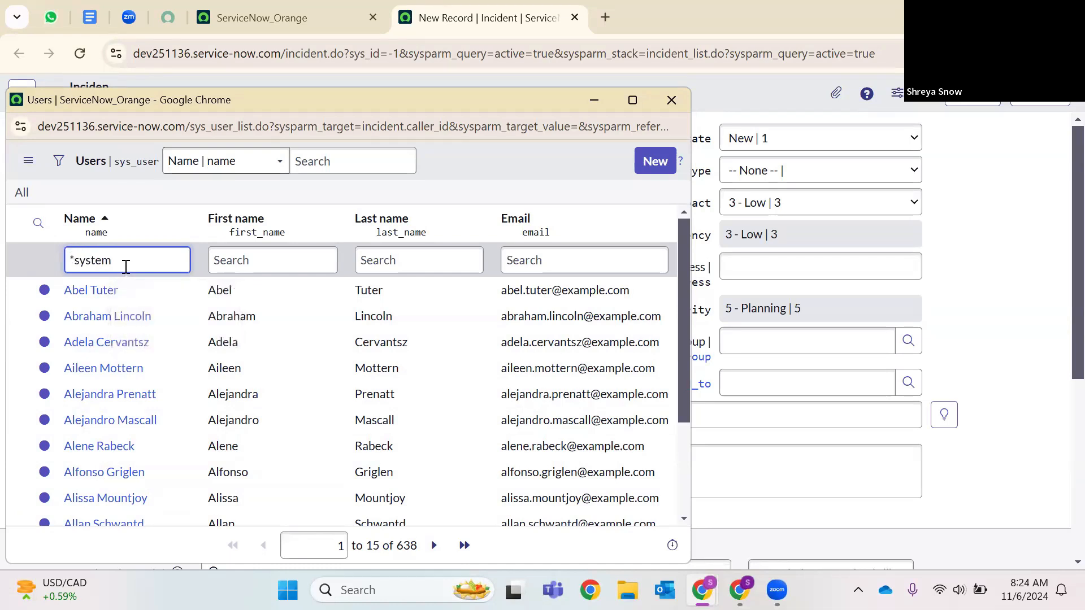
key("Return")
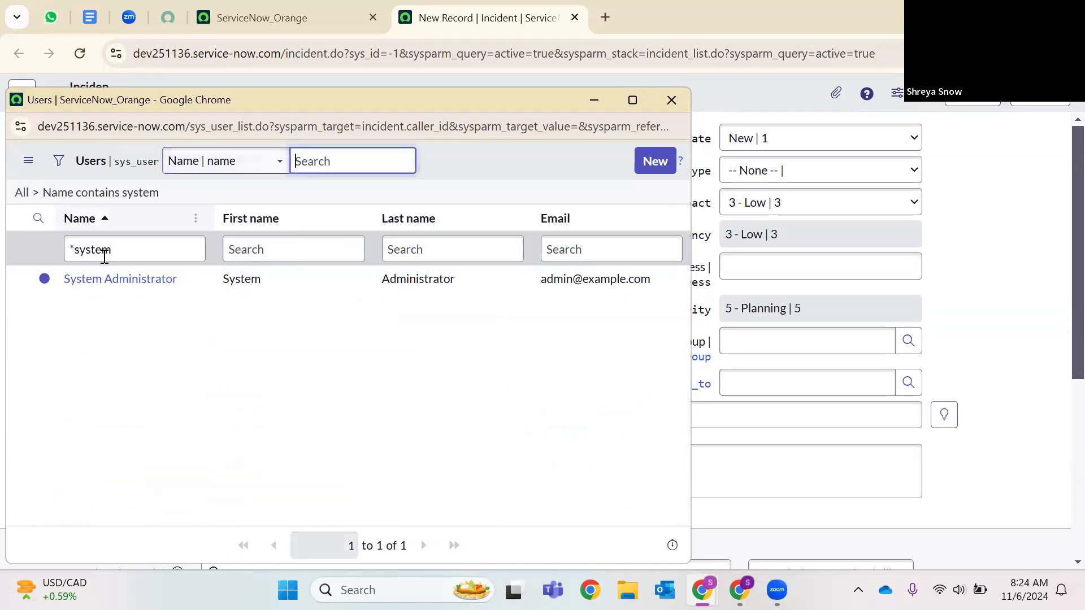
left_click(105, 279)
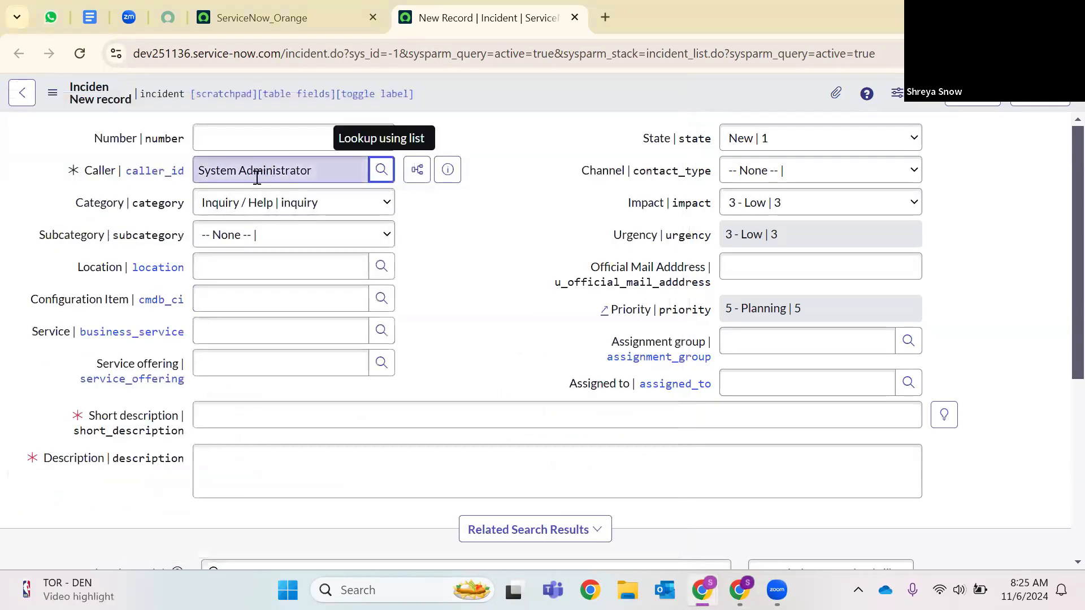
- Compare the logged-in account name in the ServiceNow_Orange user profile with the Caller value on the incident form
left_click(282, 12)
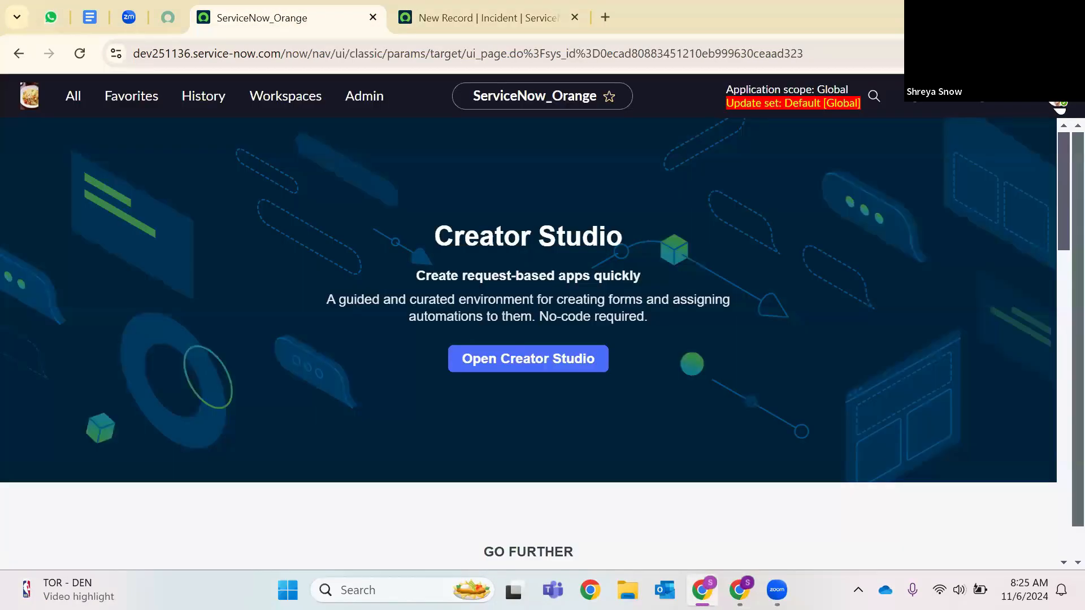
left_click(1058, 103)
left_click_drag(935, 148, 1066, 146)
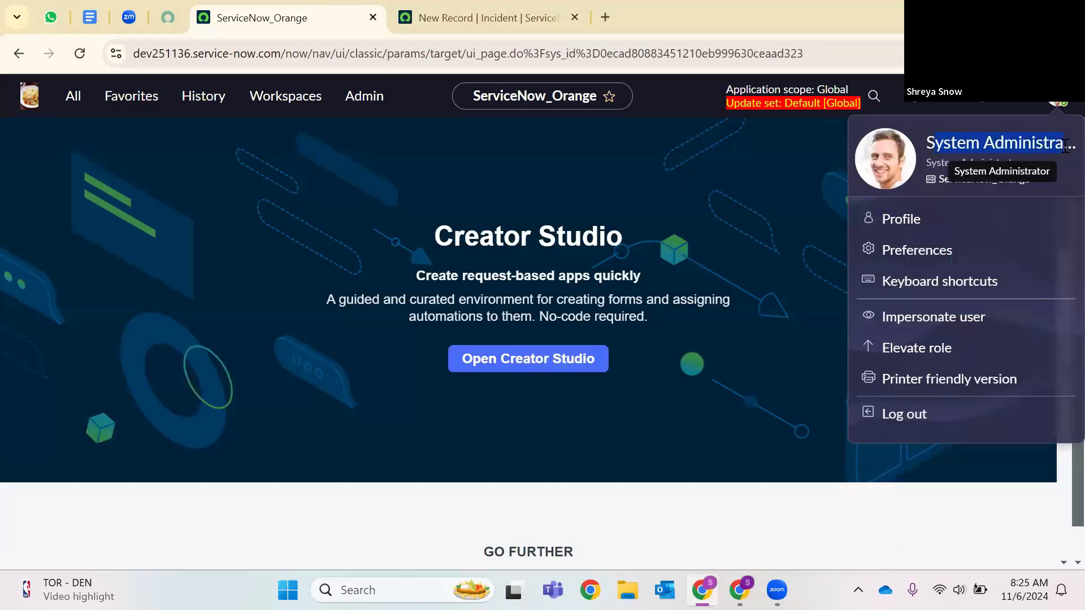
left_click(436, 10)
left_click_drag(199, 170, 262, 184)
- Set the incident's Category to Network and after that to Database, viewing the Subcategory choices for each
left_click(256, 199)
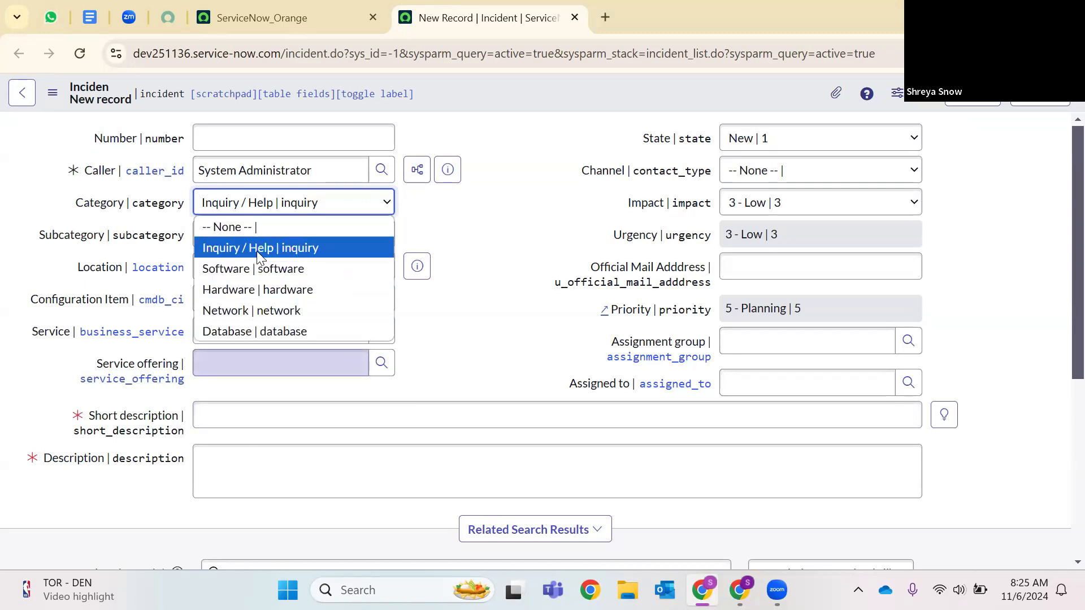
left_click(221, 311)
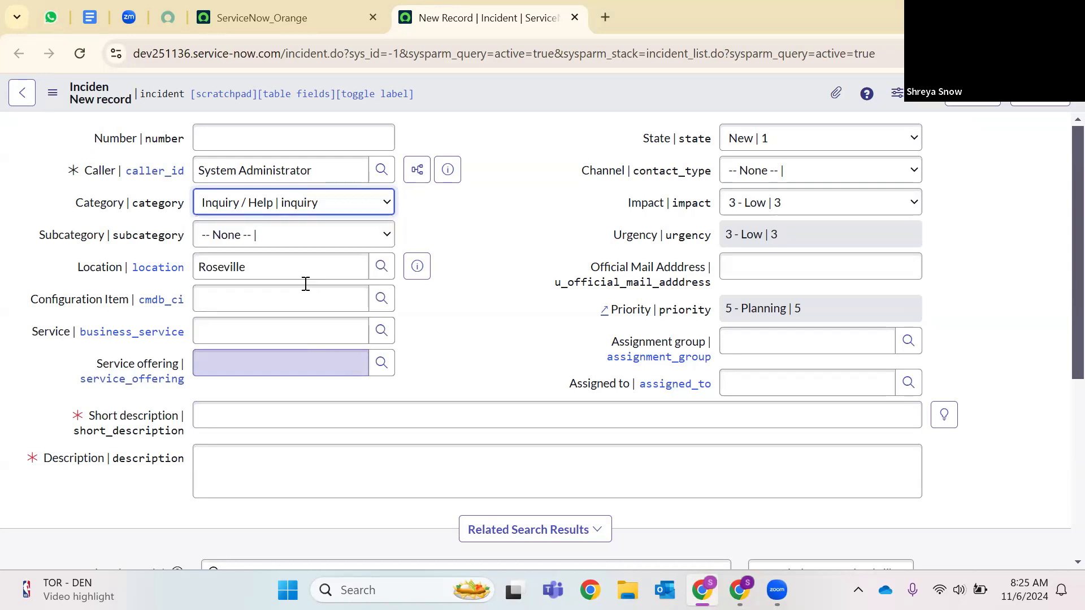
left_click(234, 241)
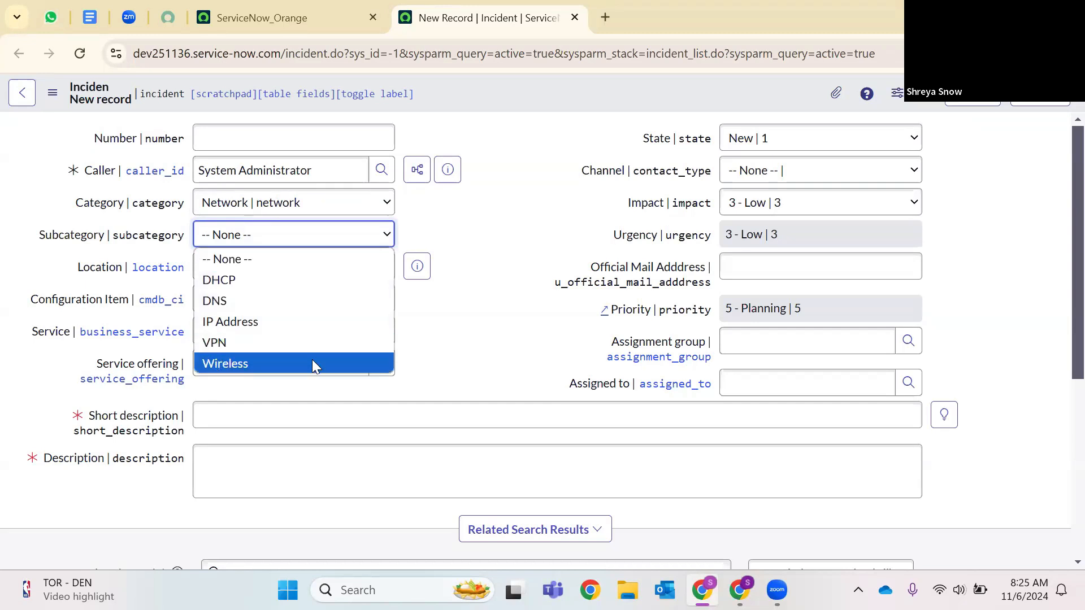
left_click(267, 209)
left_click(226, 331)
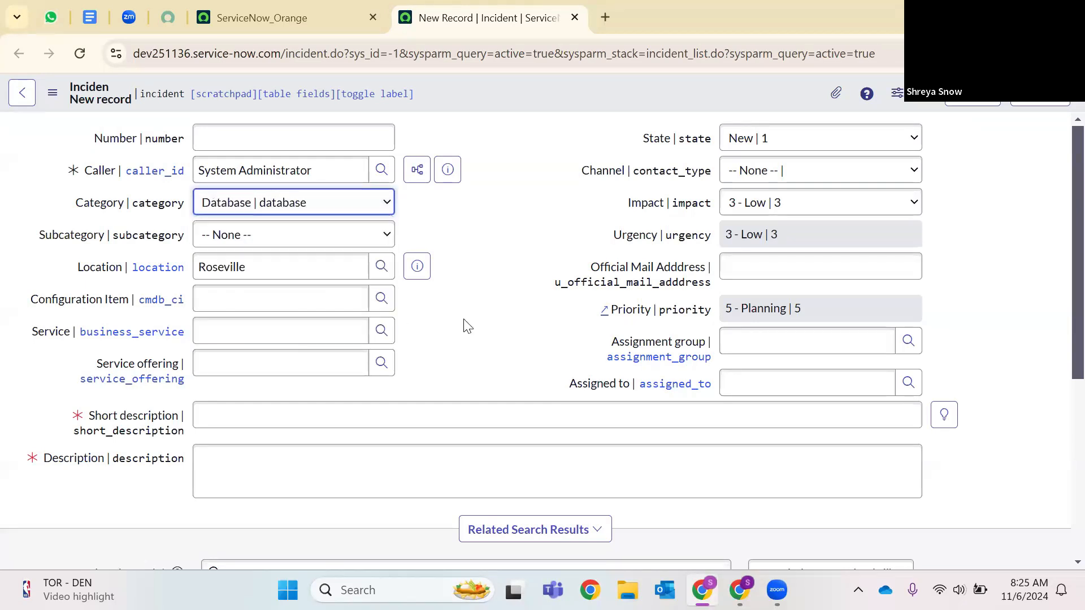
left_click(284, 238)
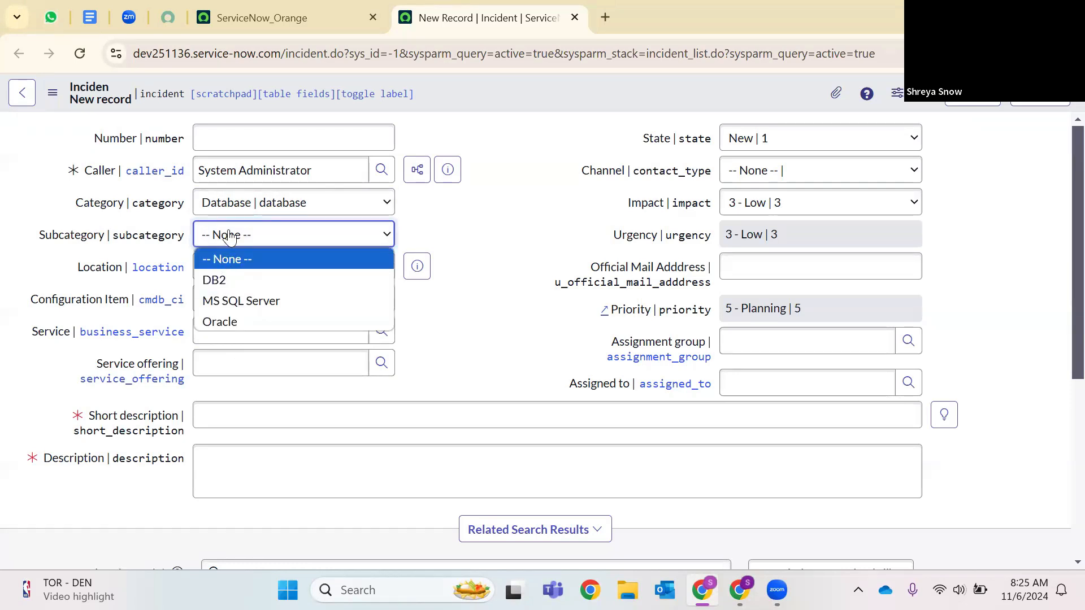
- Set the incident's Category to Hardware and view its Subcategory choices without selecting one
left_click(234, 205)
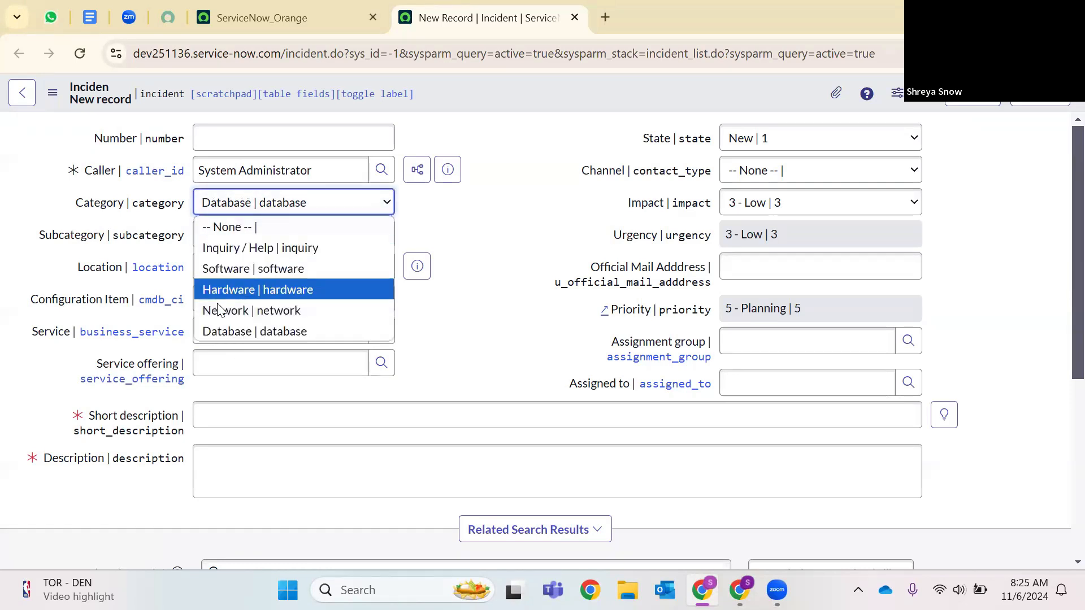
left_click(223, 291)
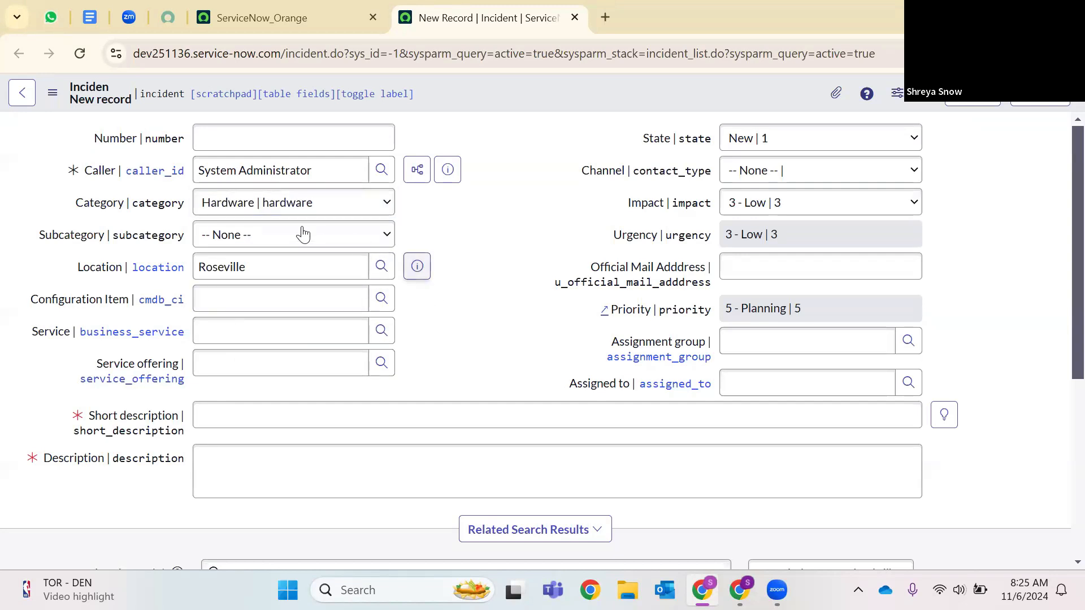
left_click(270, 247)
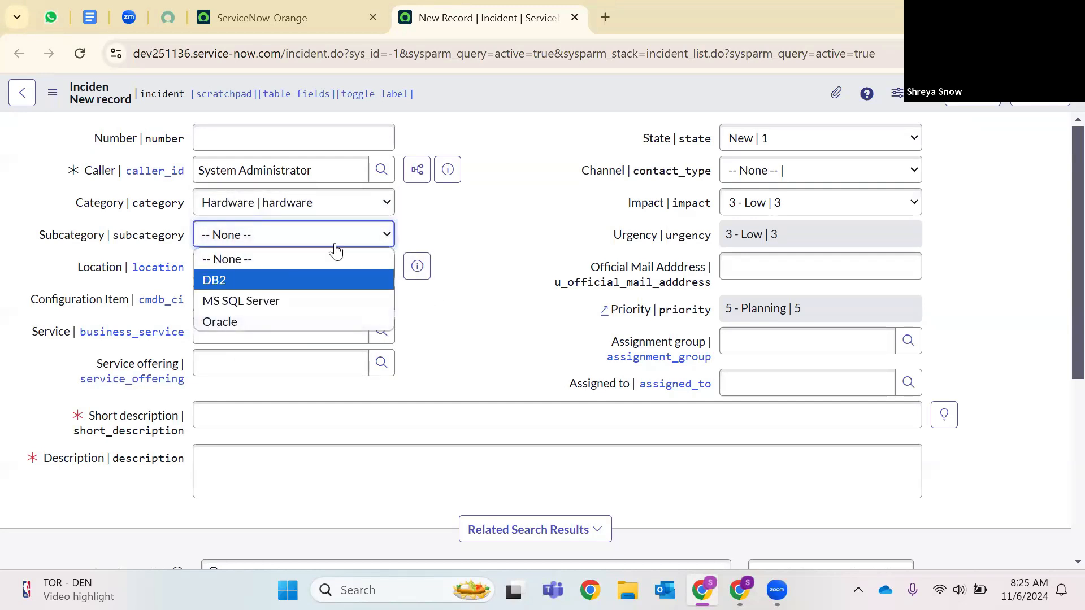
left_click(439, 260)
left_click(227, 243)
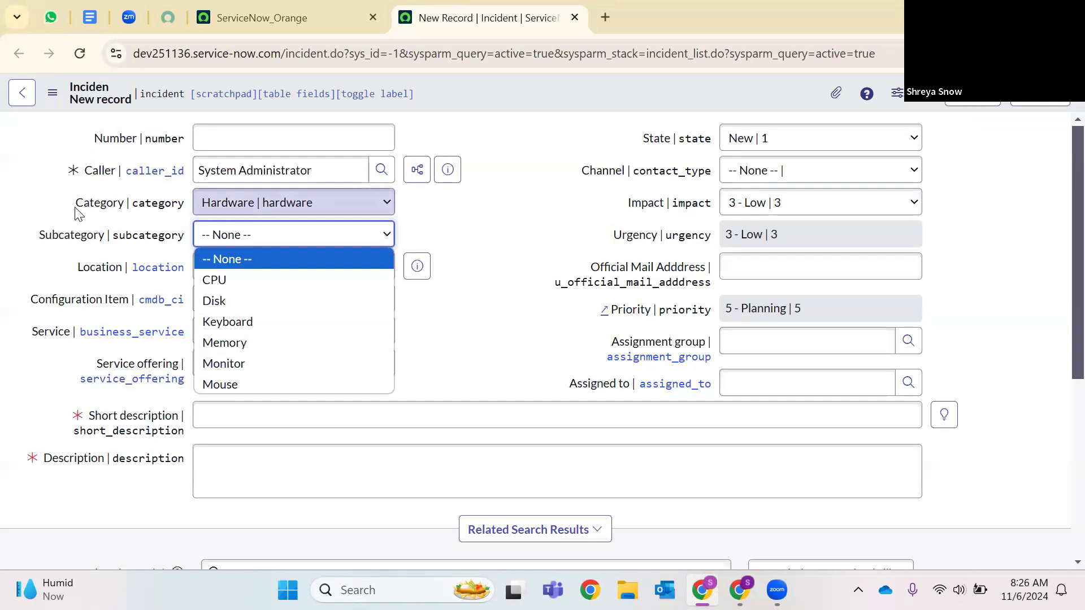
left_click(438, 208)
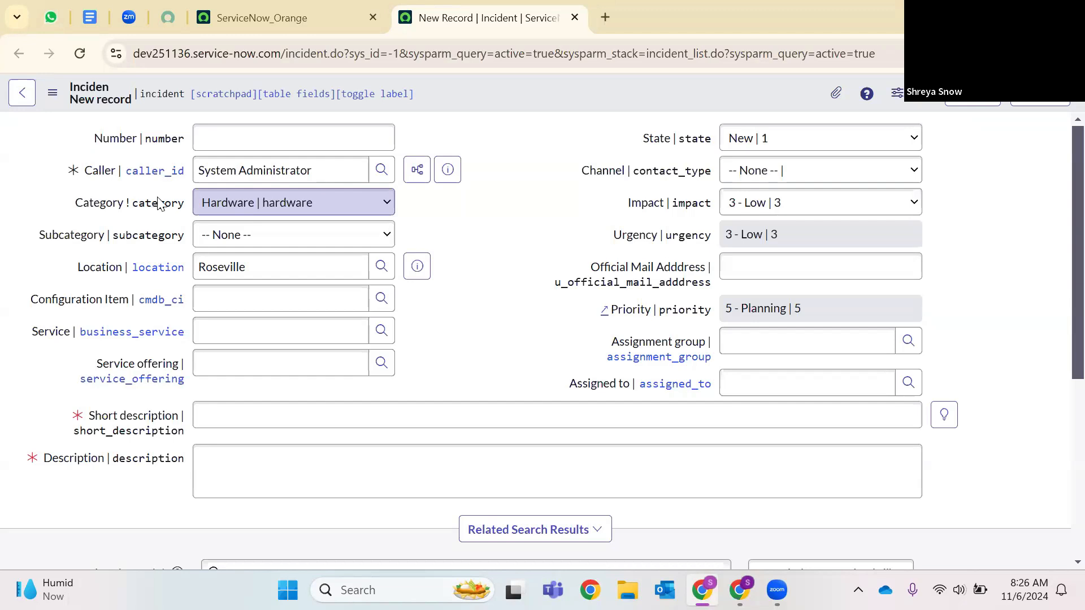
- Examine the Caller and Location values, the Configuration Item and Service labels, and the available State choices on the incident form
left_click(233, 268)
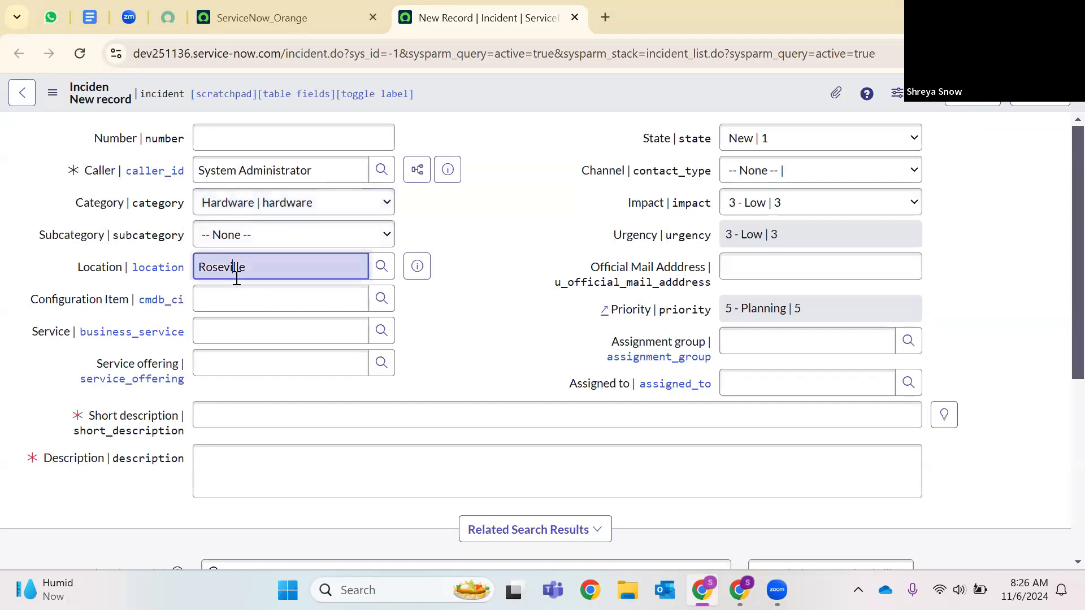
double_click(268, 168)
double_click(266, 269)
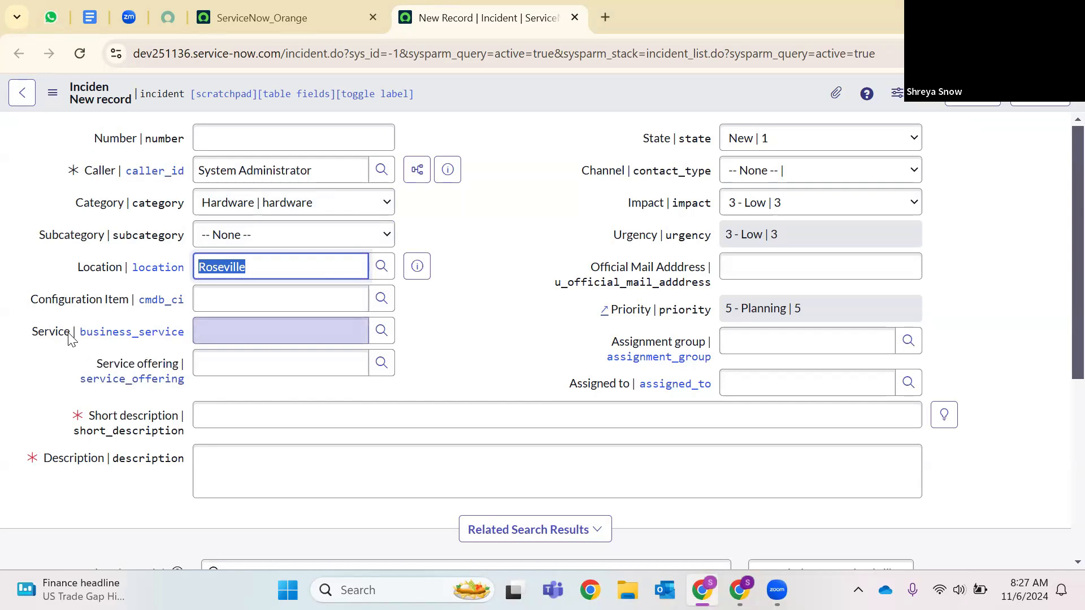
left_click_drag(32, 300, 423, 362)
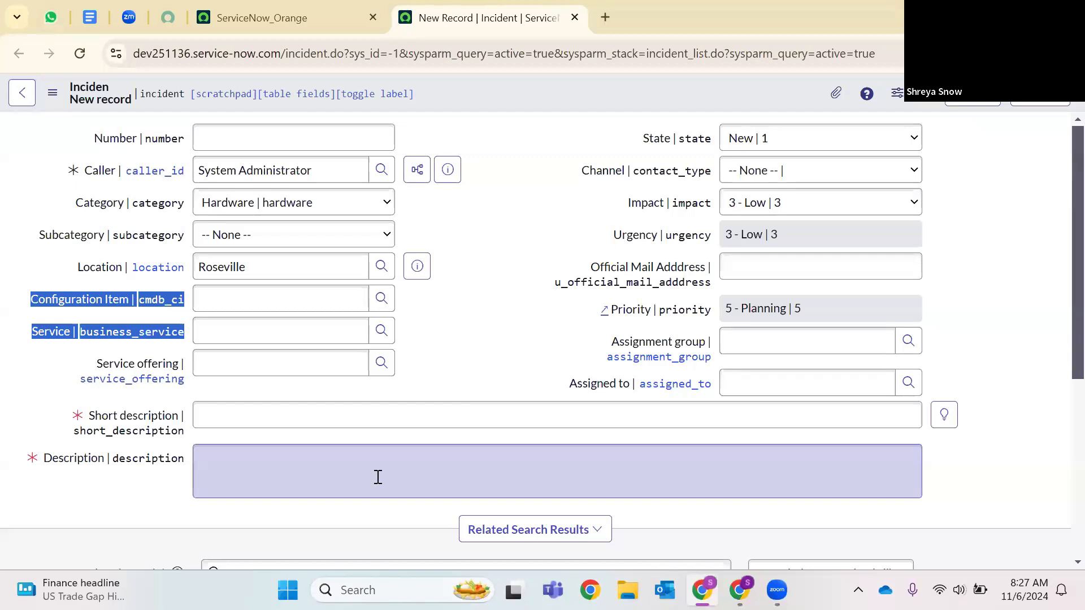
left_click(834, 151)
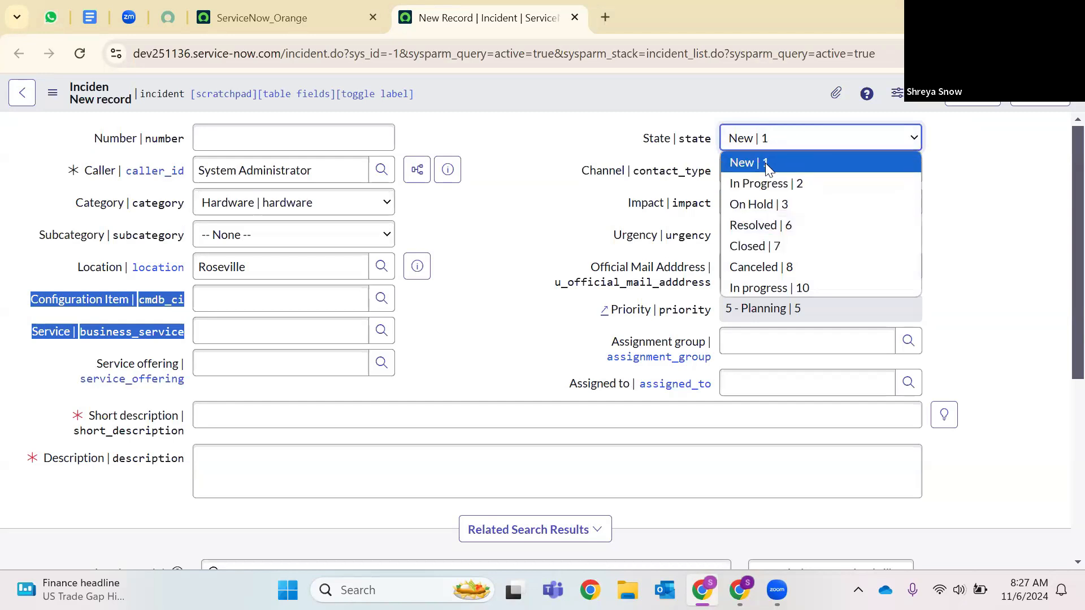
left_click(517, 148)
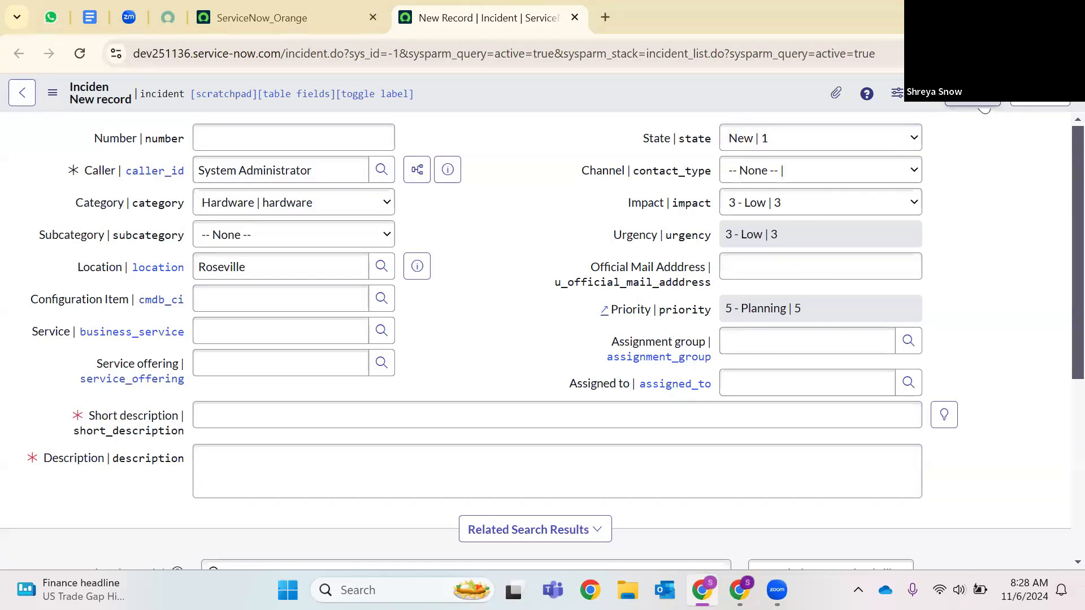
- Try to submit and save the incident with Short description and Description empty, and highlight the mandatory-fields message
left_click(950, 105)
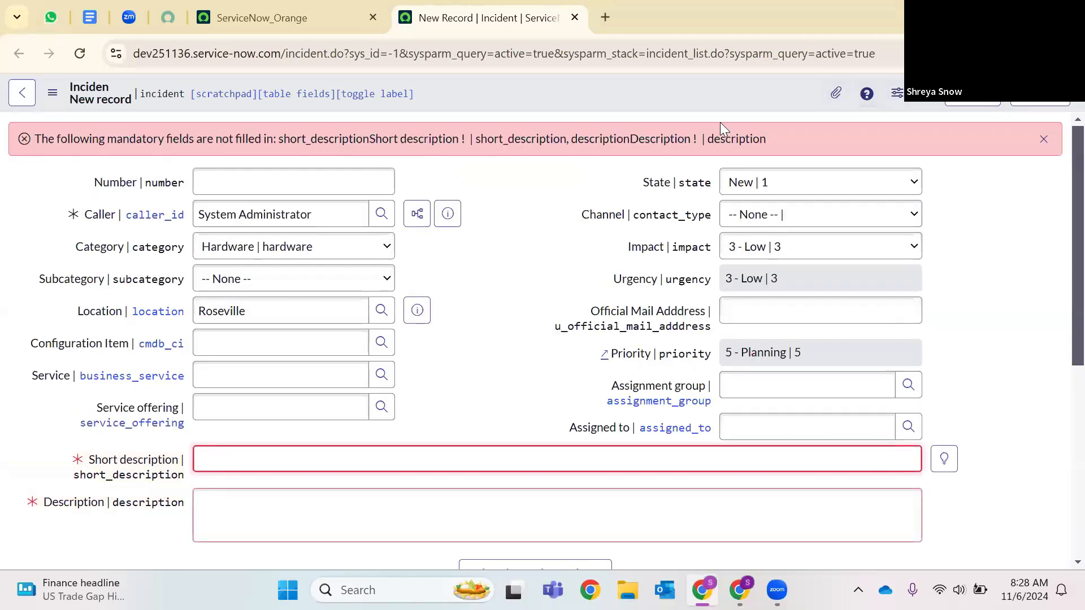
triple_click(255, 140)
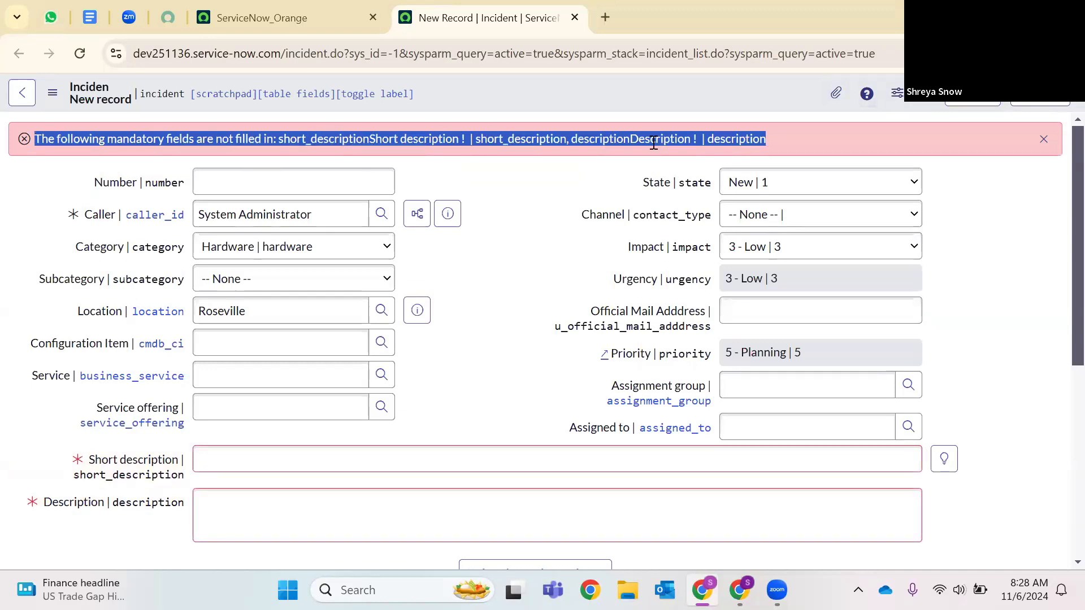
left_click(242, 460)
left_click(237, 506)
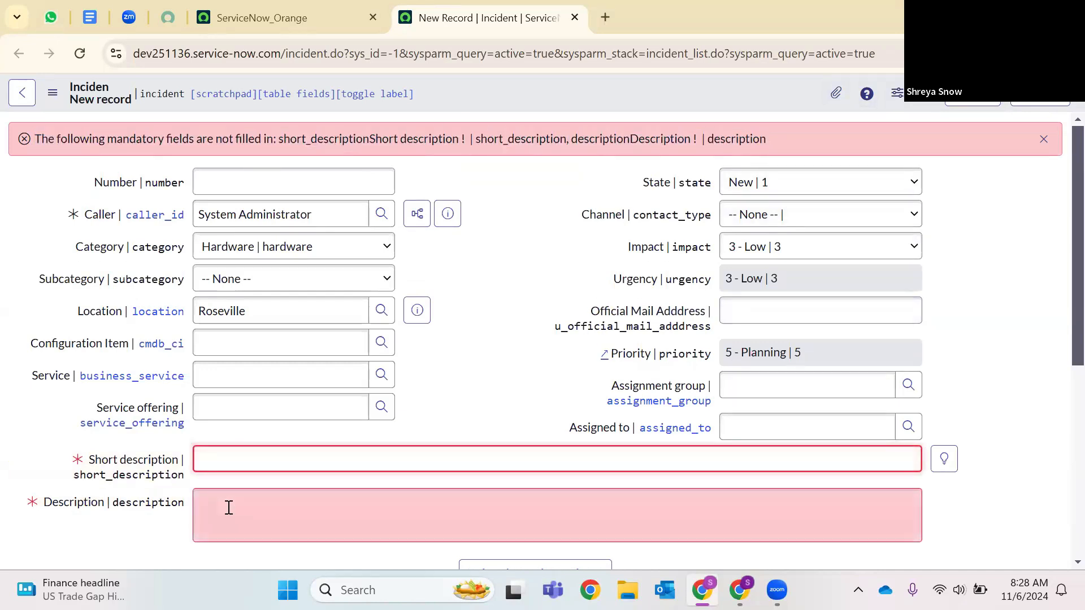
left_click(237, 459)
left_click(222, 496)
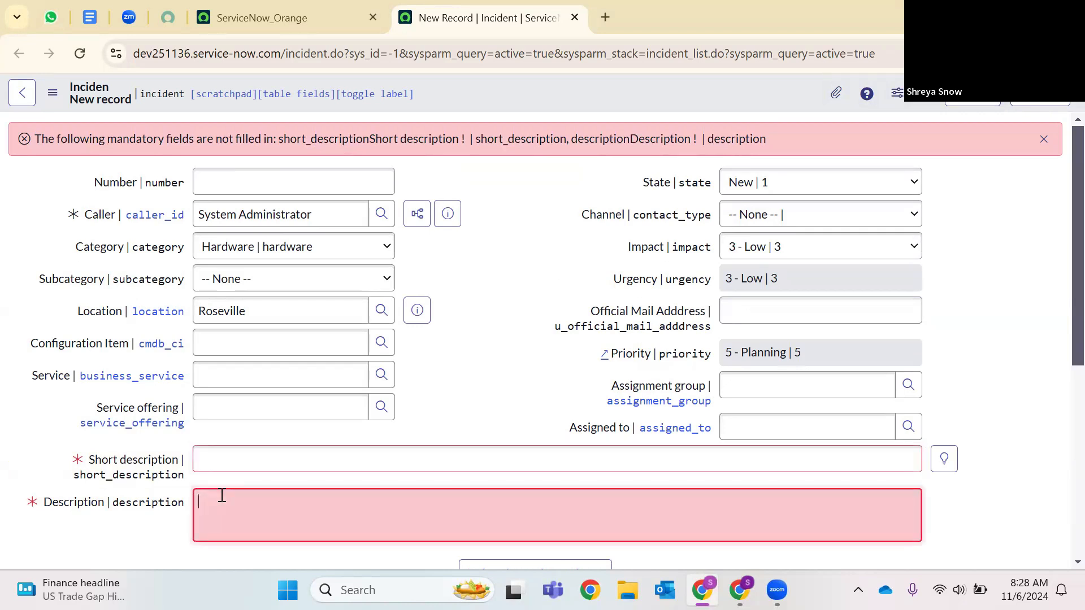
left_click(283, 447)
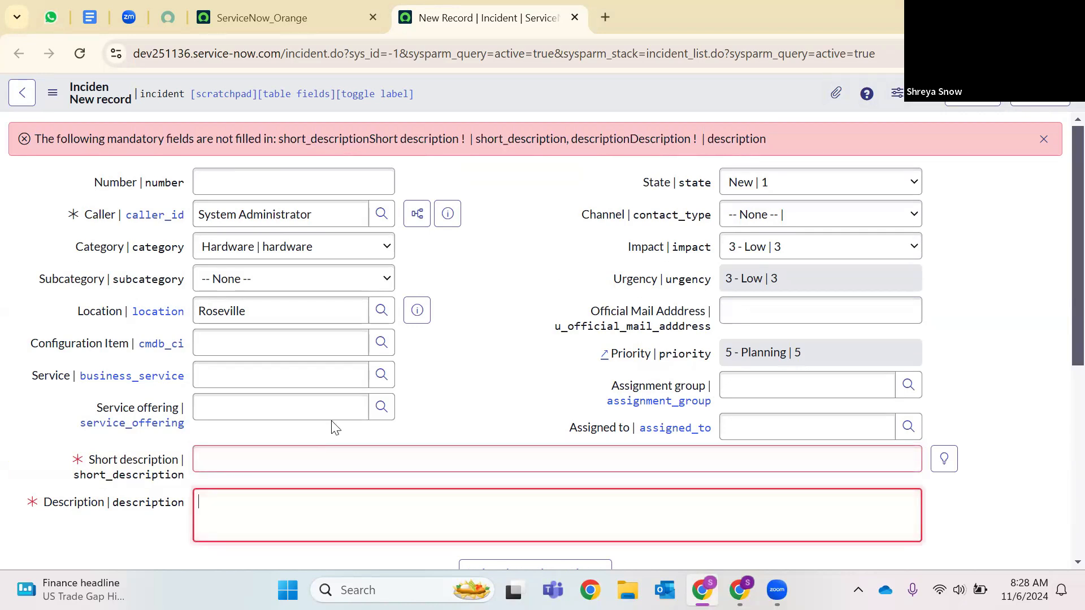
right_click(516, 92)
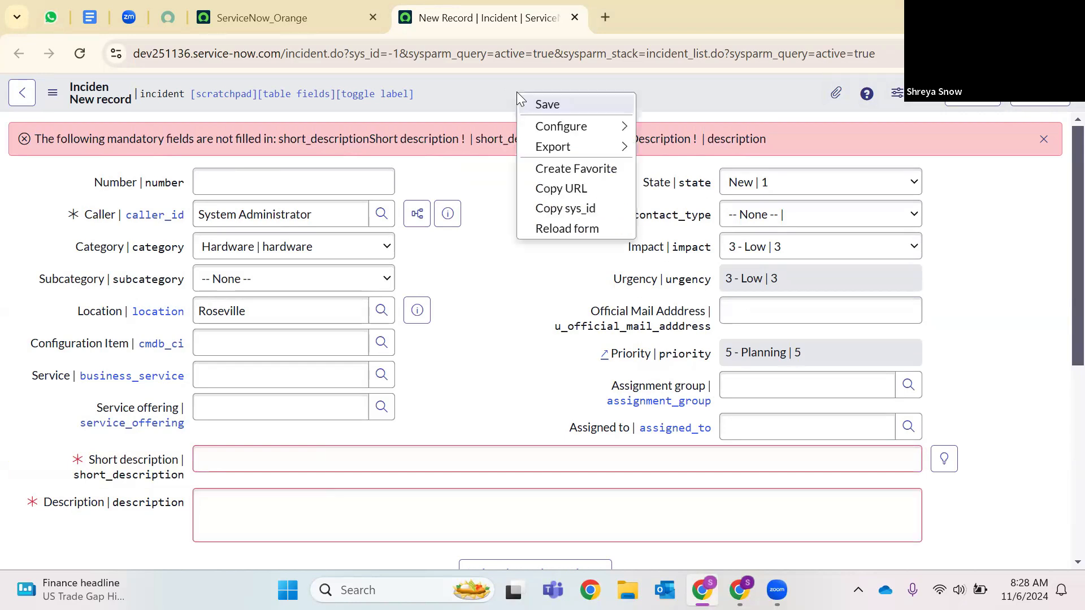
left_click(547, 106)
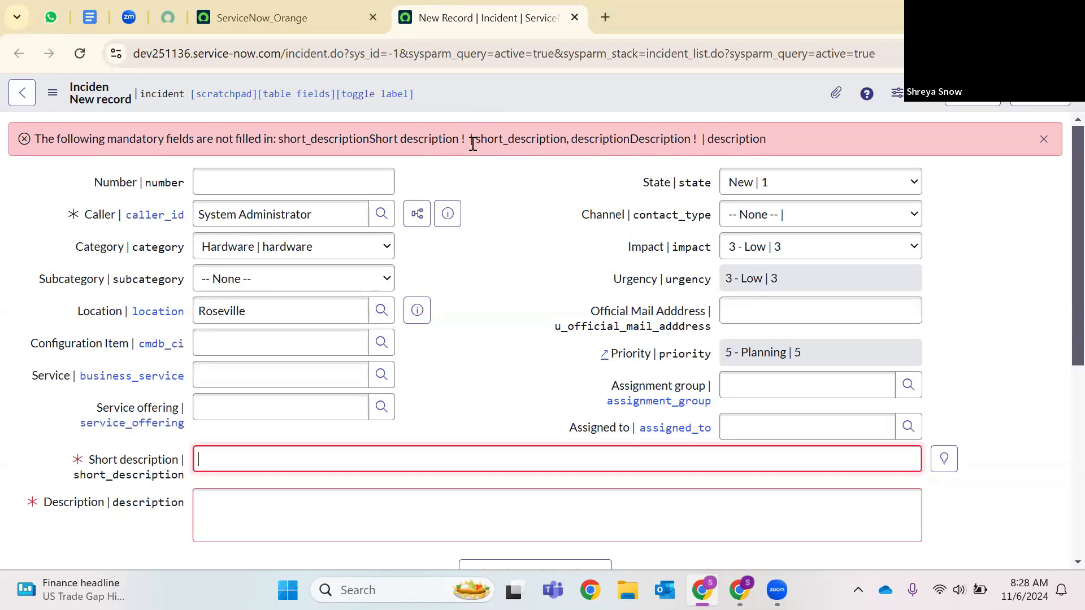
- Set the incident's State to On Hold
left_click(775, 183)
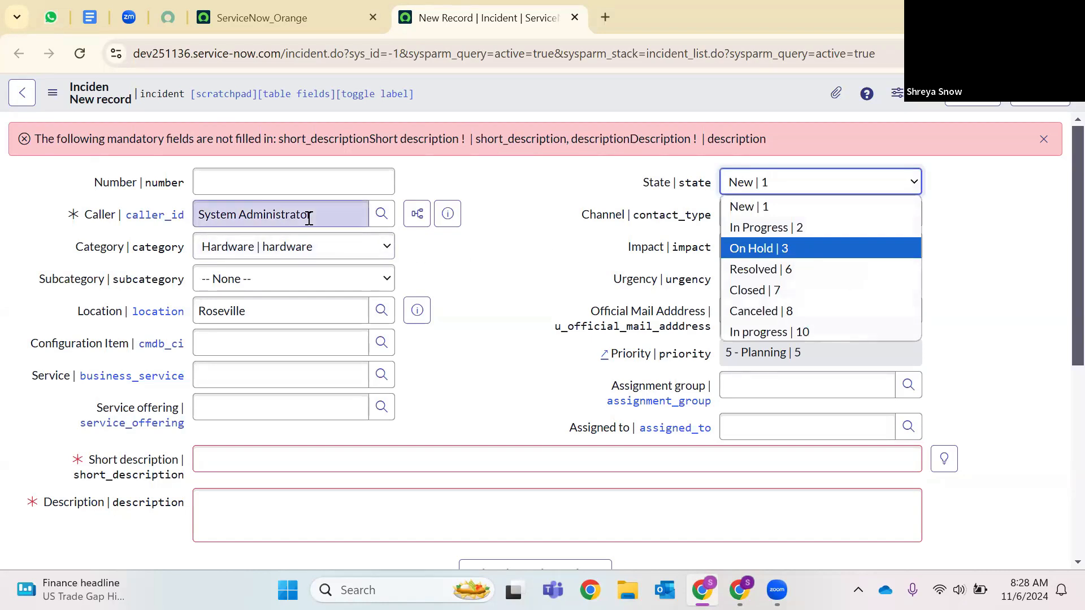
left_click(763, 252)
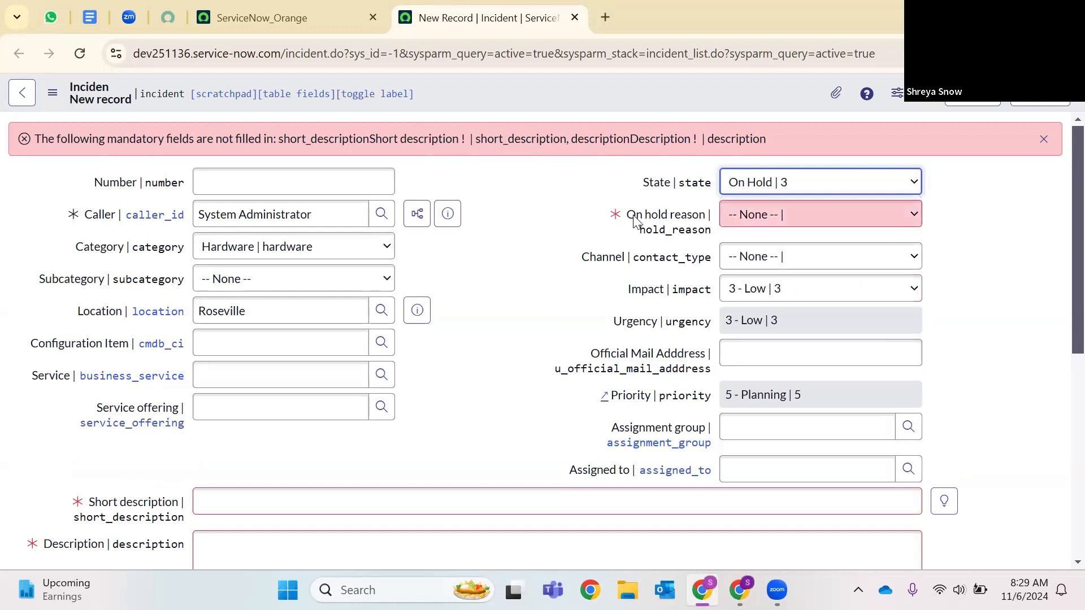
- Switch the incident's State away from On Hold, ending on In Progress
left_click(728, 221)
left_click(758, 182)
left_click(758, 181)
left_click(745, 287)
left_click(740, 182)
left_click(740, 225)
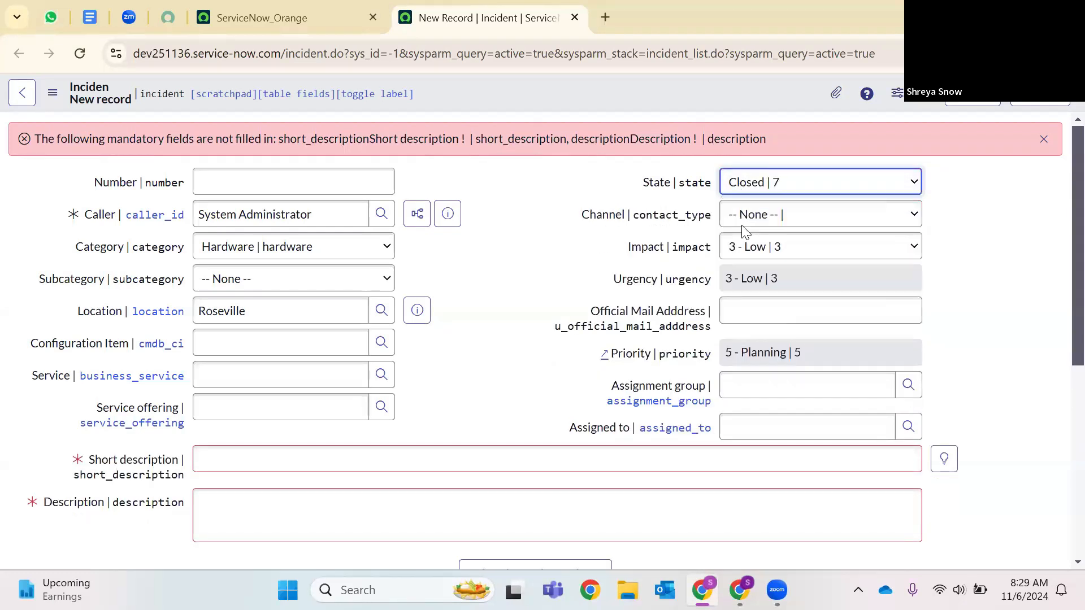
- Set the incident's State back to On Hold and view the On hold reason choices without selecting one
left_click(750, 191)
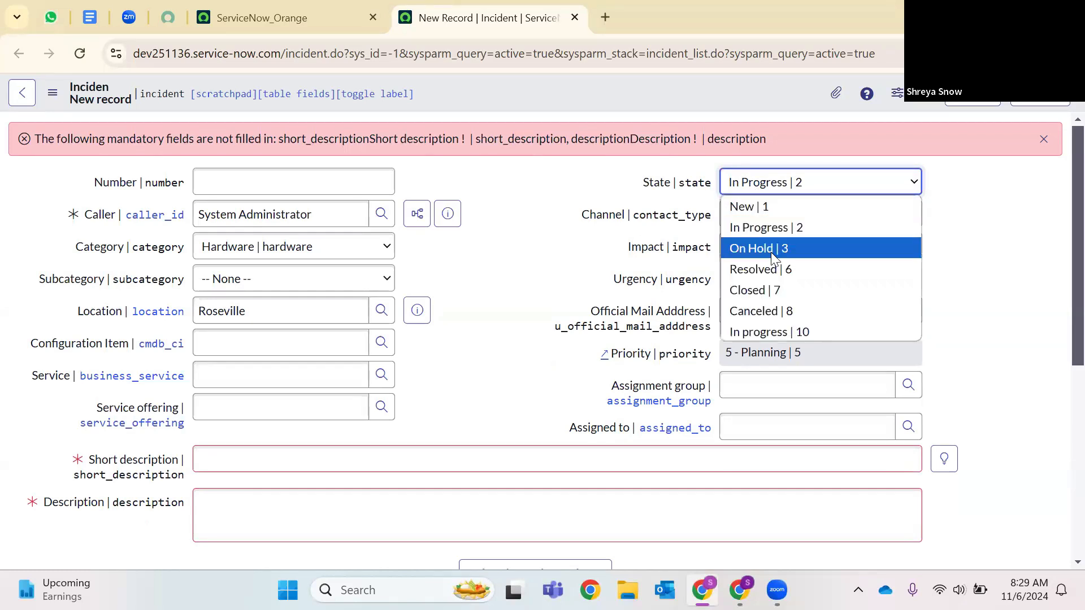
left_click(753, 245)
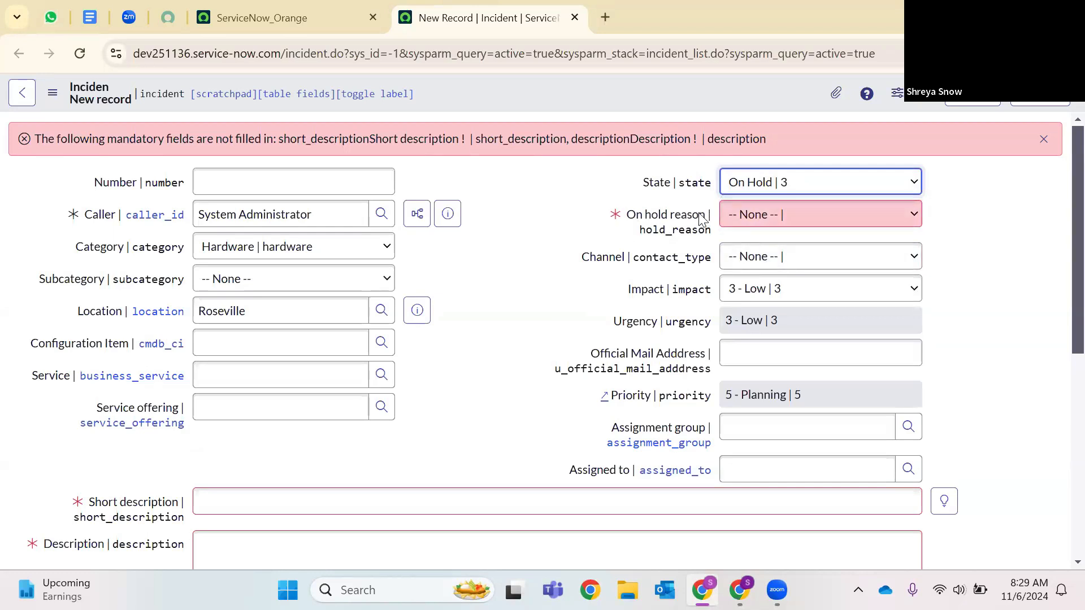
left_click(773, 216)
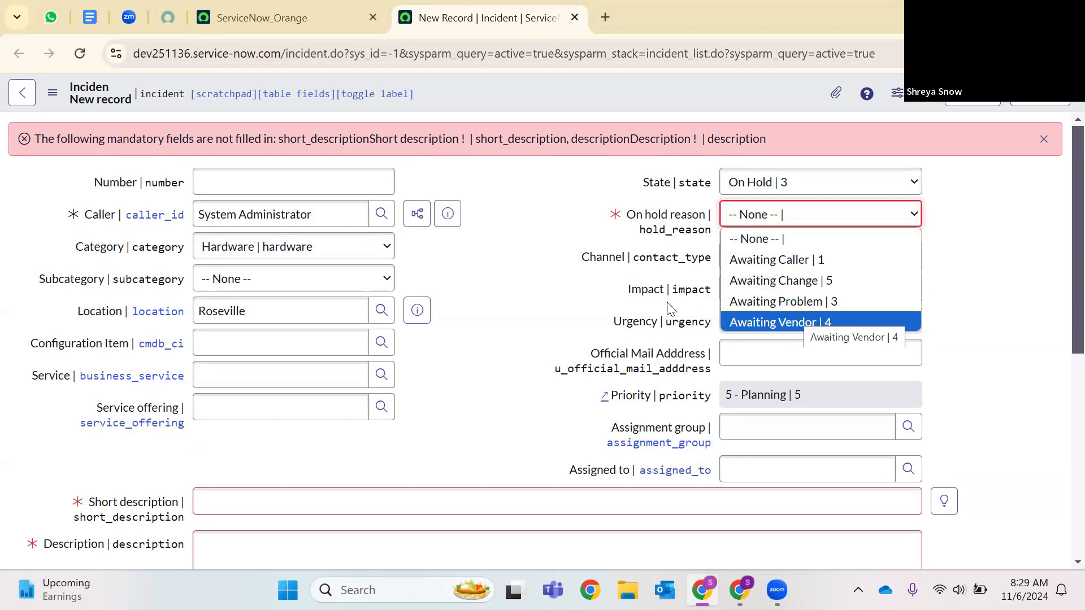
left_click(536, 276)
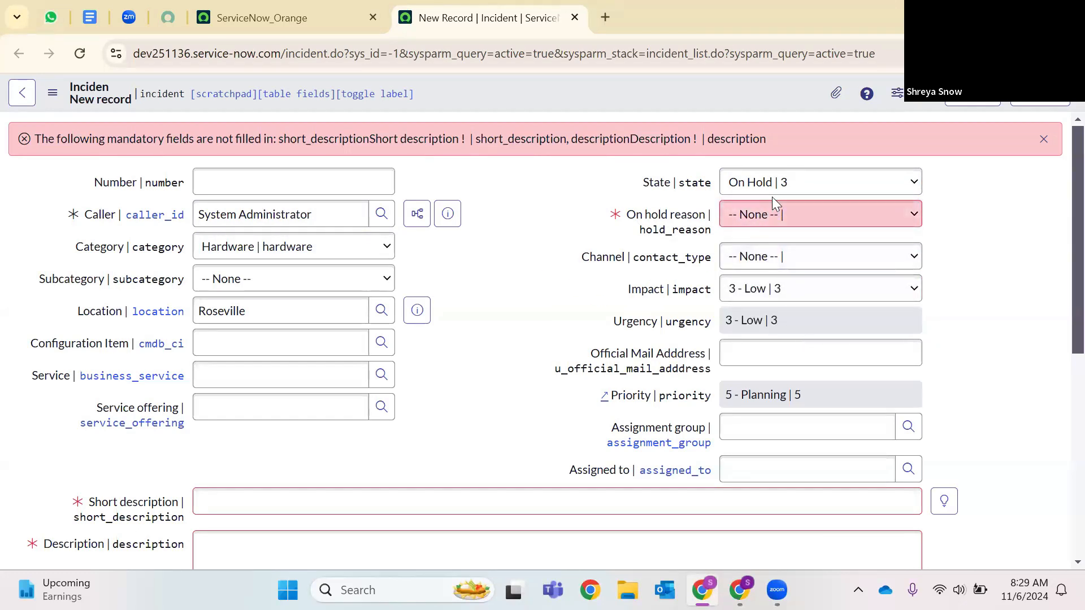
- Set the incident's State to New and view the Channel choices without selecting one
left_click(775, 192)
left_click(762, 206)
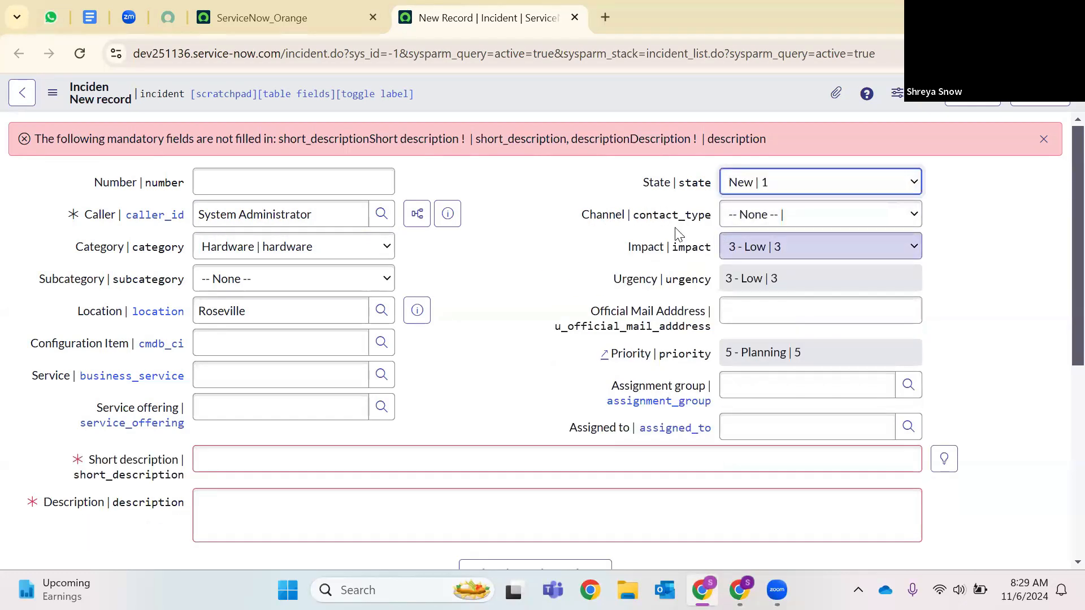
left_click(602, 221)
left_click_drag(584, 216, 625, 218)
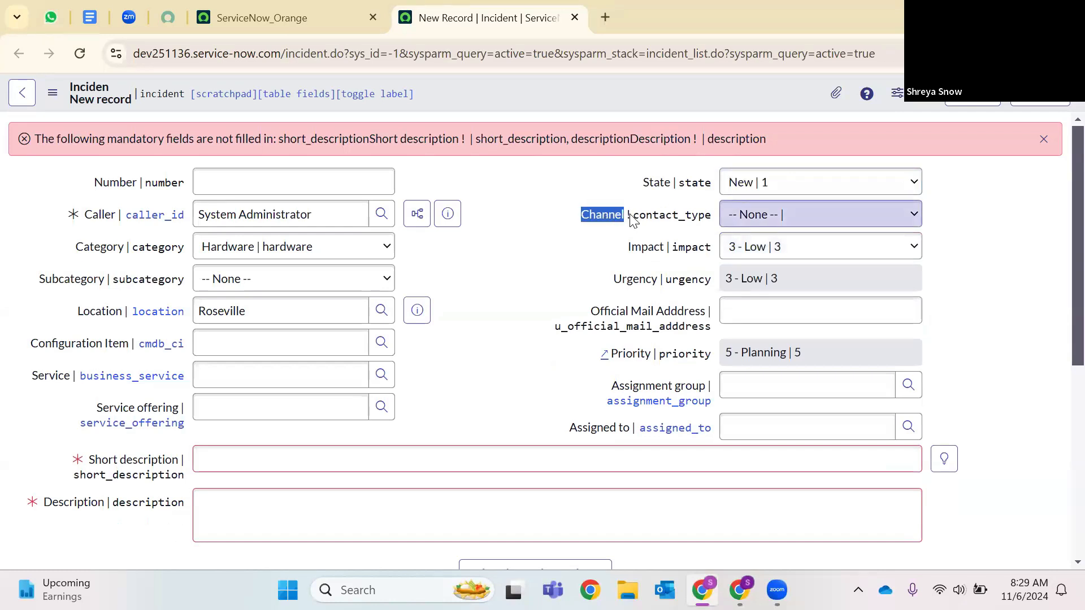
left_click(758, 226)
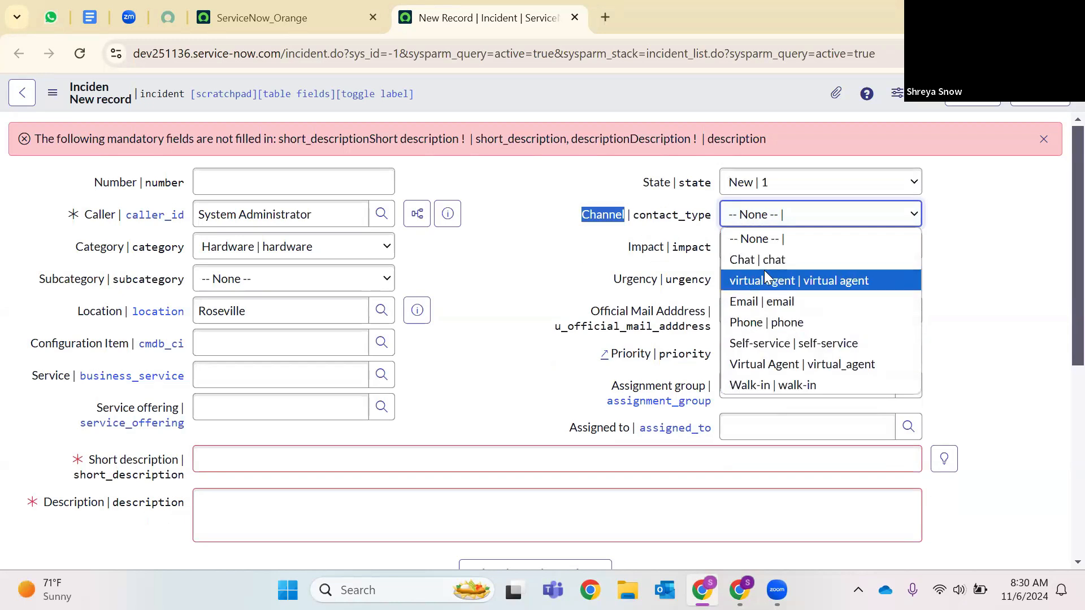
left_click(701, 261)
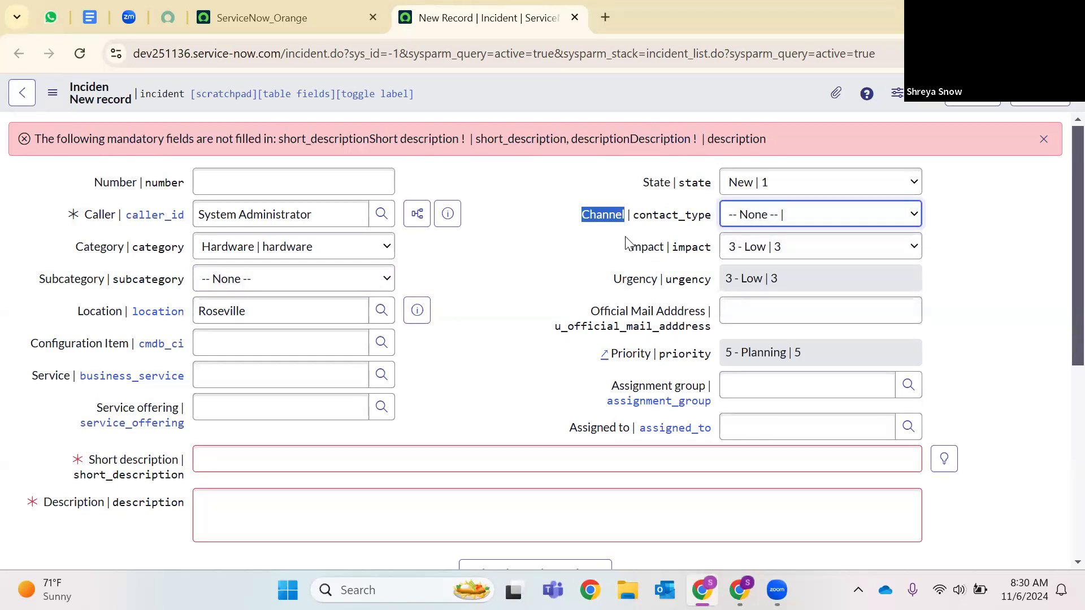
- View the Impact choices without selecting one and check whether the Urgency field can be edited
left_click(817, 247)
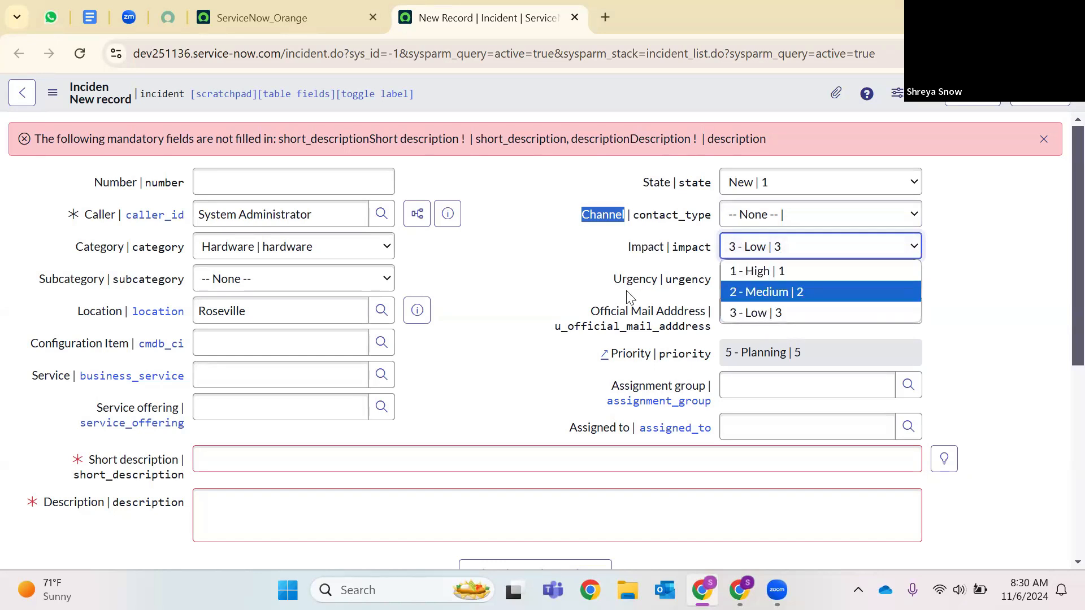
left_click(754, 276)
left_click(757, 275)
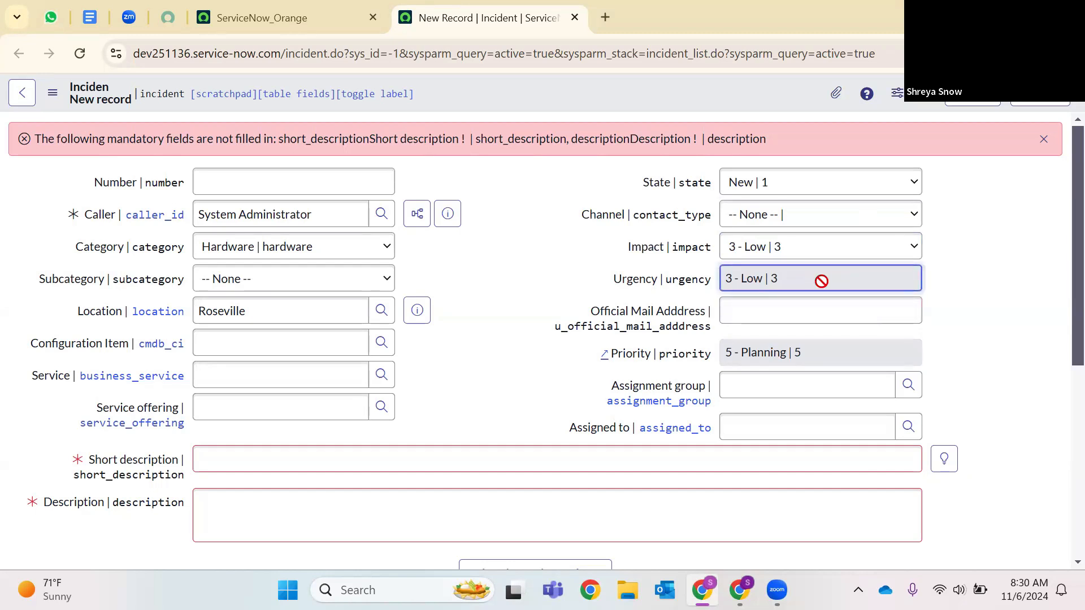
left_click(823, 252)
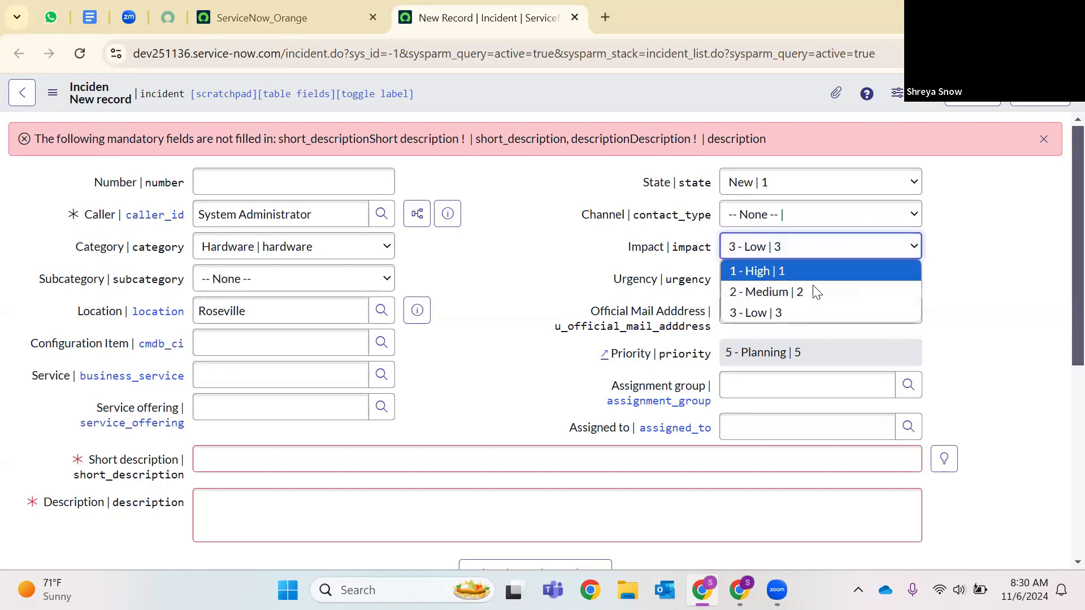
left_click(650, 305)
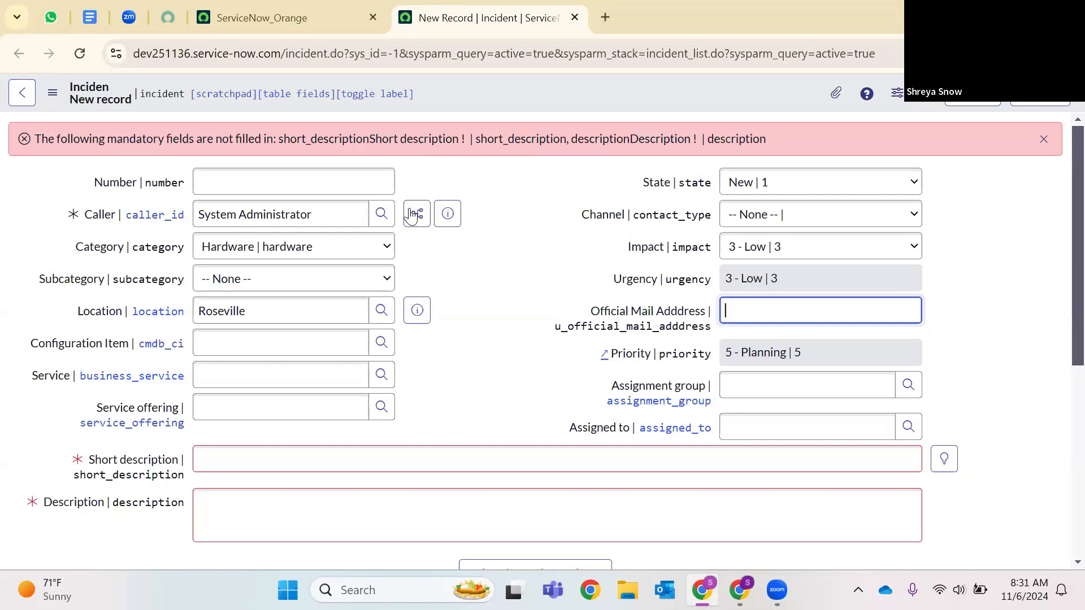
- Enter "test" as both the Short description and the Description, and save the incident
left_click(388, 458)
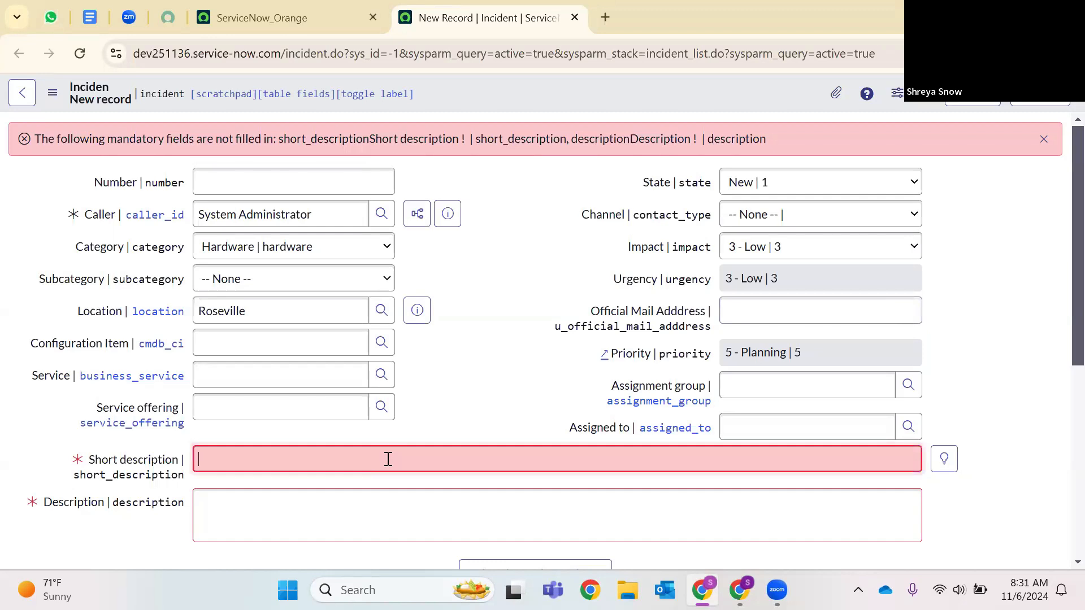
type("test")
left_click(373, 510)
type("test")
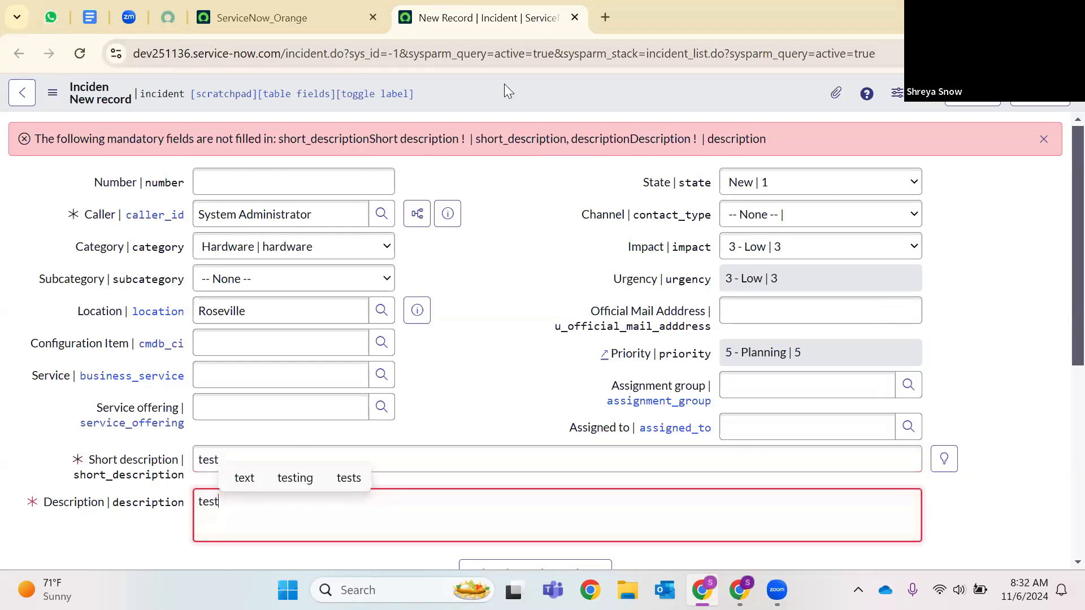
right_click(504, 83)
left_click(569, 95)
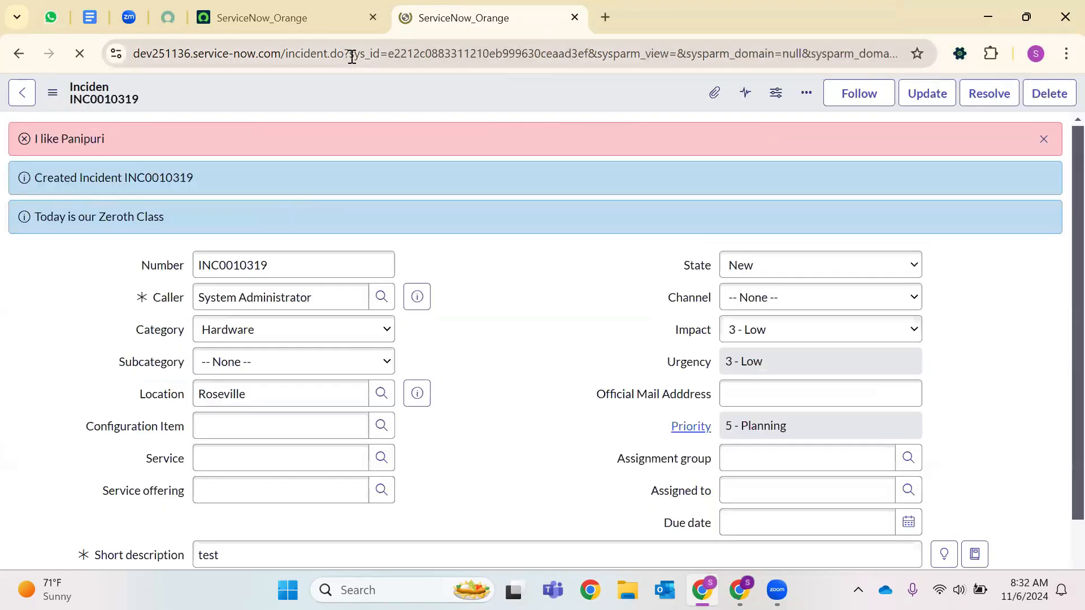
- Highlight the sys_id in the saved incident's address and look over the related lists below the form
left_click_drag(347, 54, 598, 59)
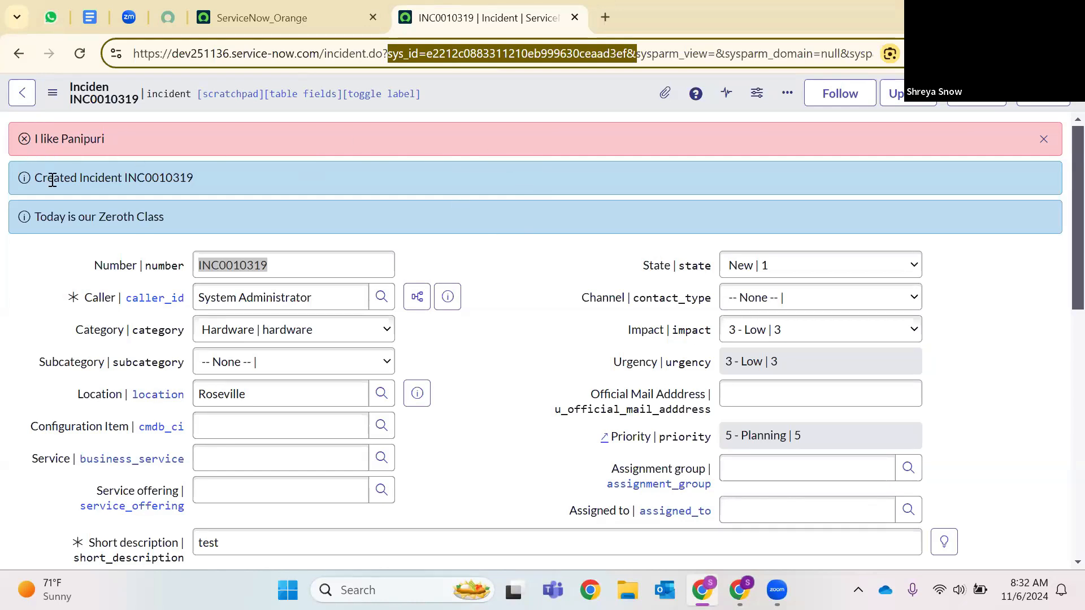
scroll(222, 237, "down", 15)
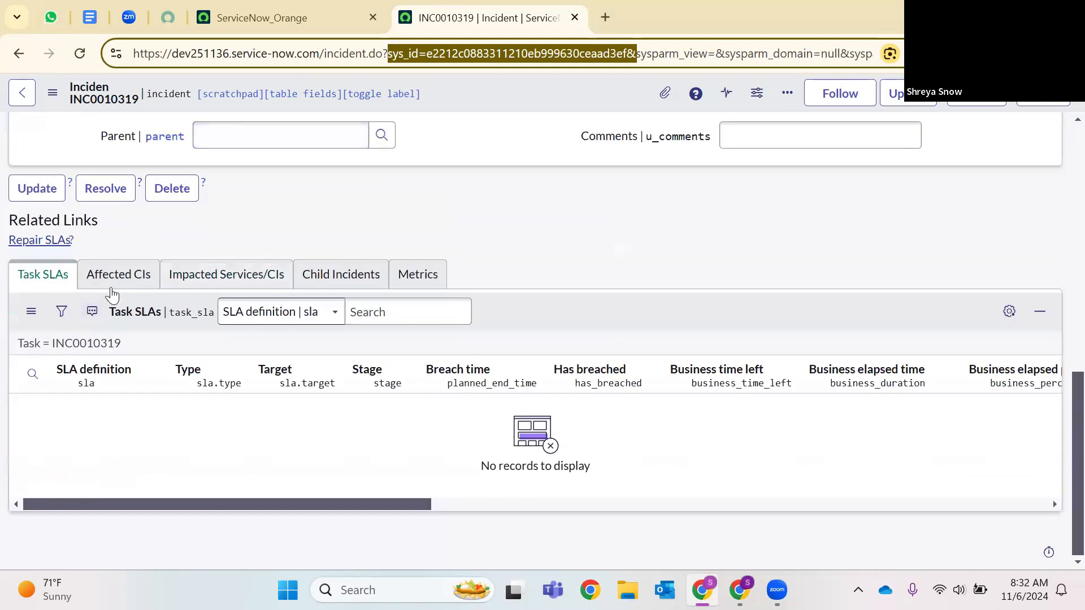
scroll(545, 257, "up", 15)
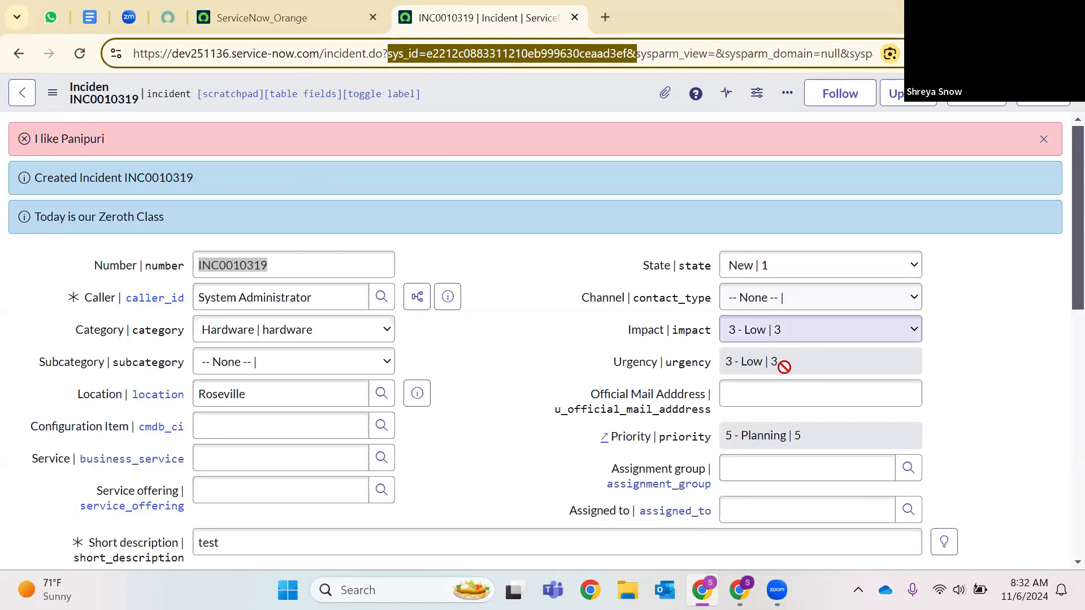
- Set the incident's Impact to 1 - High and try to save the record
left_click(778, 336)
left_click(778, 356)
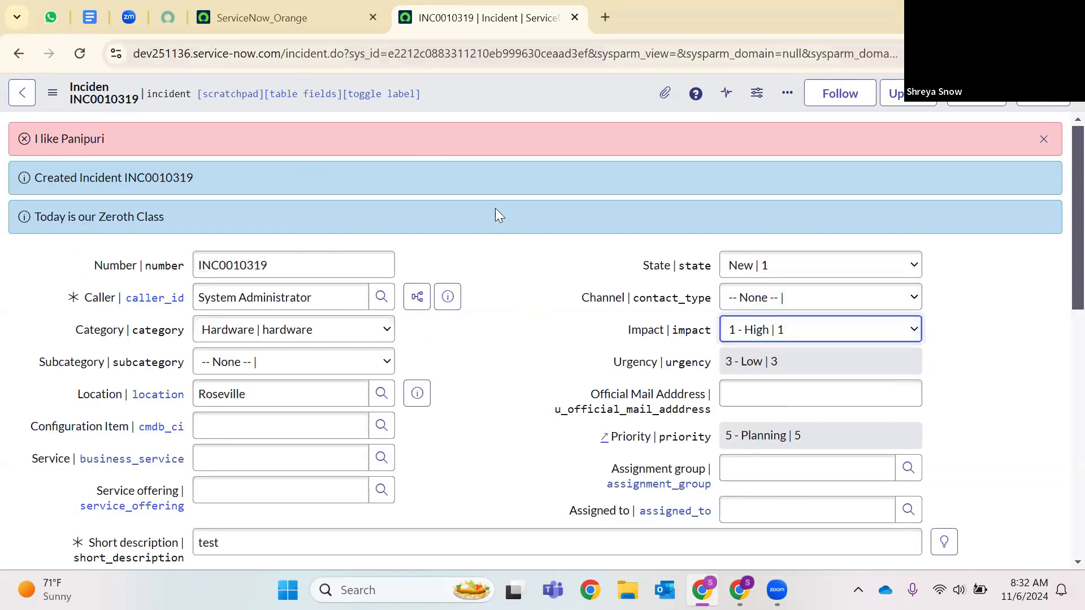
right_click(462, 92)
left_click(497, 104)
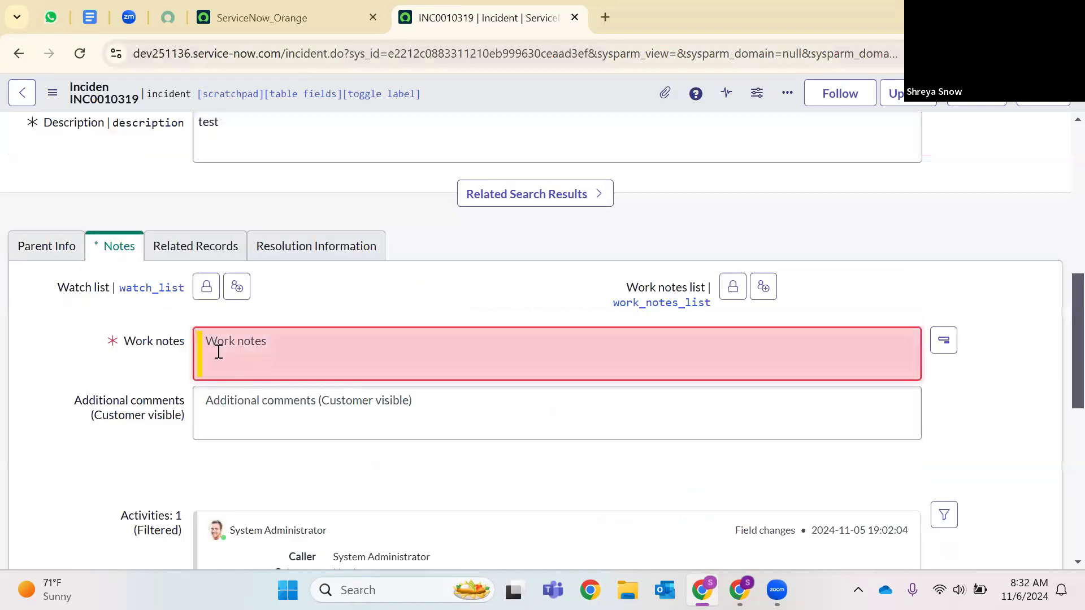
- Enter "Test" in the mandatory Work notes field and save the incident
scroll(829, 131, "up", 8)
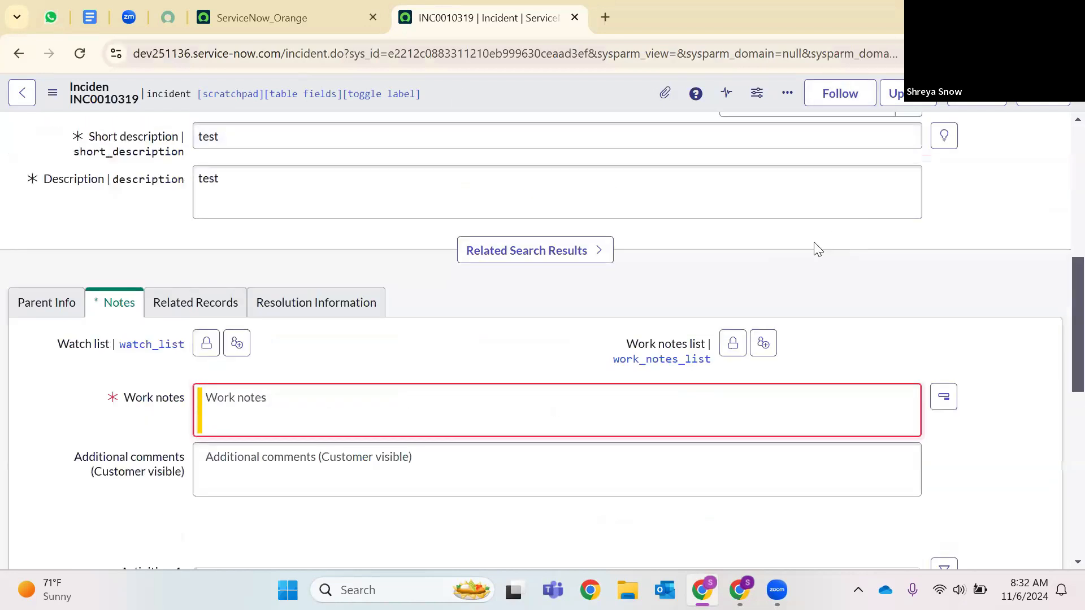
scroll(770, 294, "down", 1)
scroll(714, 320, "down", 3)
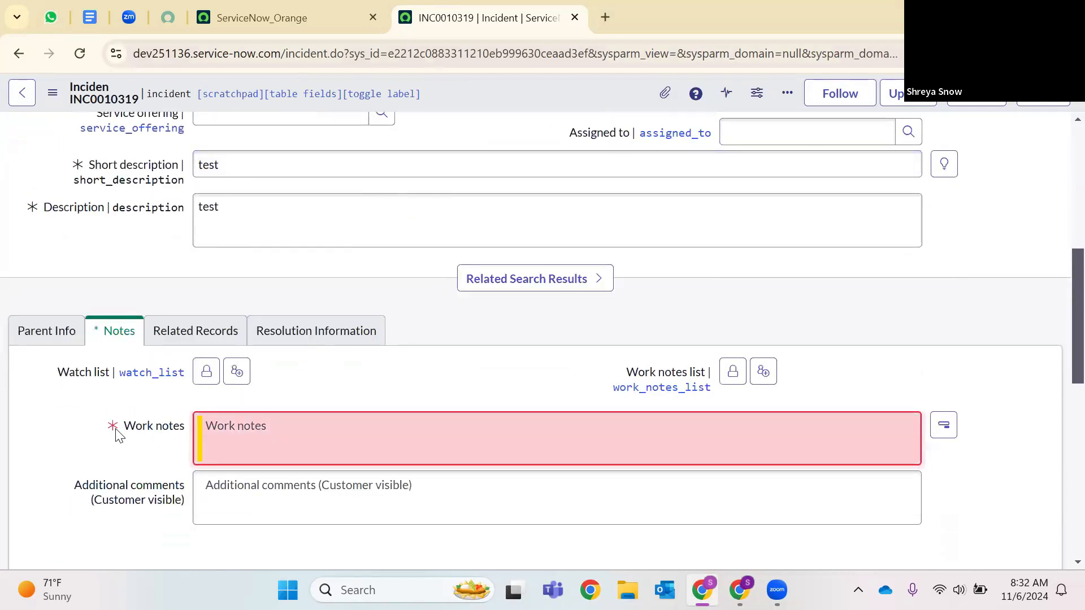
left_click_drag(128, 430, 294, 438)
left_click(296, 439)
type("Test")
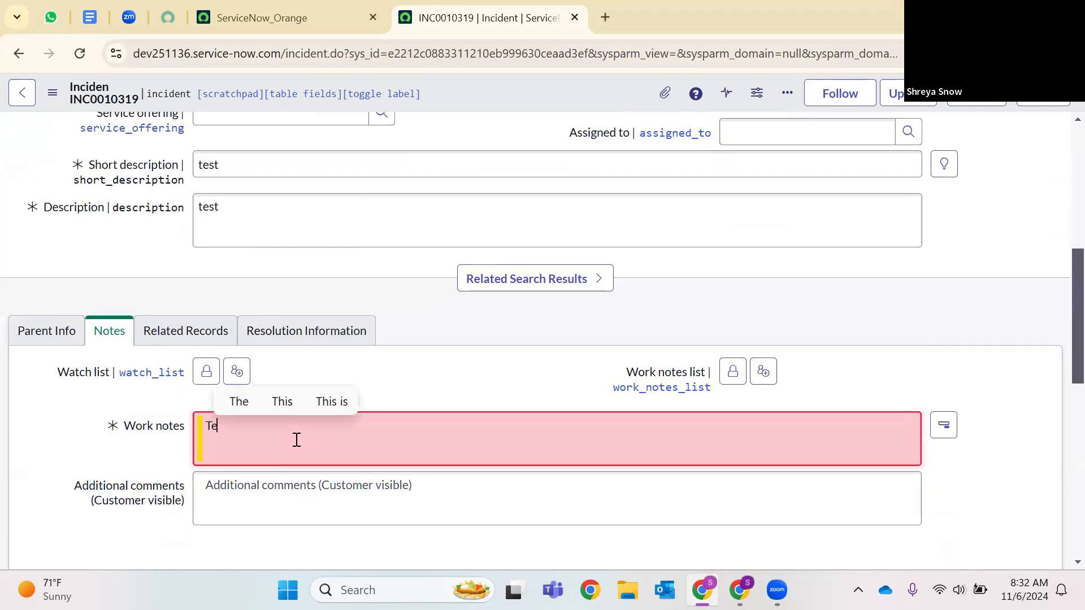
right_click(512, 90)
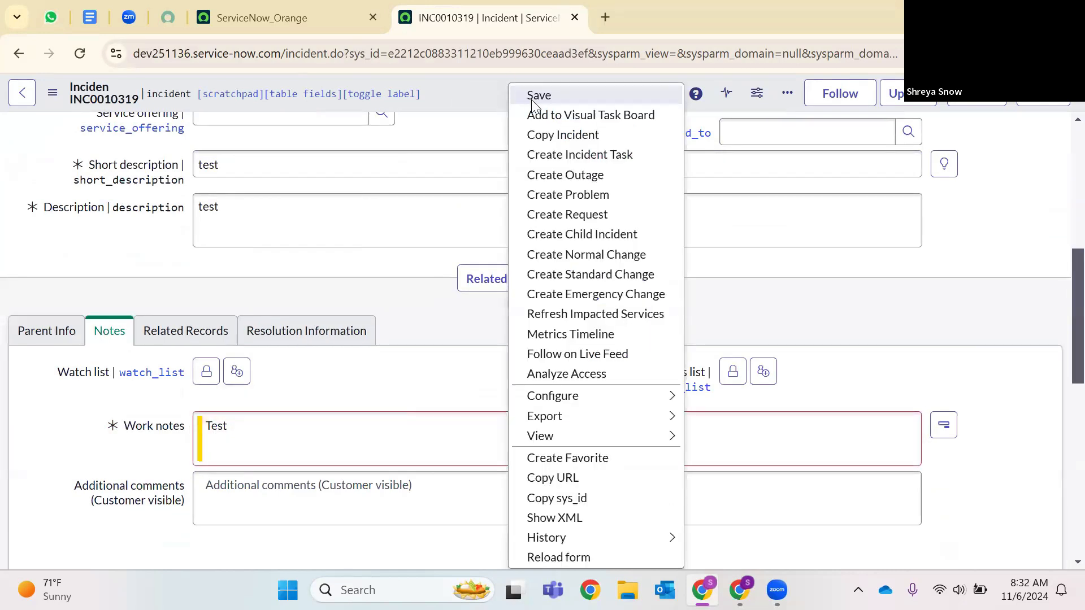
left_click(531, 97)
- Examine the incident's Task SLAs entry, highlighting its SLA definition, type and breach status
scroll(492, 243, "down", 4)
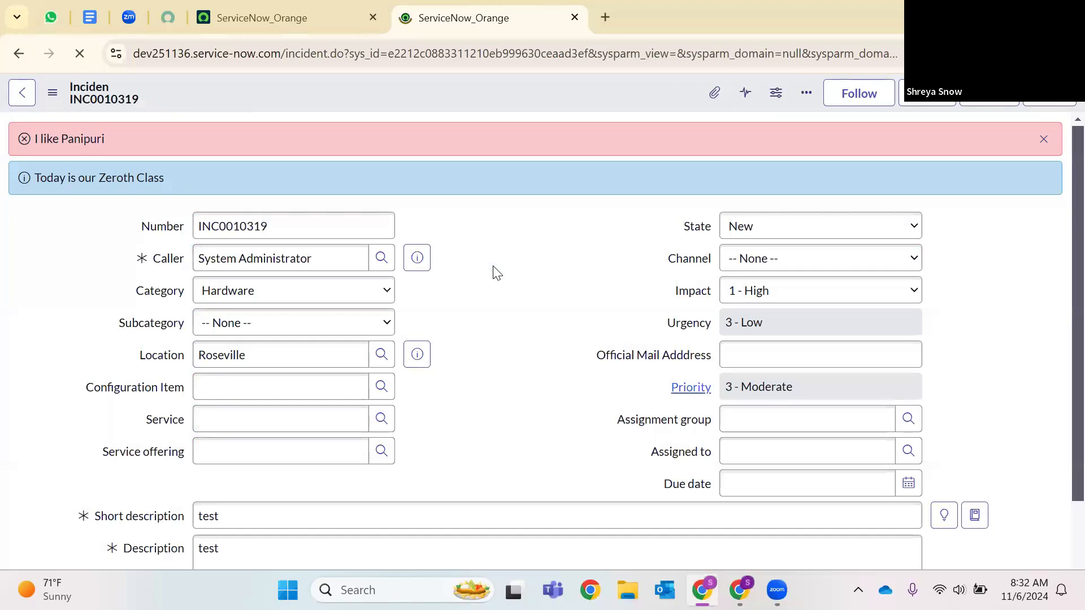
scroll(362, 340, "down", 8)
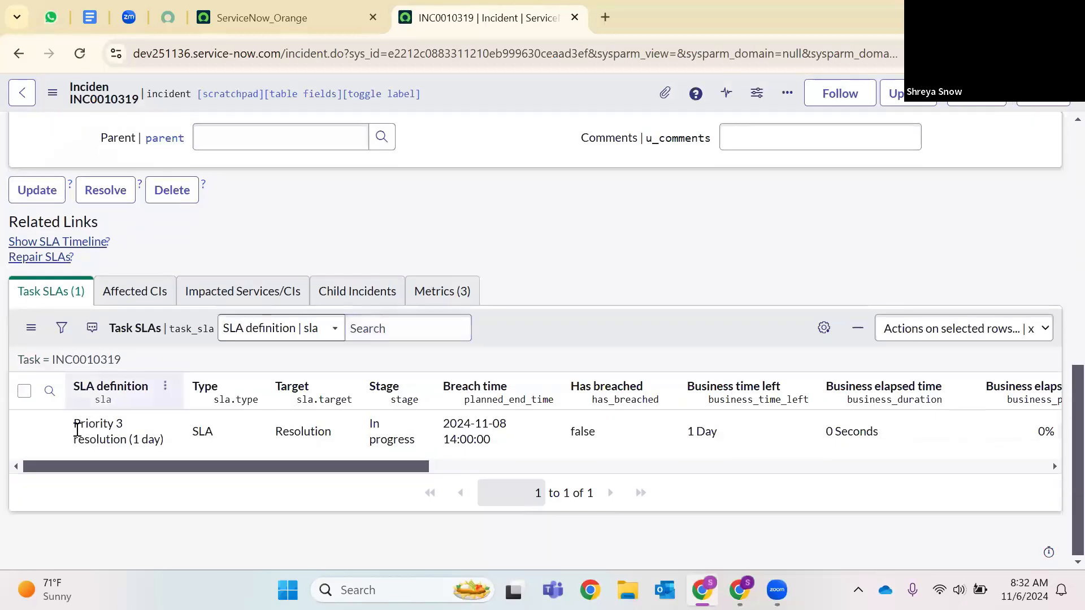
left_click_drag(73, 424, 484, 427)
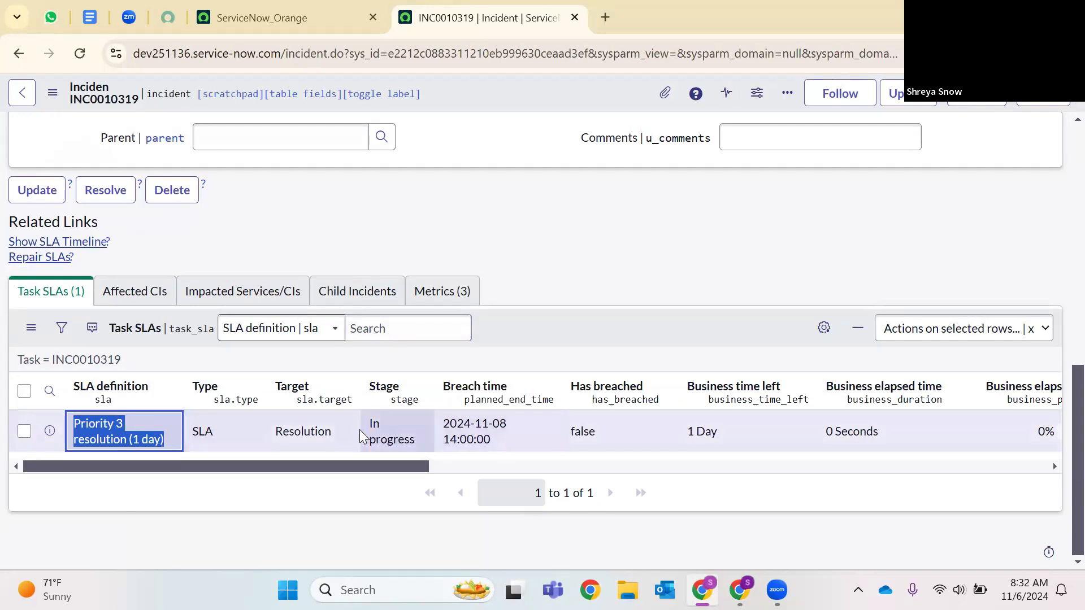
left_click_drag(339, 434, 184, 433)
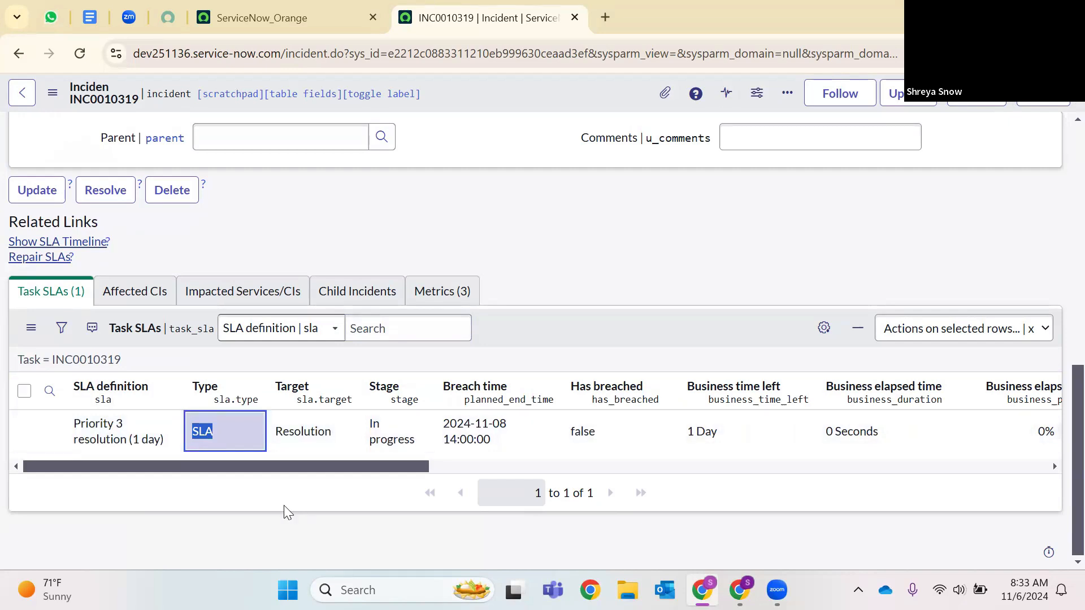
left_click(598, 434)
left_click_drag(598, 434, 569, 433)
left_click_drag(388, 463, 283, 438)
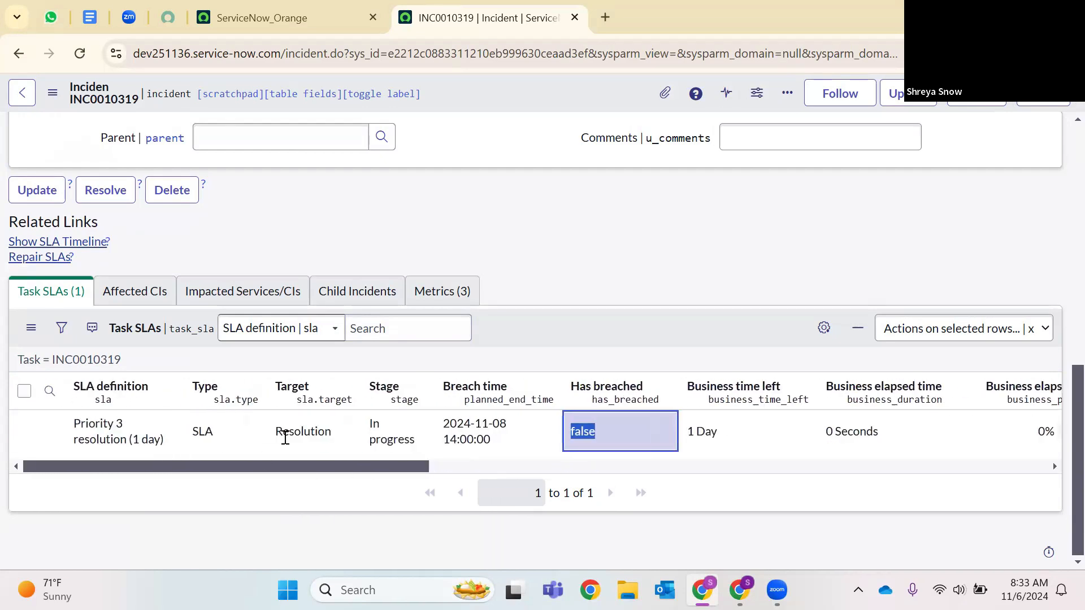
- View the Child Incidents and Metrics related lists and the suggested Assignment group choices
left_click(365, 291)
left_click(435, 297)
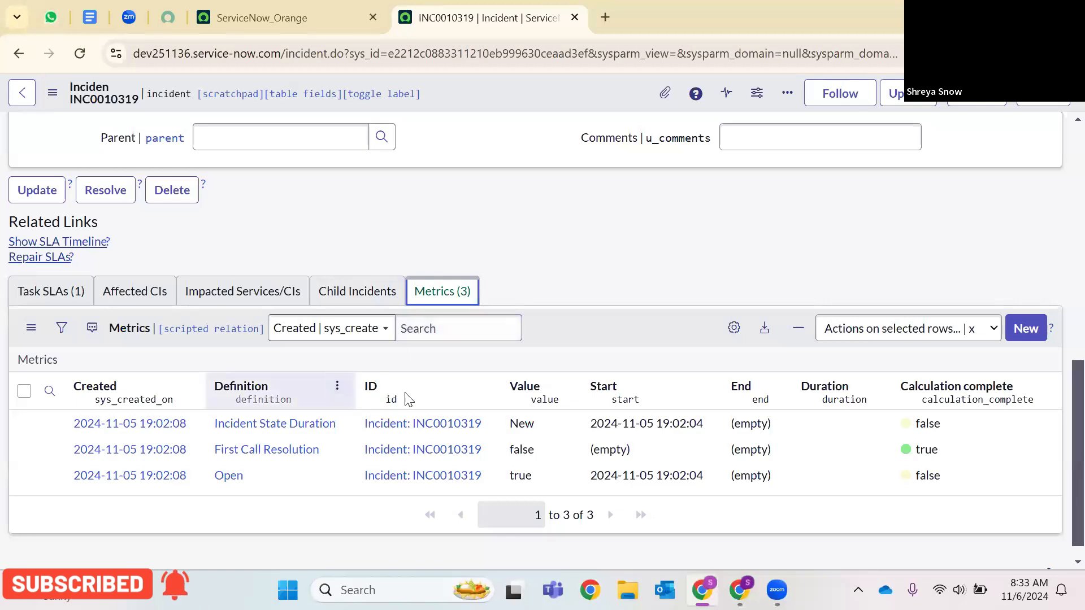
scroll(611, 310, "up", 10)
left_click(750, 429)
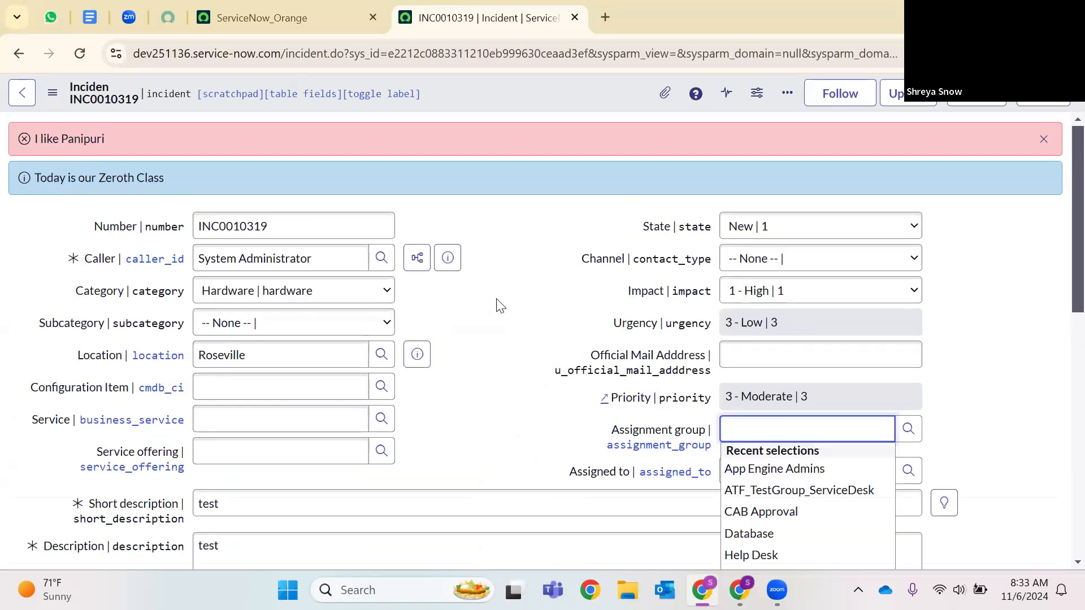
scroll(571, 305, "down", 15)
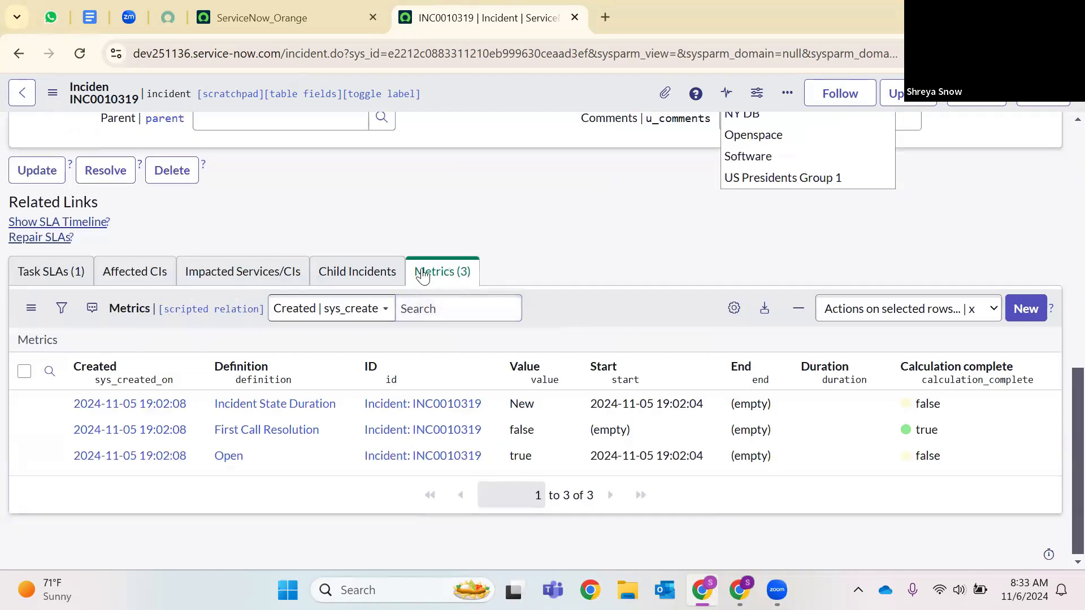
- Jump to the incident's activity stream to review the Work notes, Additional comments and logged field changes
scroll(616, 228, "up", 15)
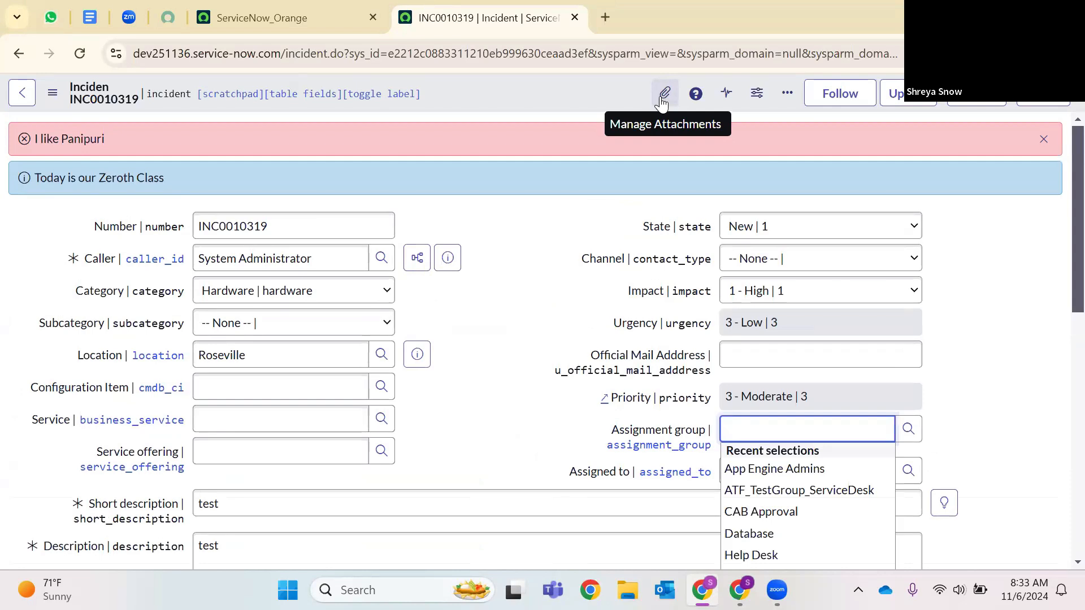
left_click(726, 103)
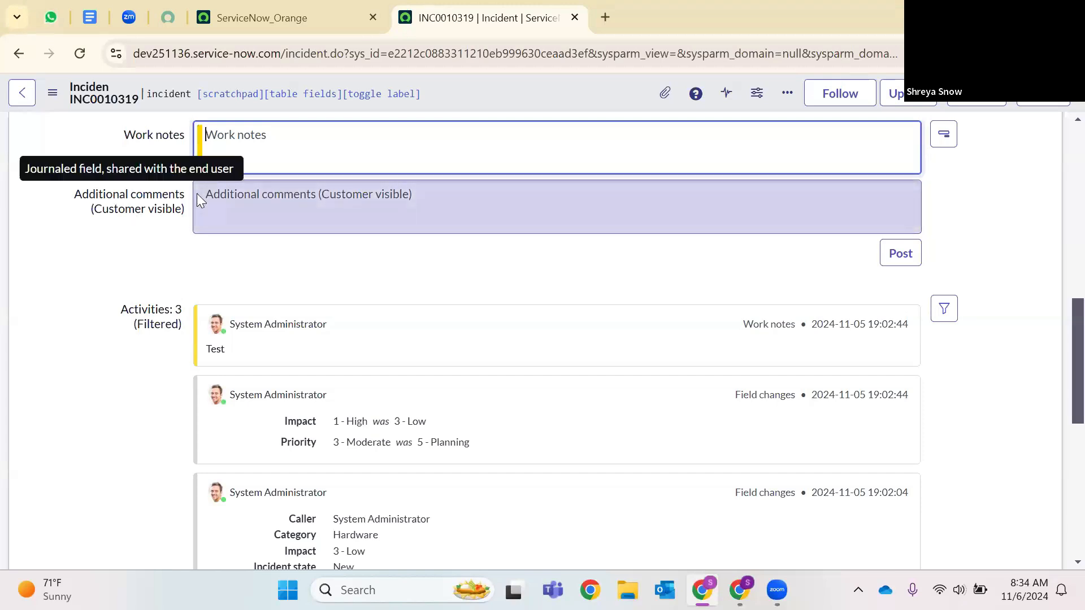
left_click(274, 213)
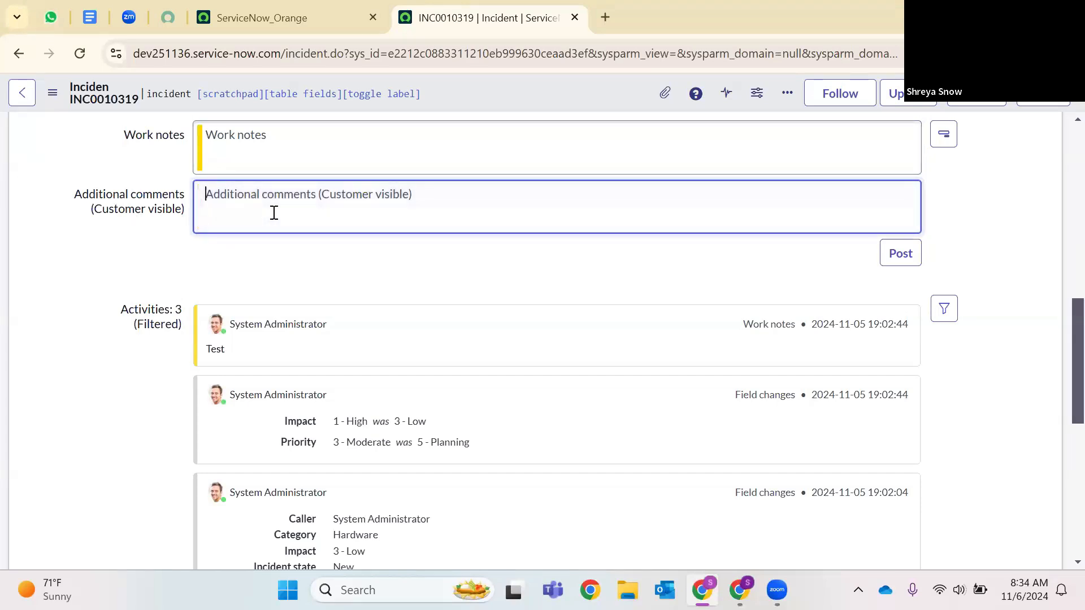
type("Hi @")
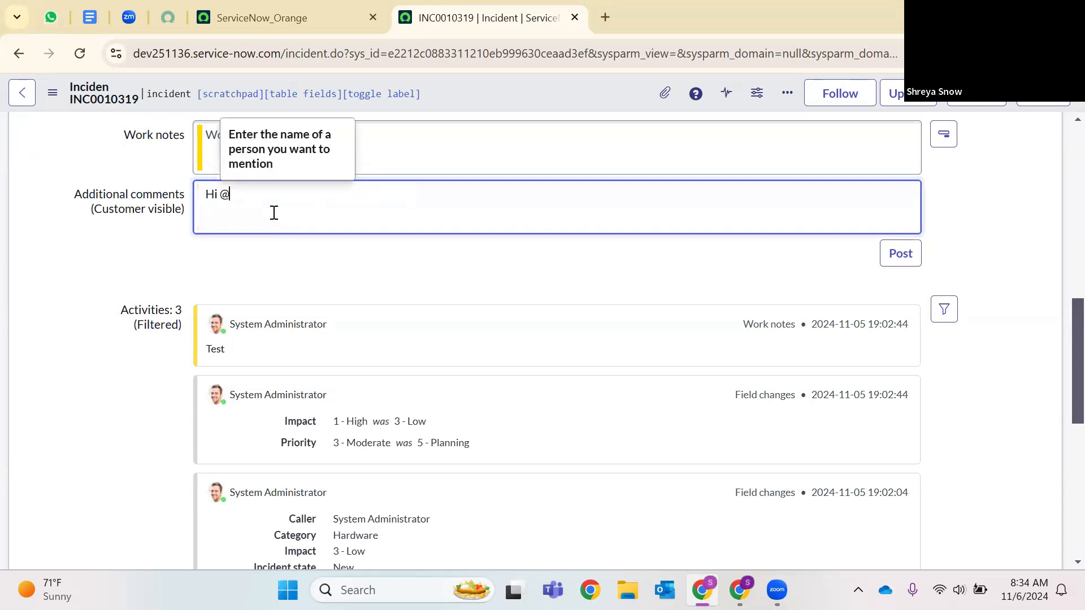
type("[S")
key("Return")
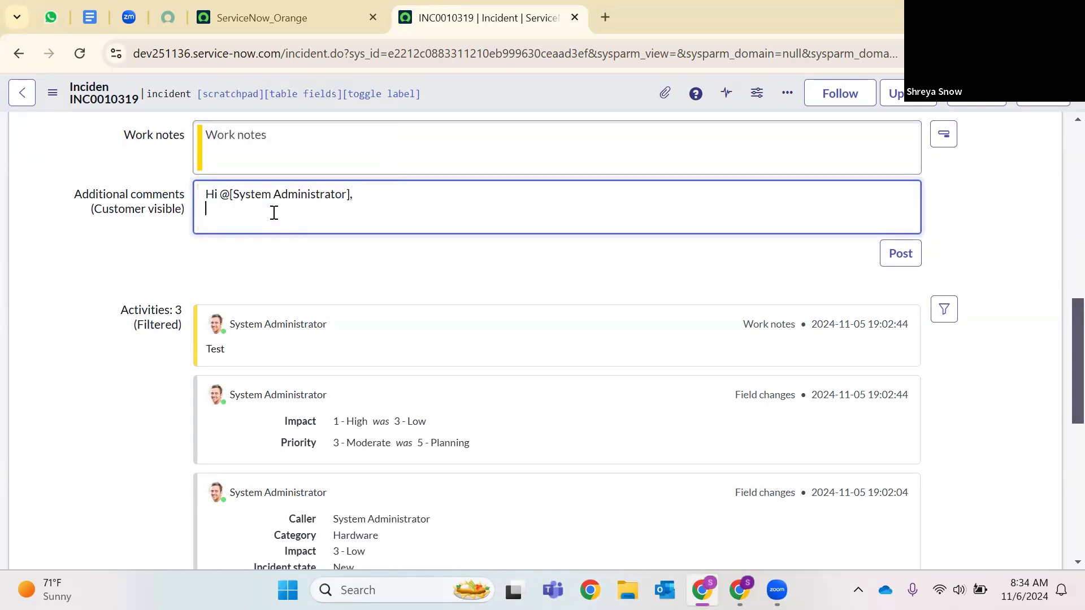
type(",")
key("Return")
- Complete the comment with "Hi Today is Sunday, let's plan for a call on monday.", post it, and highlight its text in the activities
type("Hi To")
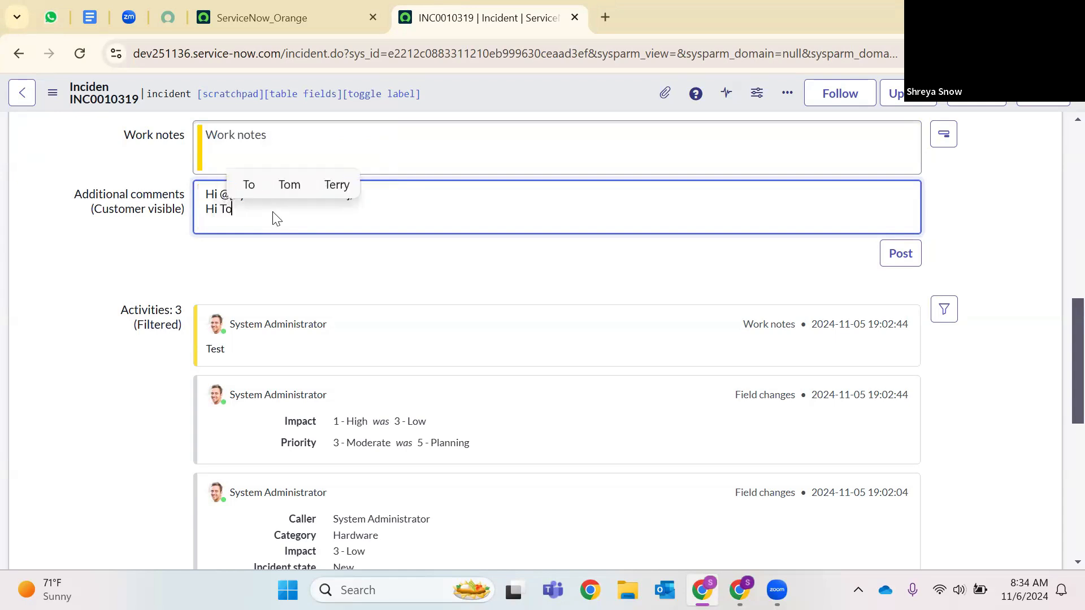
type("day is Sunday, K")
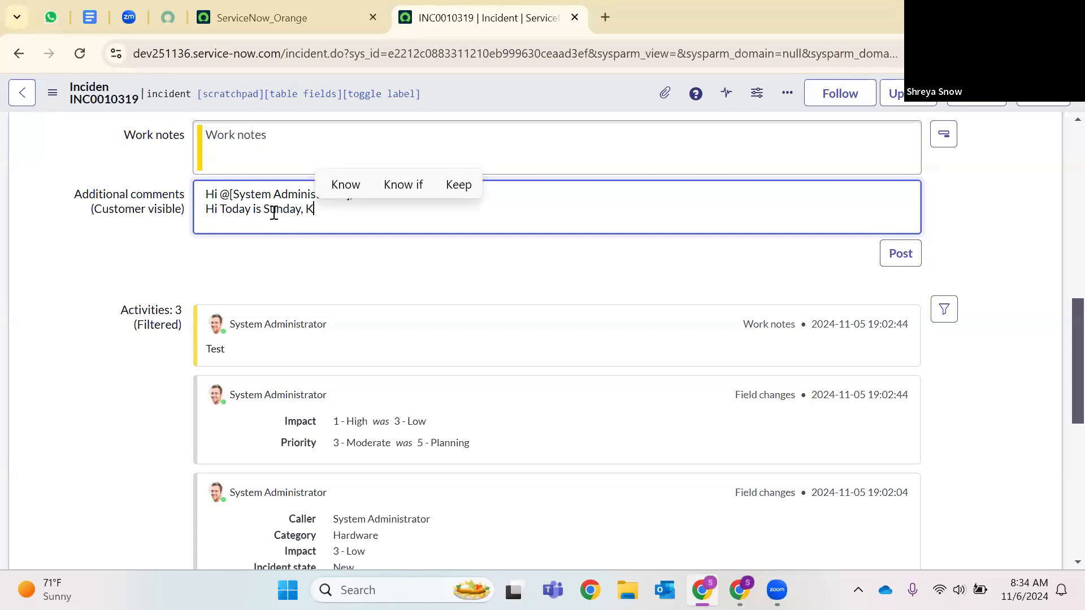
key("BackSpace")
type("let's p")
type("la")
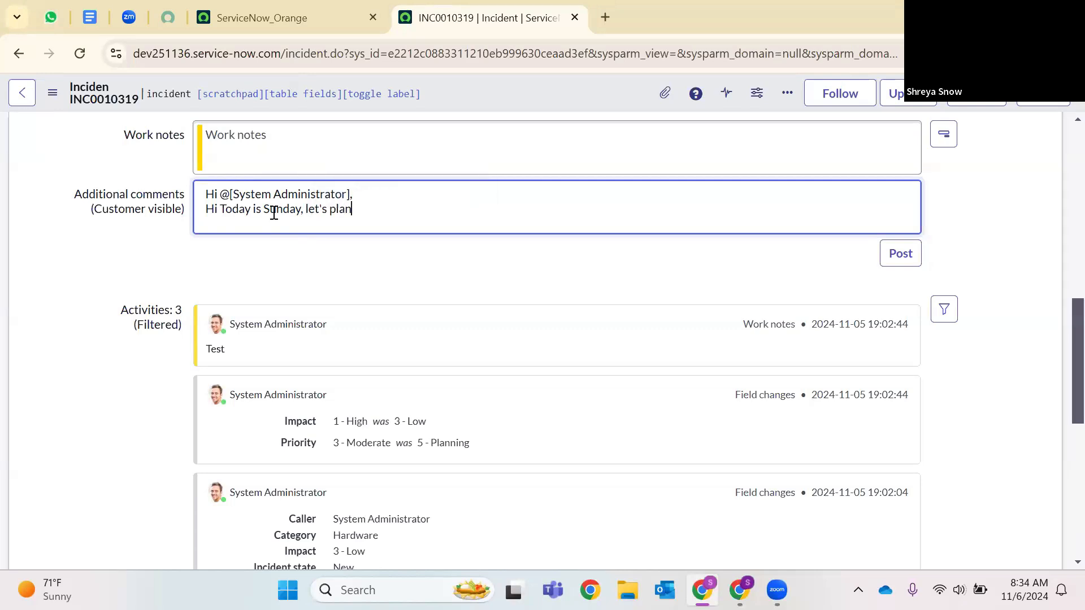
type("n for a cL")
type("all on m")
type("onday.")
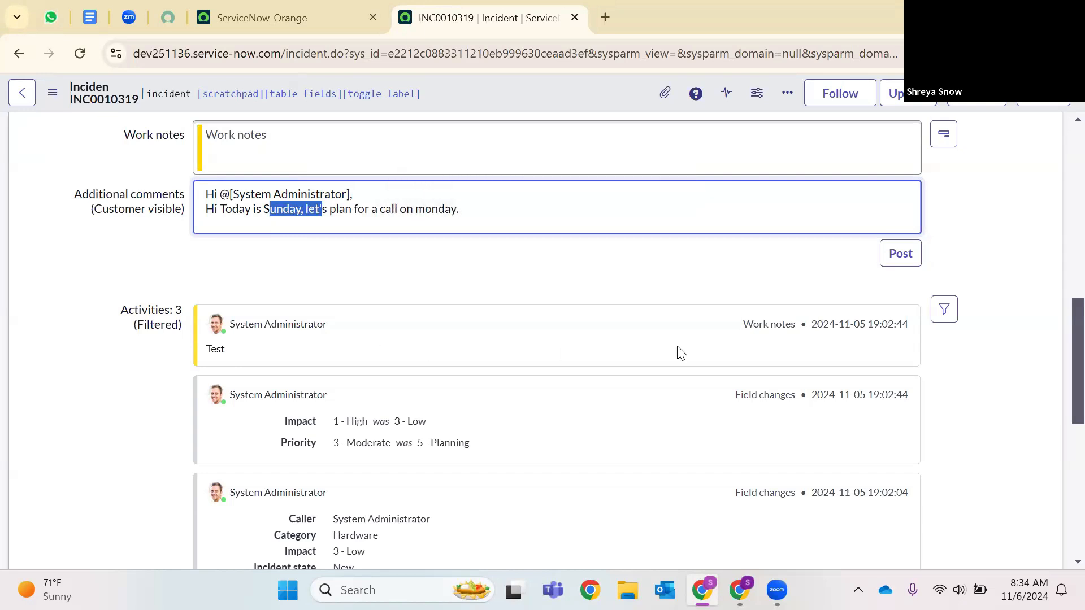
left_click(912, 257)
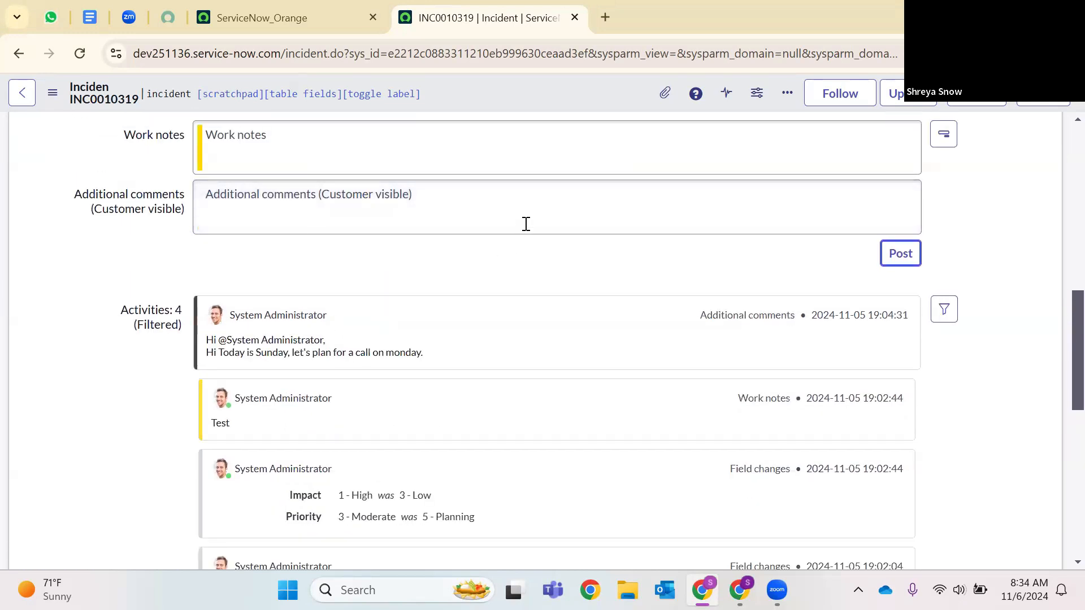
left_click_drag(207, 343, 435, 362)
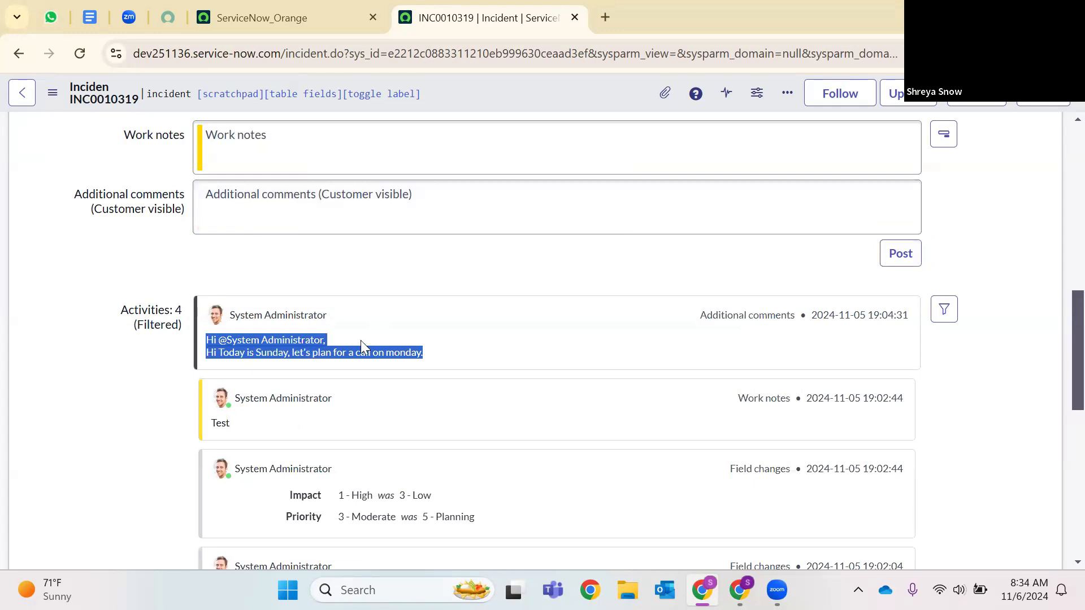
- Unlock the incident's Watch list, add a user from the user lookup, and lock the list again
scroll(476, 291, "up", 3)
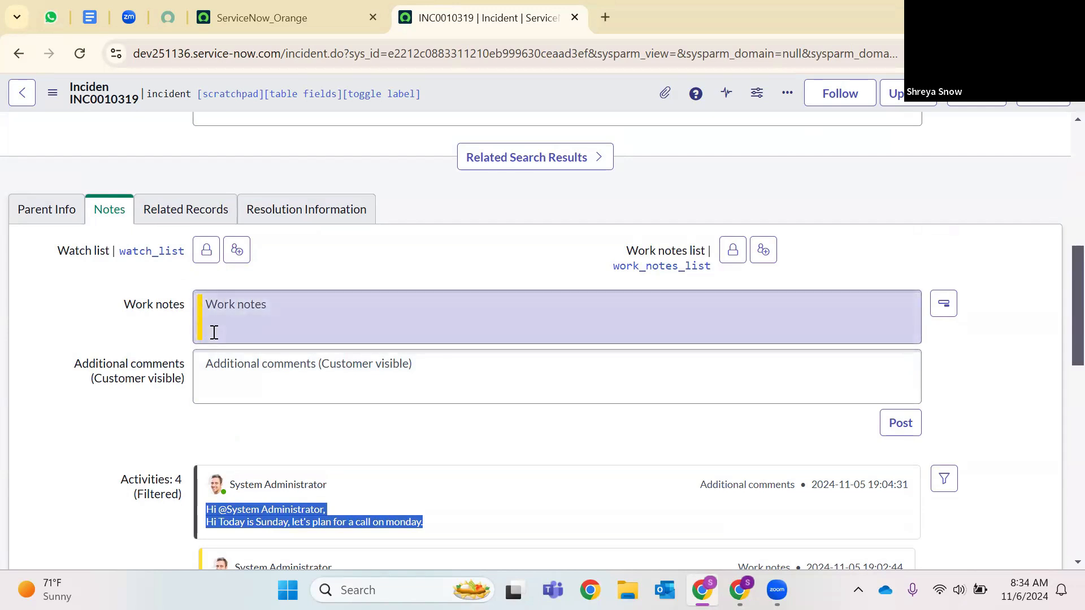
left_click(206, 250)
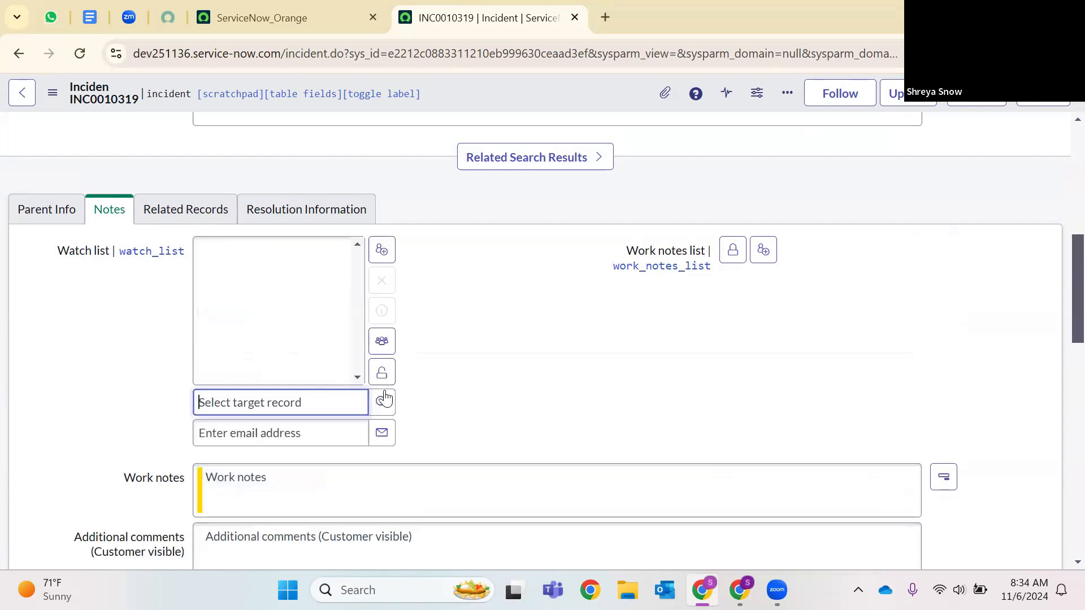
left_click(385, 411)
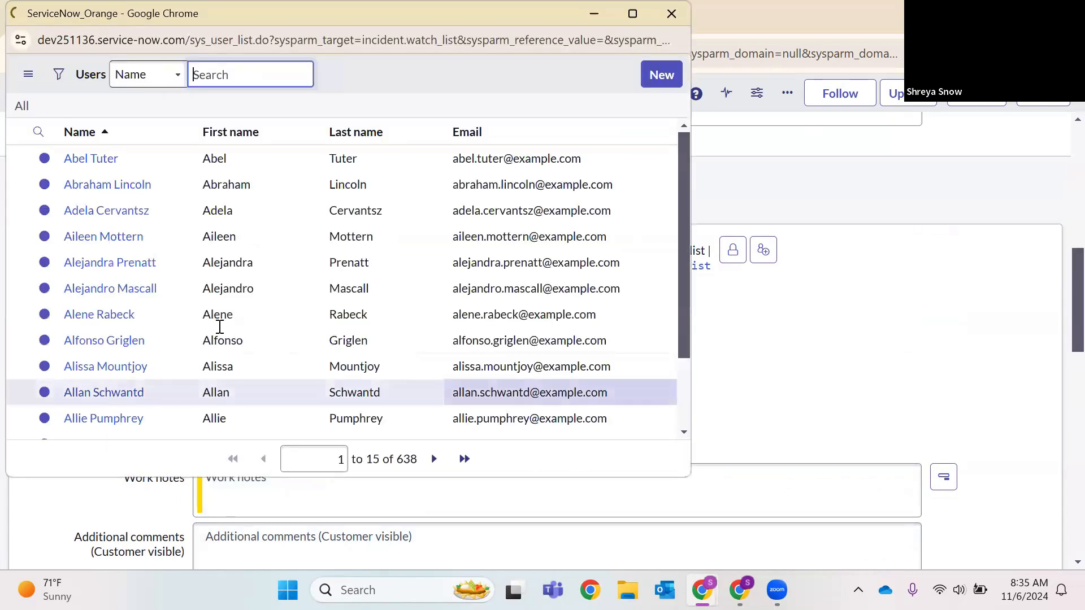
scroll(218, 323, "down", 2)
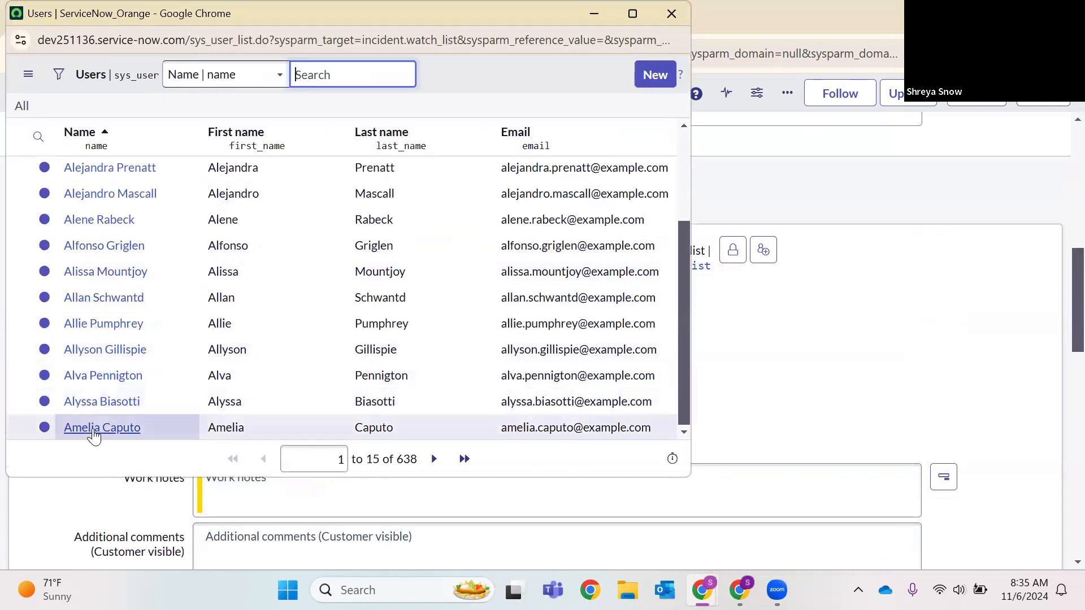
left_click(104, 244)
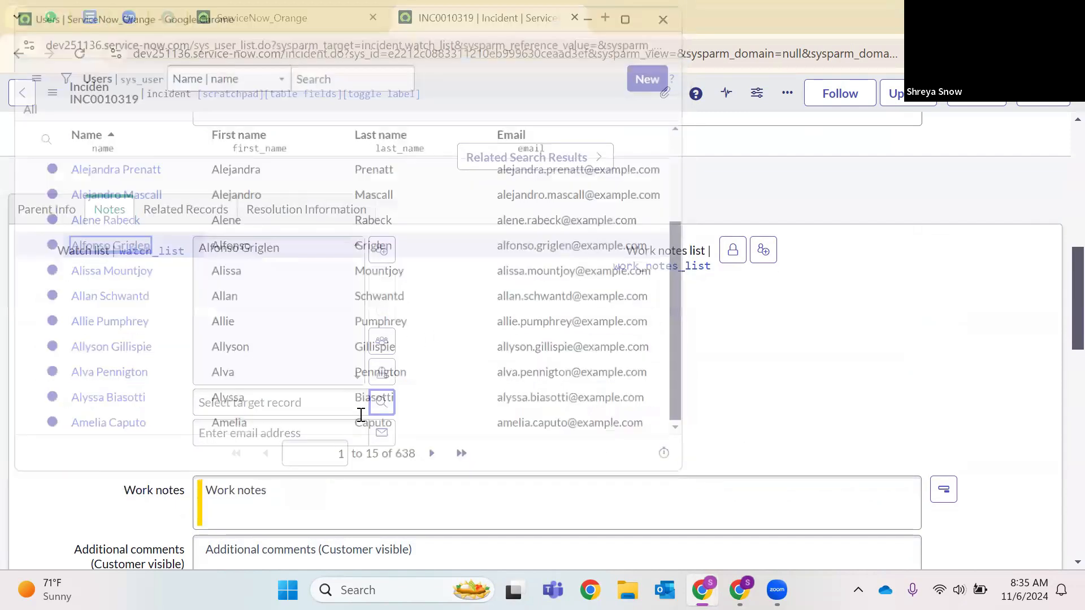
left_click(378, 381)
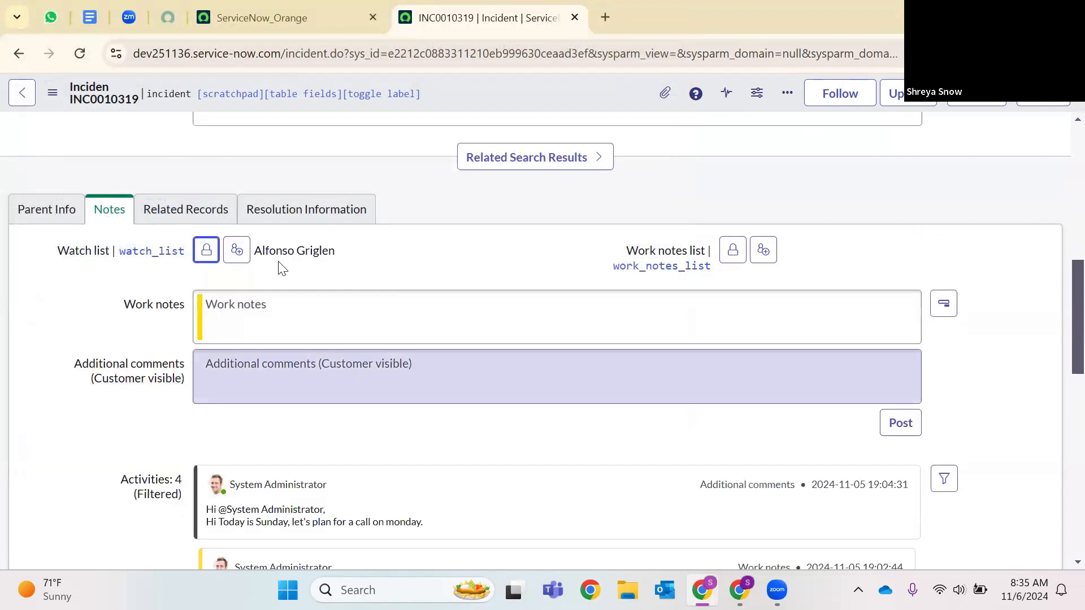
- Highlight the watcher's name and add the logged-in user to the Watch list
left_click_drag(275, 254, 328, 278)
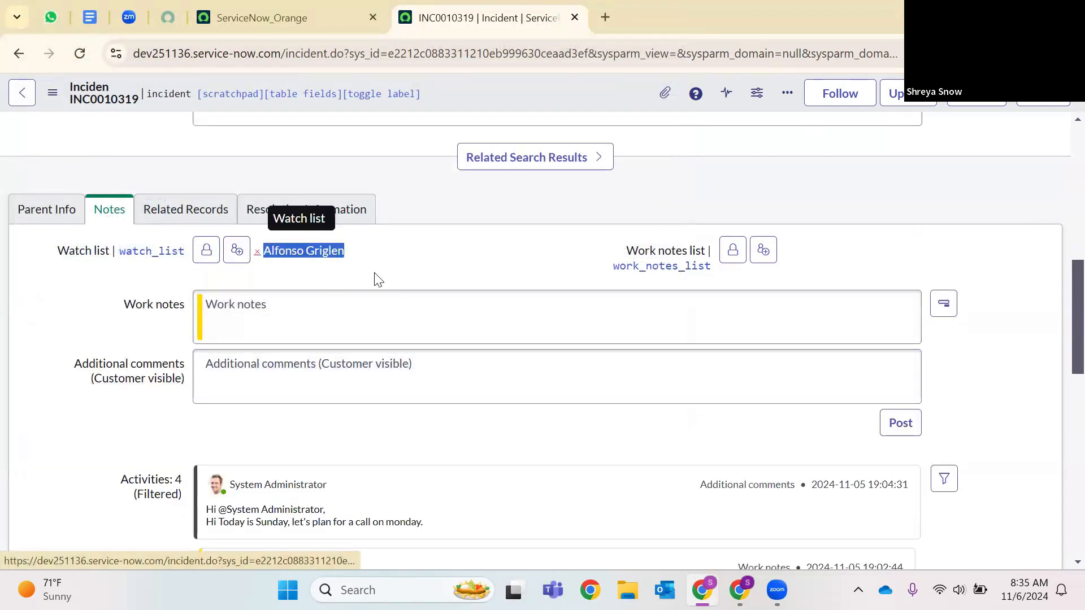
left_click(326, 259)
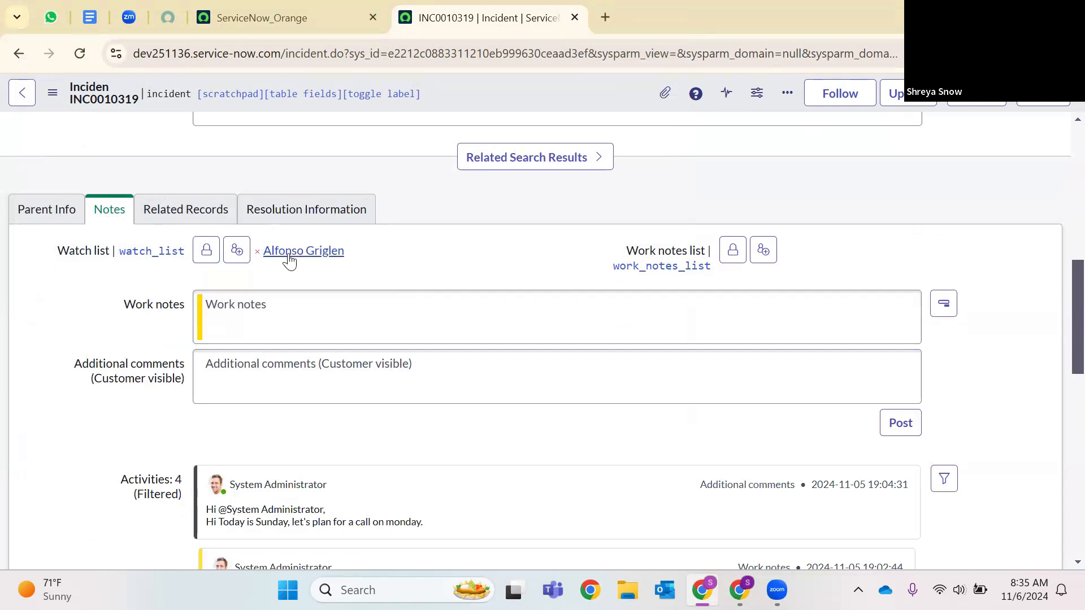
left_click(237, 253)
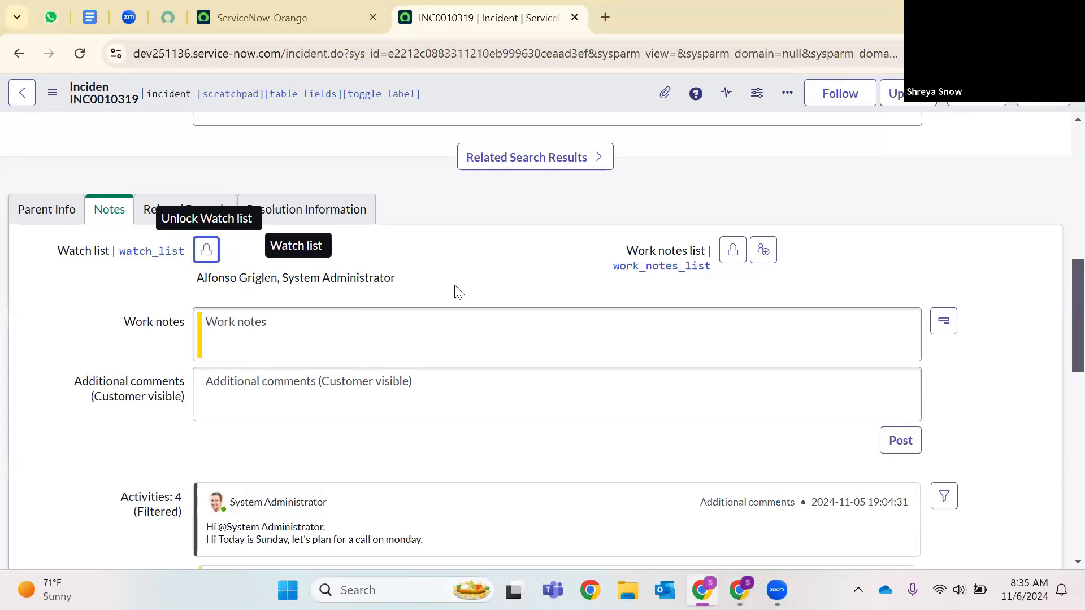
- Set the incident's State to Resolved
scroll(248, 298, "up", 1)
scroll(656, 286, "up", 5)
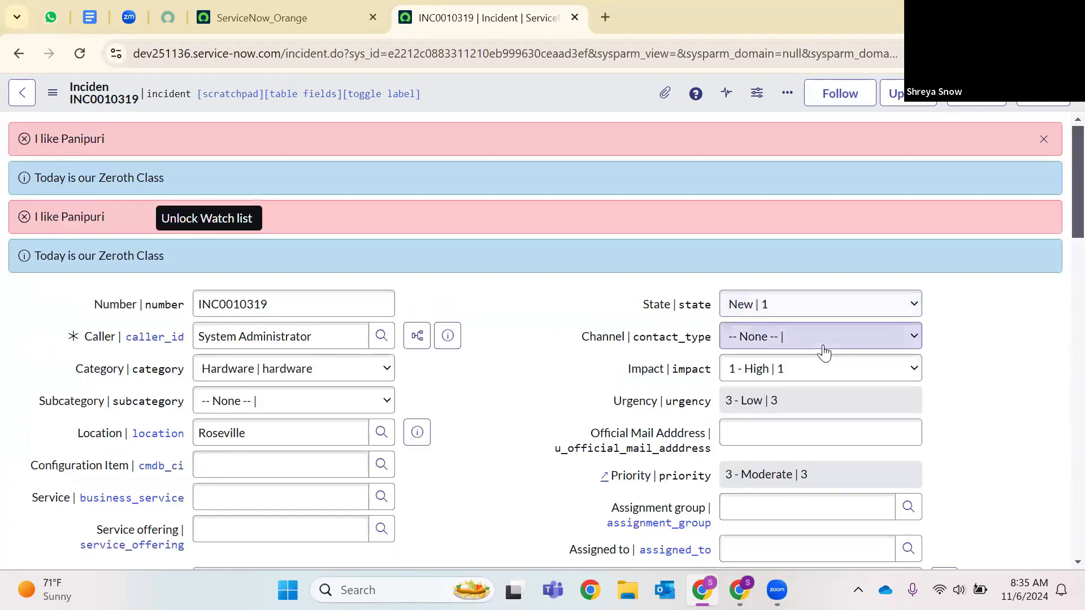
left_click(800, 312)
left_click(764, 389)
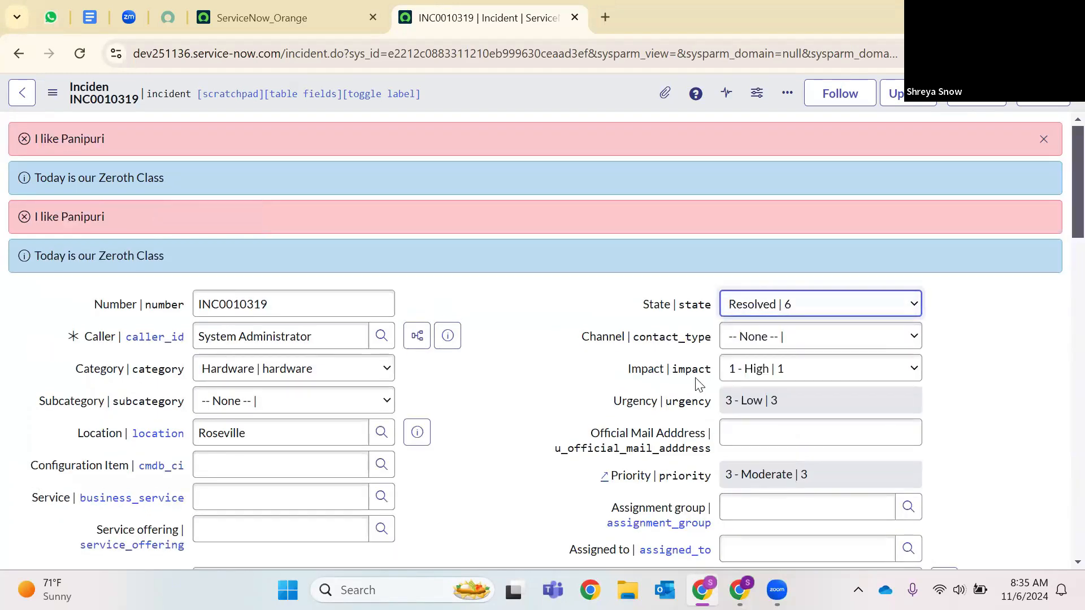
- Examine the incident's Resolution Information, including the Resolution code choices and the Resolution notes field
scroll(656, 380, "down", 3)
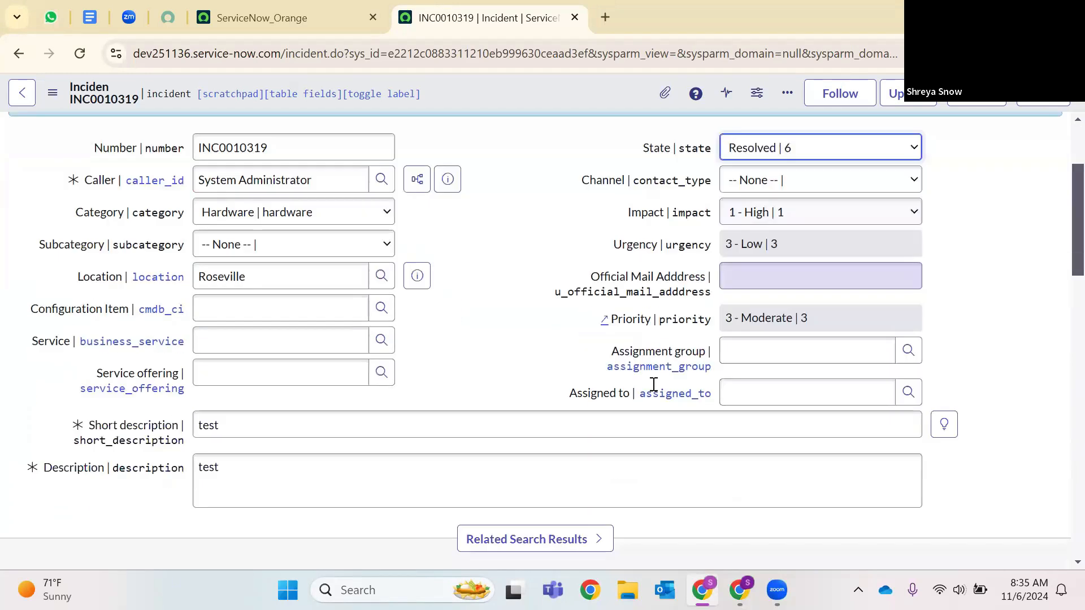
scroll(646, 382, "up", 1)
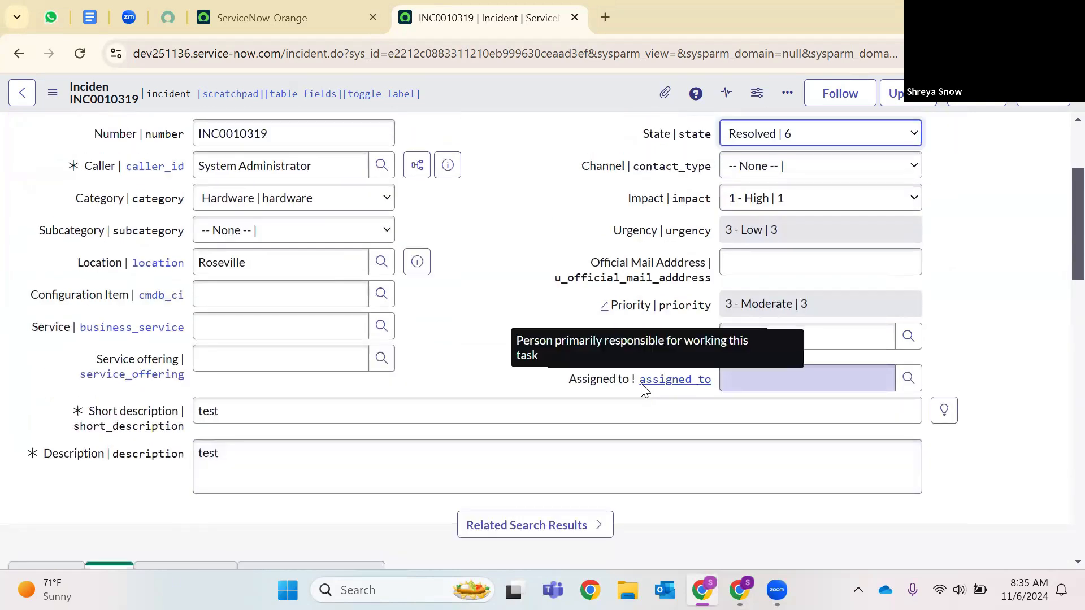
scroll(641, 383, "down", 3)
left_click(328, 330)
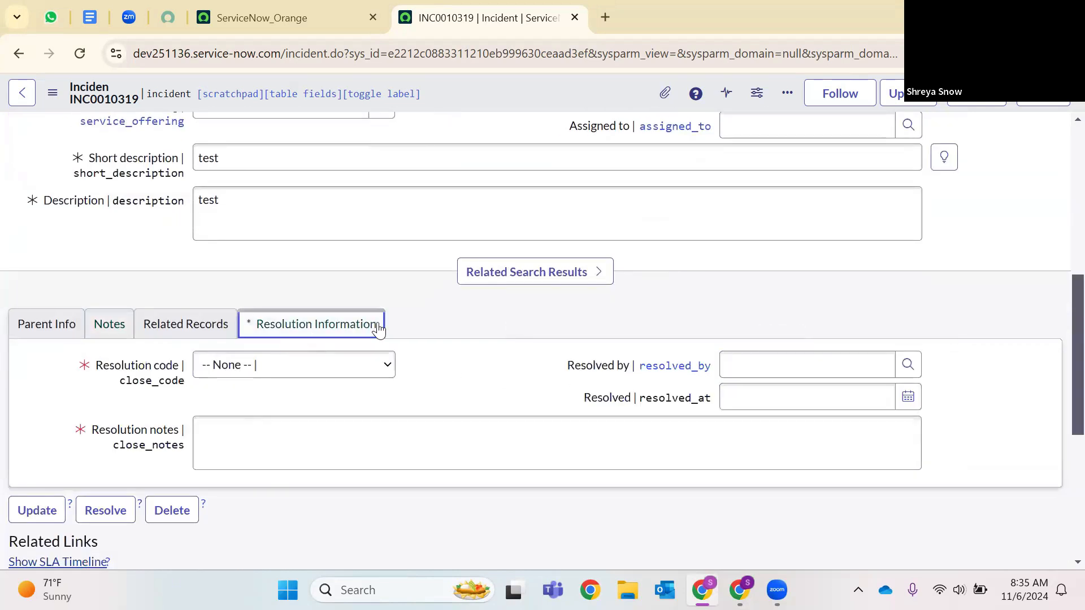
left_click(331, 367)
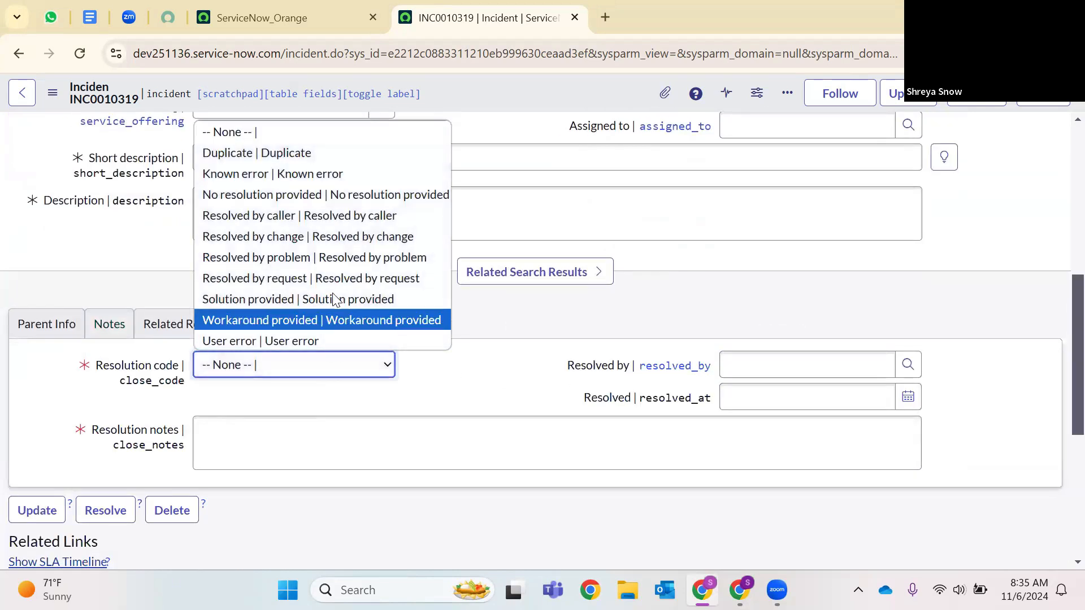
left_click(275, 432)
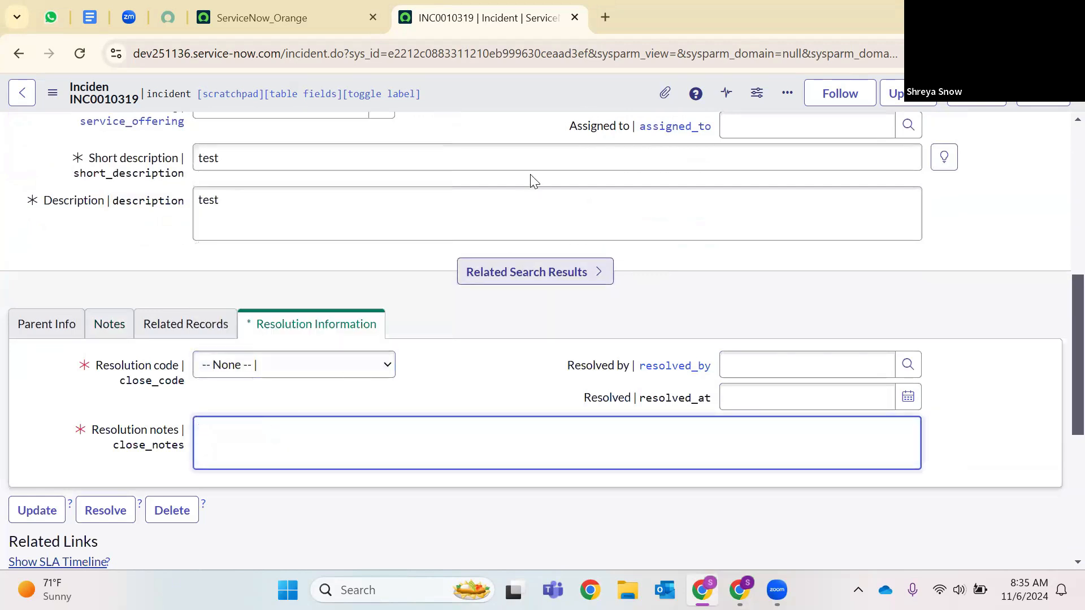
- Try to save the incident with Resolution code and Resolution notes empty, and check the mandatory field feedback
right_click(539, 100)
left_click(564, 115)
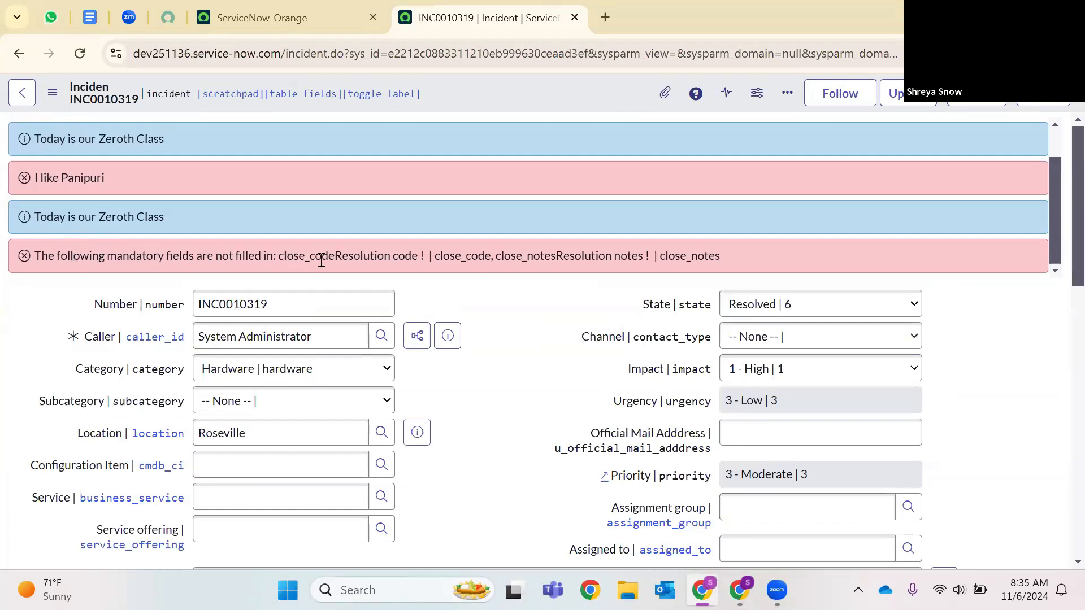
double_click(472, 259)
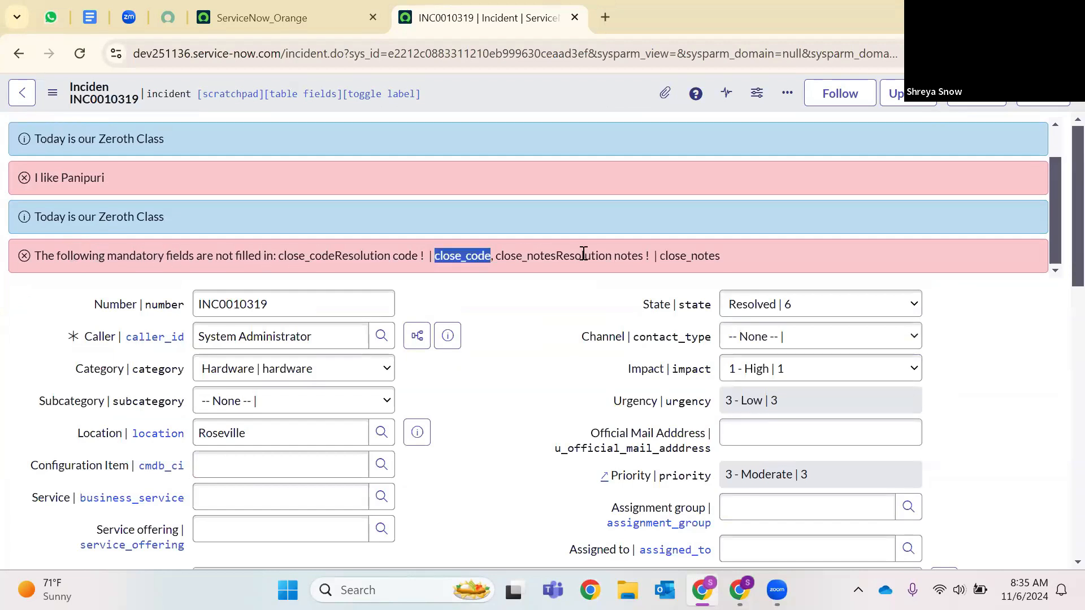
scroll(588, 258, "down", 7)
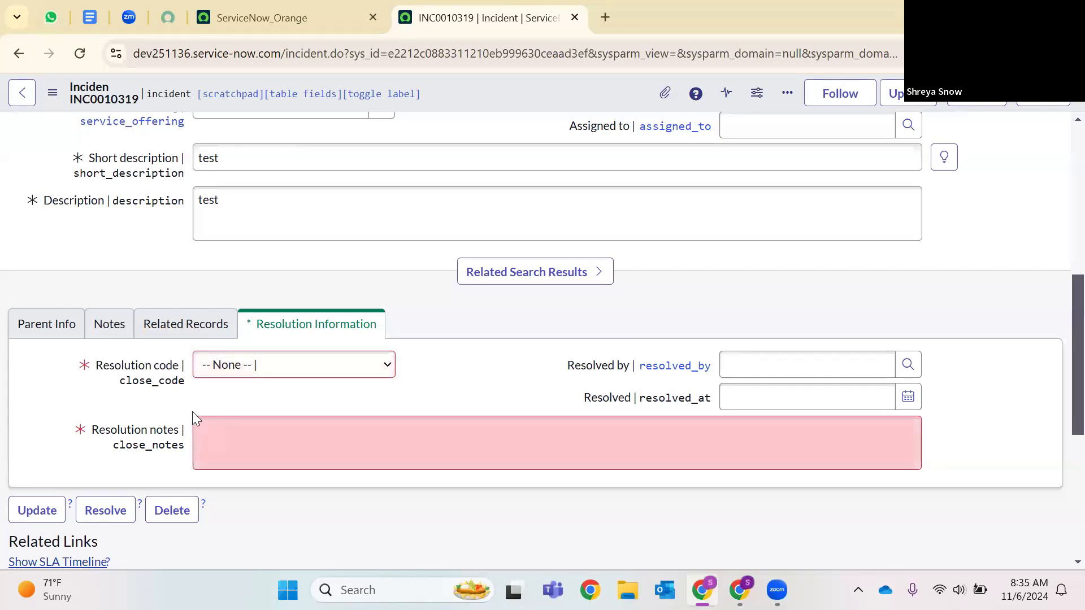
- Browse the groups in the Assignment group lookup, highlight sys_user_group_list in its address, and close it without choosing
scroll(565, 337, "up", 7)
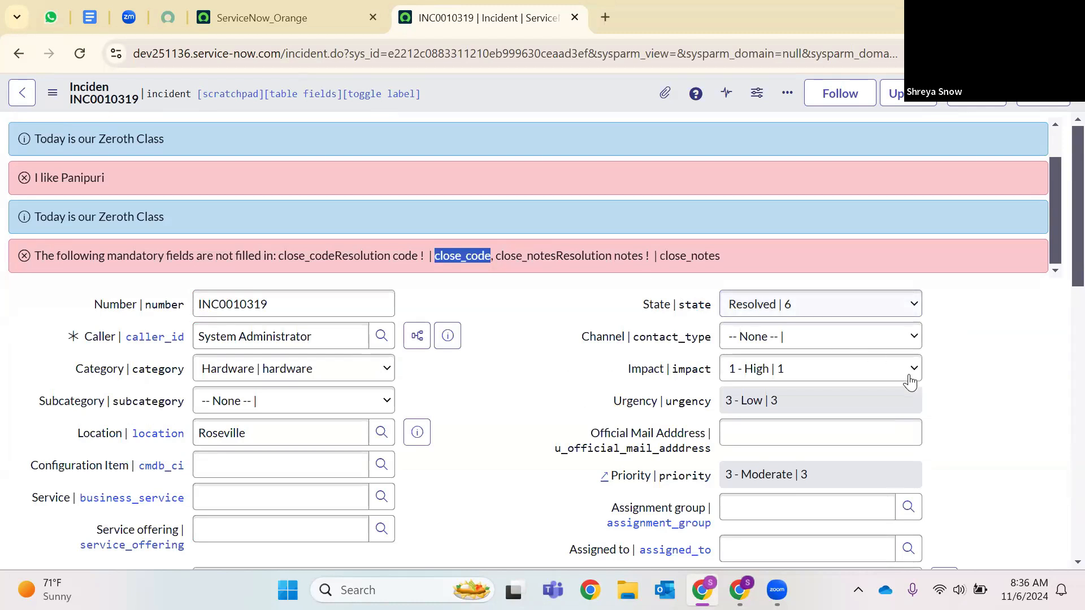
scroll(904, 386, "down", 1)
left_click(910, 424)
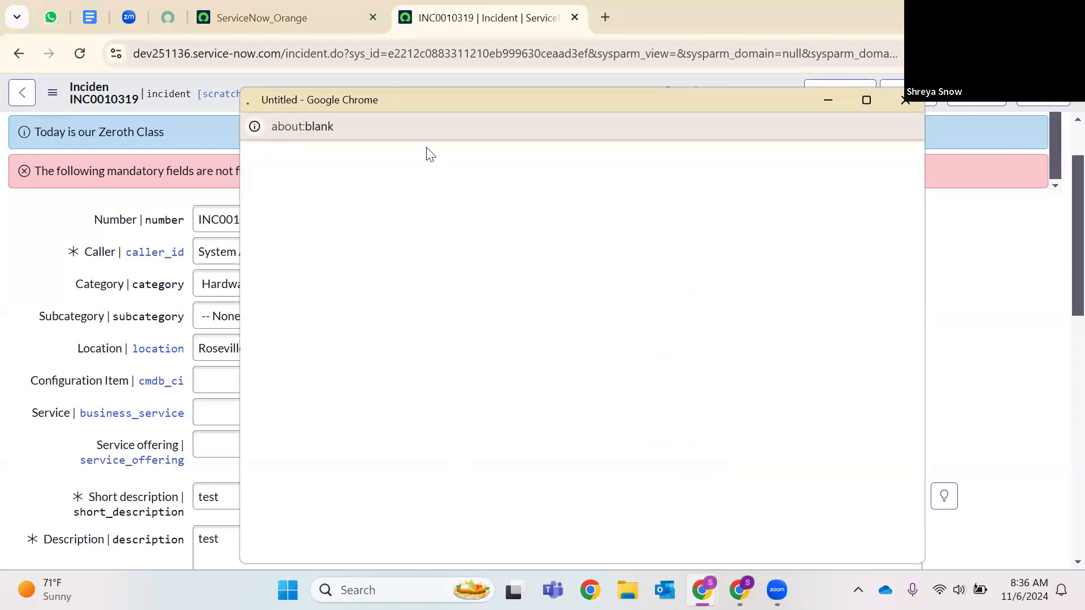
double_click(469, 130)
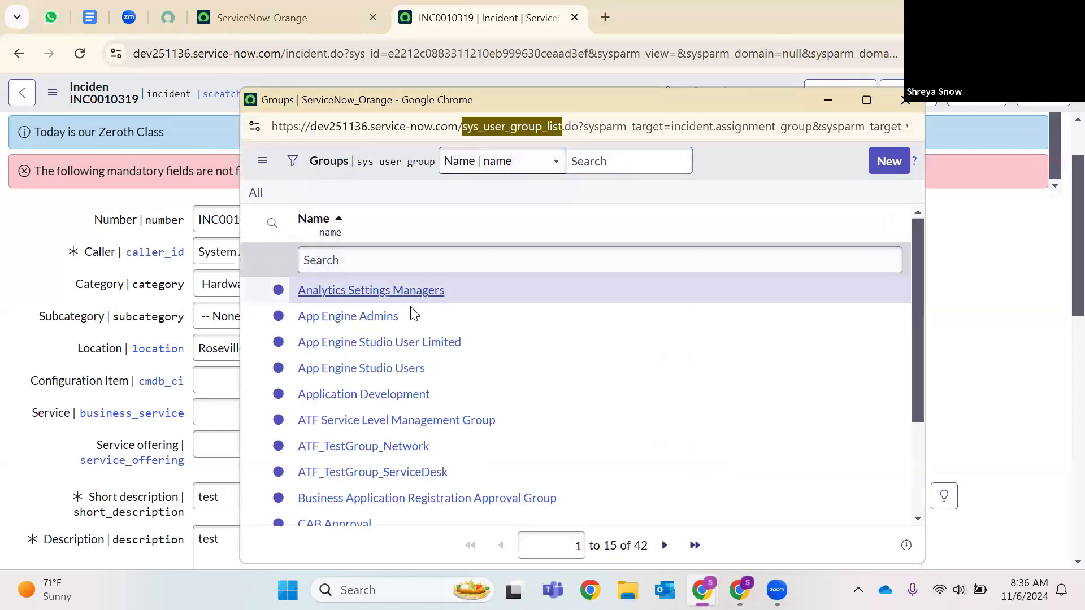
scroll(412, 311, "down", 2)
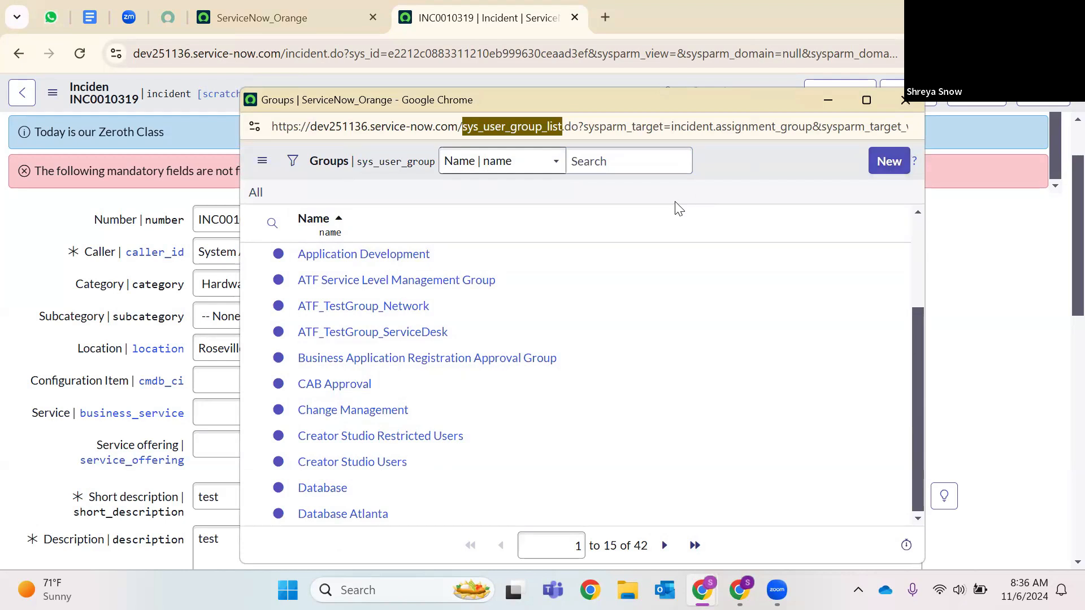
left_click(905, 100)
- Set the incident's Assignment group to CAB Approval from the group lookup
left_click(908, 422)
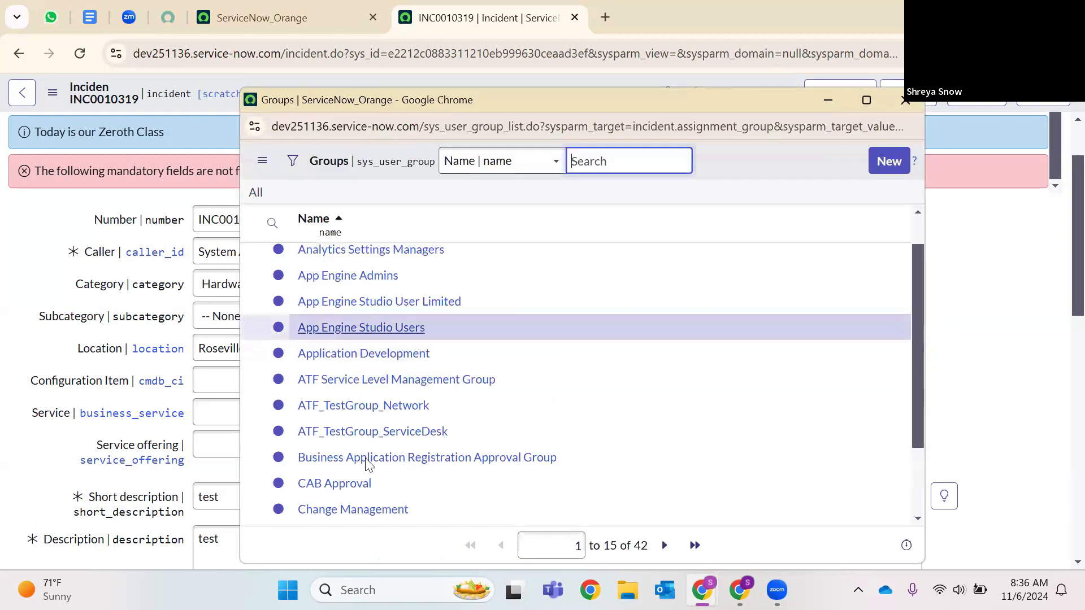
scroll(361, 396, "down", 2)
left_click(337, 383)
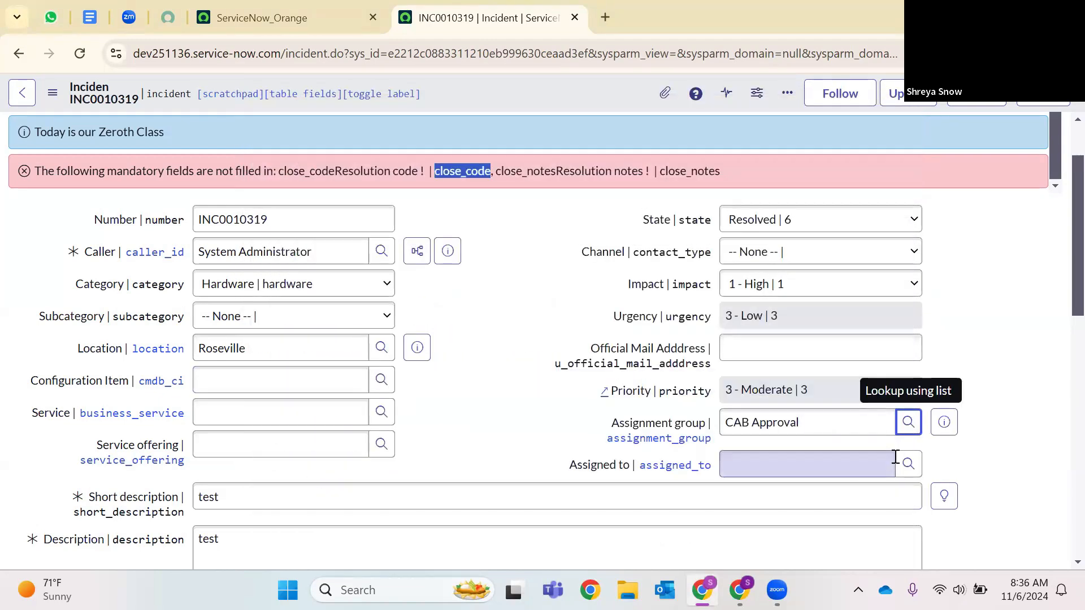
- Set the incident's Assigned to field to the fourth user listed in the lookup for the CAB Approval group
left_click_drag(565, 469, 630, 474)
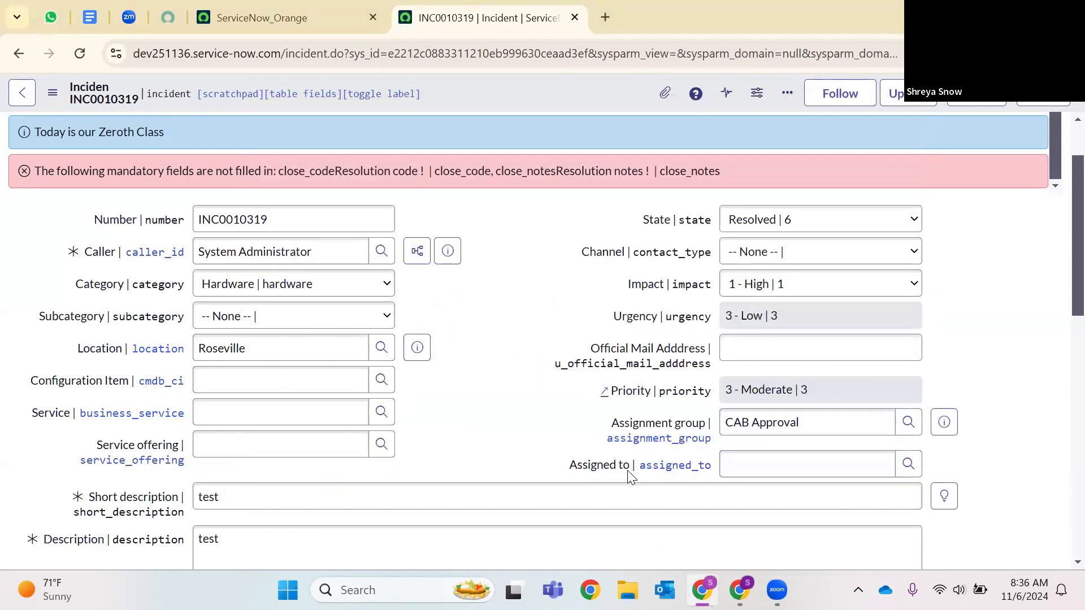
left_click(908, 465)
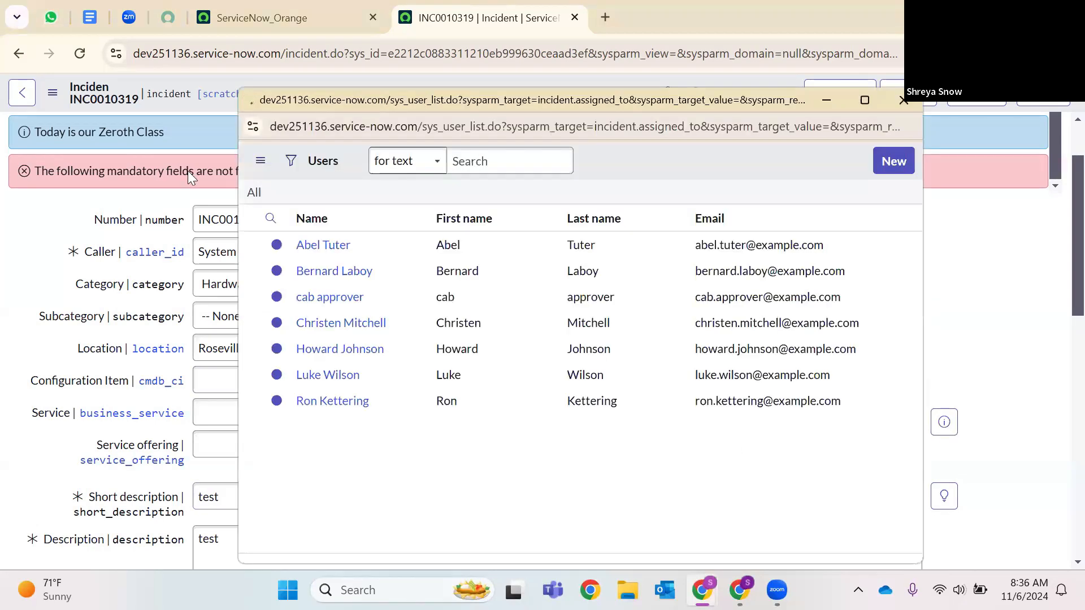
left_click_drag(373, 452, 294, 286)
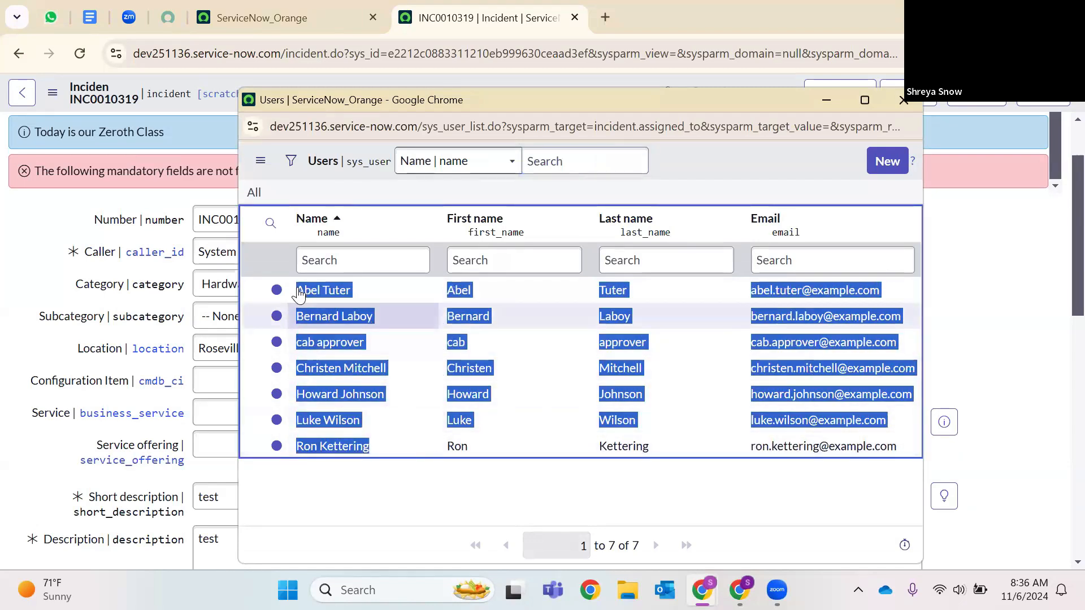
left_click(339, 370)
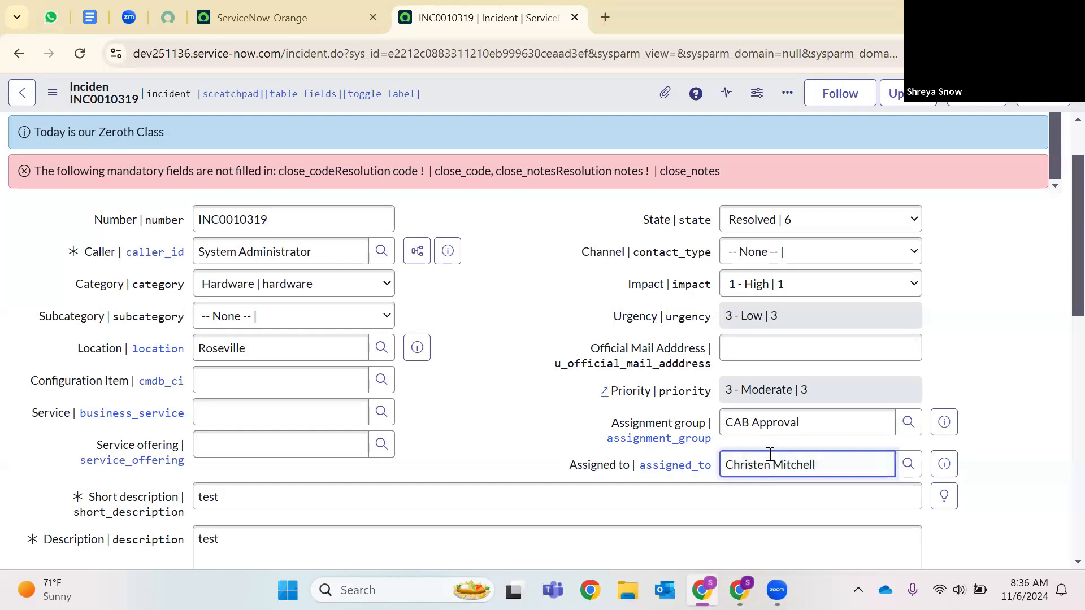
left_click_drag(762, 467, 852, 451)
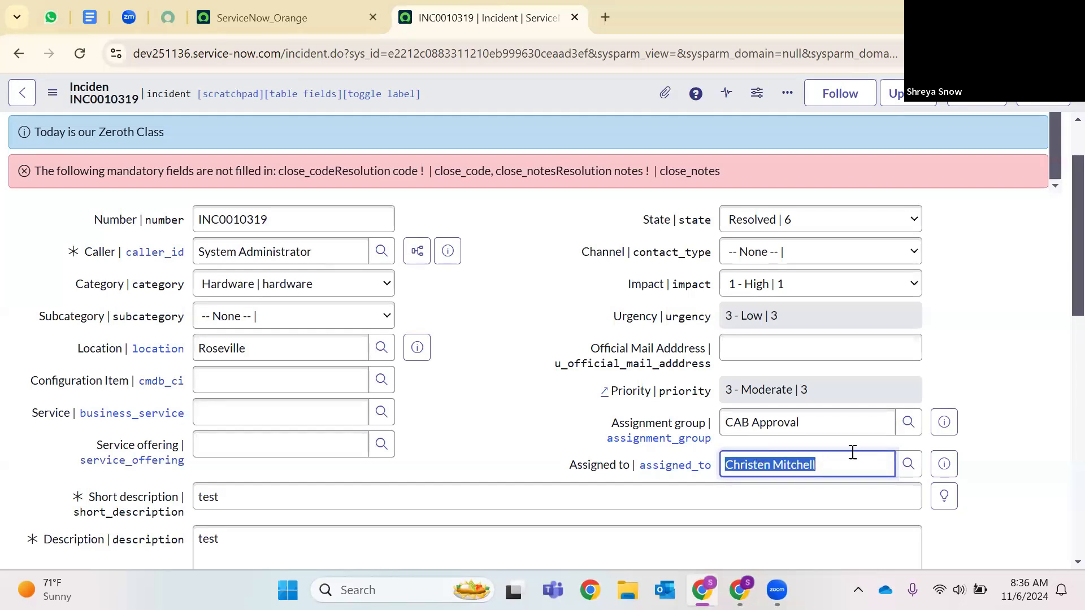
- Clear the Assignment group and Assigned to fields on the incident
triple_click(794, 424)
key("BackSpace")
left_click(802, 465)
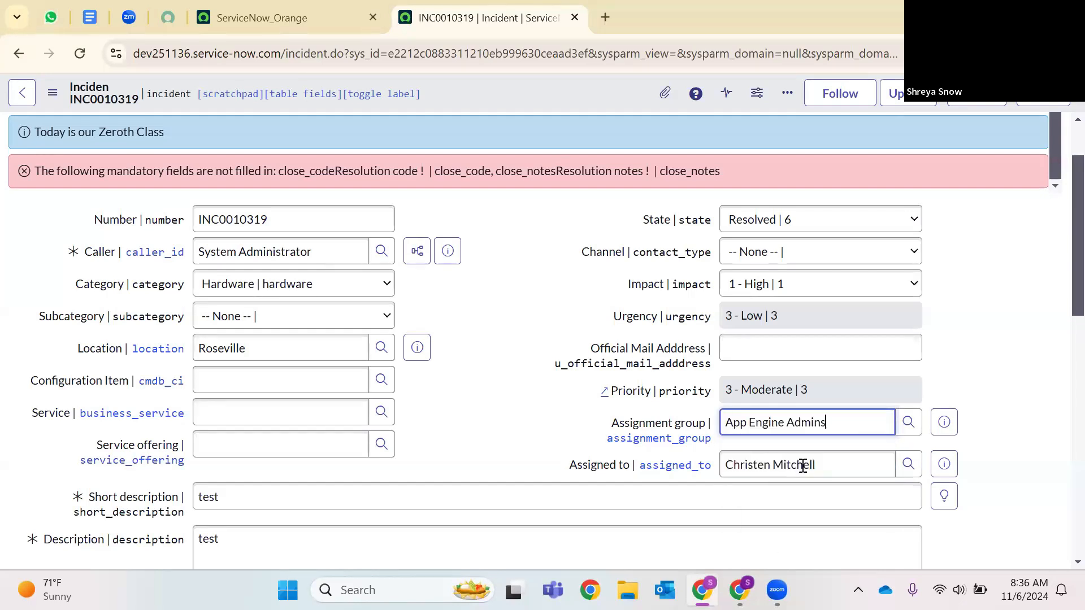
triple_click(802, 465)
key("BackSpace")
left_click(859, 426)
triple_click(862, 425)
key("BackSpace")
- With Assignment group empty, set Assigned to to ATF User from the user lookup
left_click(908, 464)
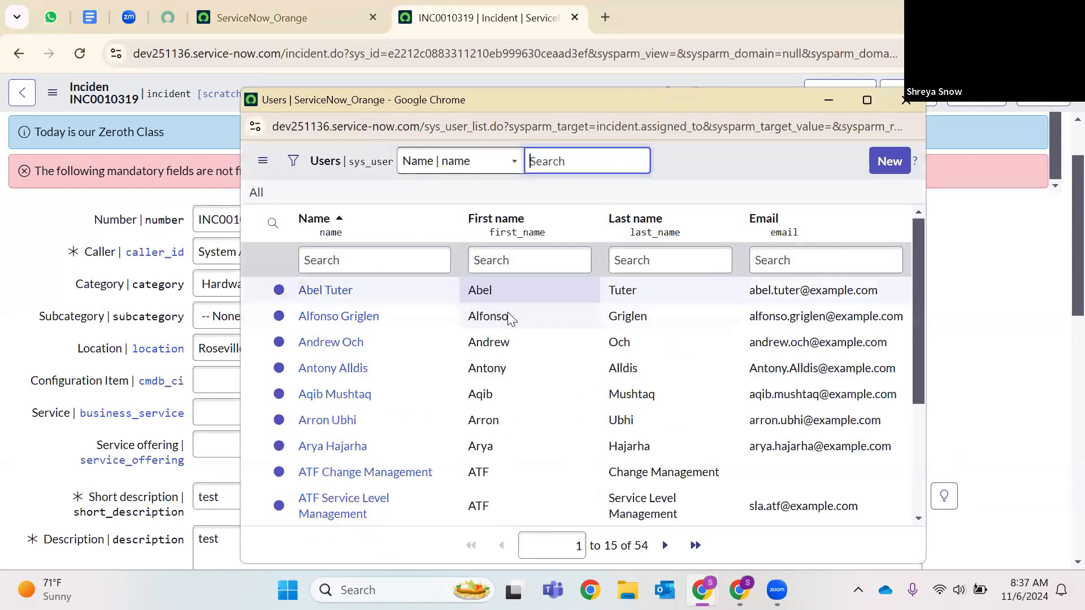
scroll(396, 350, "down", 3)
left_click(331, 354)
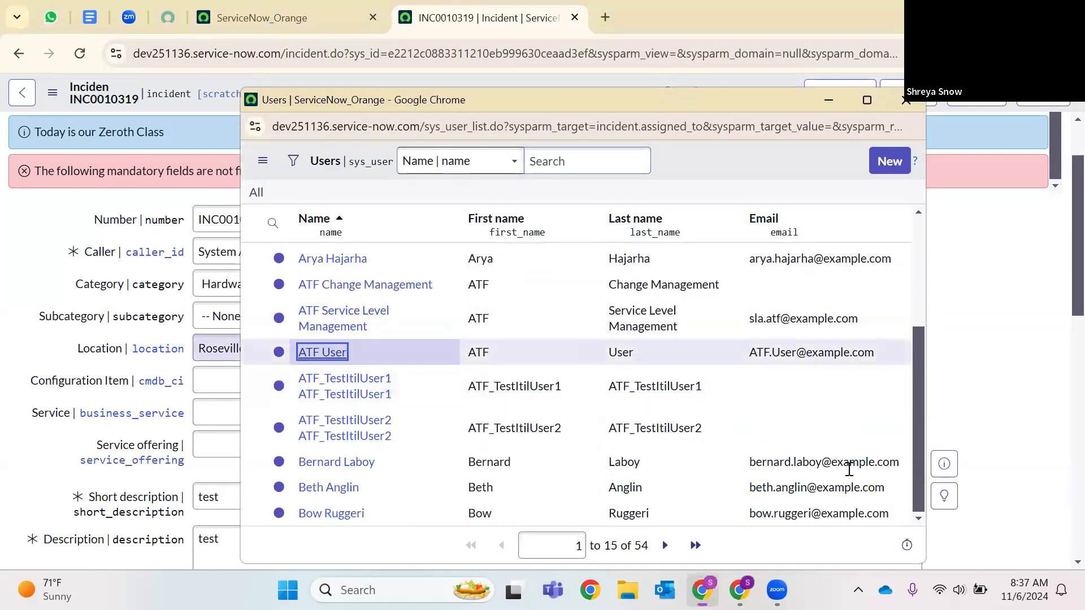
- Set the incident's State to New and save the record
left_click(803, 219)
left_click(778, 244)
scroll(445, 288, "down", 4)
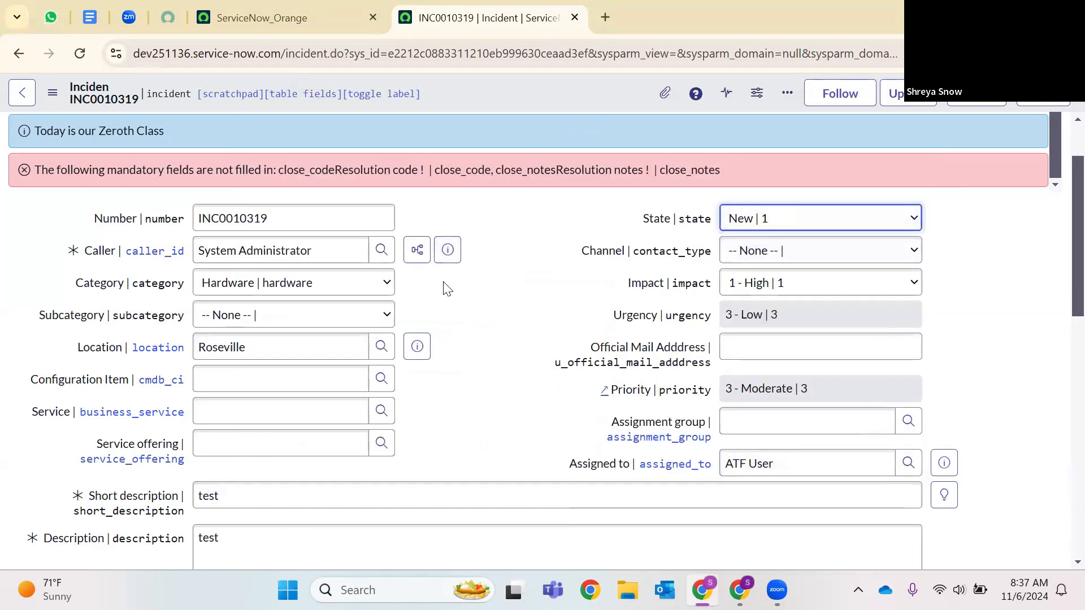
scroll(397, 271, "up", 5)
left_click(566, 98)
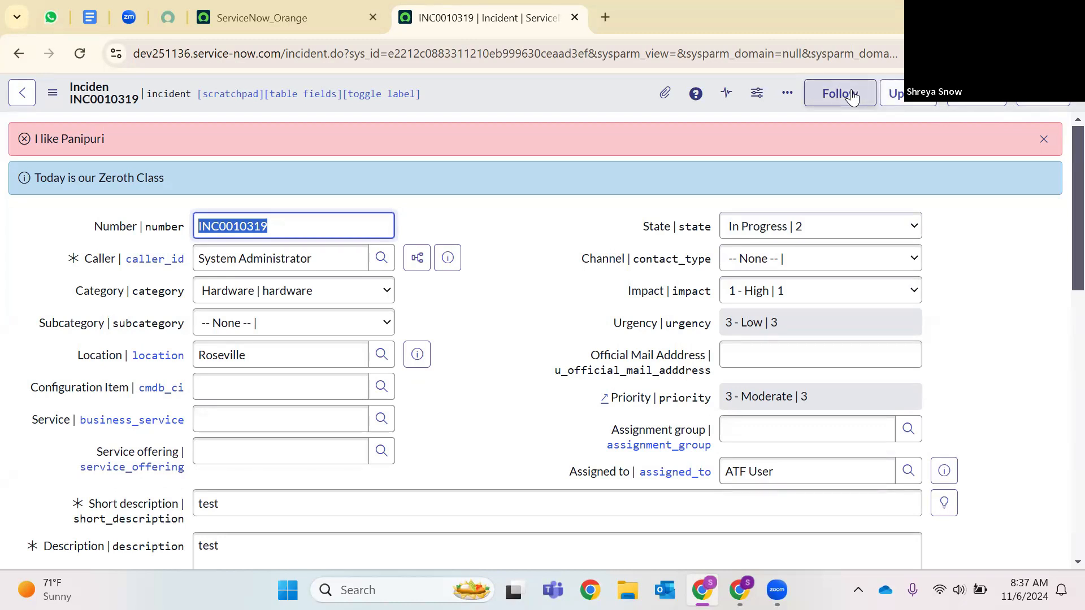
- Personalize the incident form to hide the Configuration Item and Location fields
left_click(759, 96)
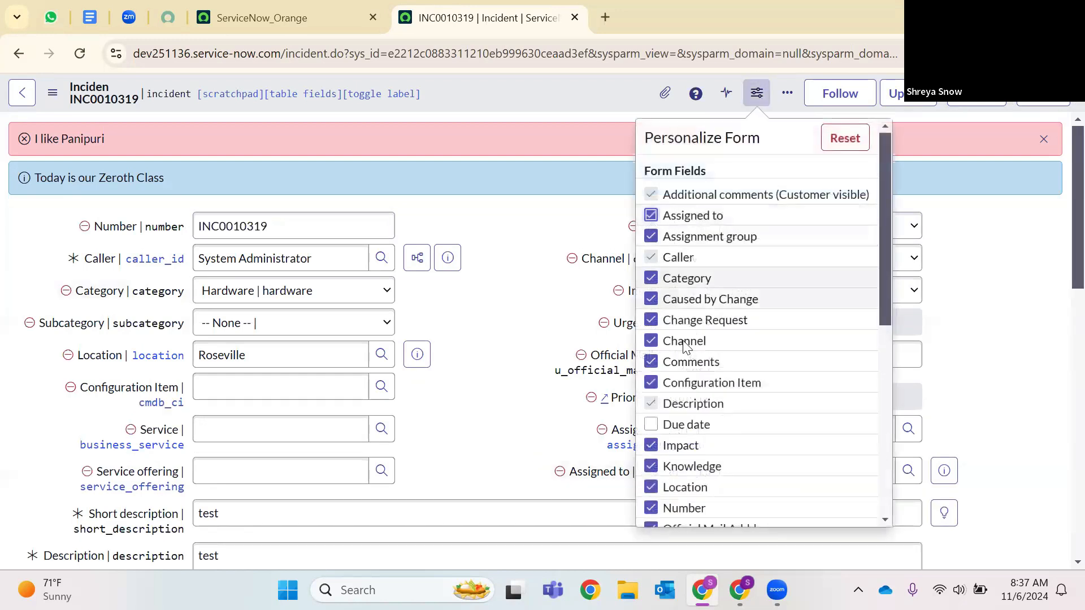
left_click(650, 382)
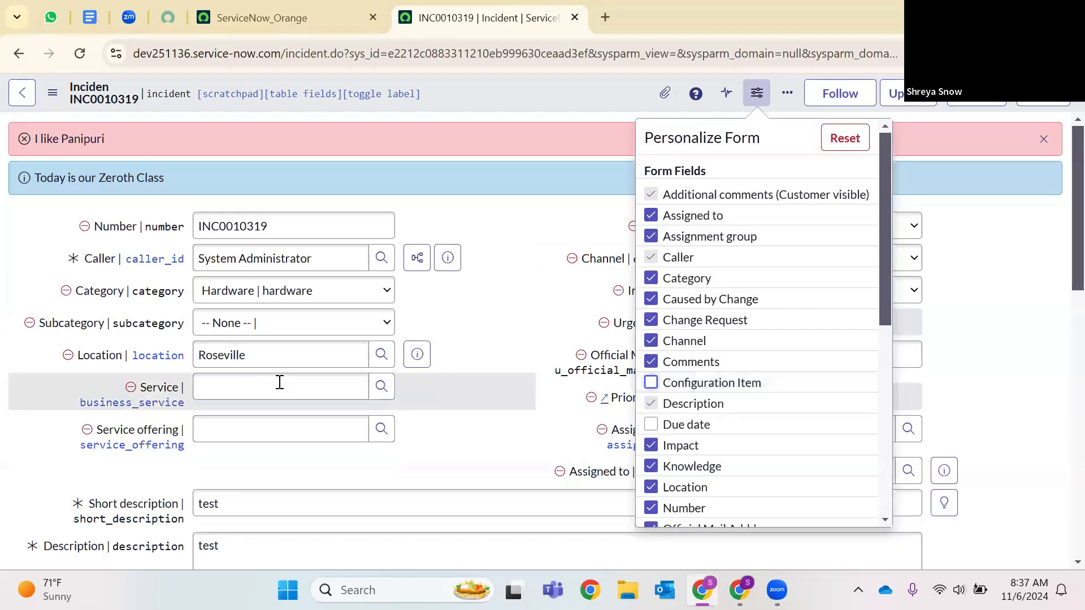
left_click(68, 356)
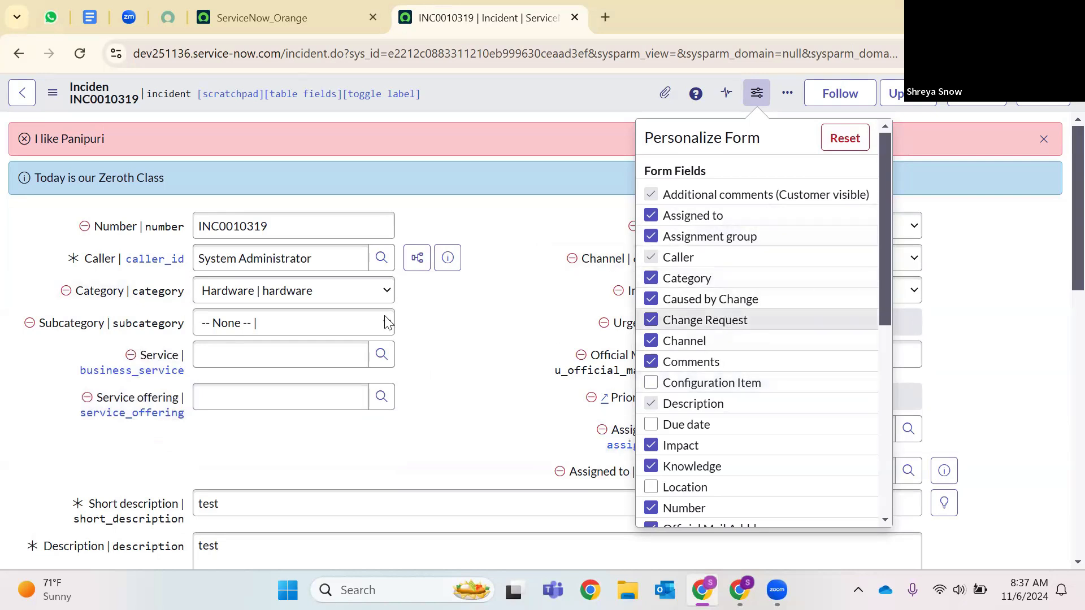
left_click(994, 220)
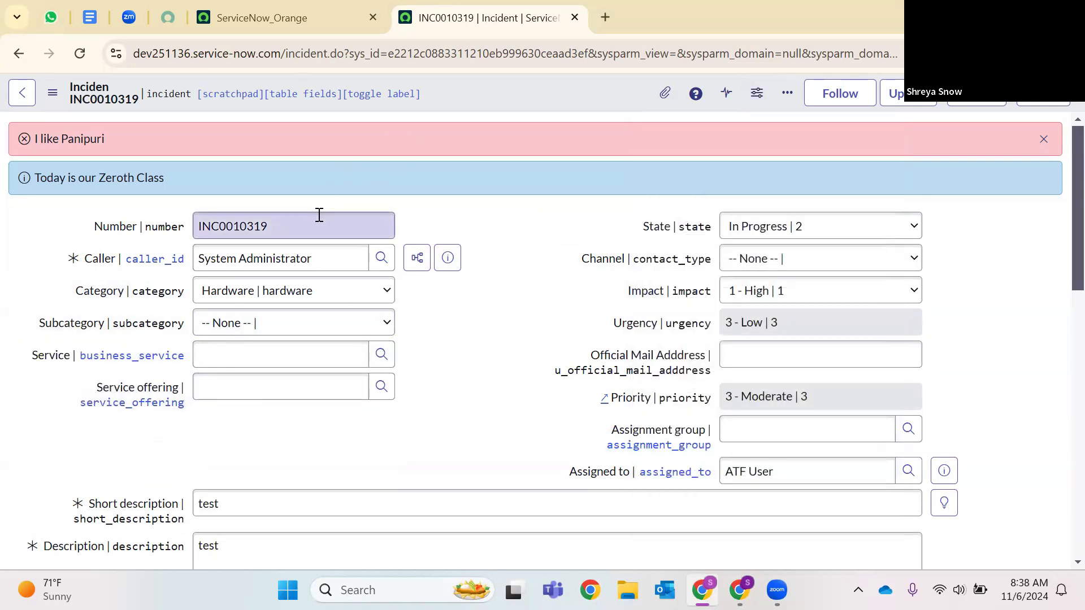
- Go to the ServiceNow_Orange home page, reload it, and open the signed-in administrator's profile
left_click(265, 16)
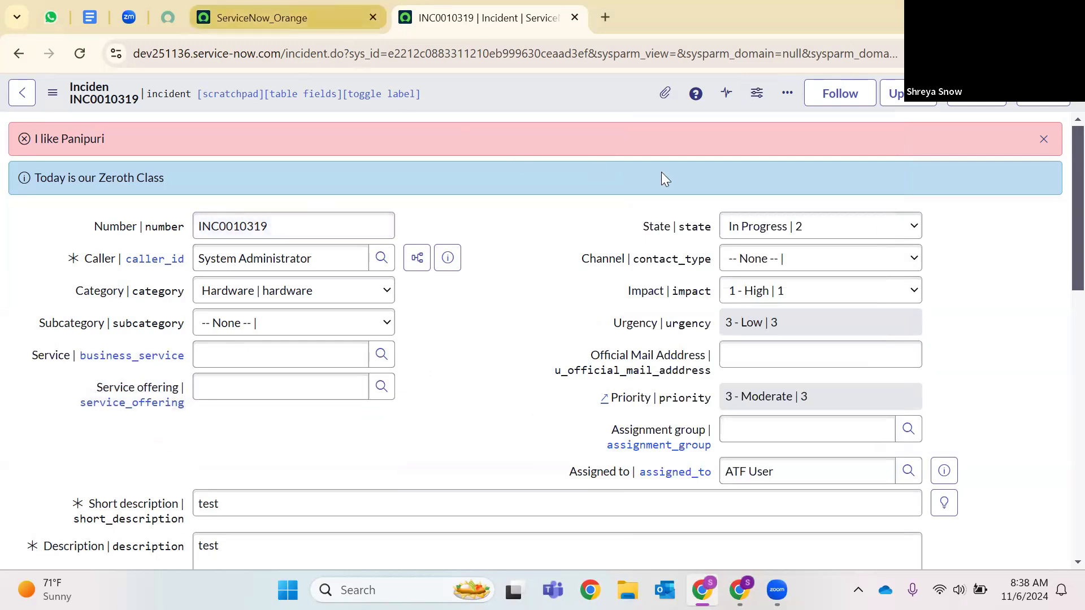
left_click(79, 53)
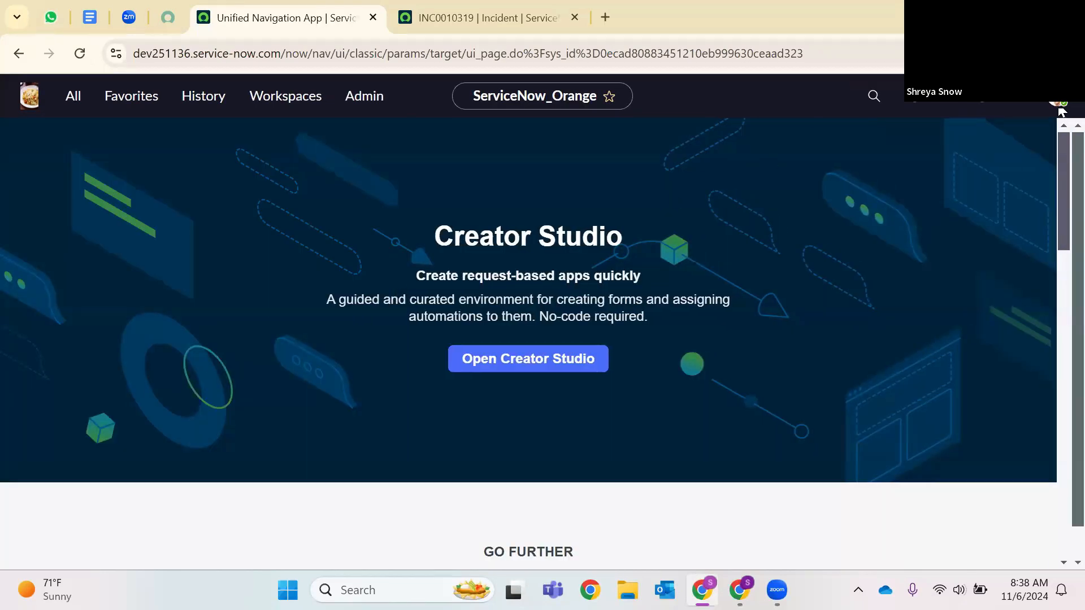
left_click(1060, 107)
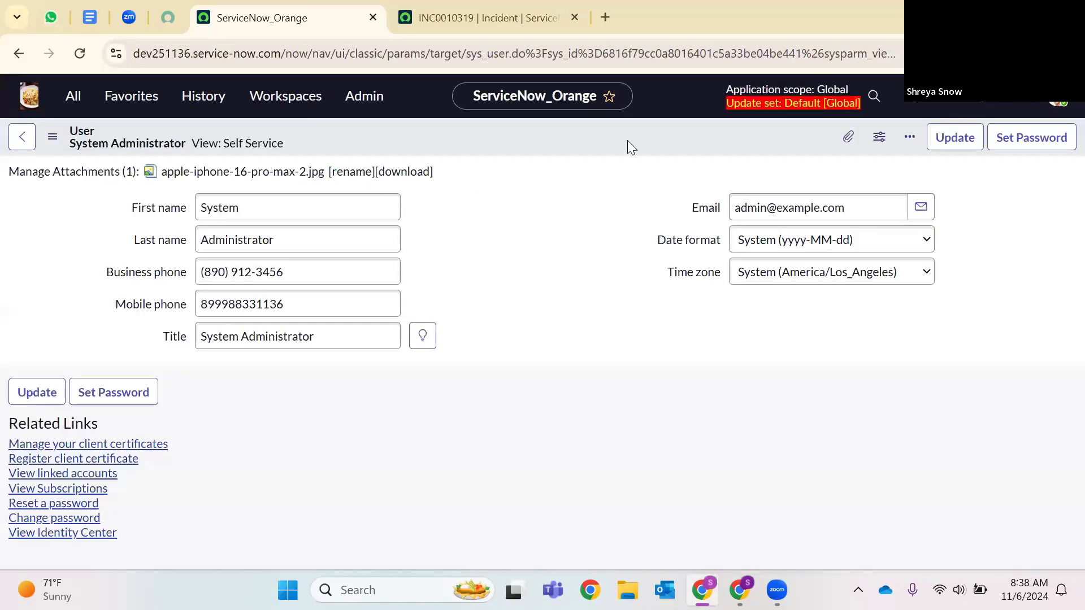
- Show technical names on the user profile, highlight its ess view name, and review the fields from First name to Time zone
left_click(195, 148)
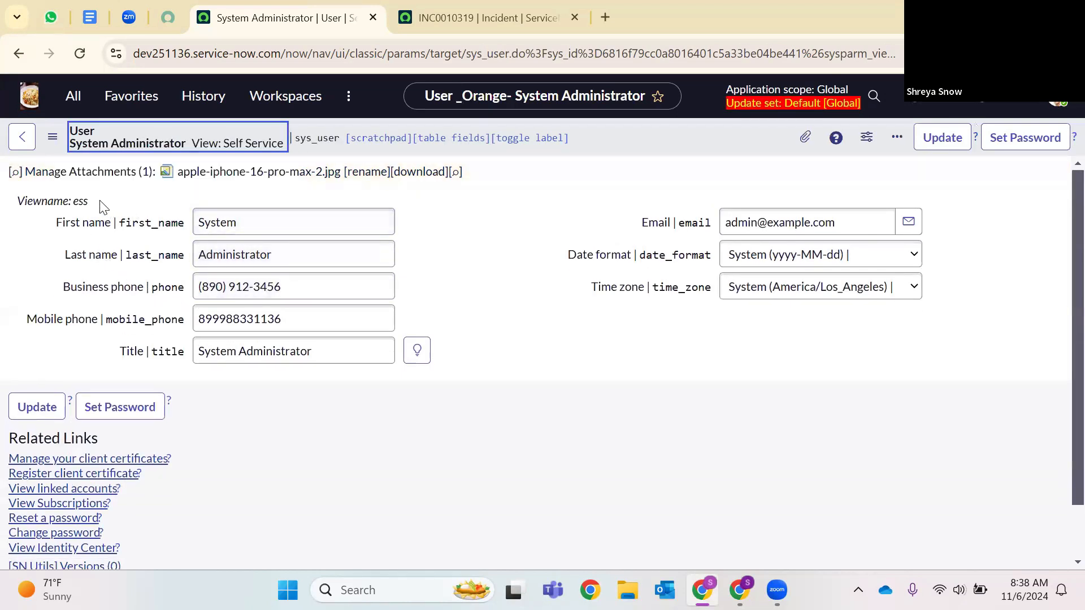
left_click_drag(101, 204, 6, 205)
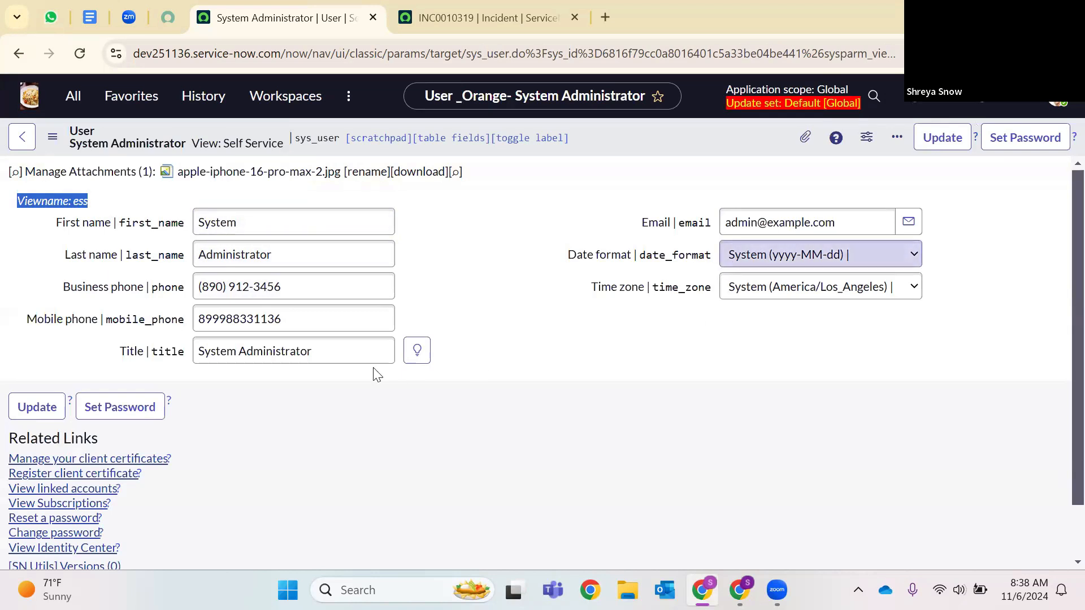
left_click(258, 225)
left_click(283, 255)
left_click(293, 286)
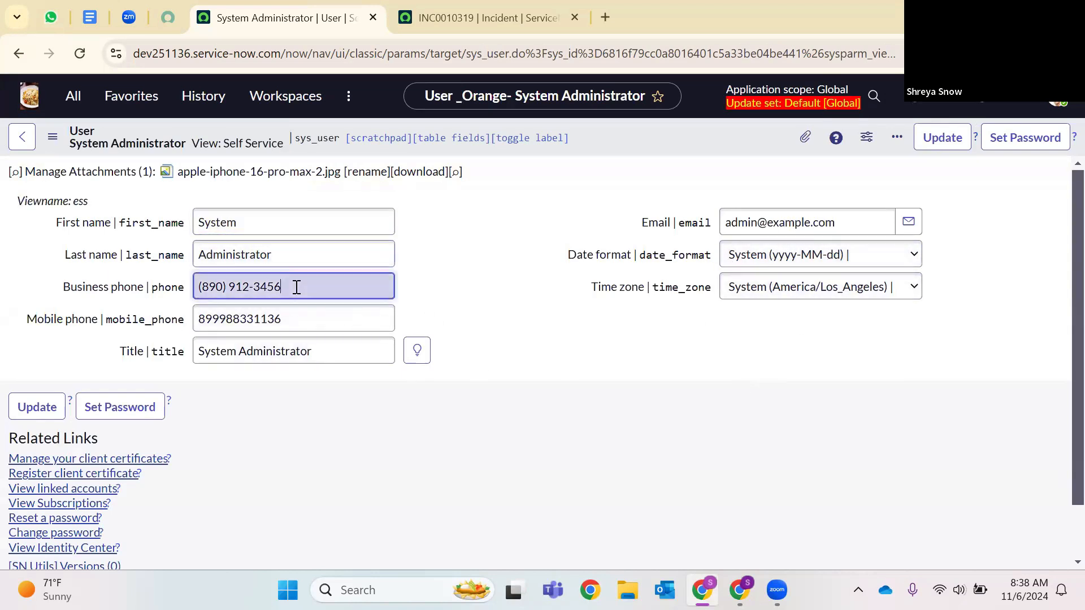
left_click(295, 316)
left_click(313, 358)
left_click(802, 223)
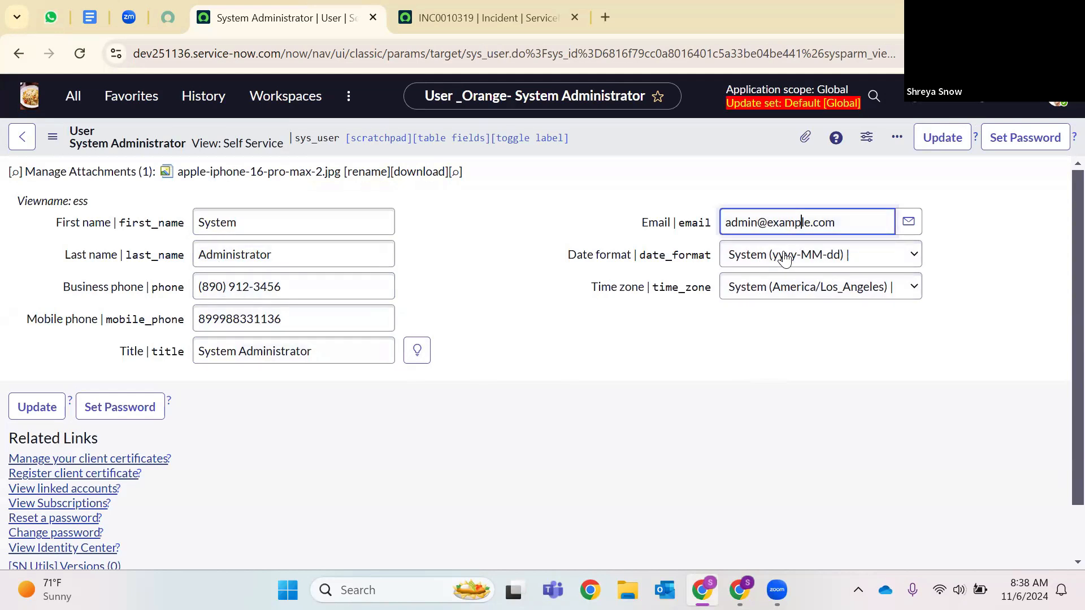
left_click(779, 258)
left_click(686, 291)
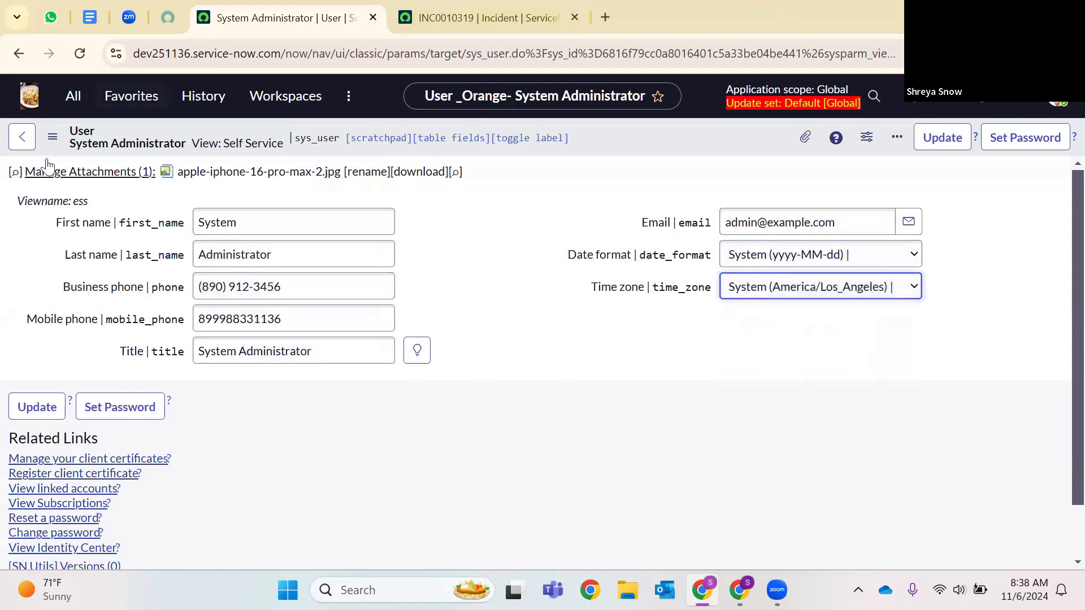
- Filter the navigator for Users and open the User Administration Users list in a new browser tab
left_click(67, 99)
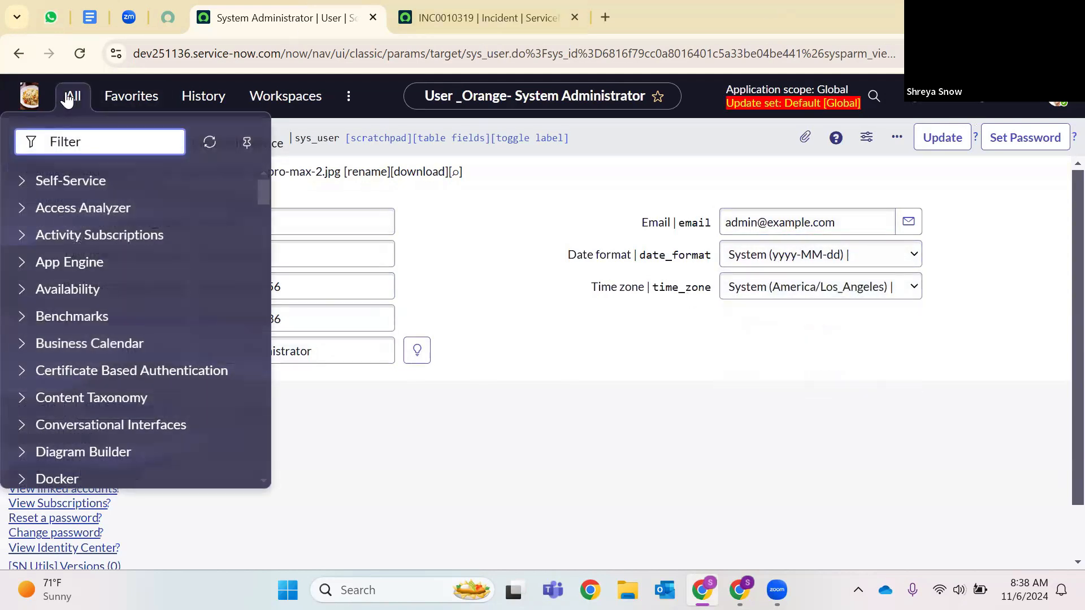
type("Users")
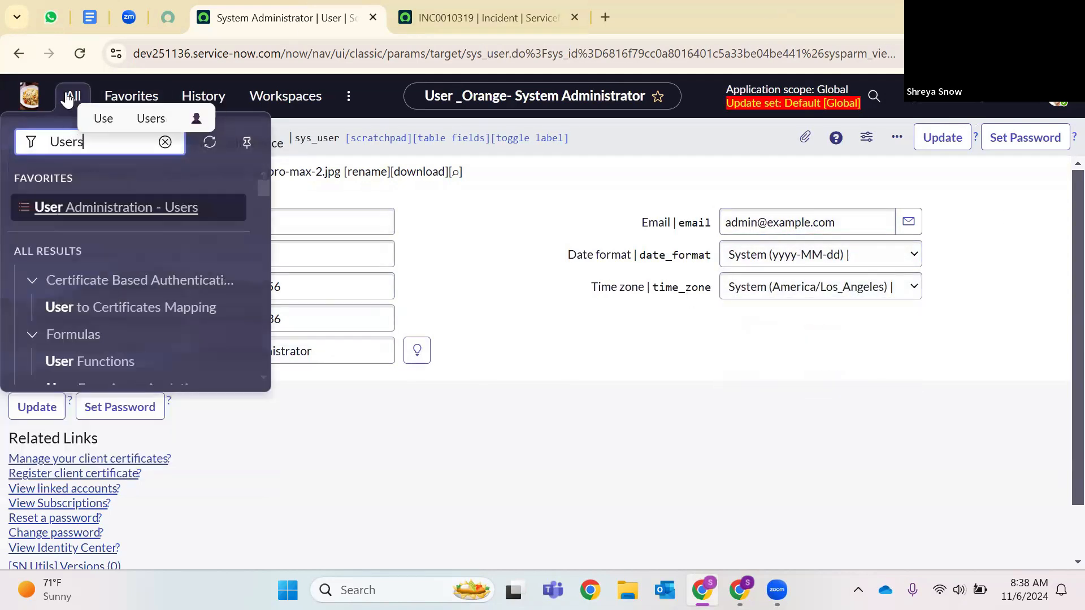
scroll(108, 226, "down", 3)
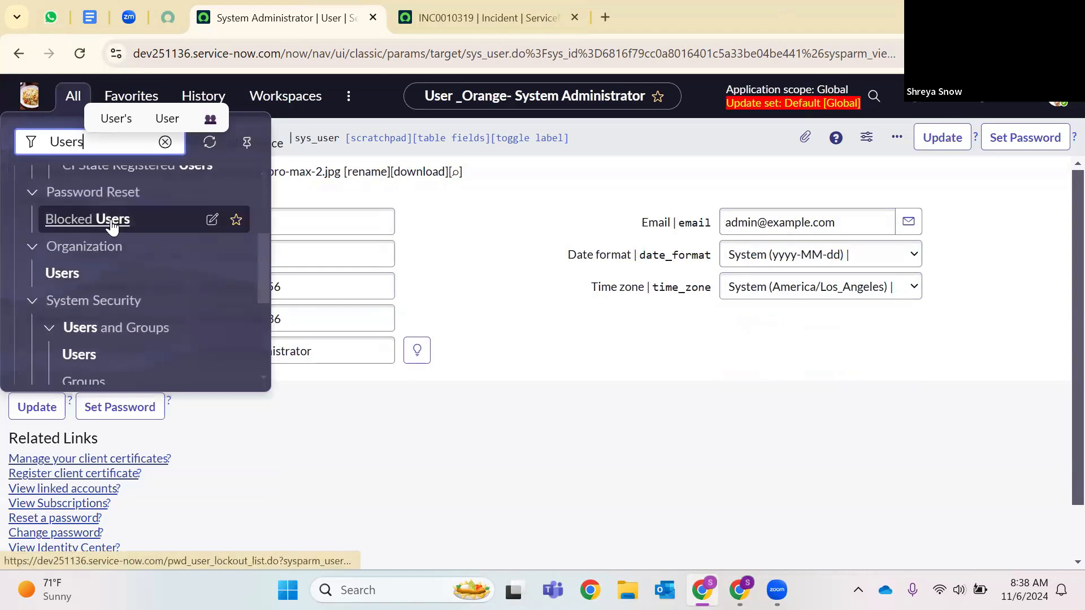
scroll(102, 305, "down", 4)
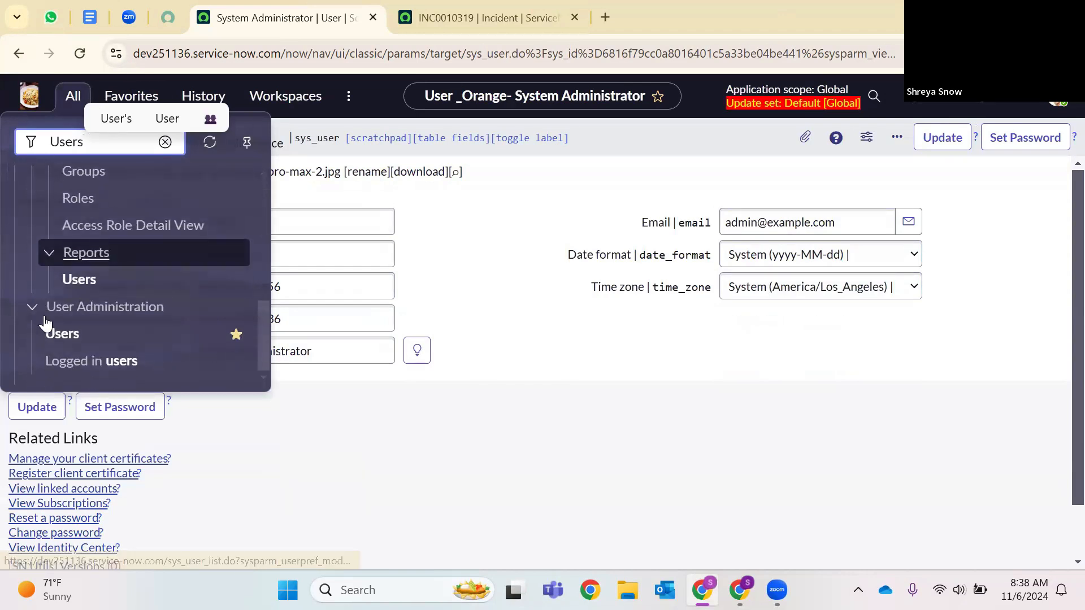
right_click(78, 334)
left_click(167, 105)
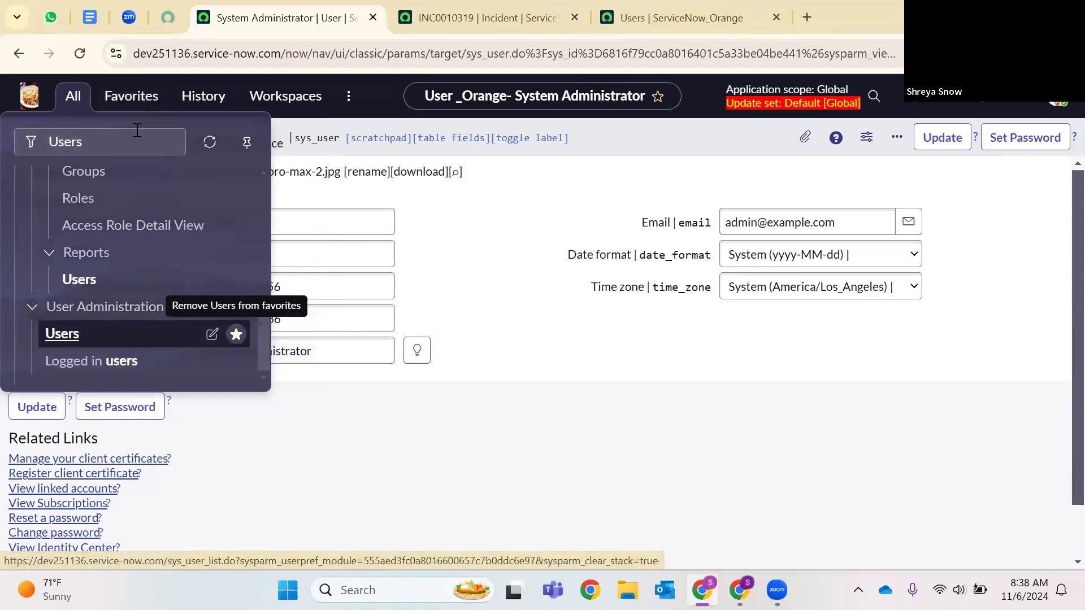
- Look through the Favorites list and filter the full navigator for Users again
left_click(132, 99)
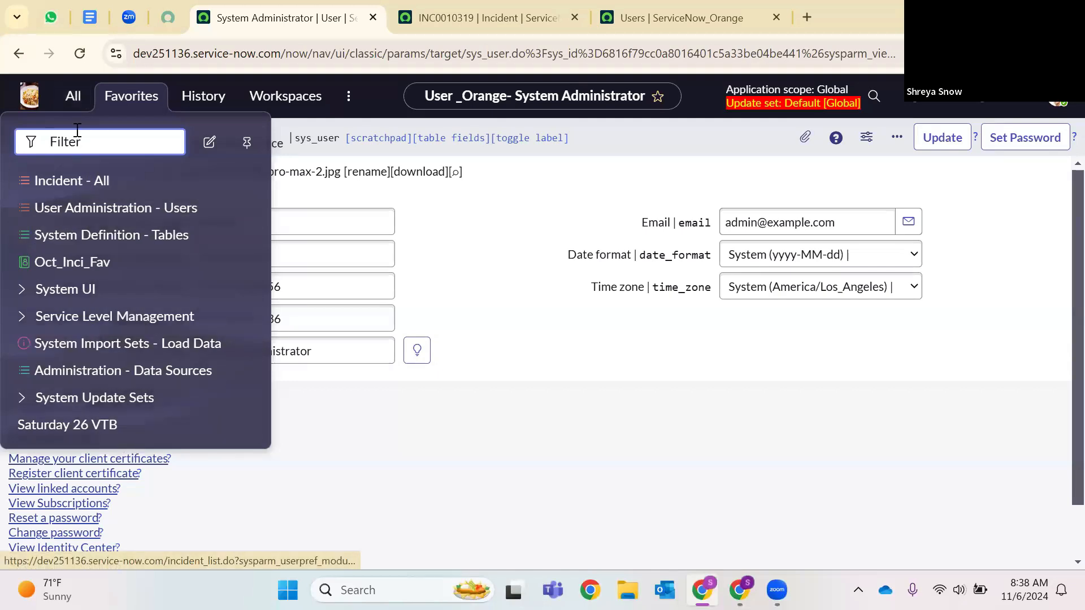
left_click(85, 109)
type("Users")
- Switch to the Users list, point out its record count and title, and highlight sys_user_list in its address
left_click(678, 17)
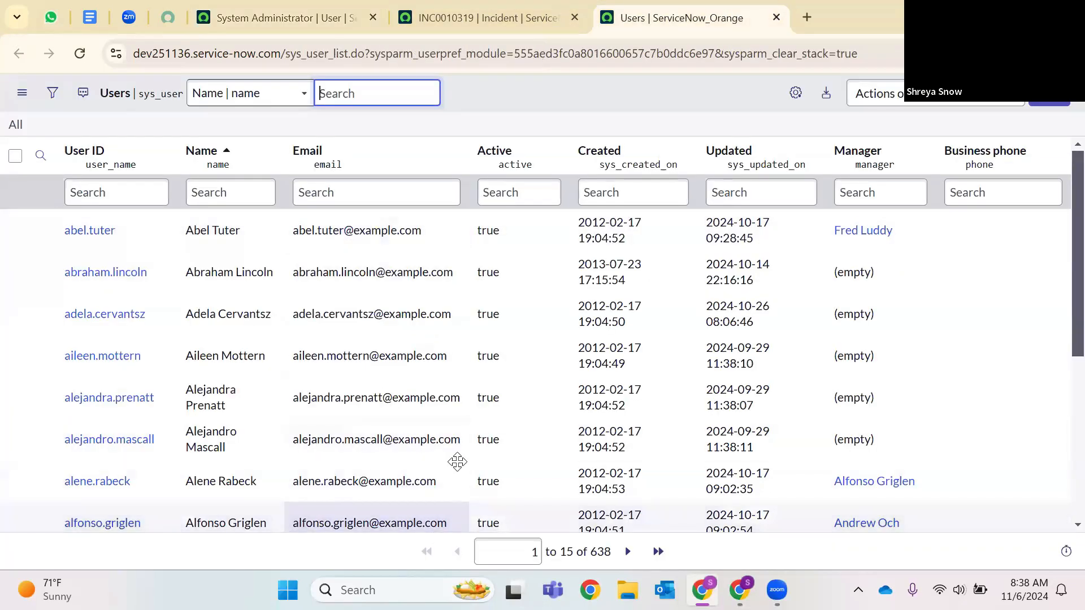
left_click(607, 552)
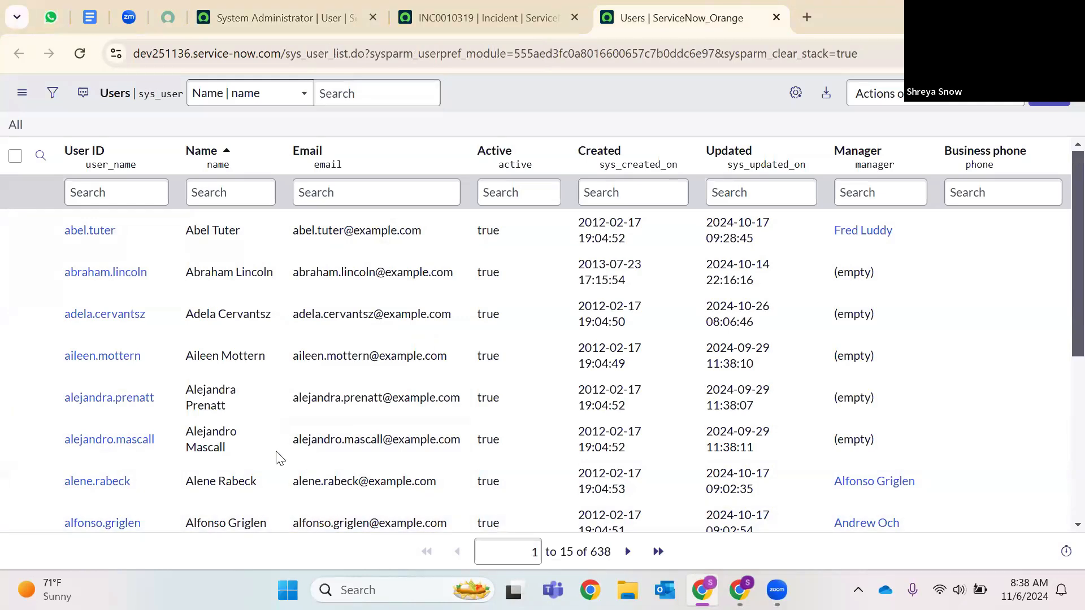
left_click_drag(131, 93, 97, 93)
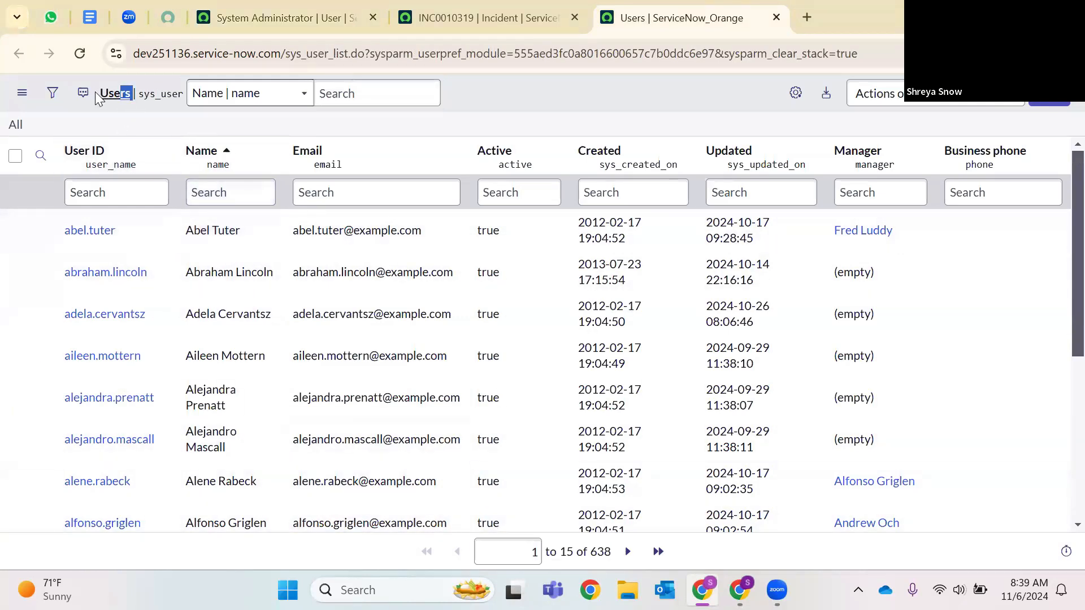
double_click(305, 53)
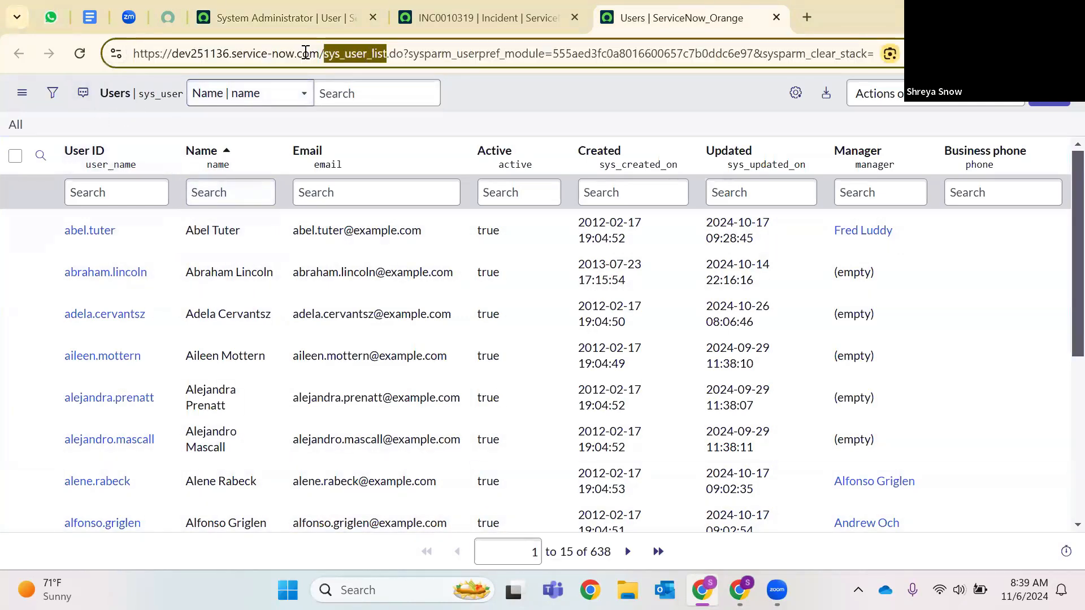
- Examine the parts of the Users list address, highlighting https and the instance name dev251136
double_click(213, 58)
triple_click(305, 57)
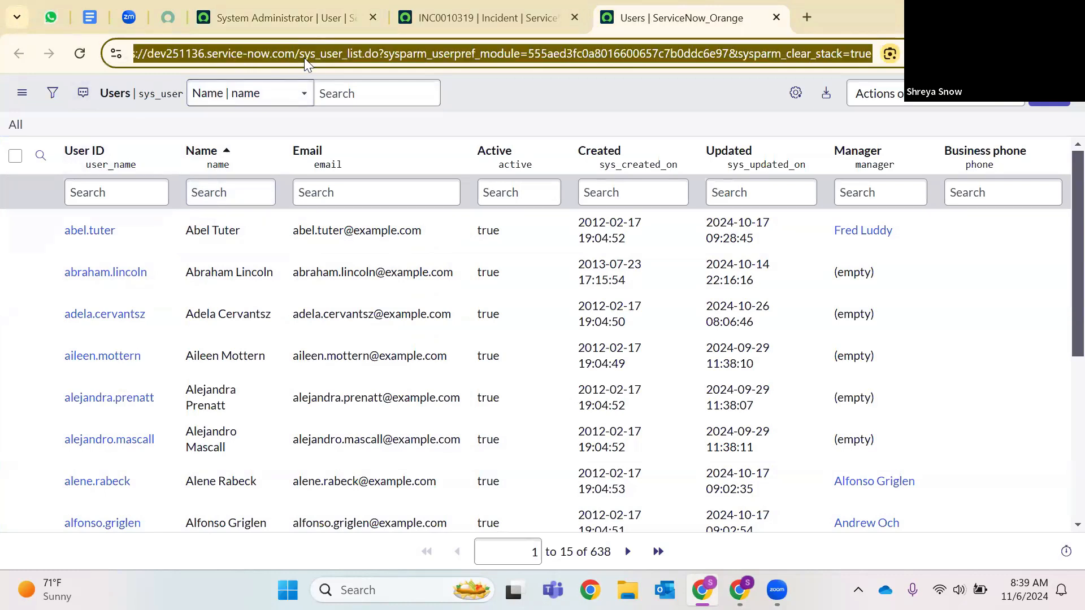
double_click(306, 57)
double_click(138, 57)
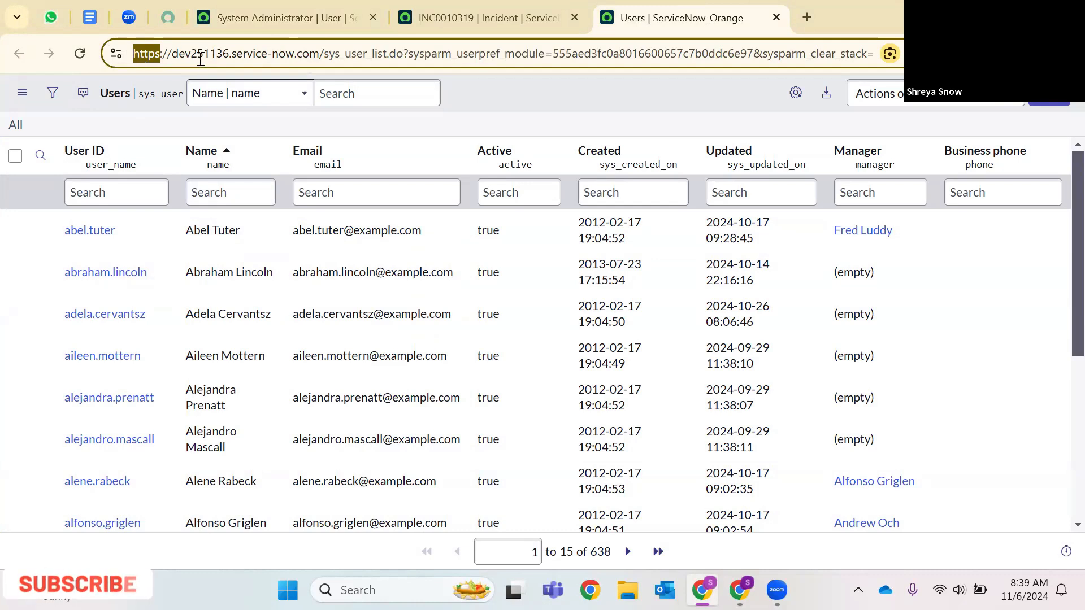
double_click(199, 56)
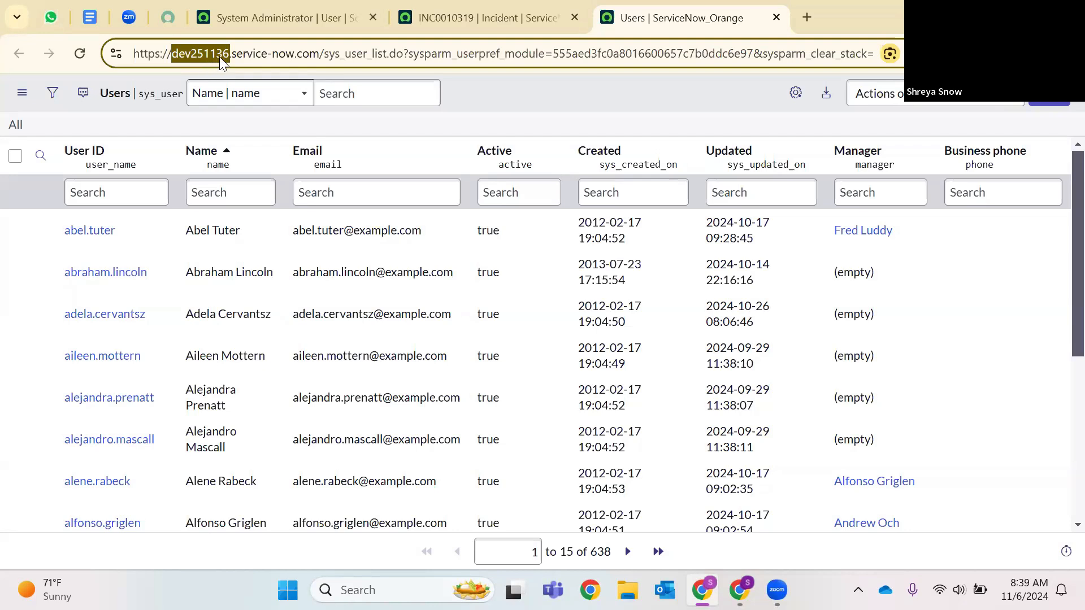
- Highlight the service-now part, the full dev251136.service-now.com domain and sys_user_list in the Users list address
double_click(240, 53)
left_click(280, 54)
double_click(282, 54)
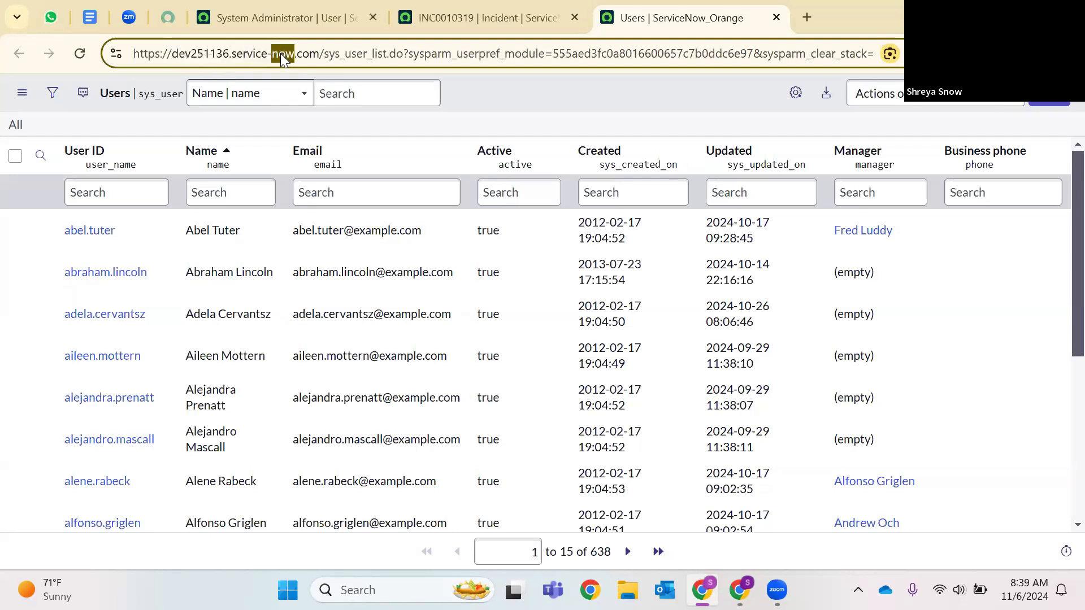
left_click_drag(174, 57, 326, 58)
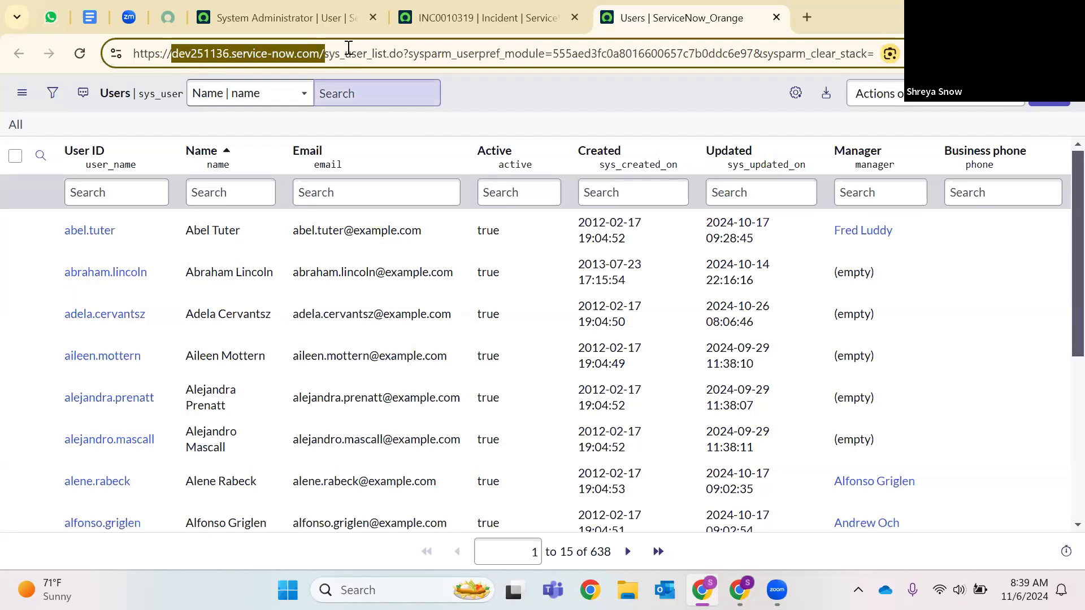
double_click(349, 54)
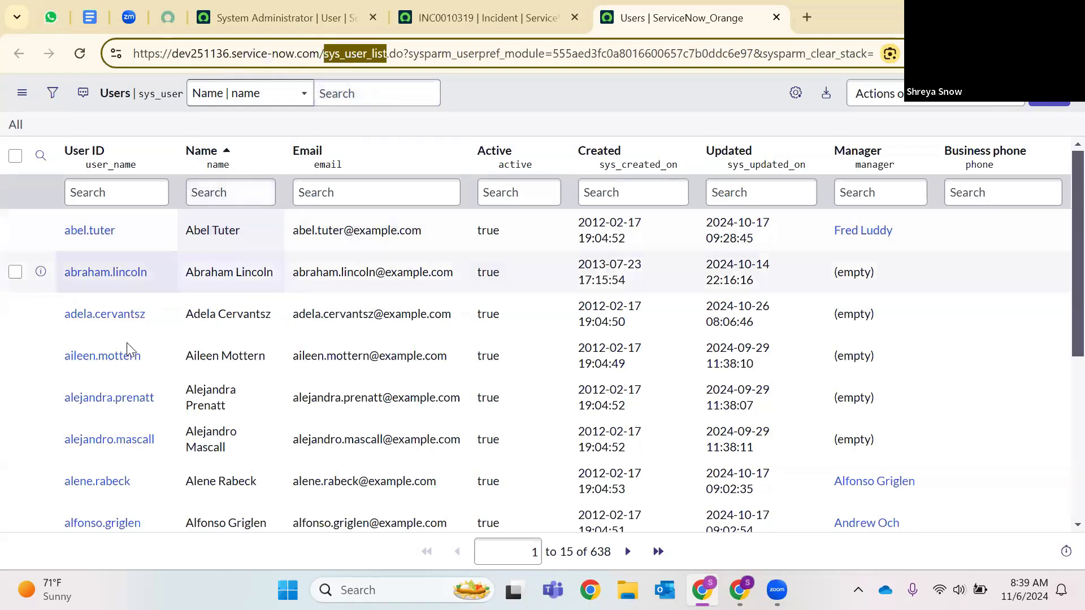
- Open the fourth listed user's record in a new browser tab and compare it with the System Administrator profile
right_click(108, 356)
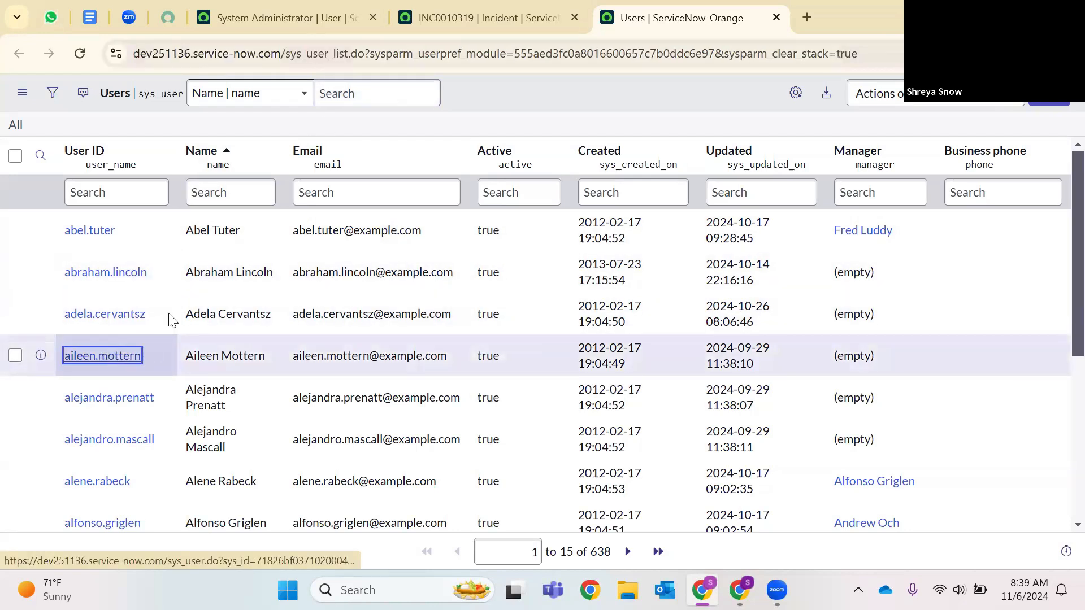
left_click(194, 120)
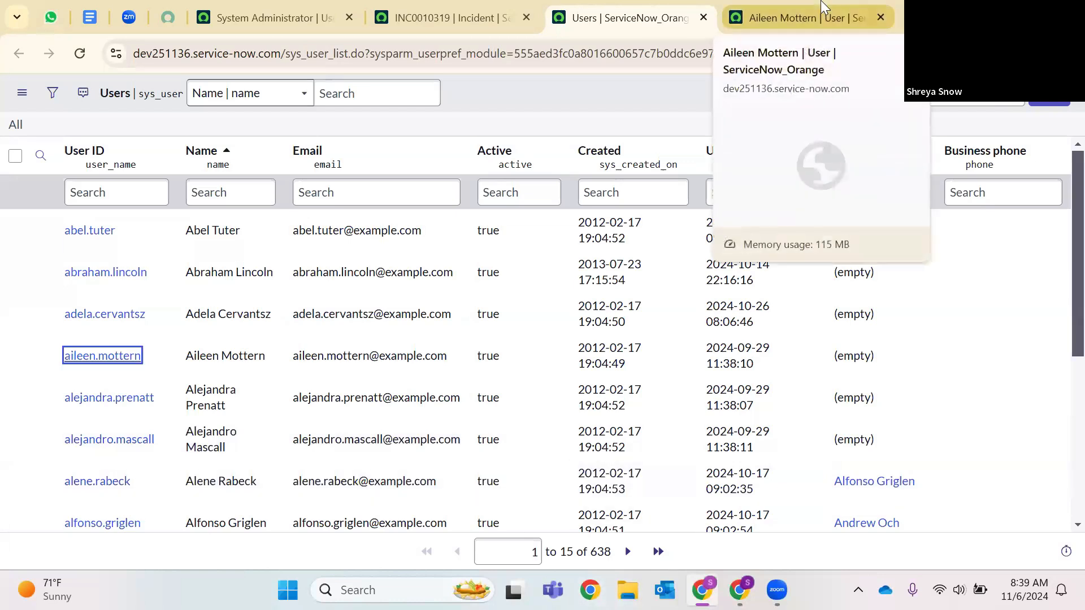
left_click(824, 8)
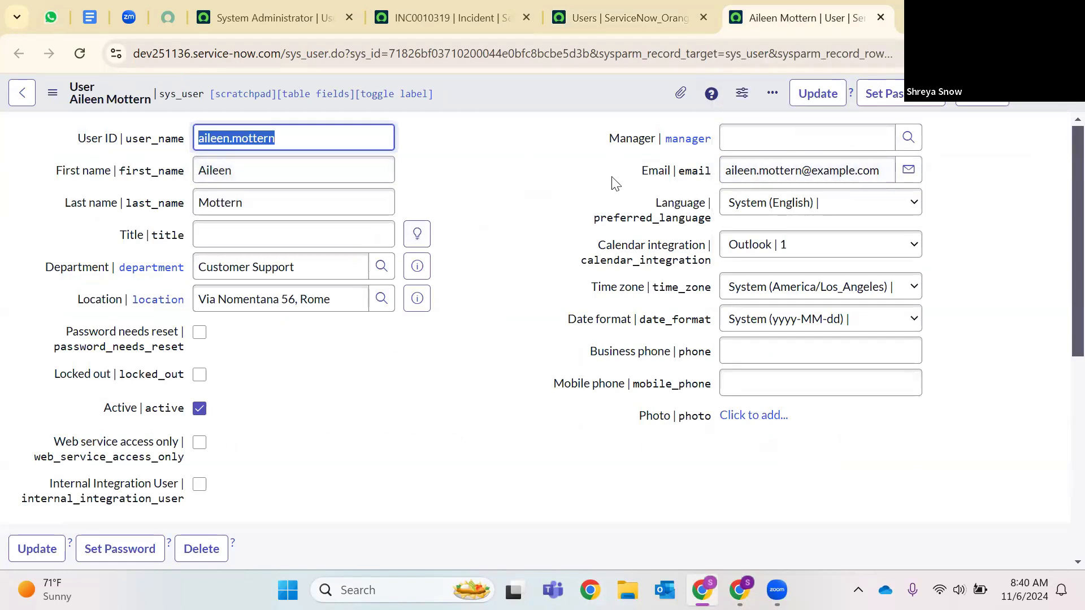
left_click(237, 6)
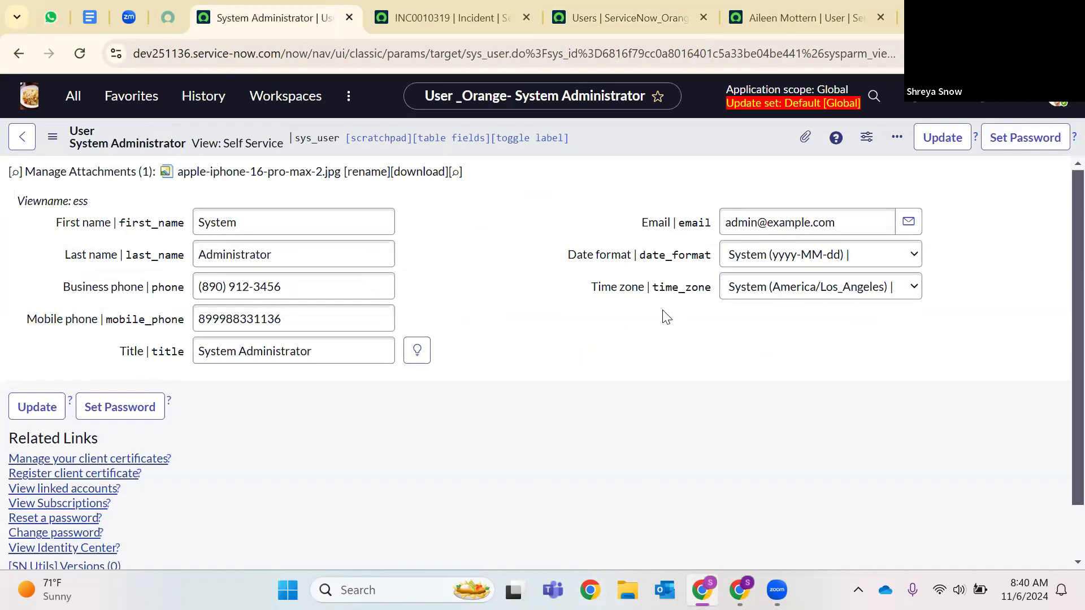
left_click(751, 14)
- Review the user's Roles, Groups, Delegates, User Client Certificates and Entitled Custom Tables related lists, and close the record
scroll(226, 294, "down", 7)
left_click(189, 301)
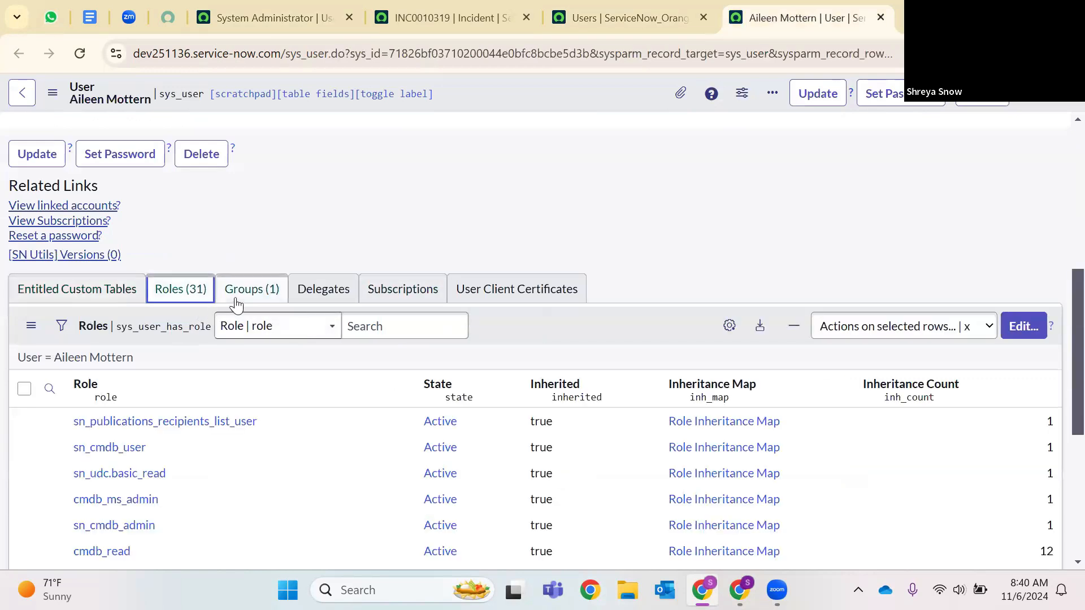
left_click(236, 305)
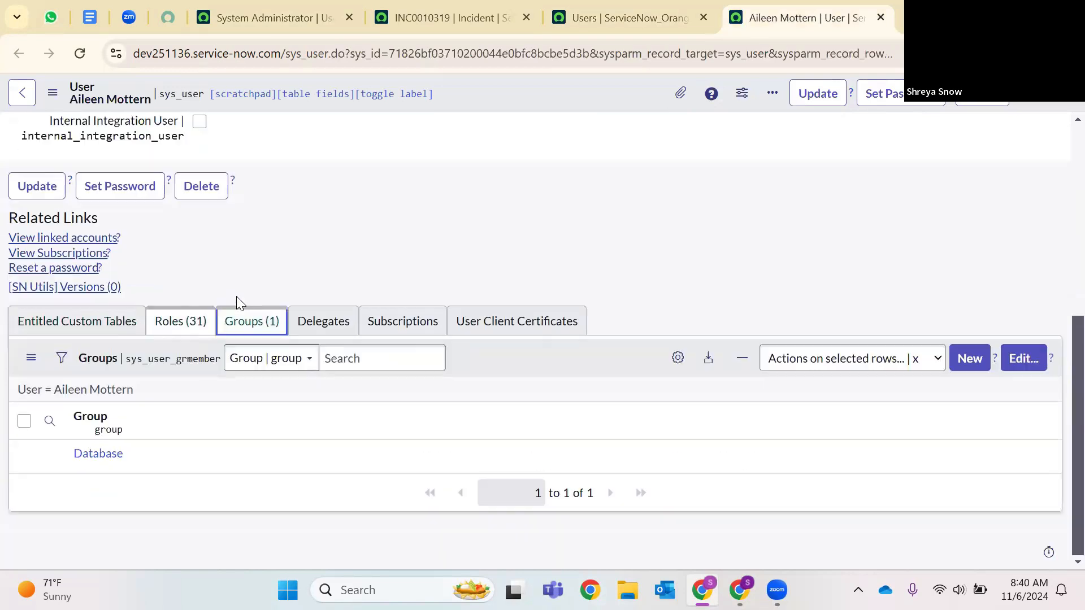
left_click(305, 337)
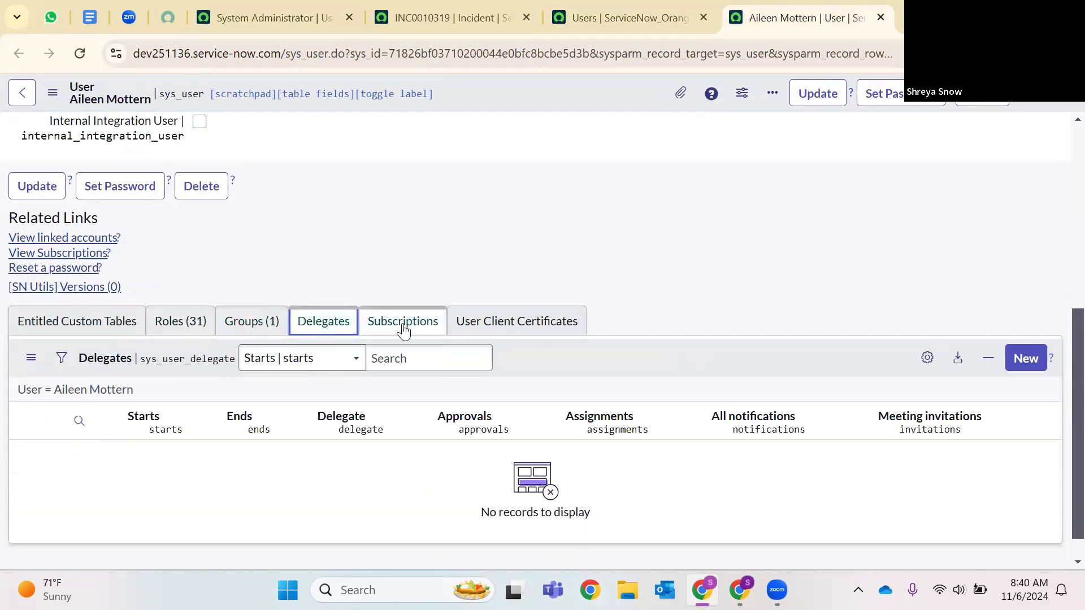
left_click(473, 333)
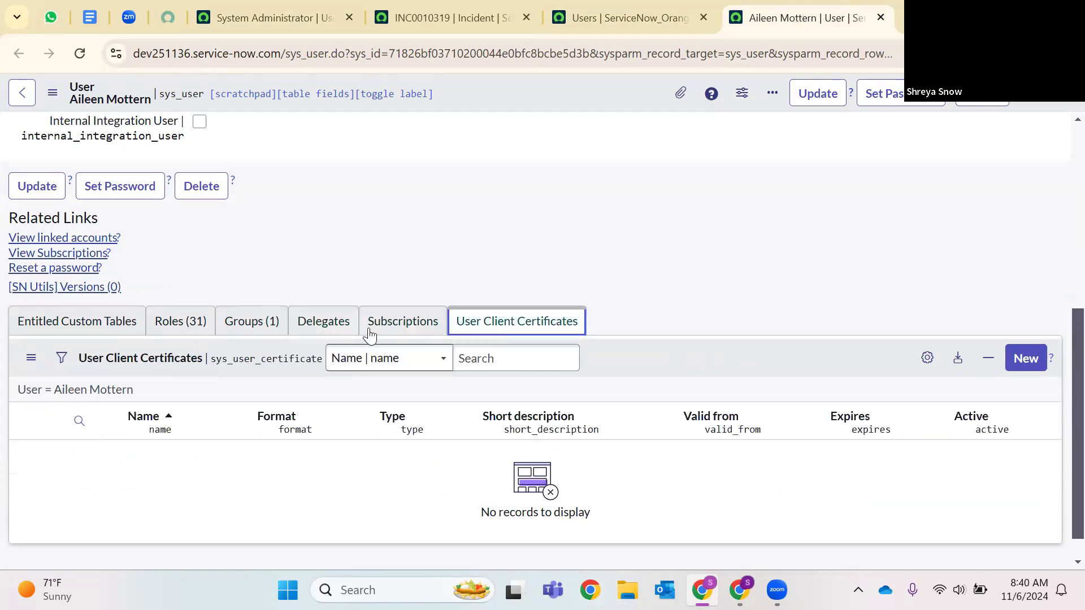
left_click(100, 333)
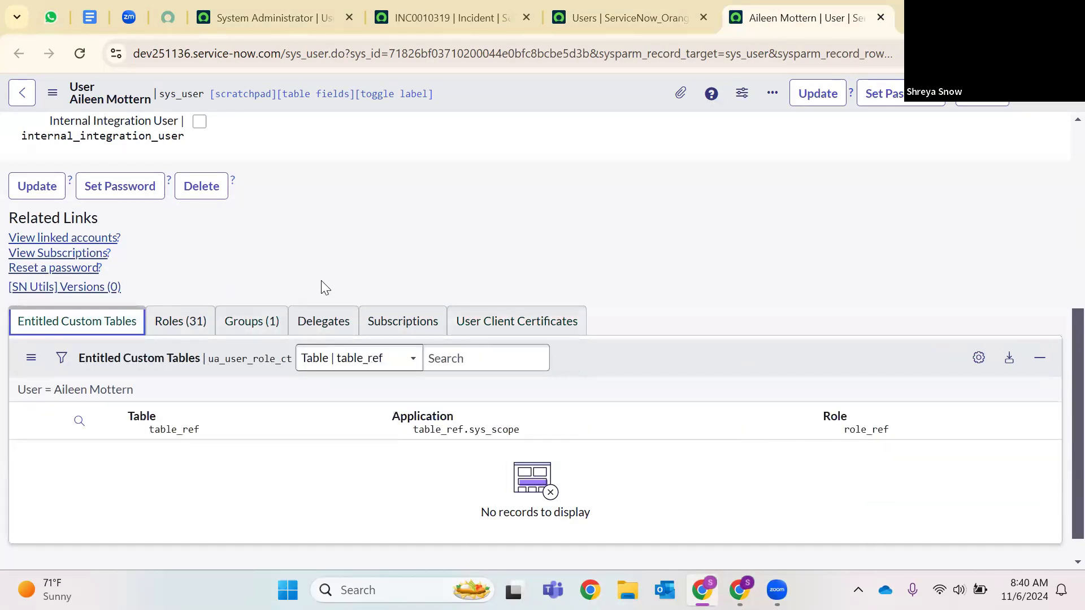
scroll(380, 253, "up", 5)
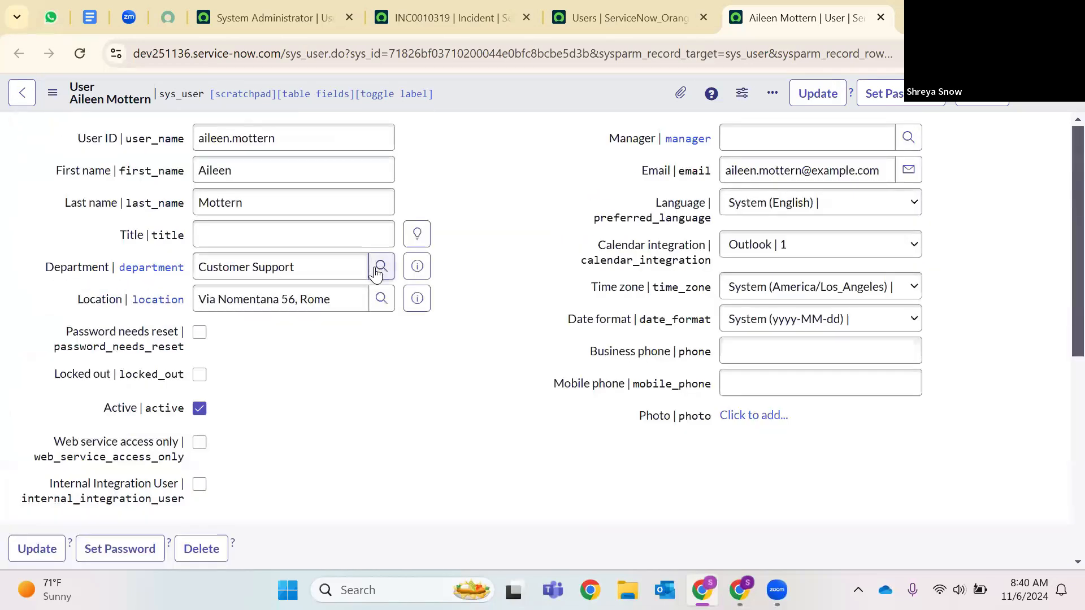
left_click(880, 20)
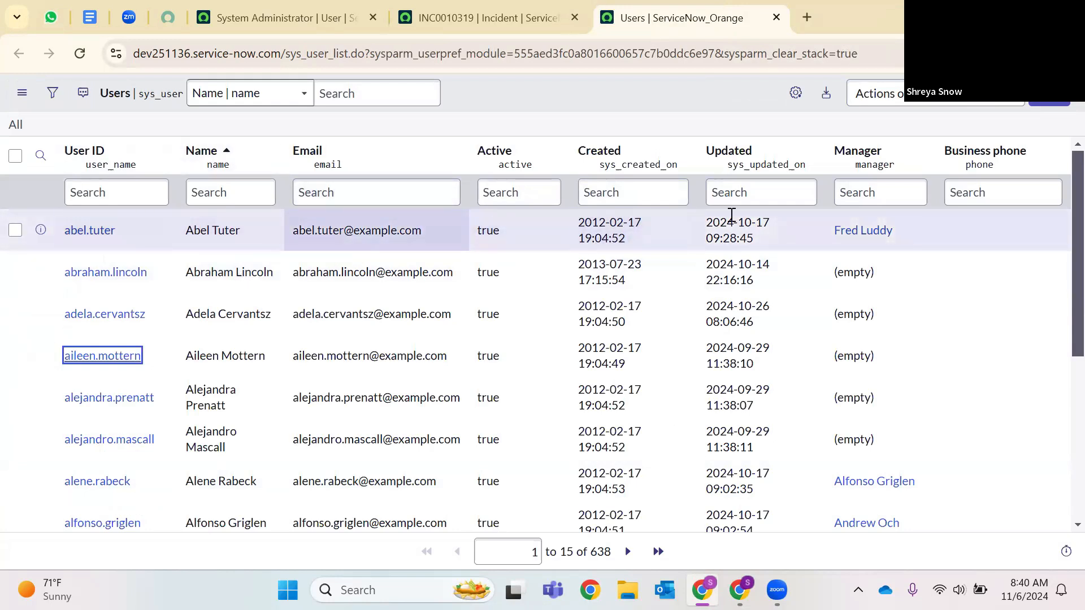
- Enter a business phone number for the first user directly in the Users list
left_click(995, 229)
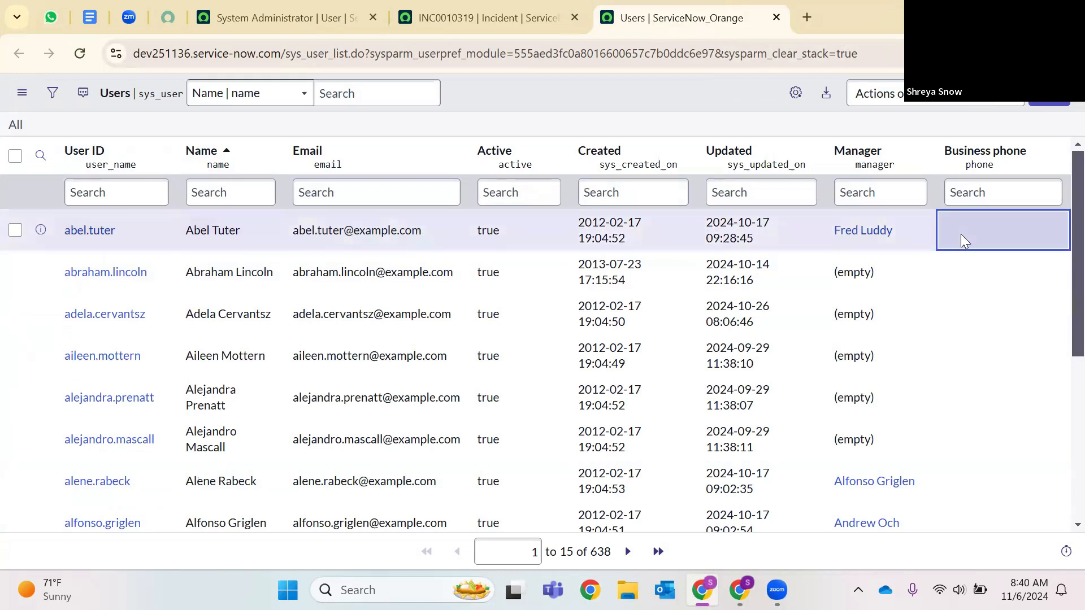
double_click(997, 240)
type("6")
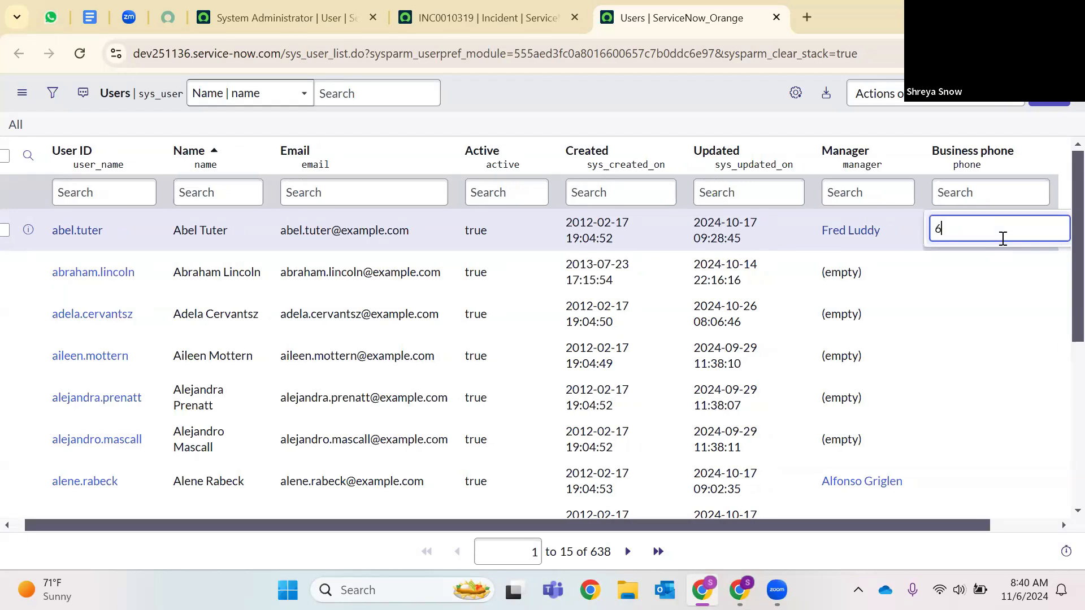
type("78954321")
key("Return")
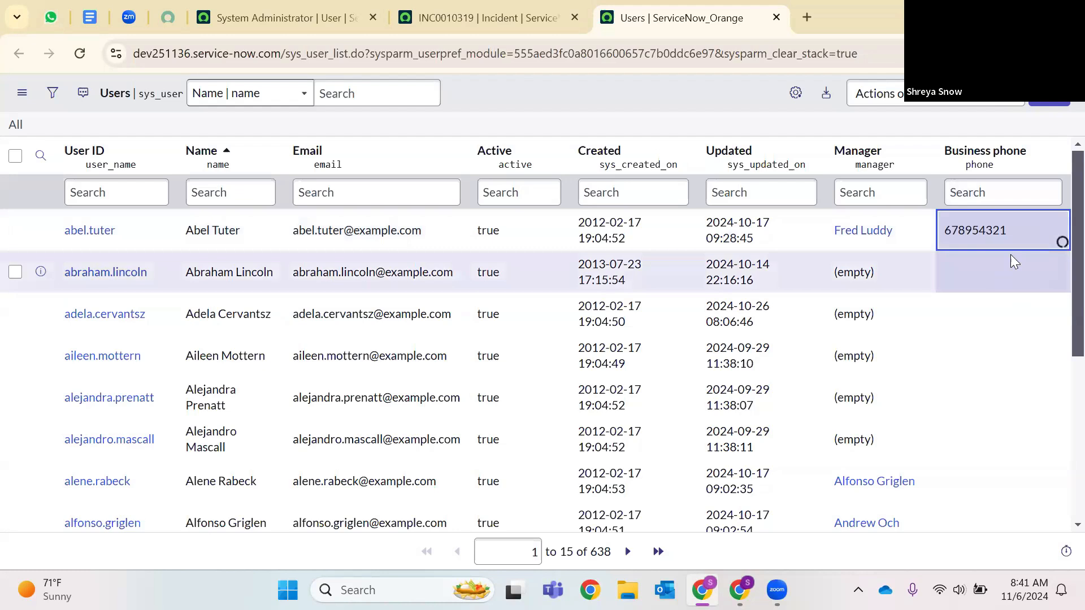
- Look through the user records on the first page of the Users list and return to the first record
scroll(938, 413, "down", 5)
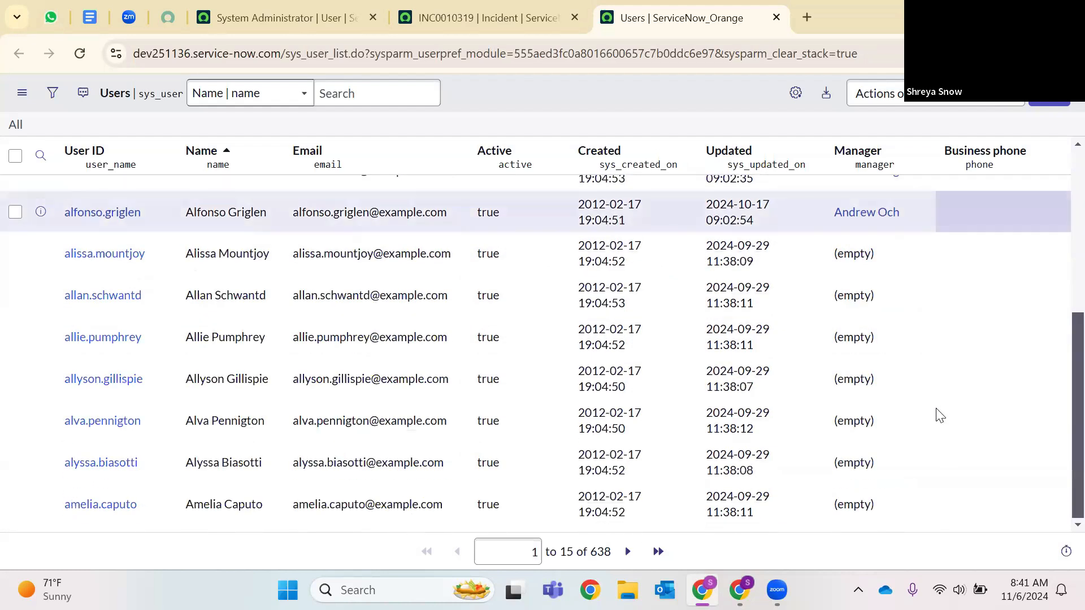
scroll(952, 421, "up", 5)
scroll(954, 406, "down", 5)
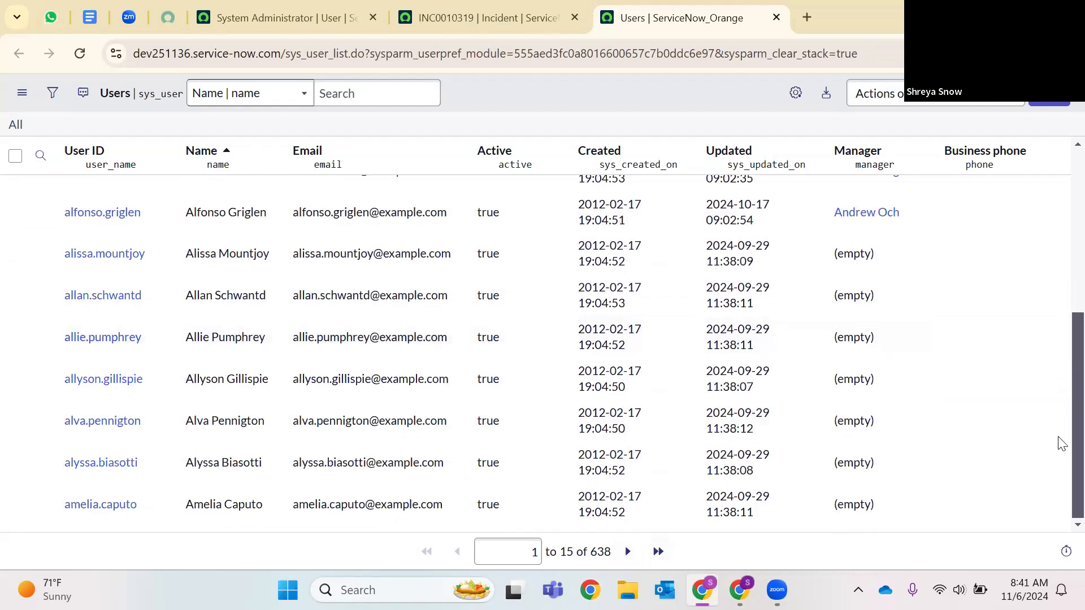
scroll(1059, 303, "up", 5)
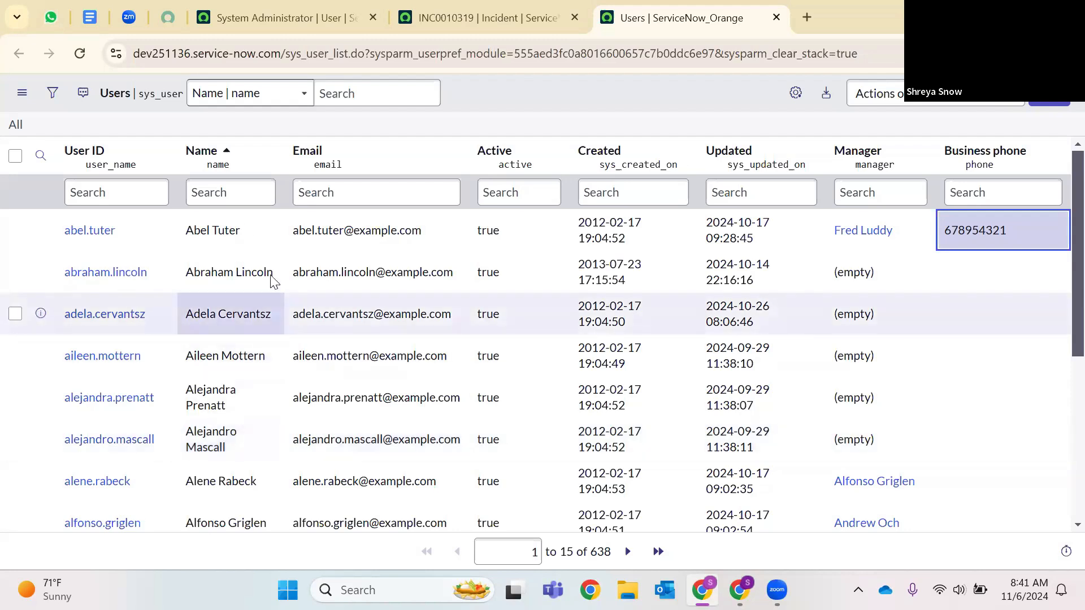
left_click_drag(43, 232, 213, 237)
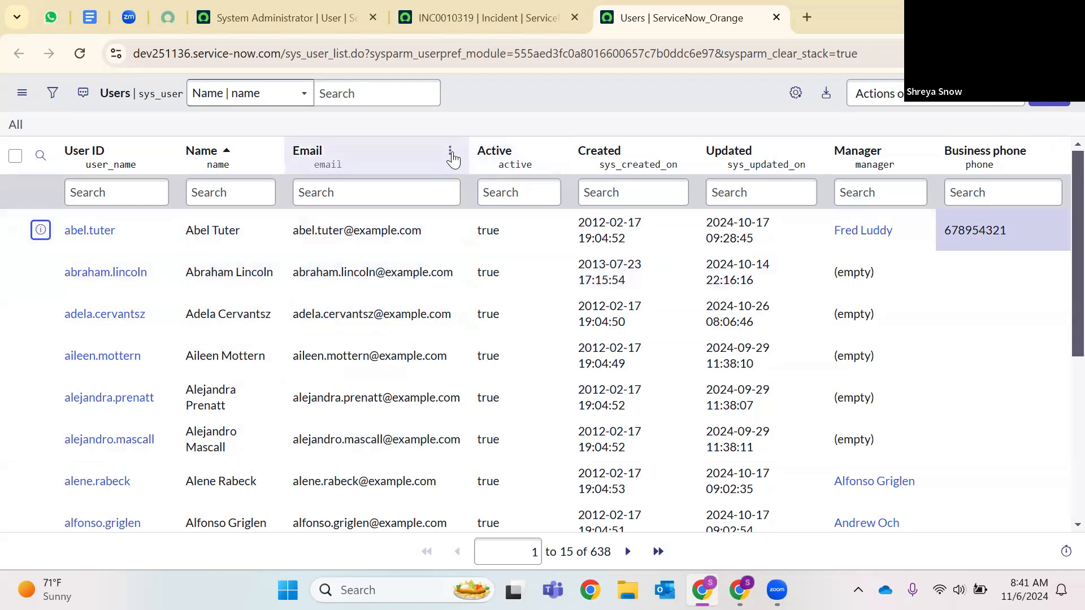
- Review the export formats offered for the Users list: Excel, CSV, XML, JSON and PDF
left_click(450, 150)
mouse_move(509, 371)
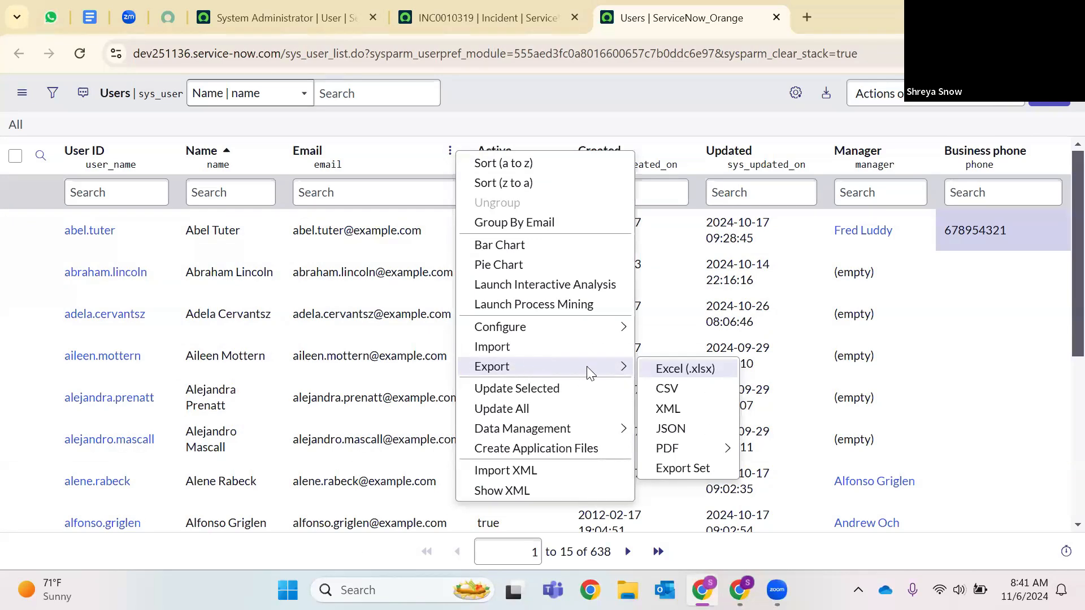
key("Down")
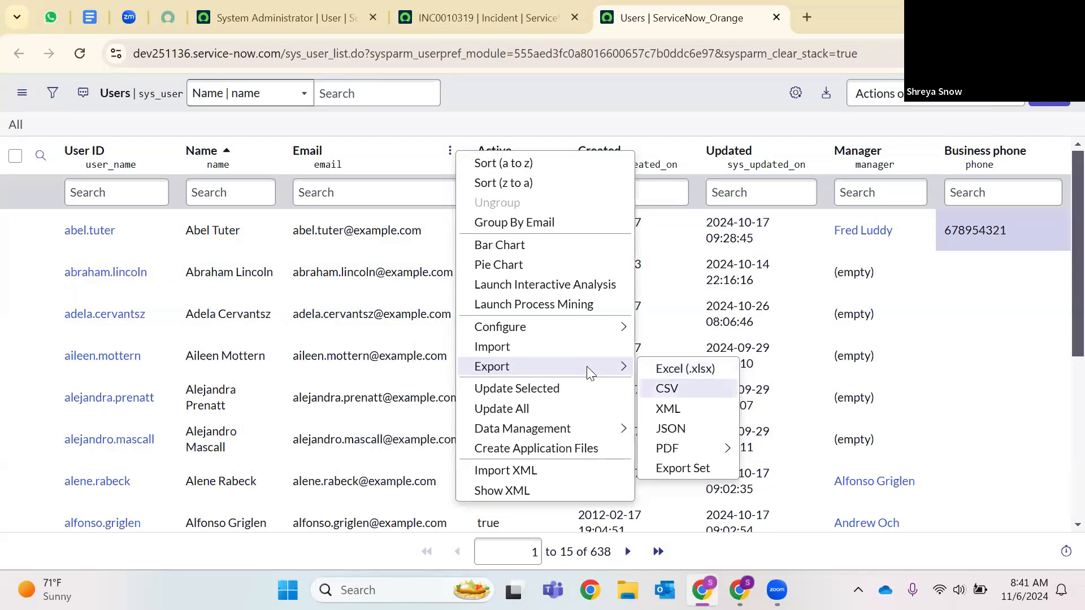
key("Down")
key("Down")
mouse_move(685, 459)
key("Left")
key("Up")
key("Up")
key("Up")
key("Up")
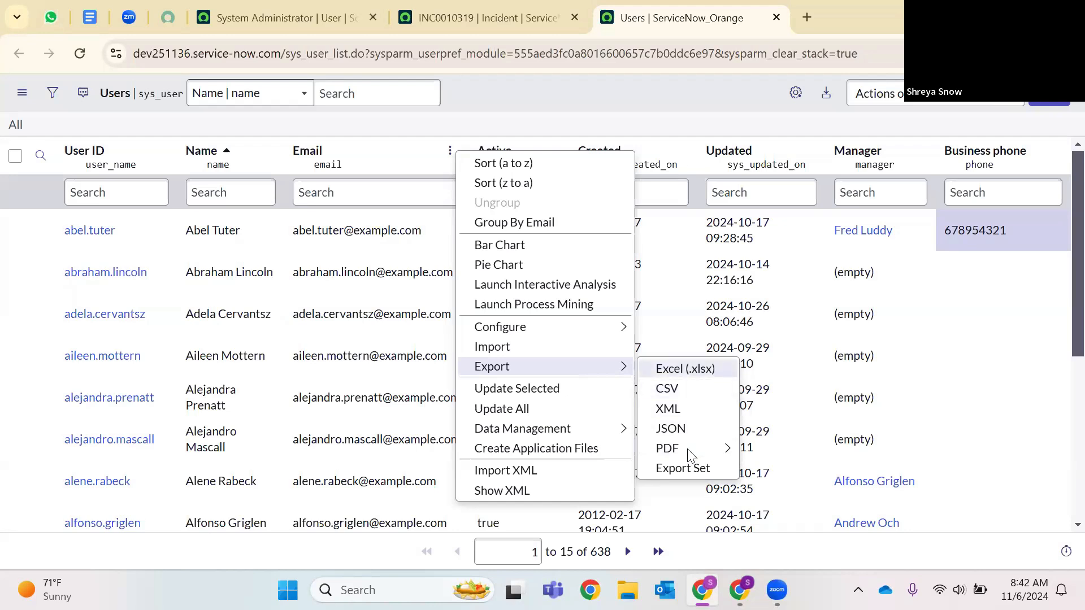
key("Down")
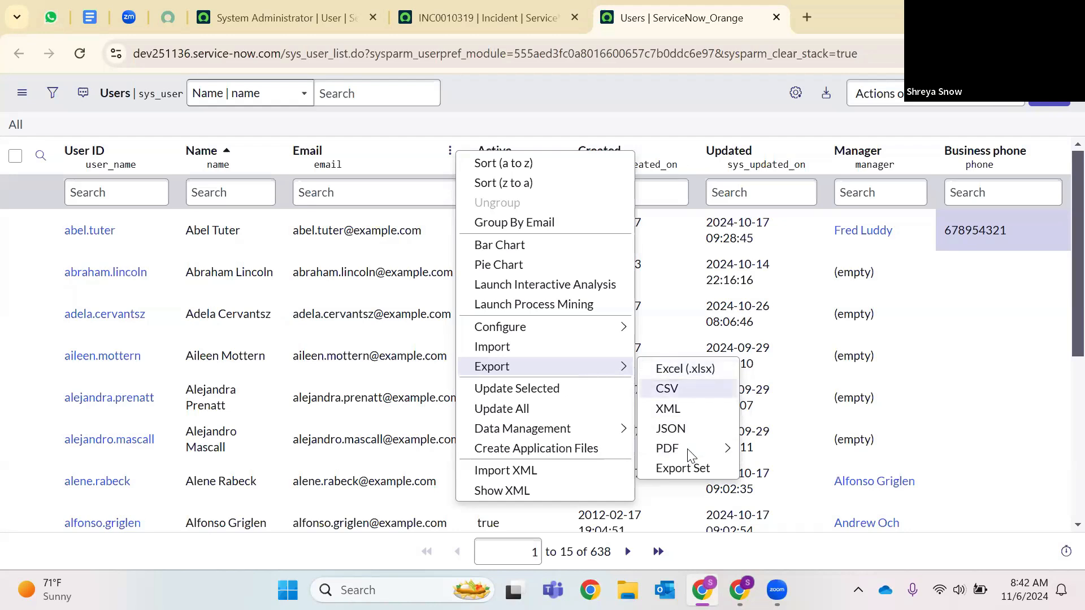
key("Down")
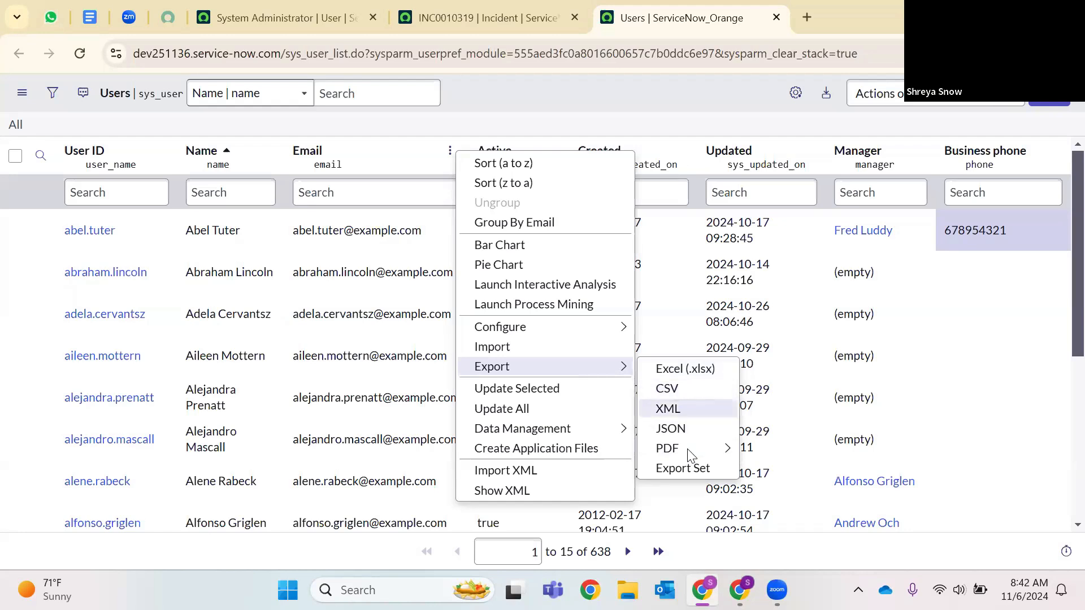
key("Down")
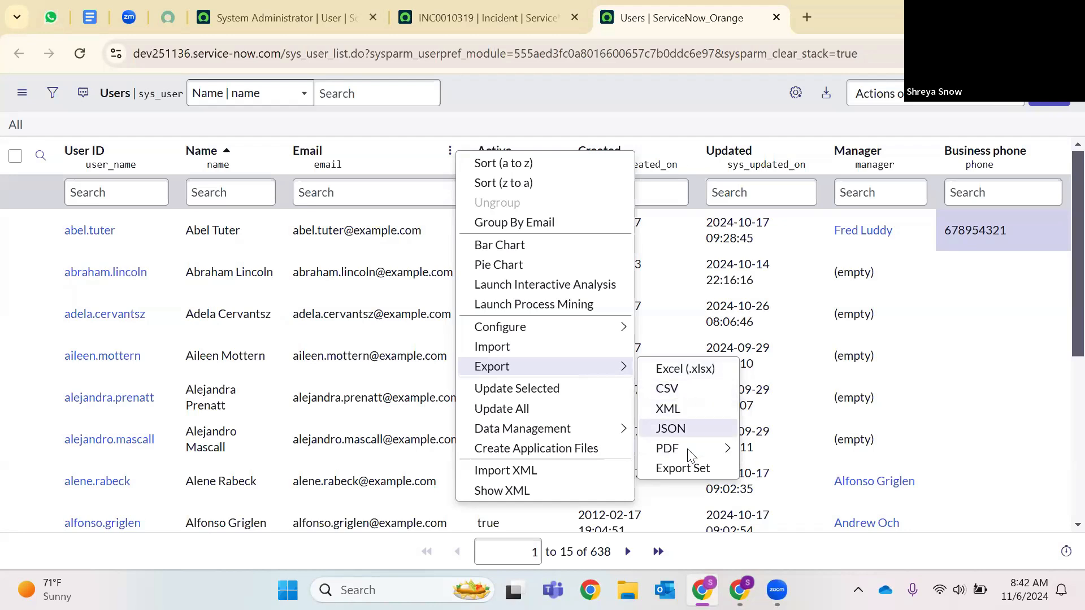
key("Down")
key("Right")
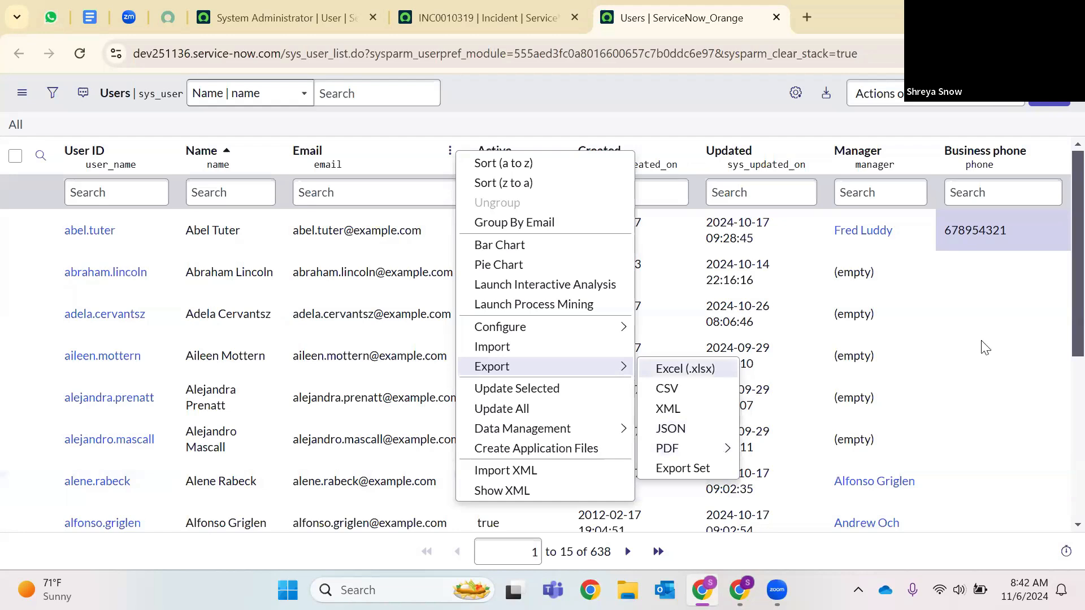
- Export the Users list as Excel (.xlsx) and download the exported file
key("Return")
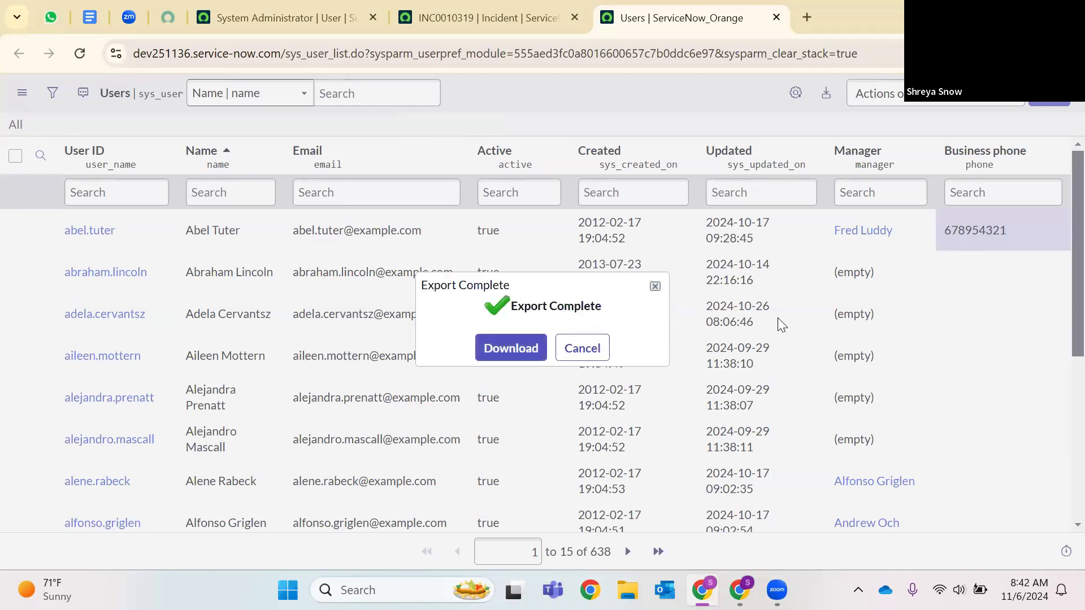
left_click(515, 350)
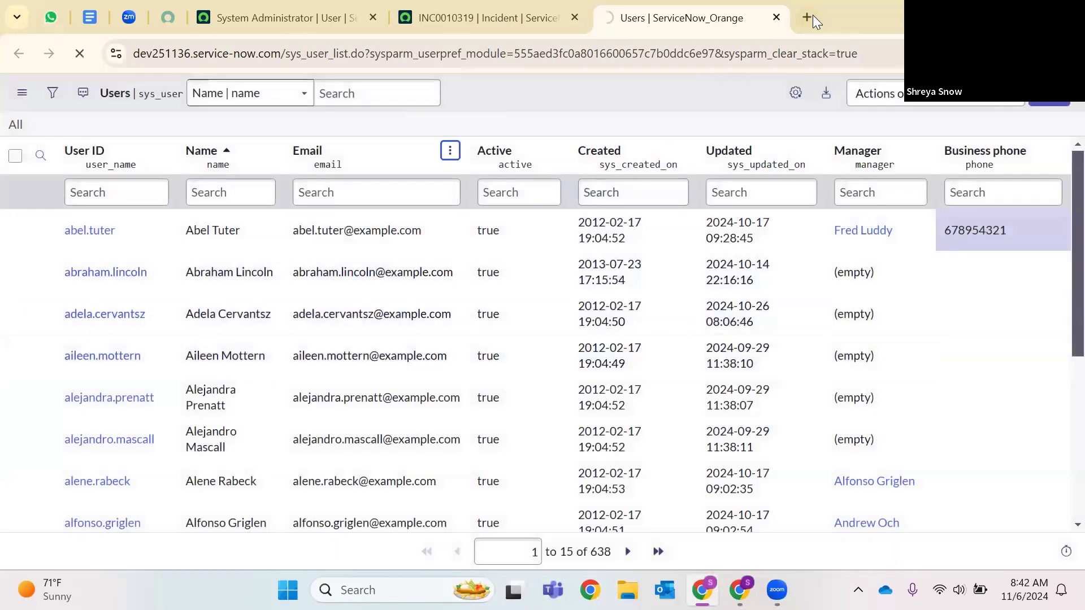
- Switch to Google Sheets in a new browser tab and create a blank spreadsheet
left_click(812, 15)
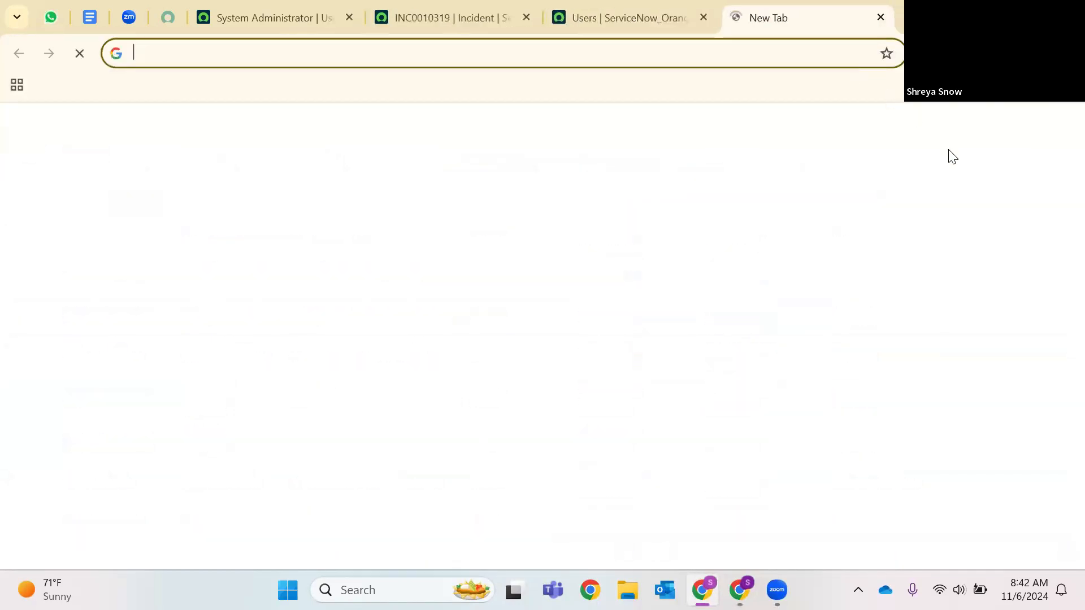
left_click(1025, 149)
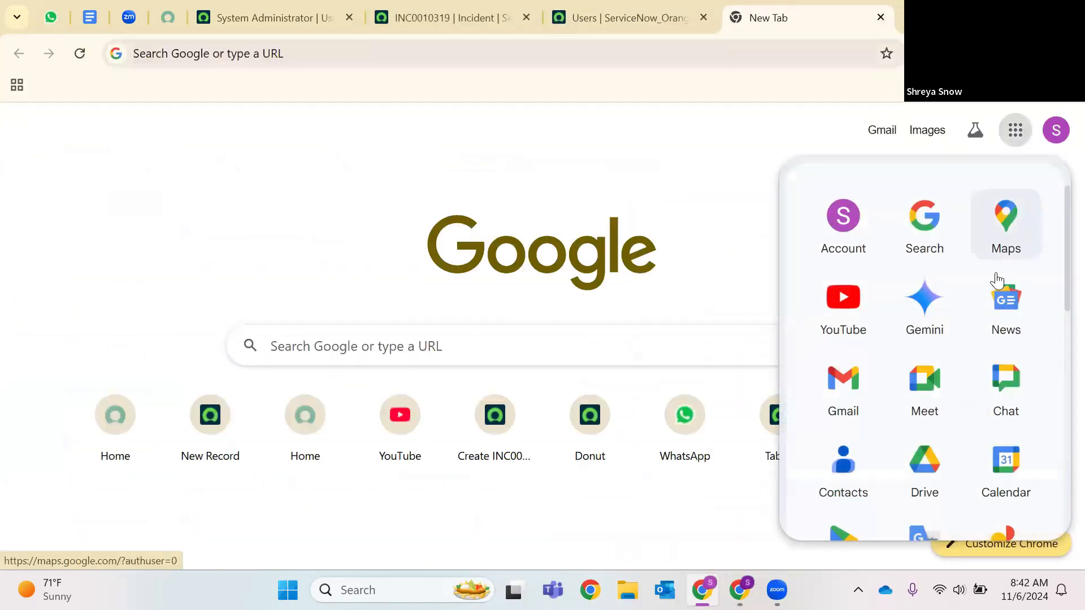
scroll(972, 339, "down", 5)
left_click(1006, 411)
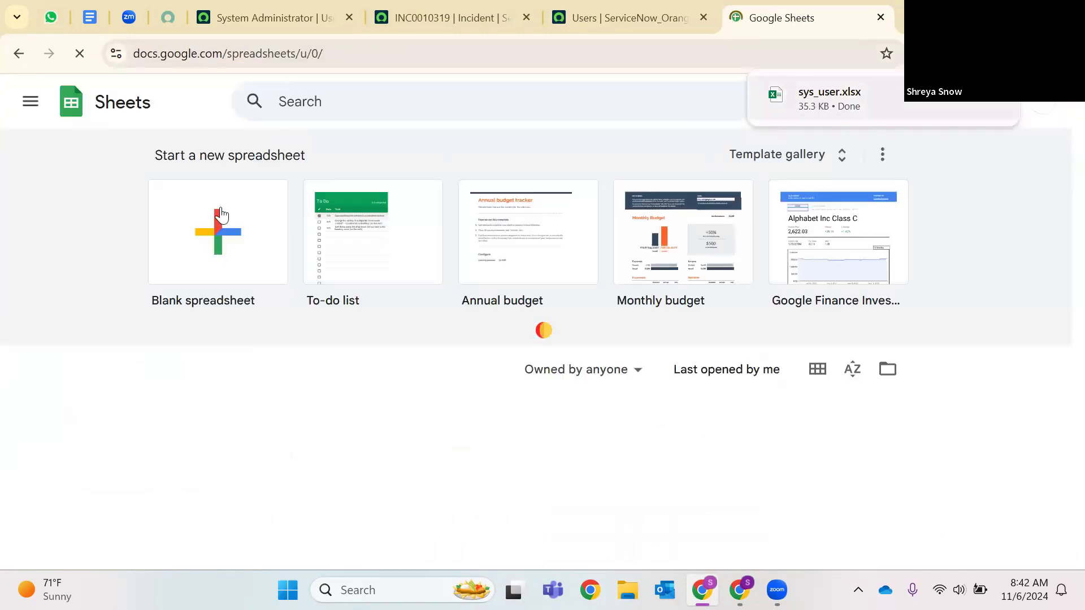
left_click(209, 218)
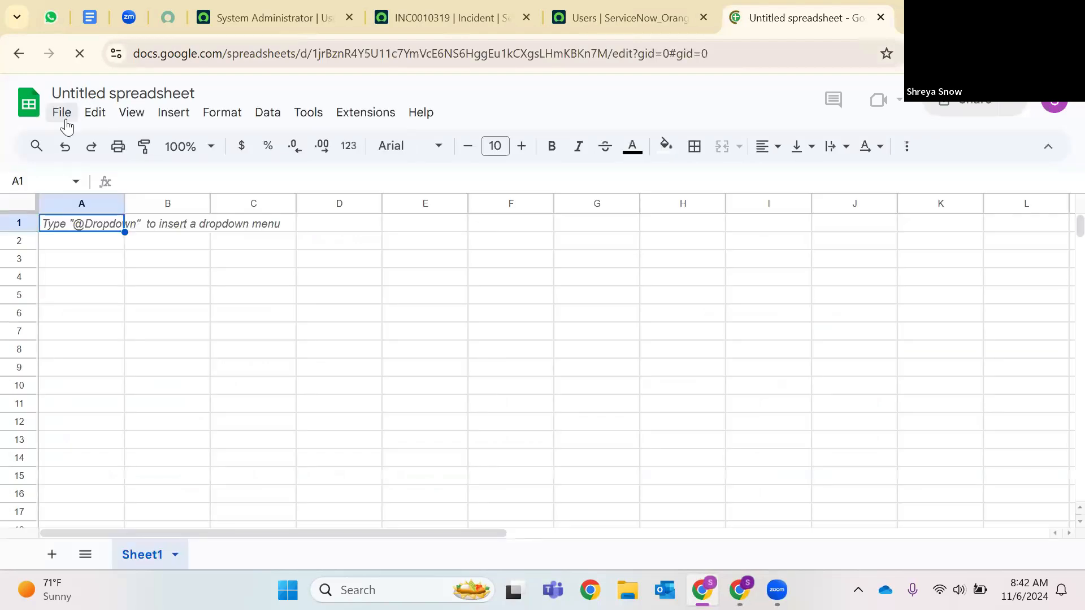
- Upload the exported sys_user.xlsx file from the computer and open it in Google Sheets
left_click(62, 113)
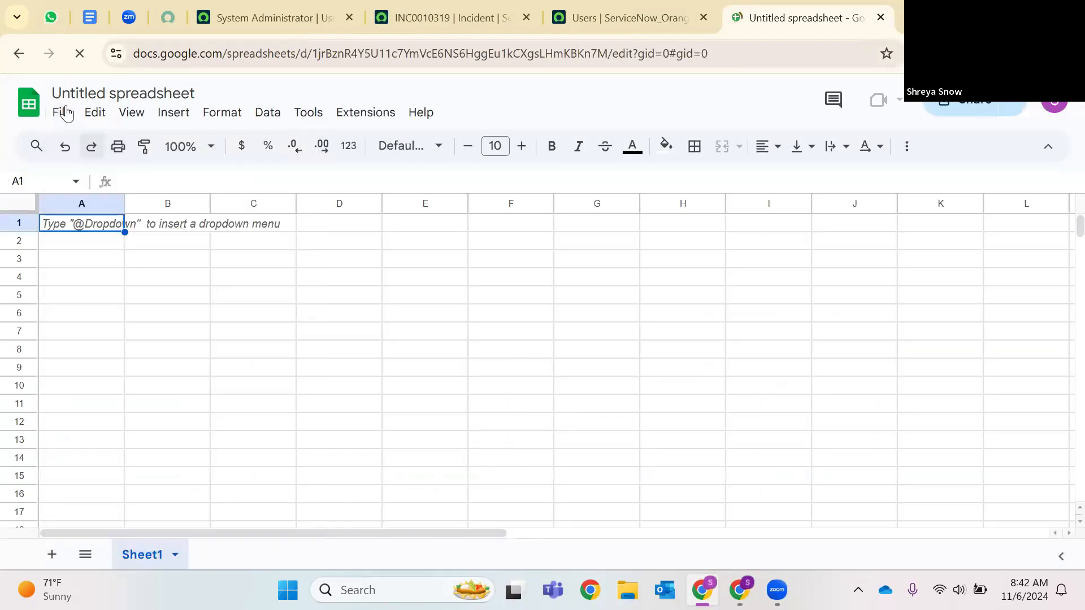
left_click(63, 112)
left_click(90, 169)
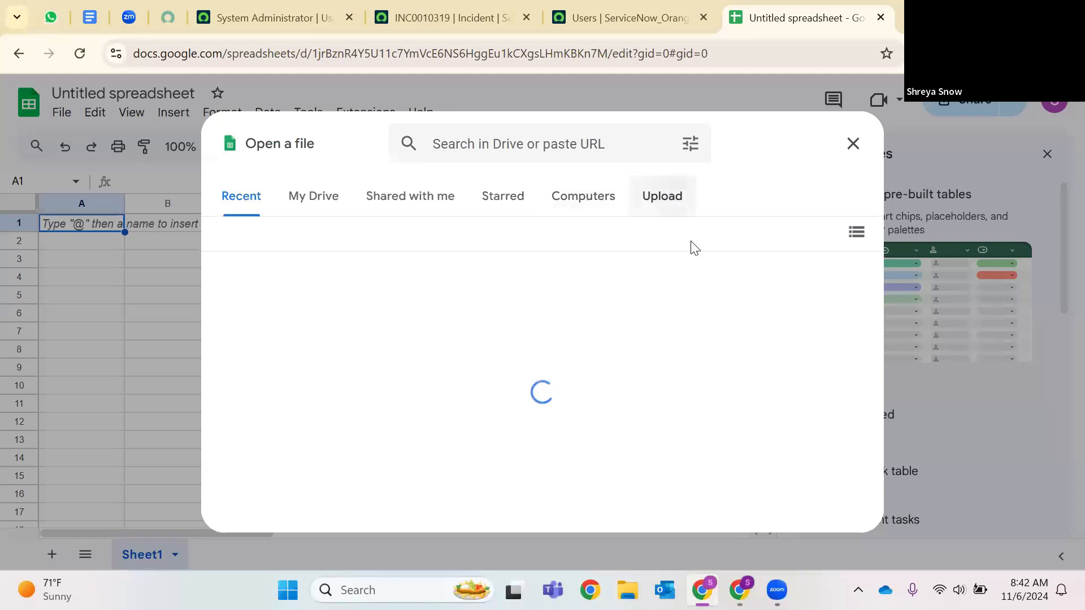
left_click(664, 198)
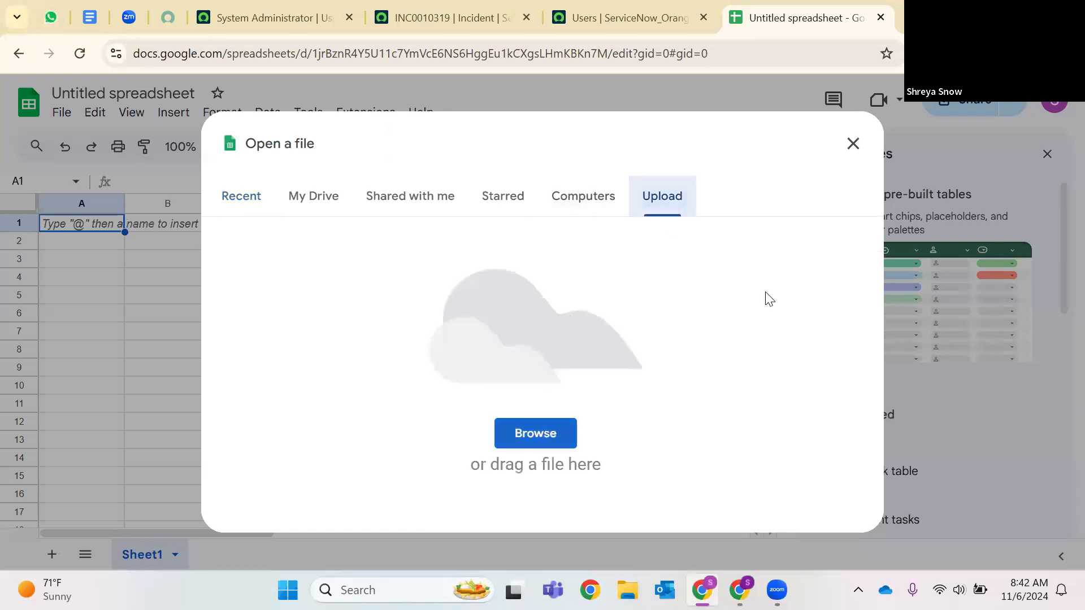
left_click(192, 155)
left_click(399, 375)
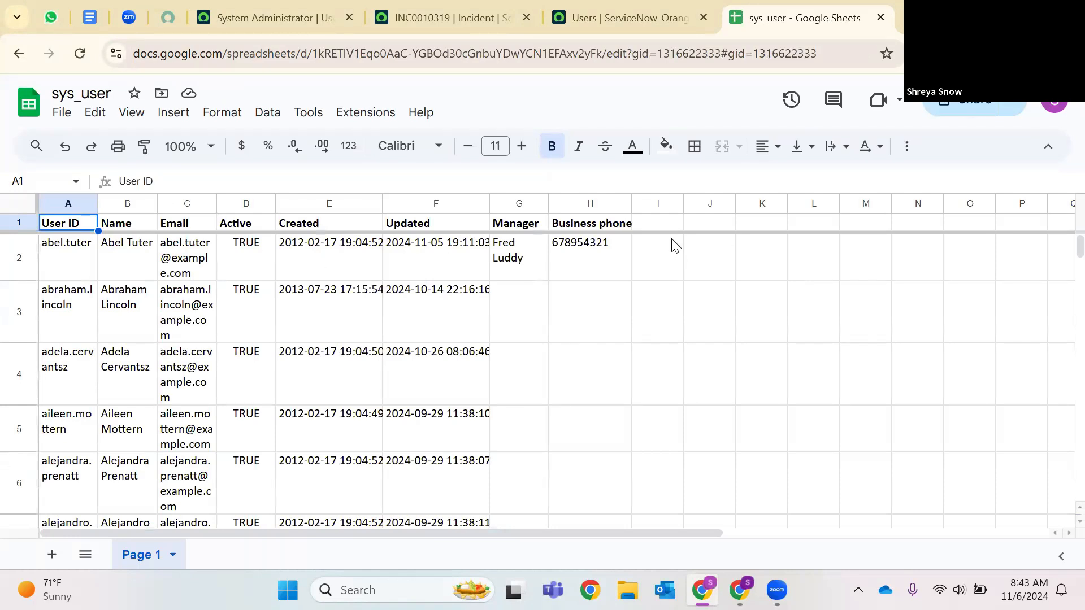
- Return to ServiceNow and close the incident, Users list and sys_user spreadsheet tabs, keeping the System Administrator record open
left_click(622, 18)
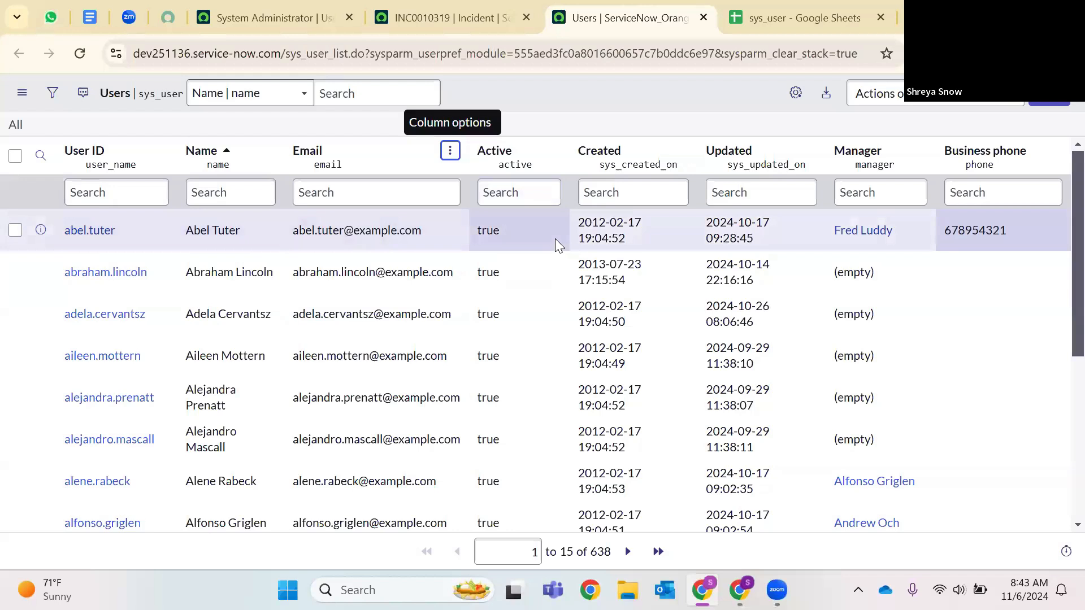
left_click(446, 18)
left_click(264, 17)
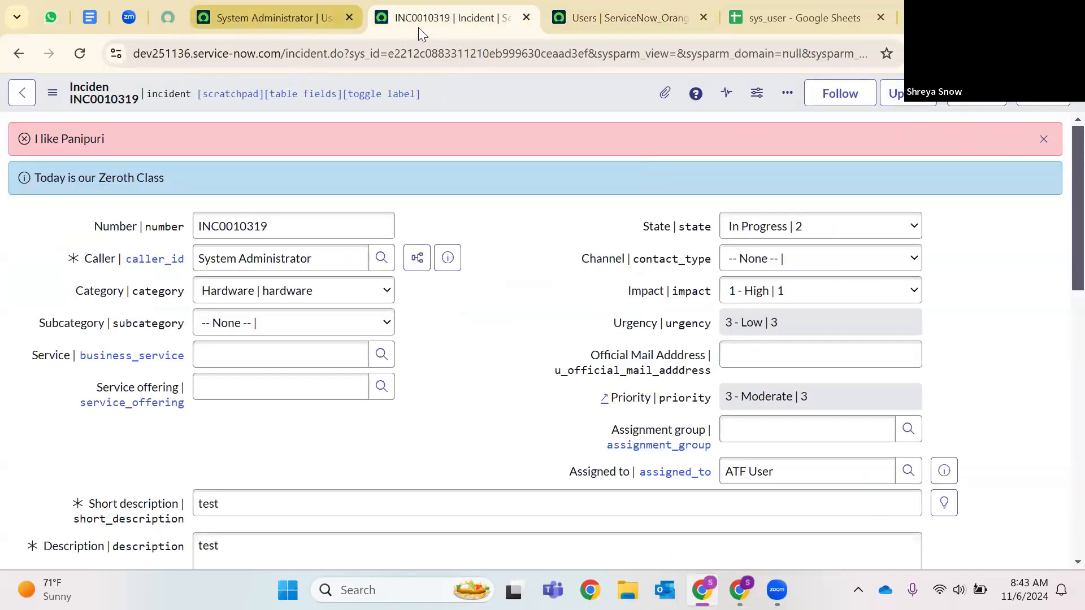
left_click(526, 16)
left_click(526, 16)
left_click(525, 15)
- Open the incident table's list in a new tab by entering Incident.LIST in the navigator filter
left_click(73, 96)
key("BackSpace")
key("BackSpace")
key("BackSpace")
key("BackSpace")
key("BackSpace")
type("Incide")
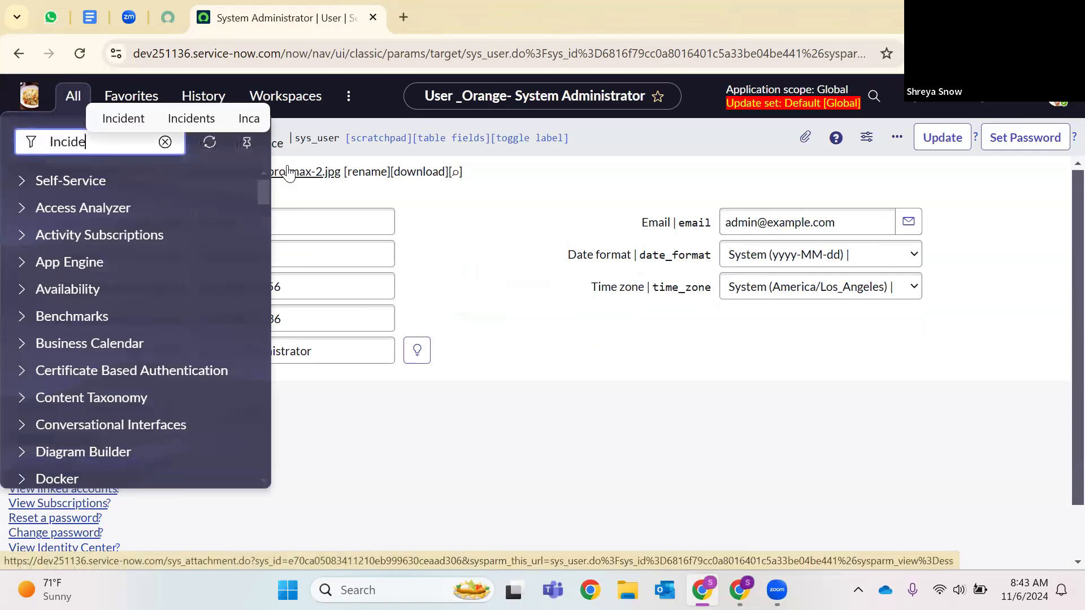
type("nt.LIST")
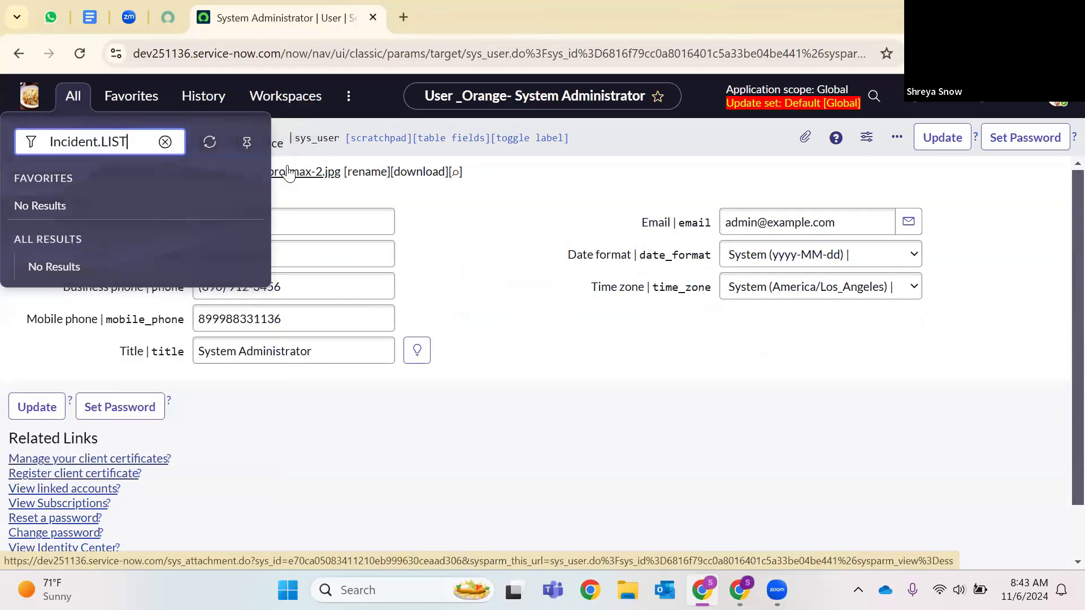
key("Return")
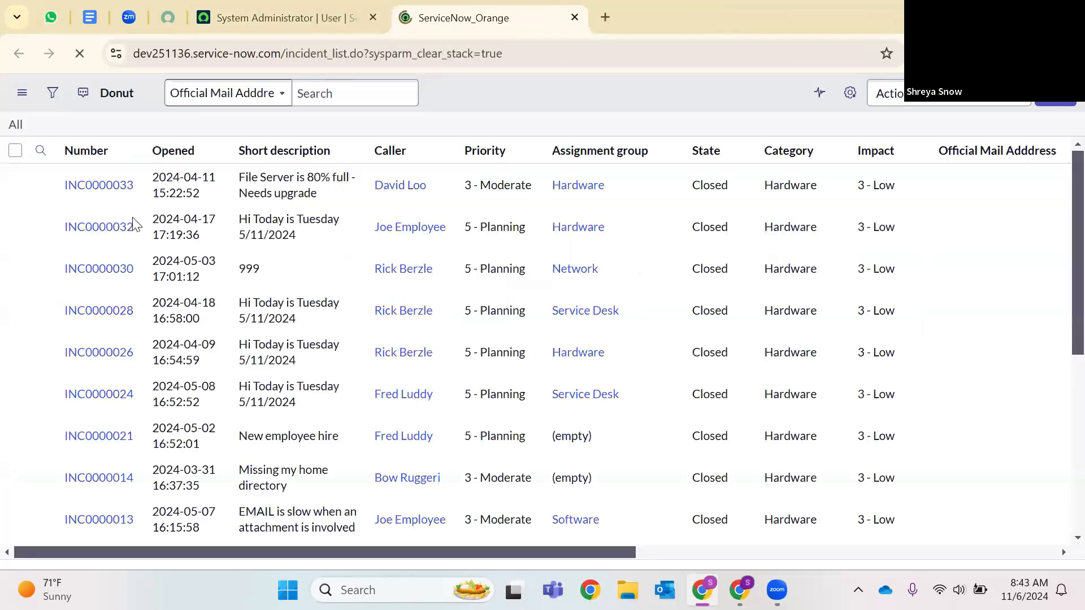
- Delete incident INC0000033 from the incident list, confirm the deletion and reload the list
left_click(16, 230)
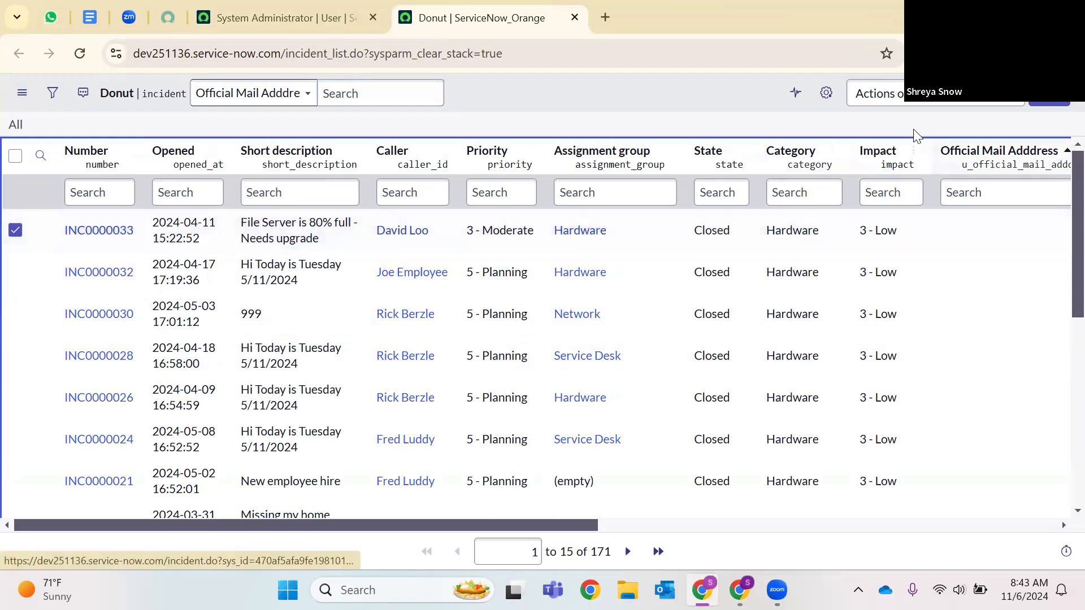
left_click(905, 108)
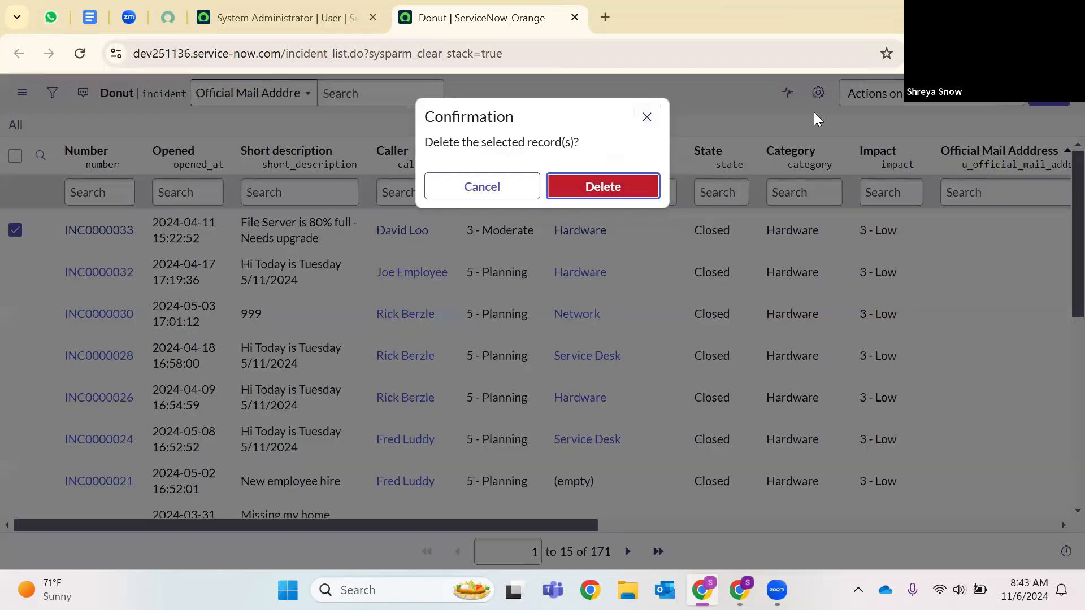
key("Return")
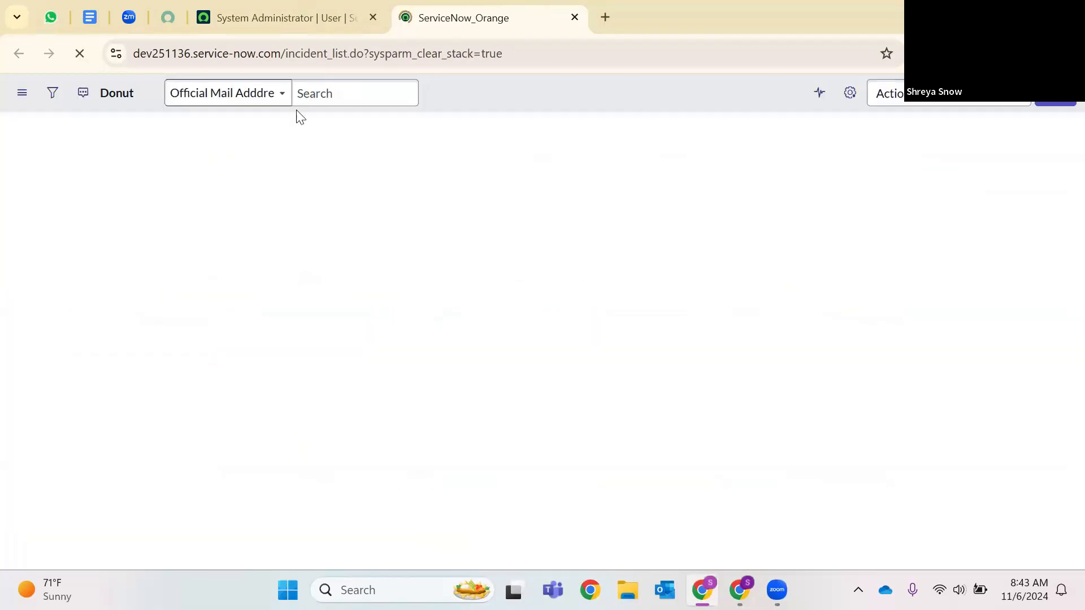
left_click(87, 56)
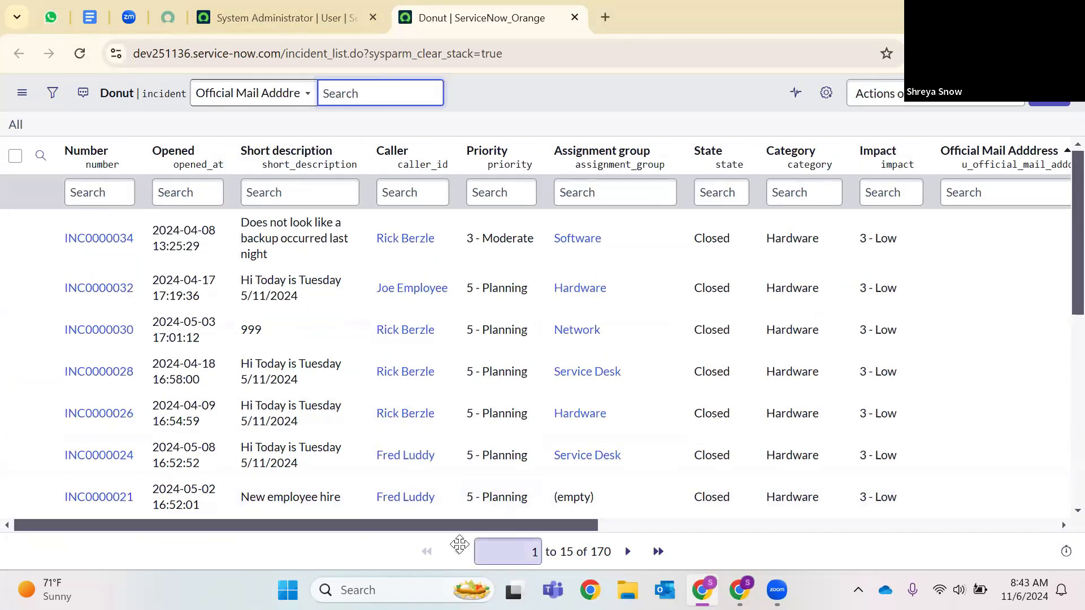
left_click(605, 554)
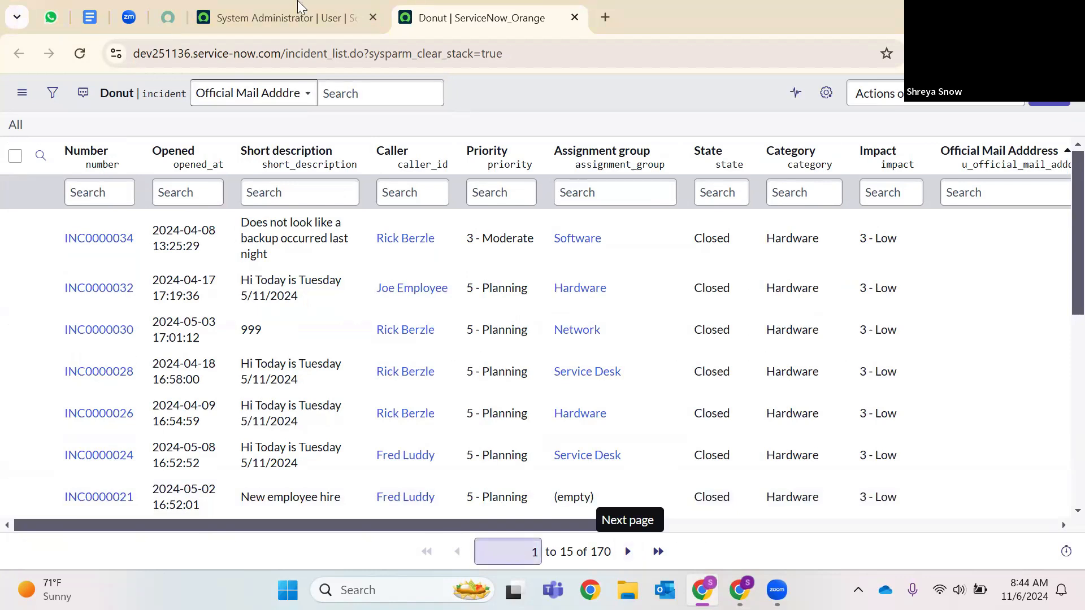
- Find the Deleted Records module in the application navigator and open it in a new tab
left_click(299, 13)
left_click(73, 96)
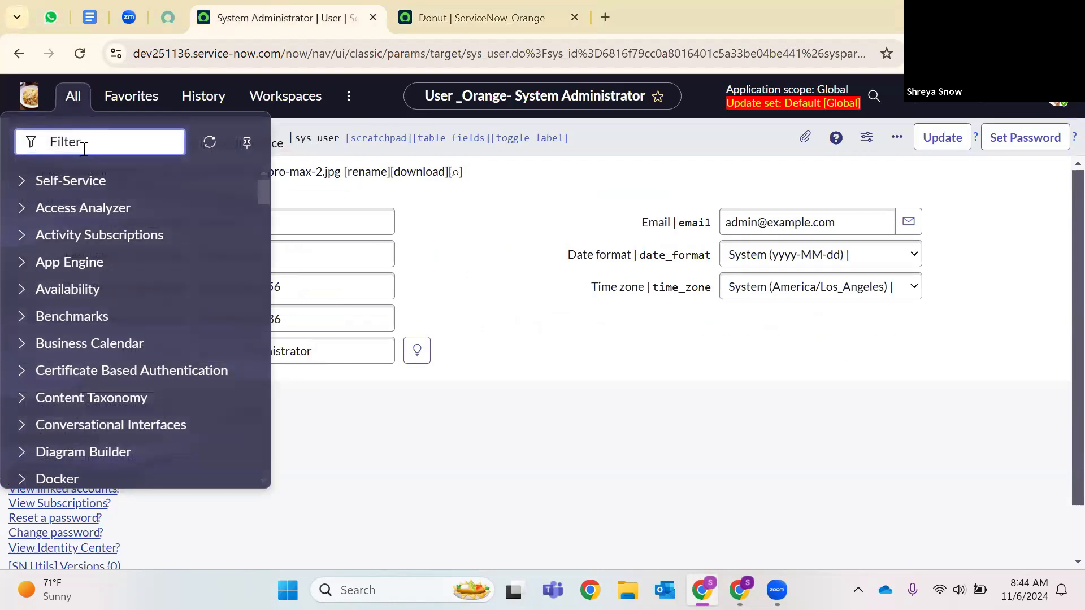
type("Deleted")
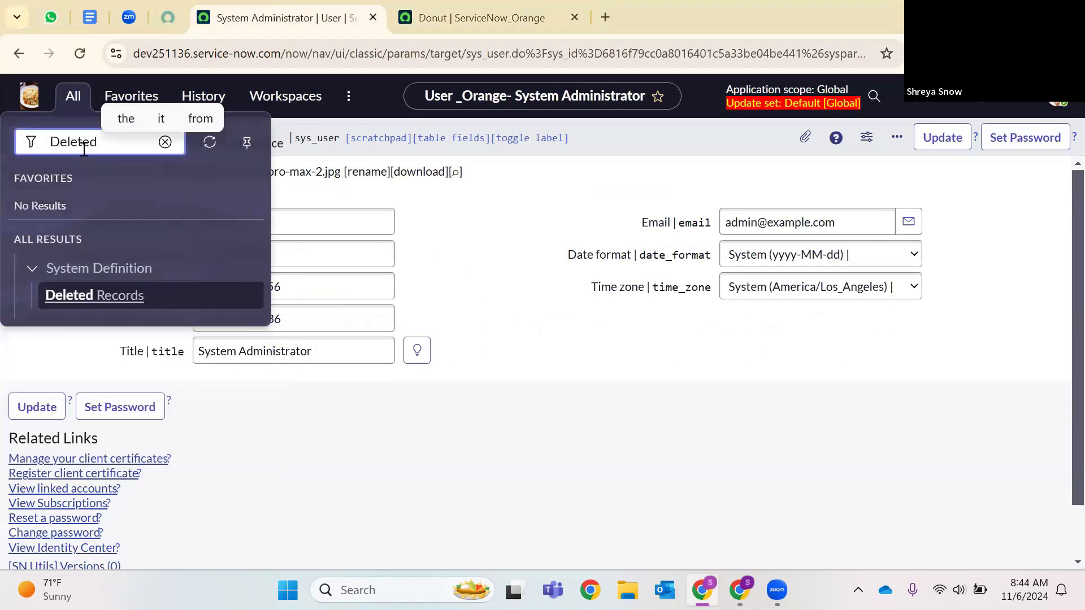
type(" Re")
left_click(66, 302)
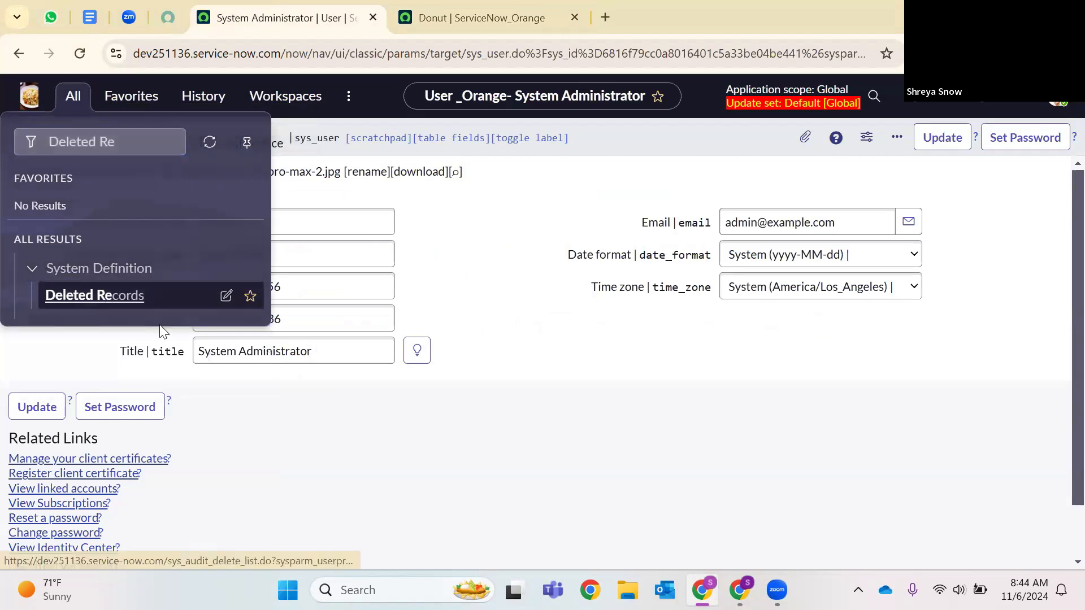
right_click(69, 300)
left_click(150, 323)
left_click(650, 5)
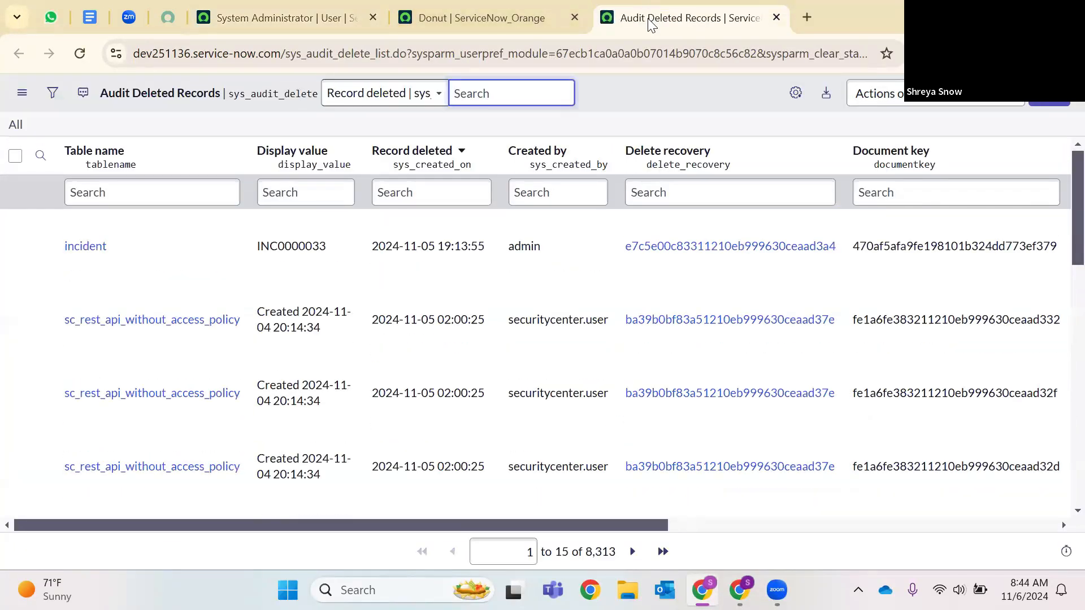
- Check the table name, display value and creator of the deleted incident INC0000033, and open its audit record
left_click_drag(135, 249, 51, 247)
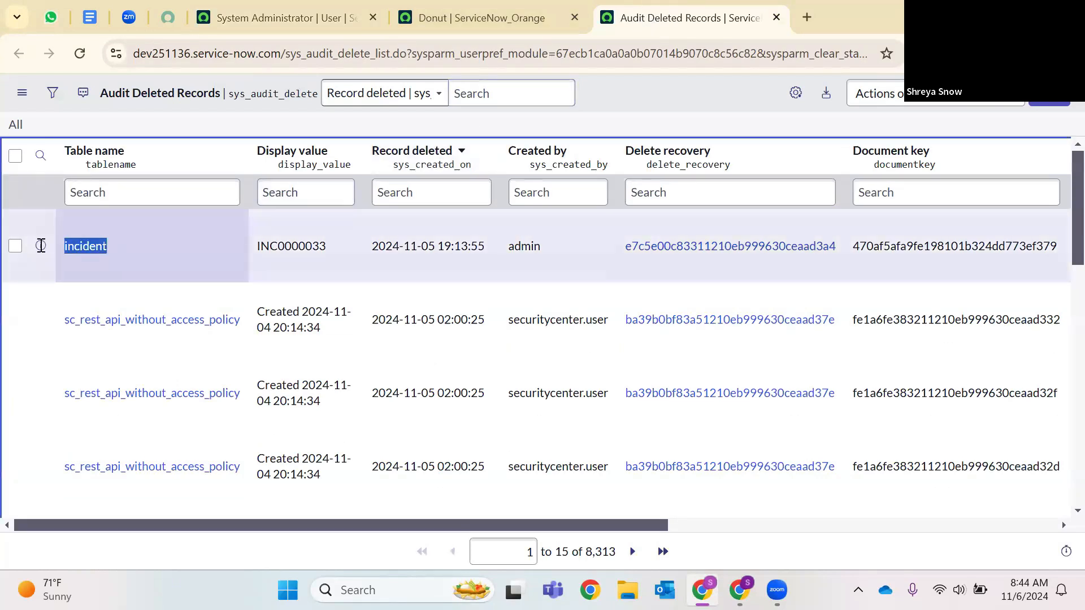
left_click_drag(349, 246, 255, 247)
left_click_drag(574, 249, 503, 250)
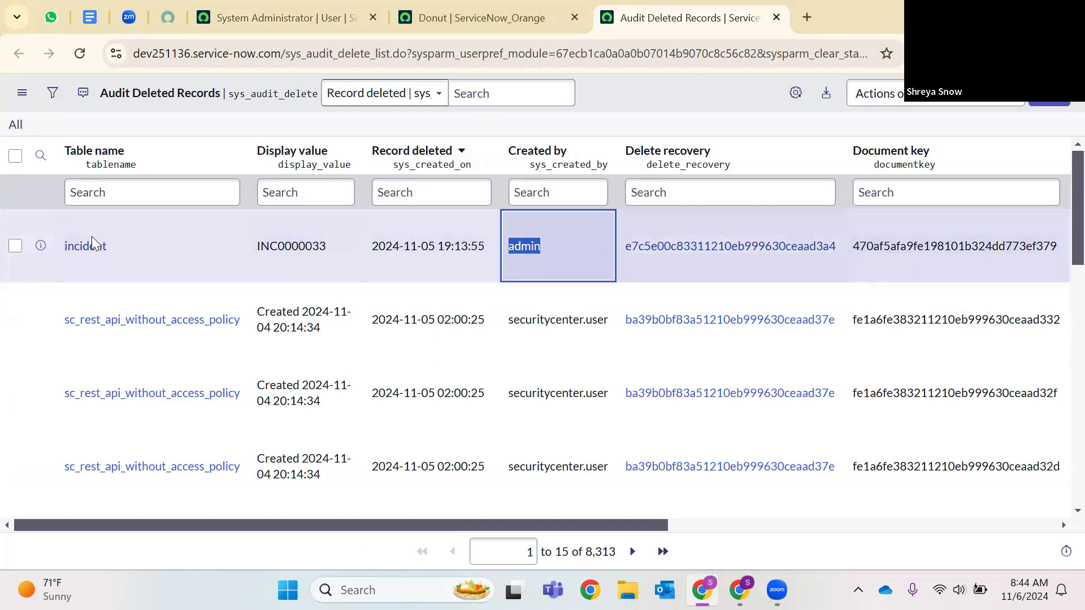
left_click(90, 253)
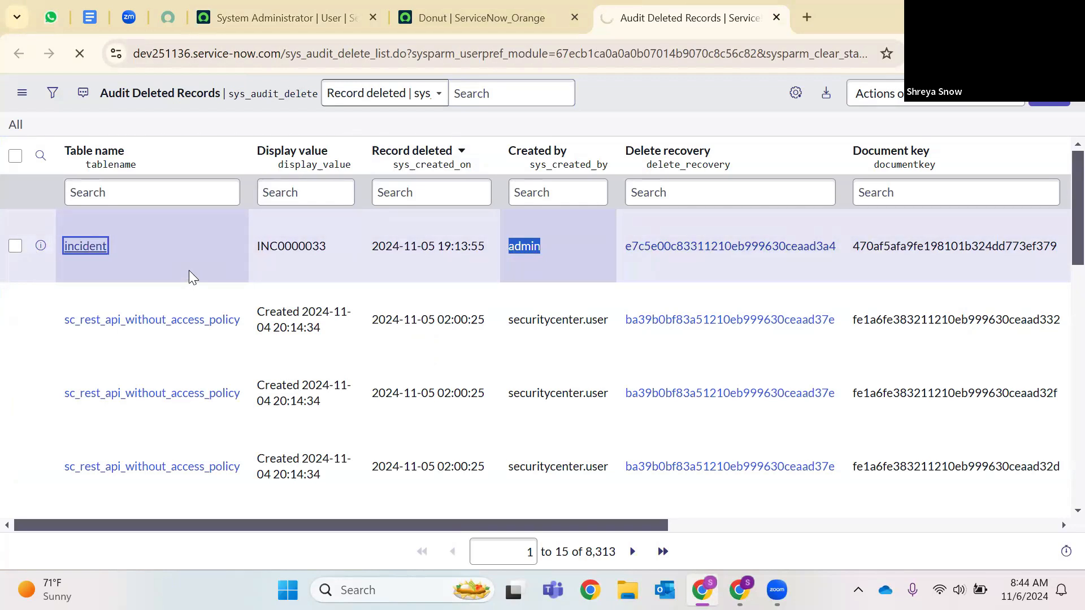
double_click(259, 94)
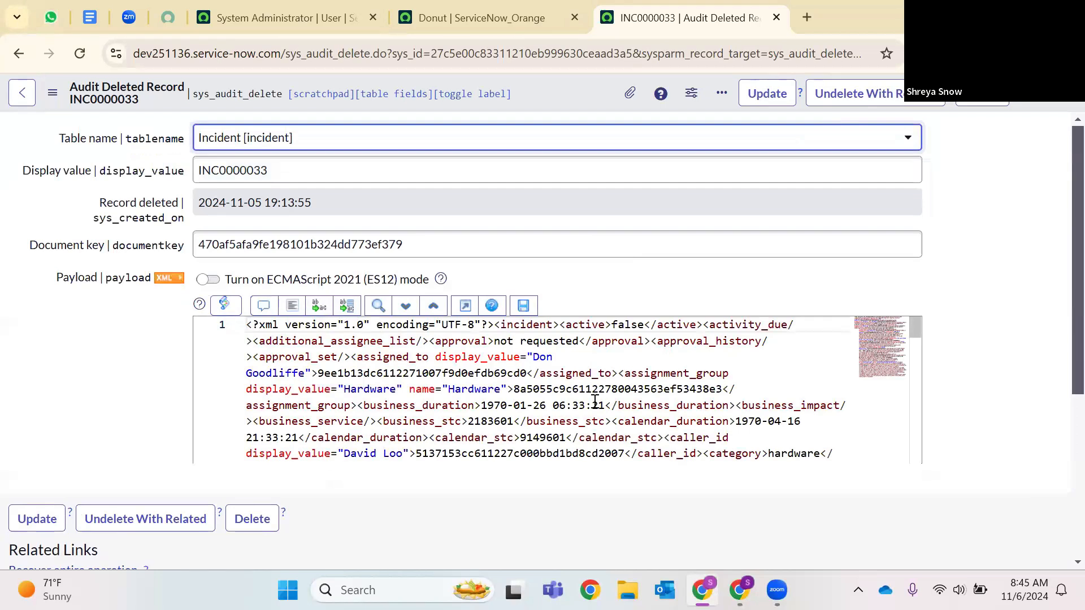
- Restore incident INC0000033 together with its related changes using Undelete With Related, answering yes to the confirmation
left_click(890, 93)
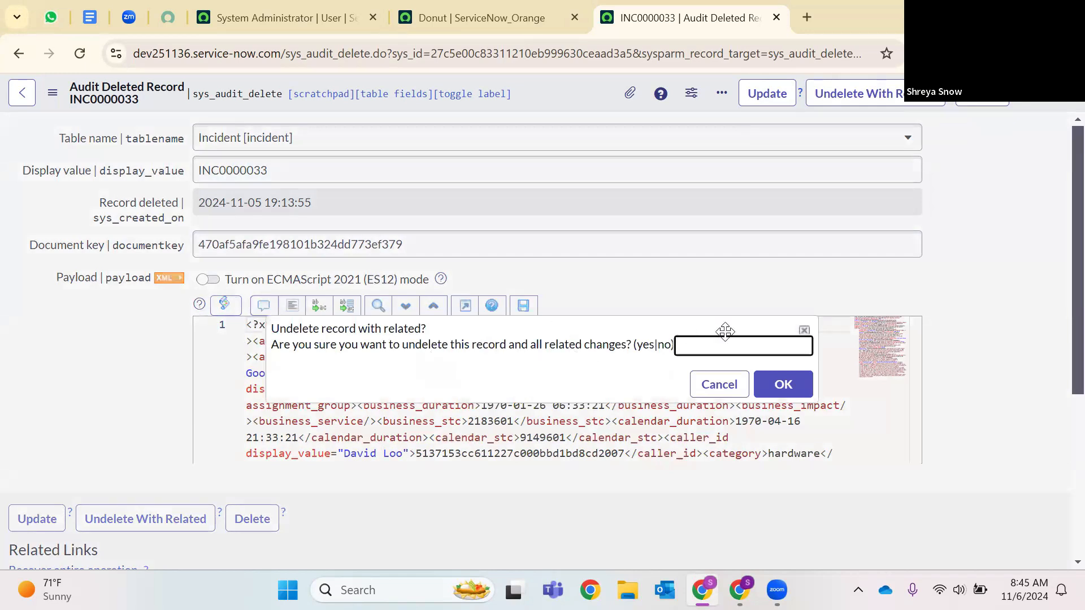
type("yes")
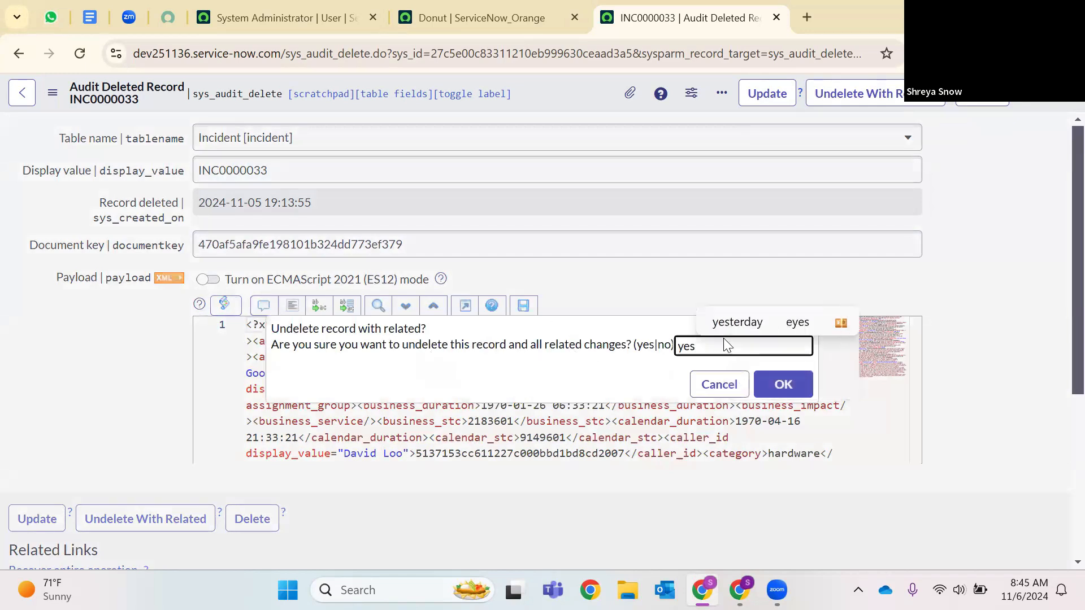
key("Return")
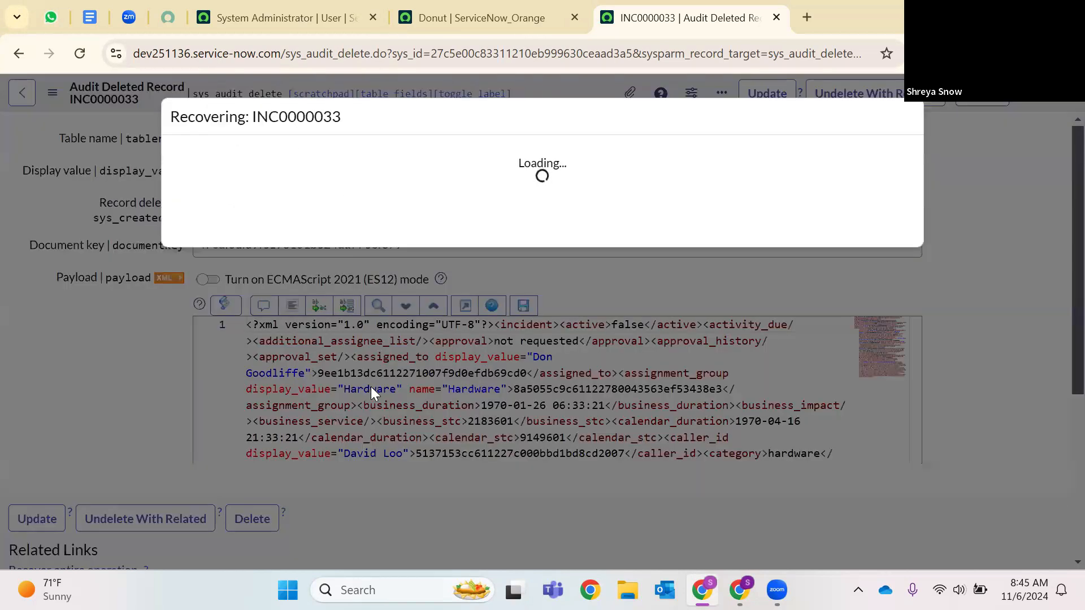
left_click(882, 251)
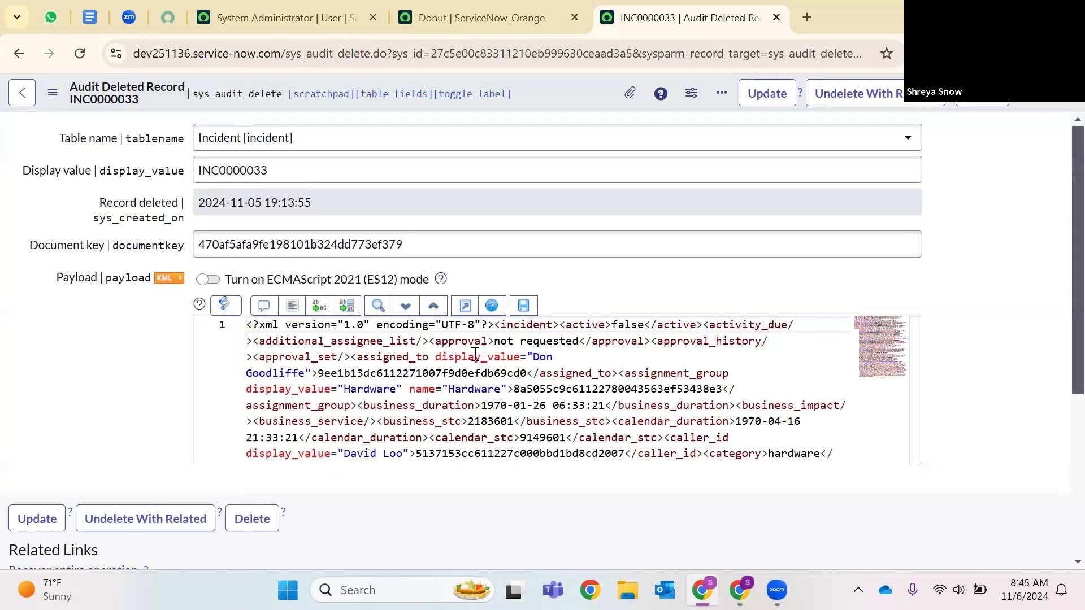
- Look at the incident list again and close the audit deleted record's tab
left_click(339, 175)
left_click(494, 2)
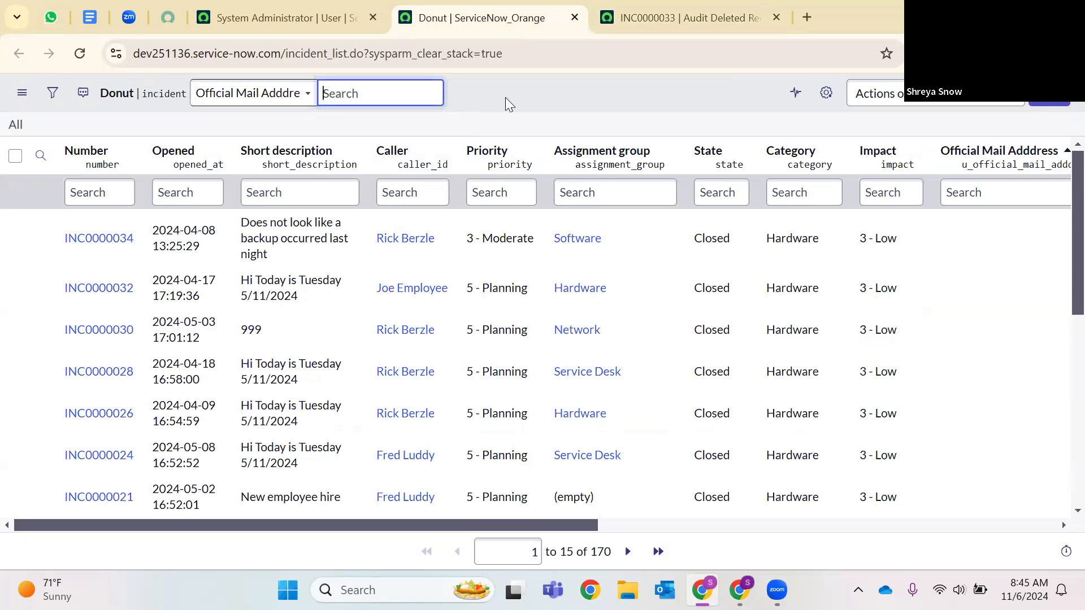
left_click(697, 4)
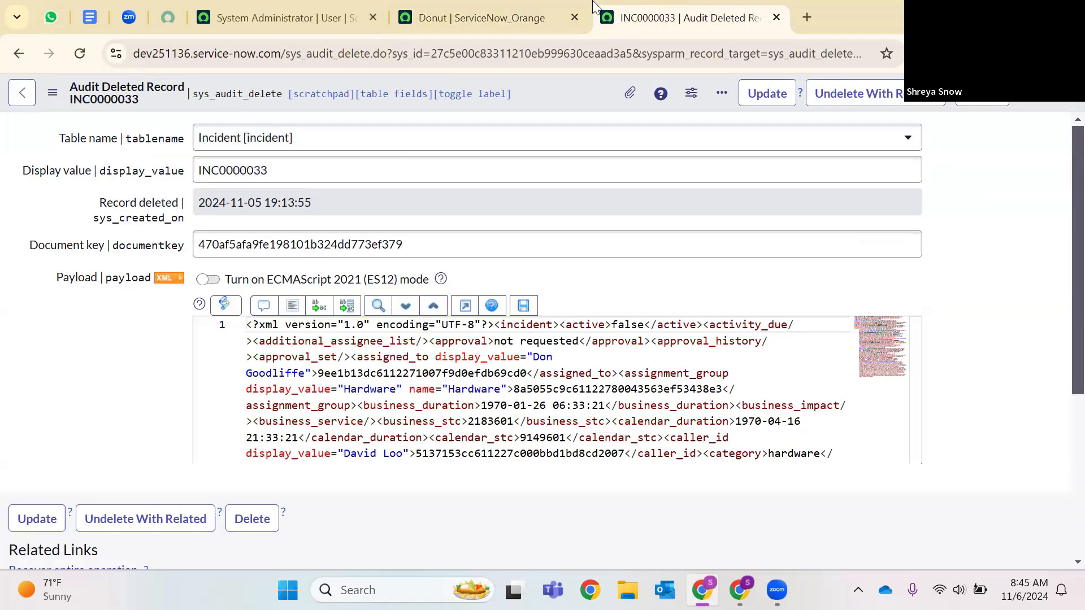
left_click(777, 17)
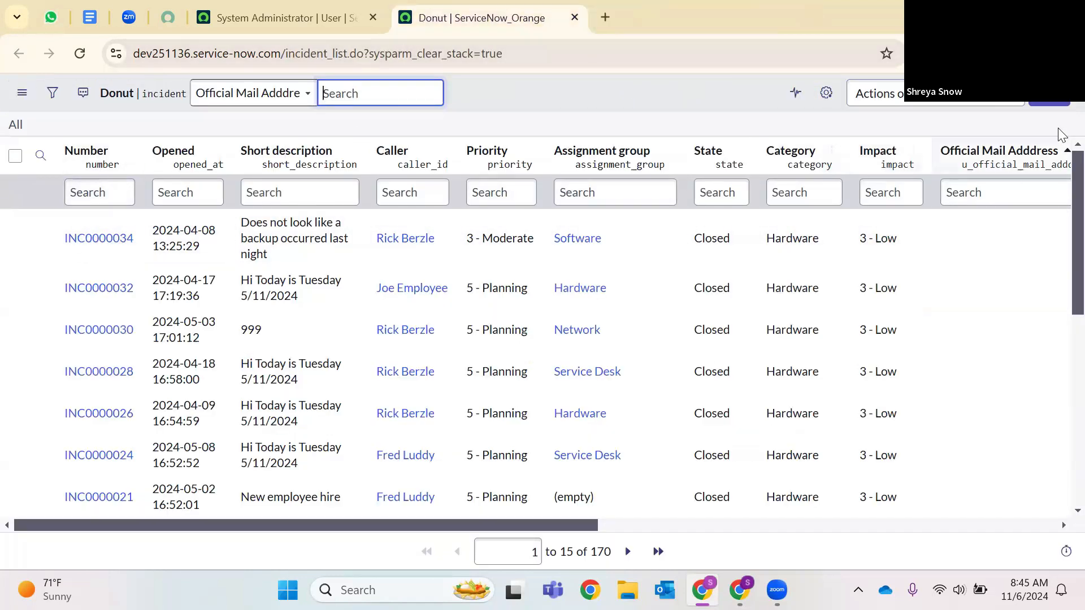
- Start a new incident record and look at the configuration options available for its Number field
left_click(1049, 97)
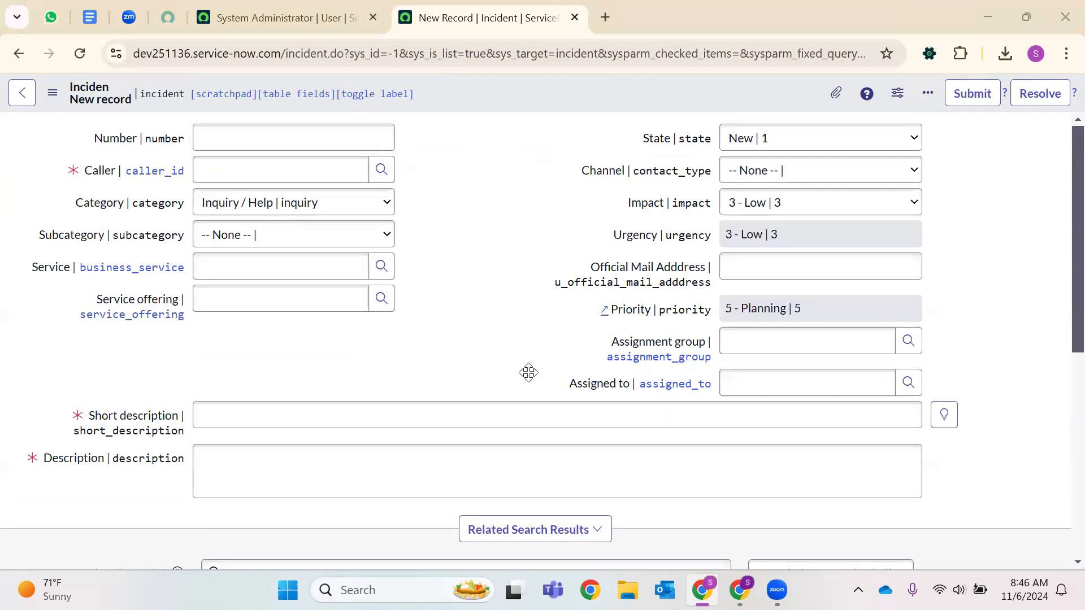
right_click(115, 142)
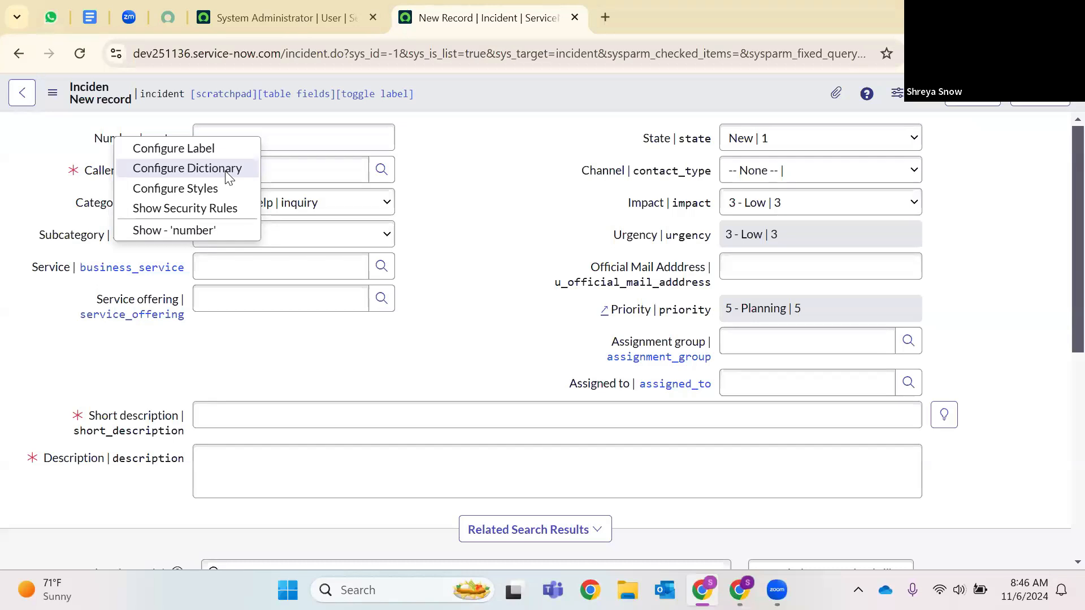
left_click(439, 232)
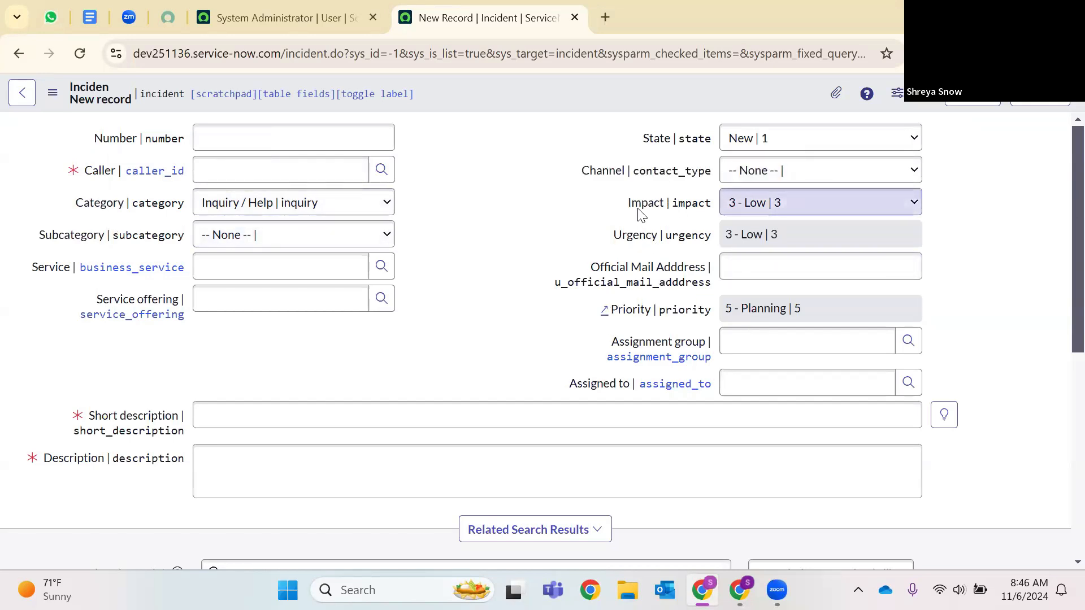
- Look through the State choices and the rest of the new incident form, including the Resolution Information section
left_click(733, 139)
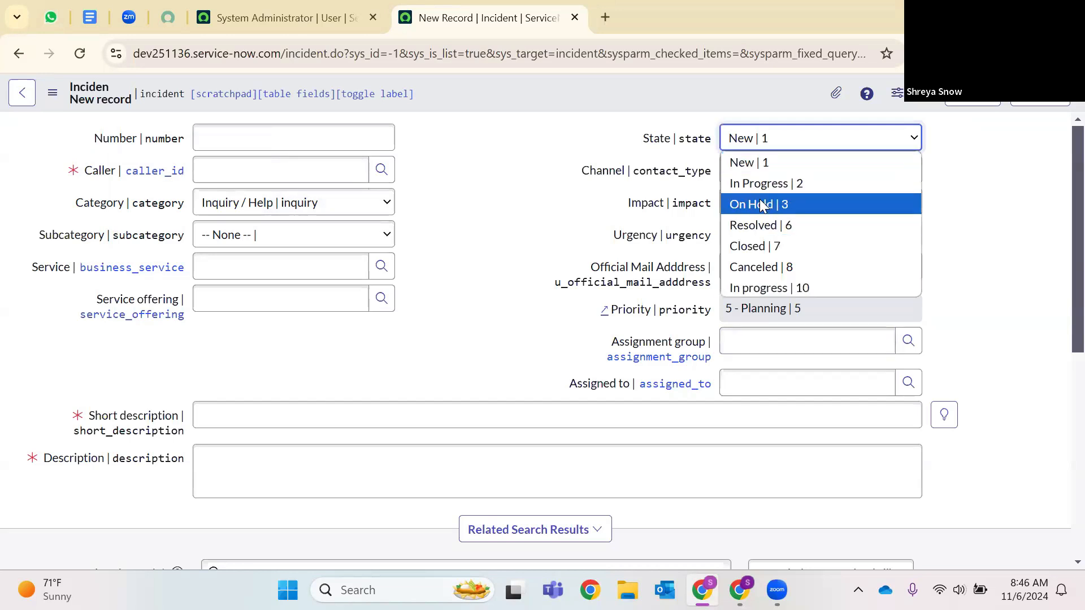
scroll(440, 339, "down", 5)
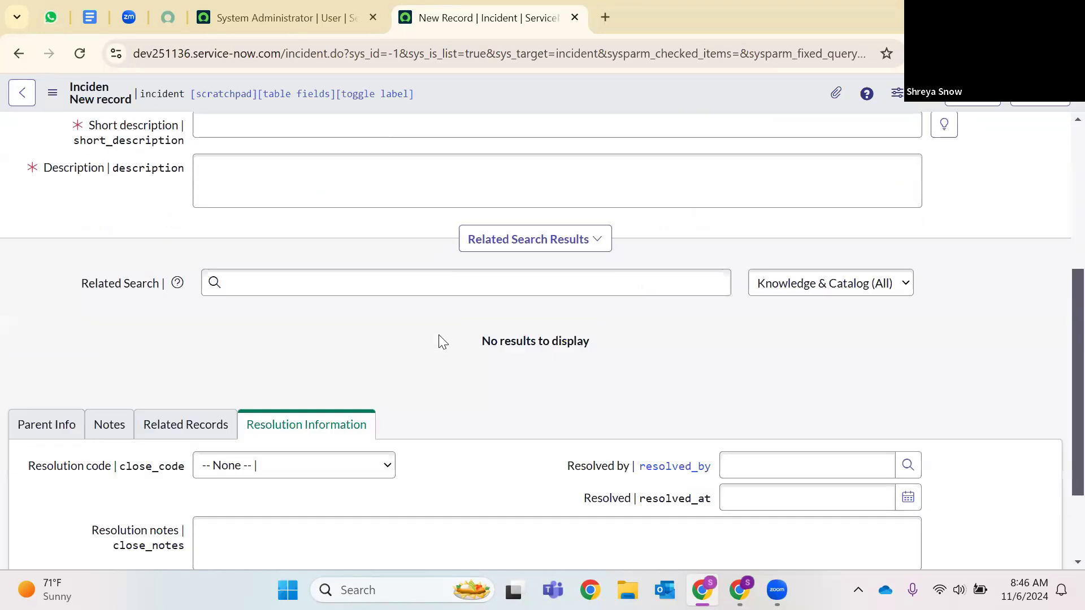
scroll(527, 358, "down", 2)
scroll(559, 325, "up", 7)
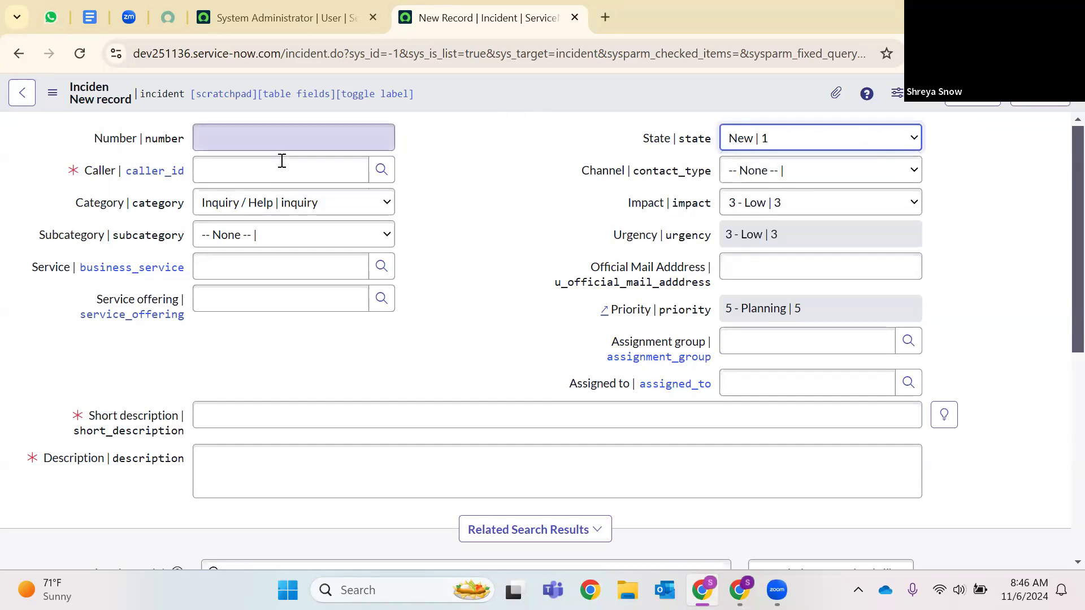
- Bring up the configuration options of the Number field on the new incident form again
right_click(121, 140)
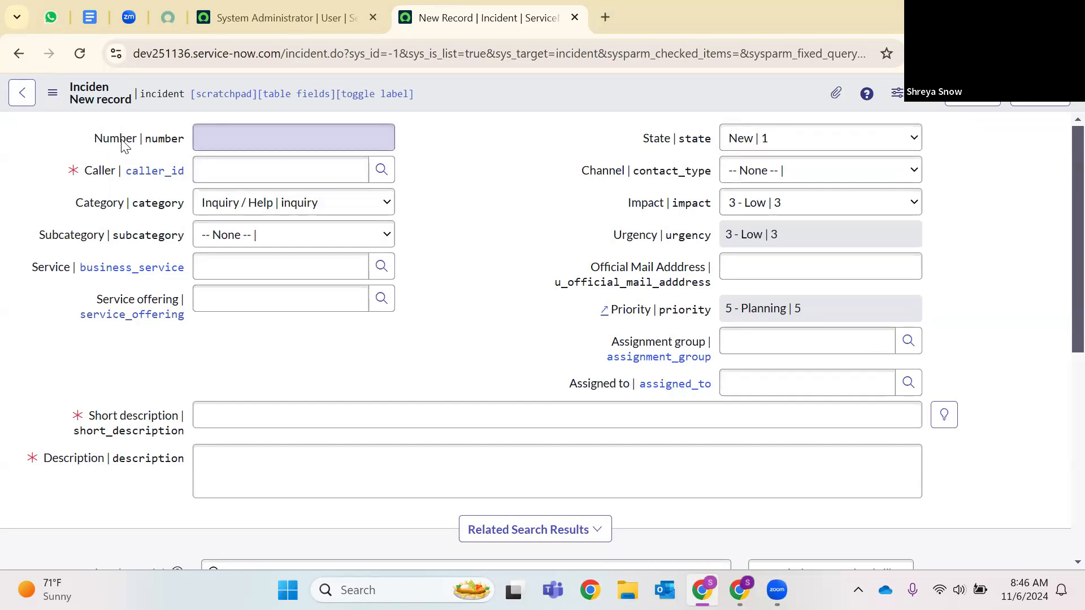
right_click(122, 141)
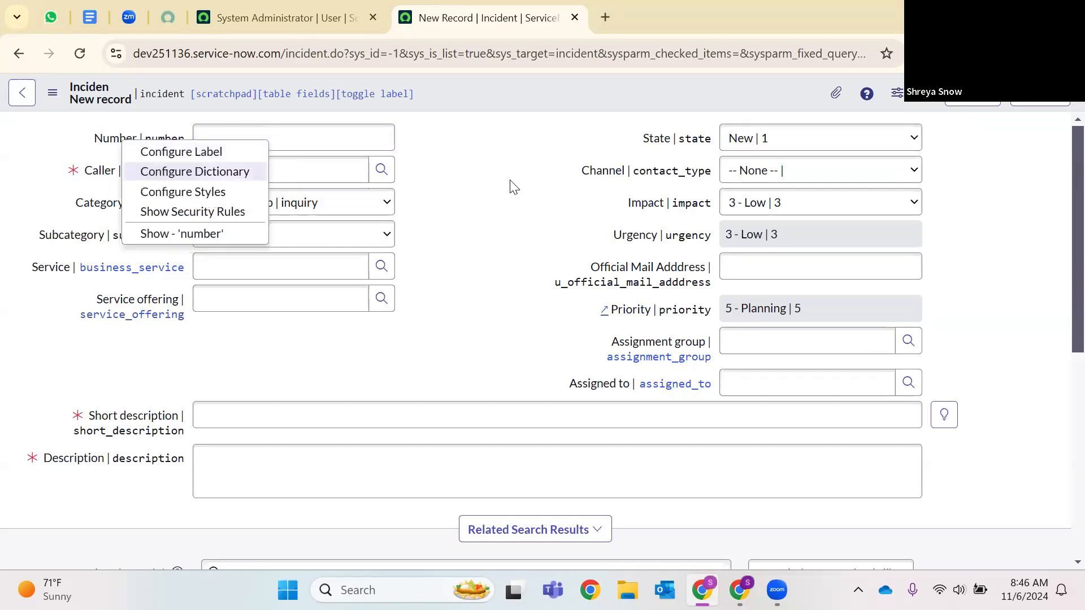
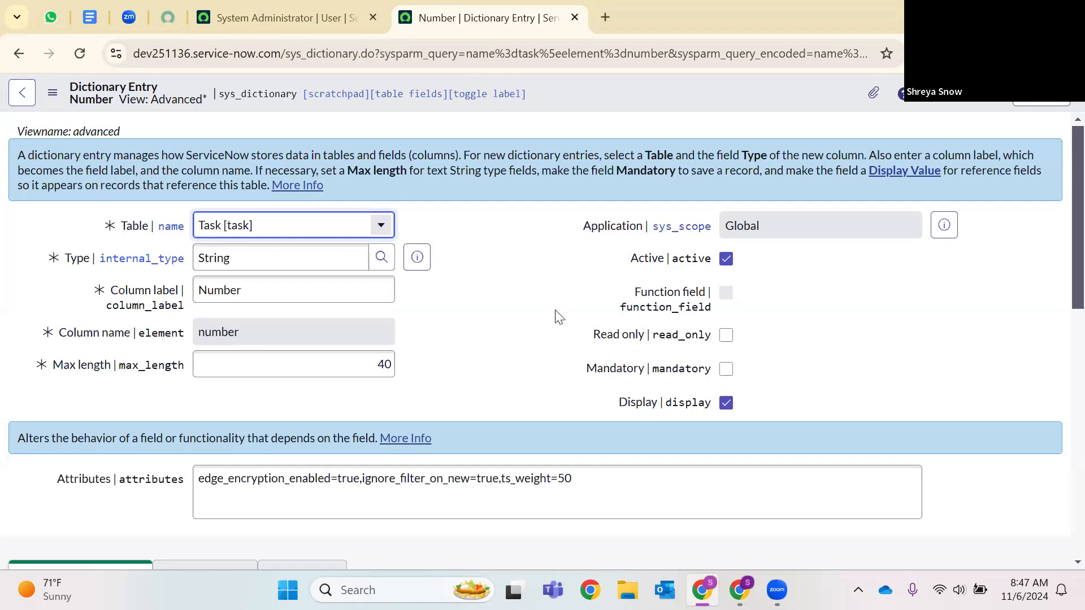
- Review the Number field's dictionary overrides, open the incident row's Override default value for editing, and return to the new incident form
scroll(497, 302, "down", 2)
scroll(451, 291, "down", 7)
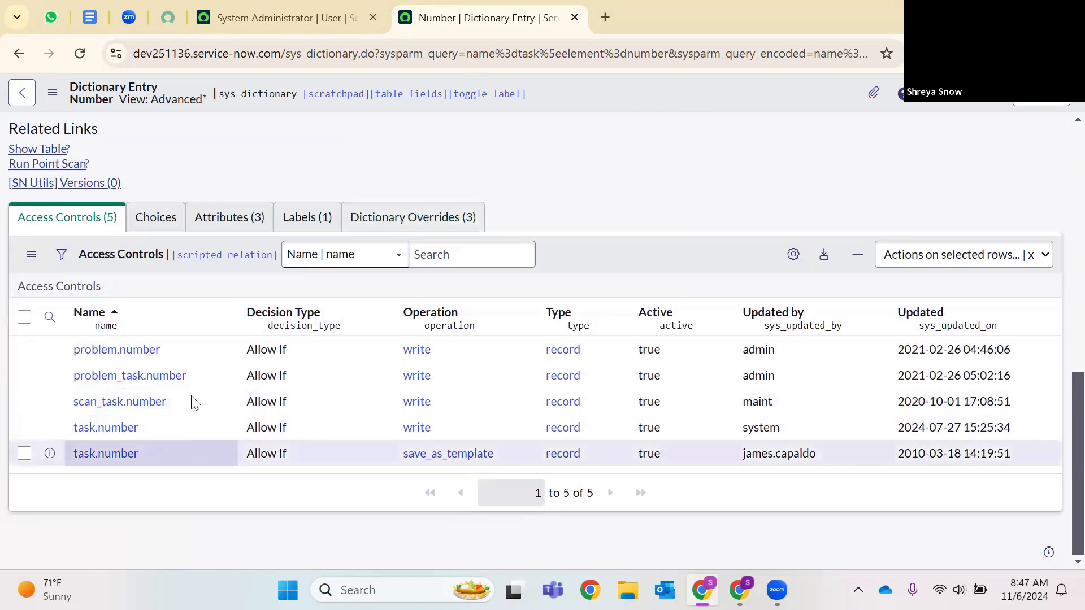
left_click(424, 218)
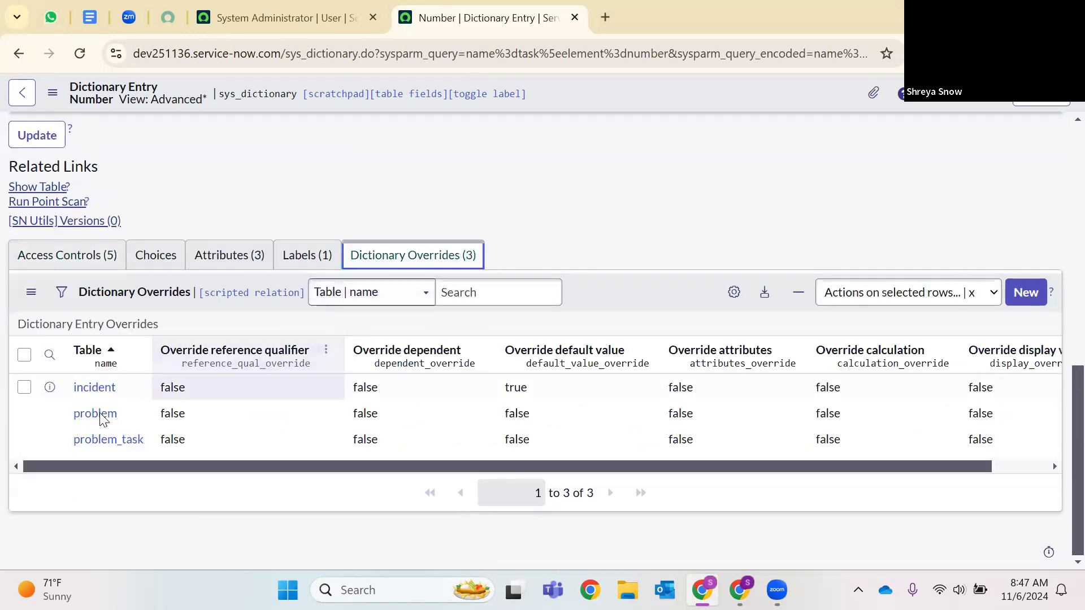
left_click(561, 392)
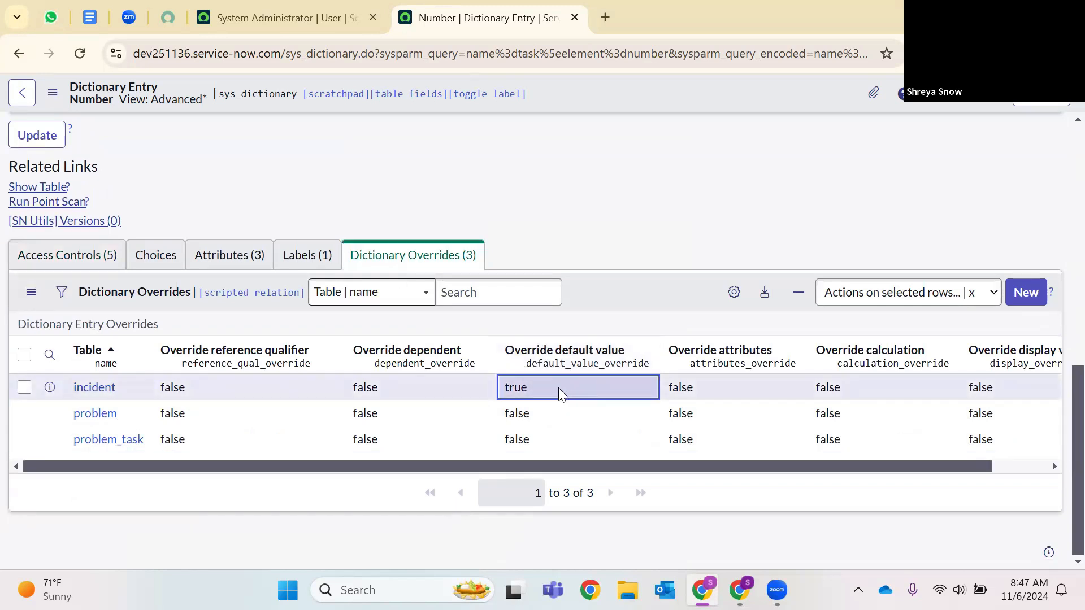
double_click(559, 391)
left_click(546, 394)
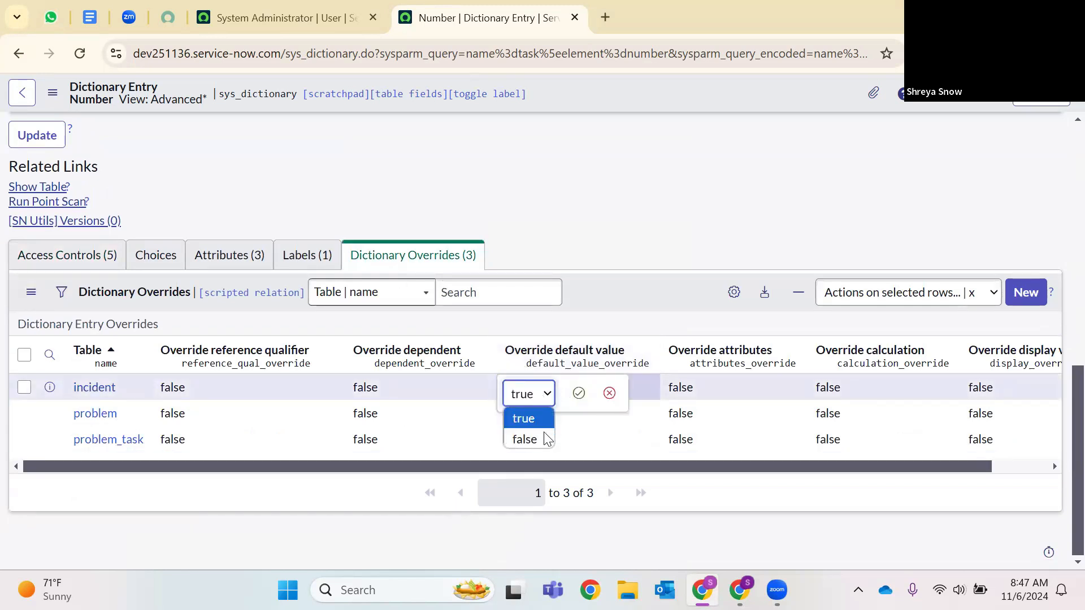
left_click(569, 421)
left_click(578, 393)
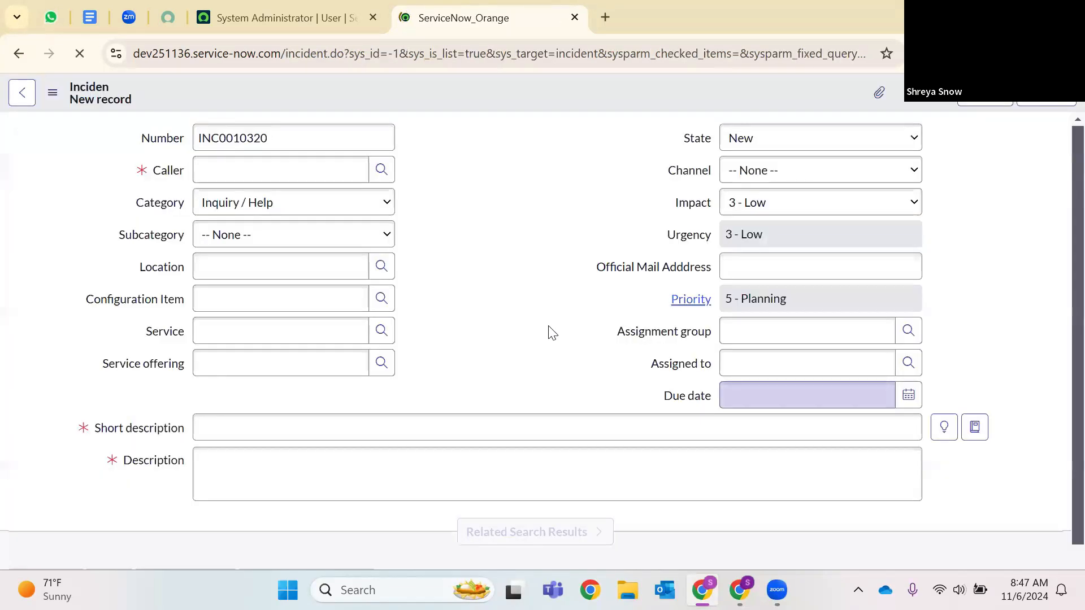
- Pick a caller and enter Tes as the short description, discarding both by reloading the new incident form
left_click(300, 167)
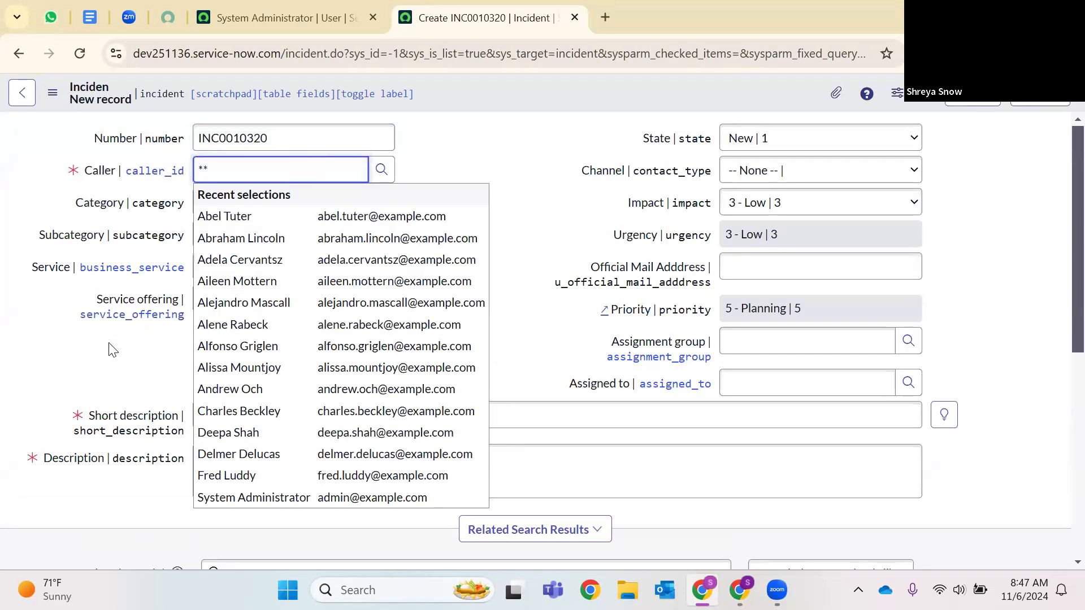
left_click(235, 324)
left_click(232, 423)
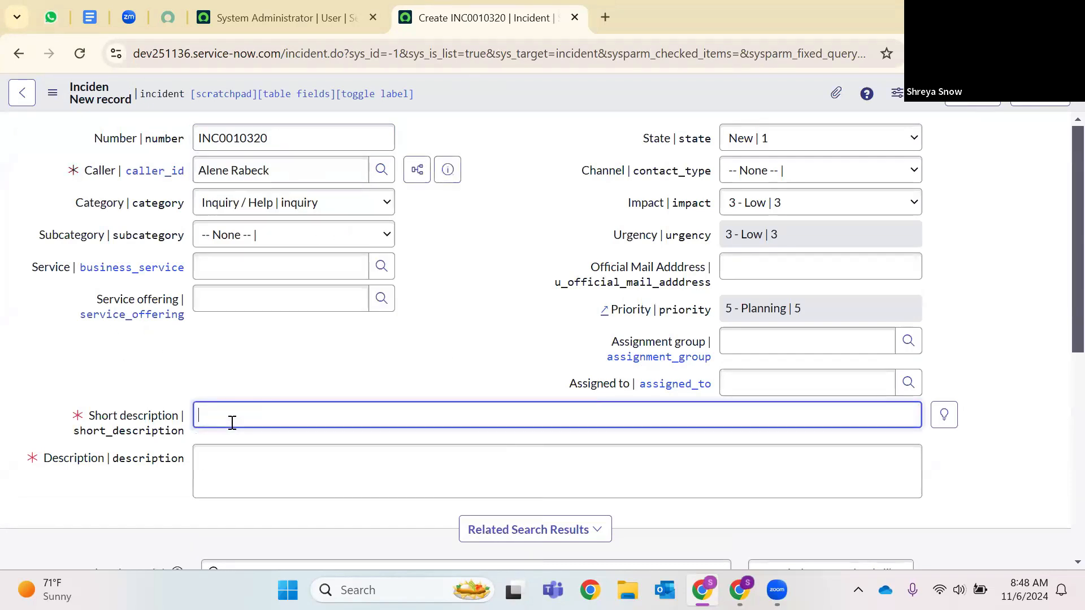
type("Tes")
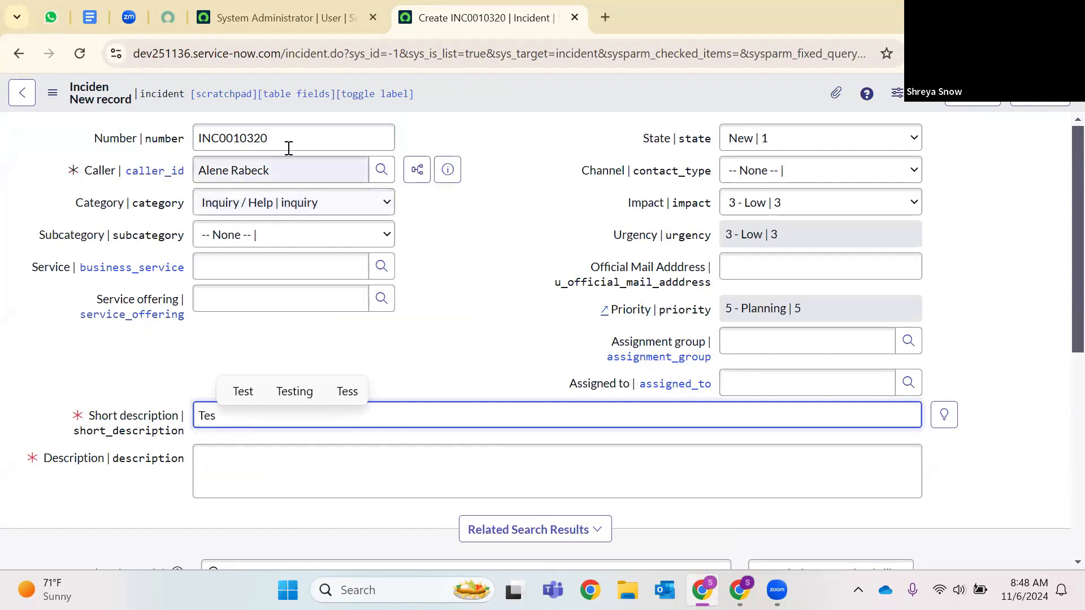
left_click(282, 141)
double_click(282, 142)
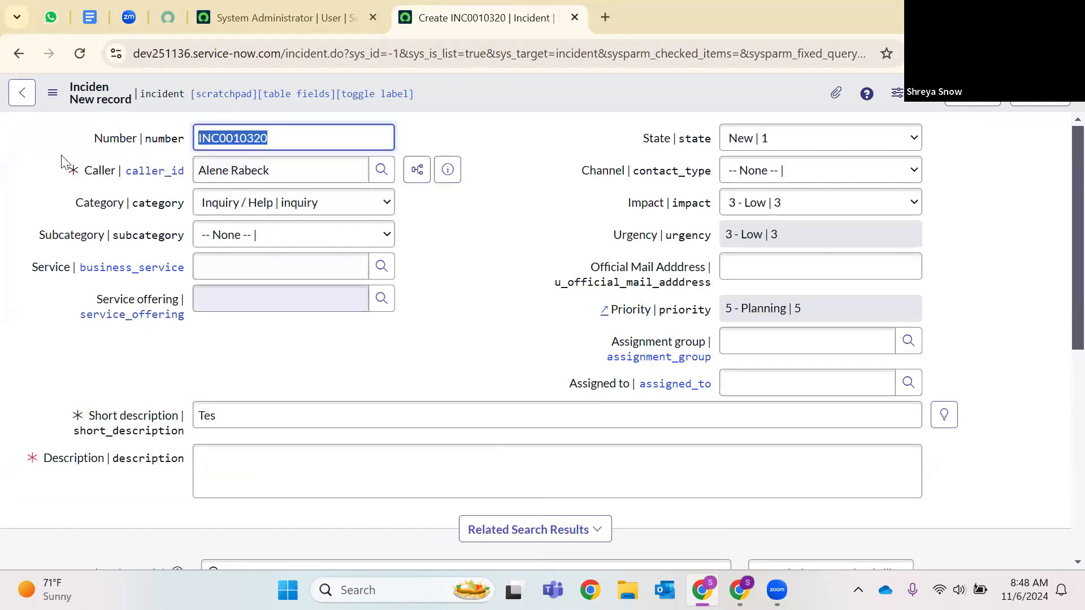
key("F5")
- Make the State field mandatory in its dictionary entry and update the record
left_click(615, 160)
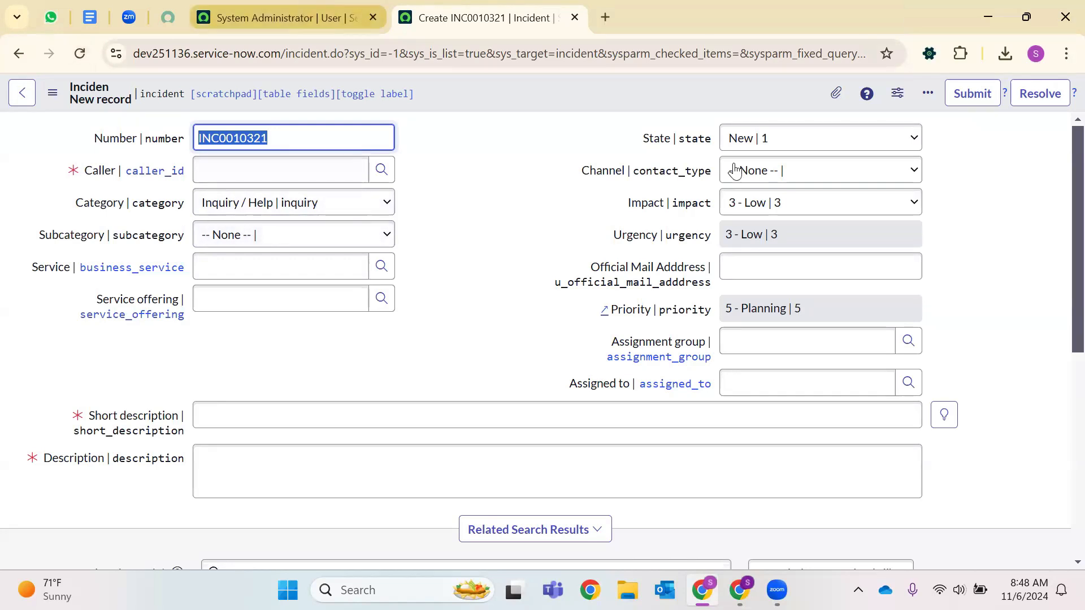
right_click(652, 137)
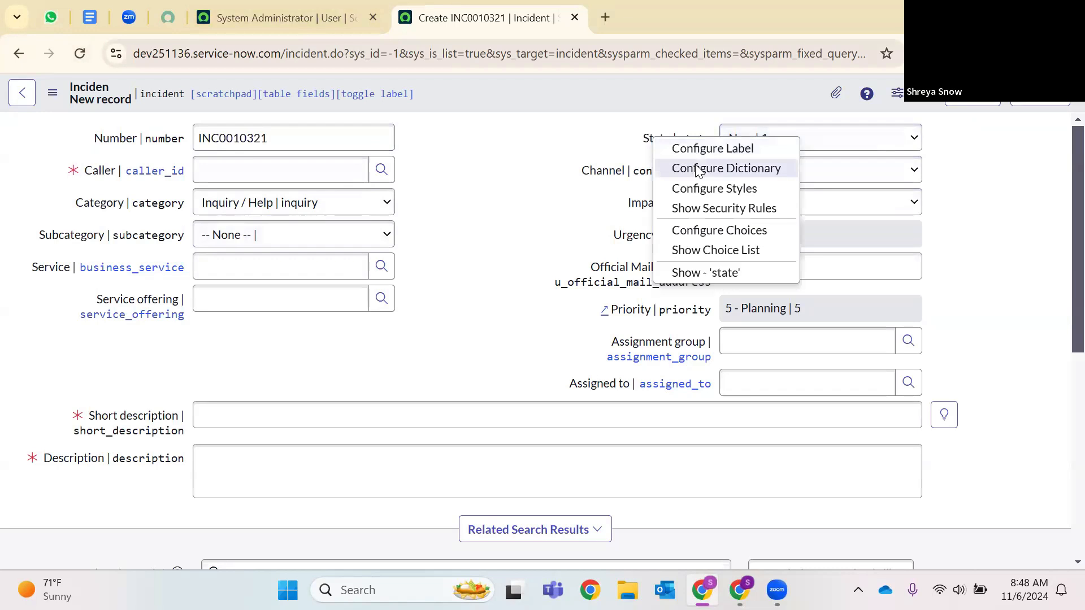
left_click(729, 173)
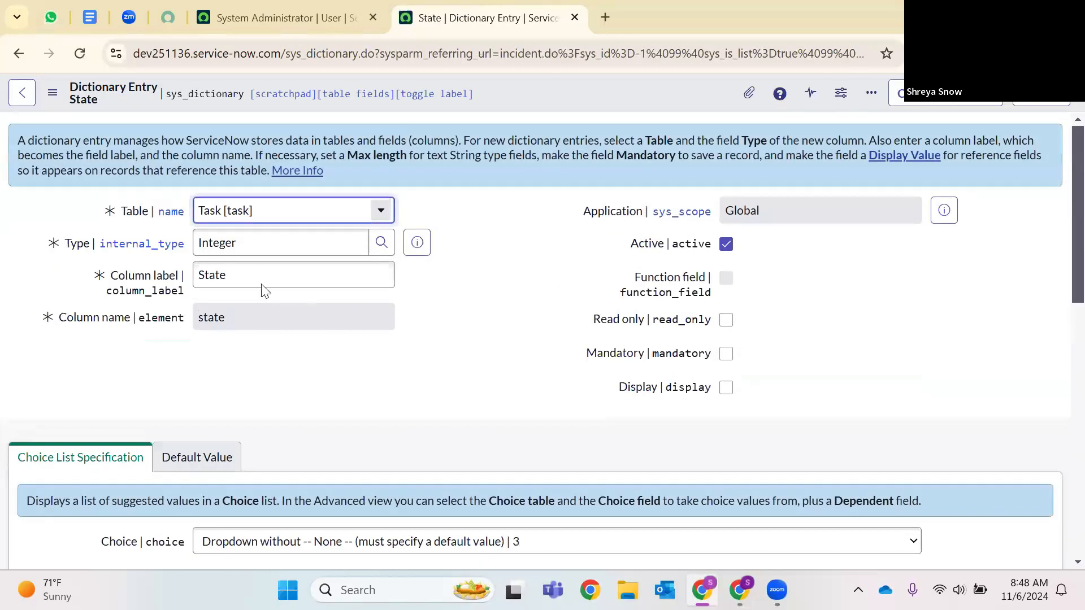
left_click_drag(235, 279, 195, 291)
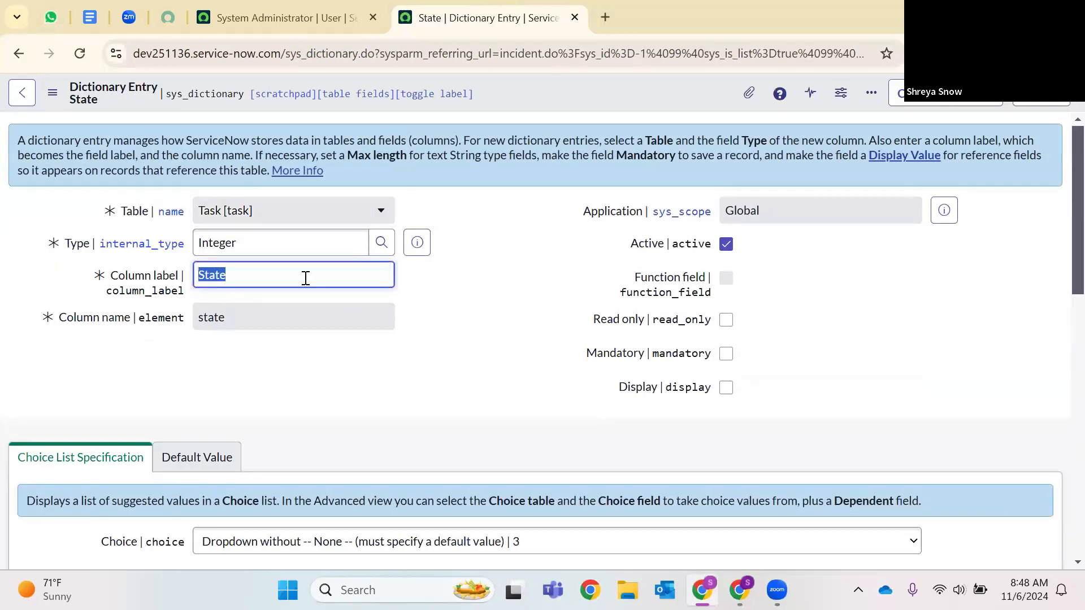
left_click(725, 355)
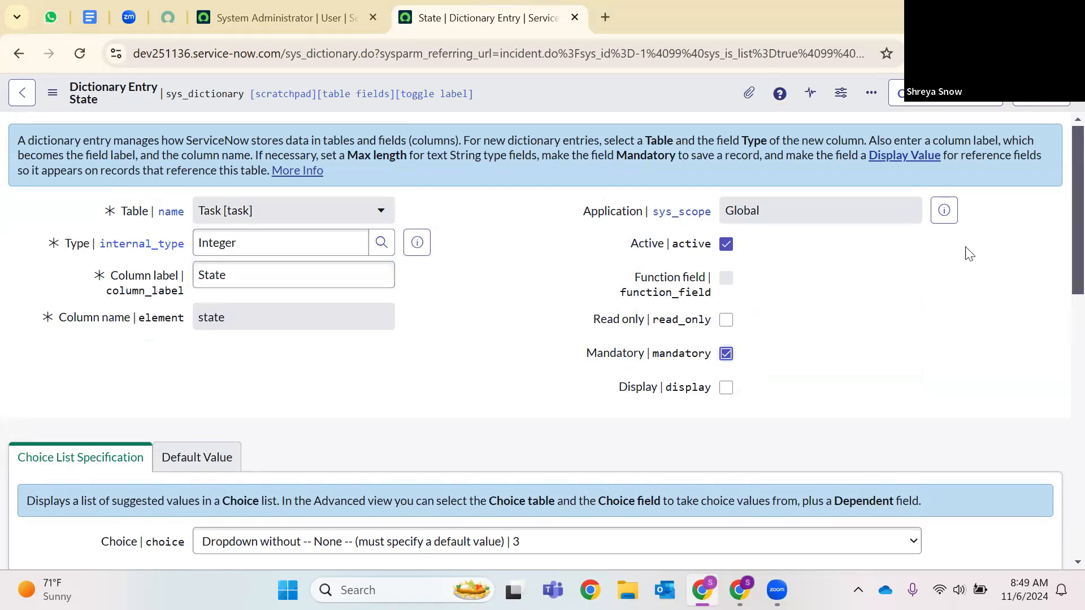
left_click(1040, 94)
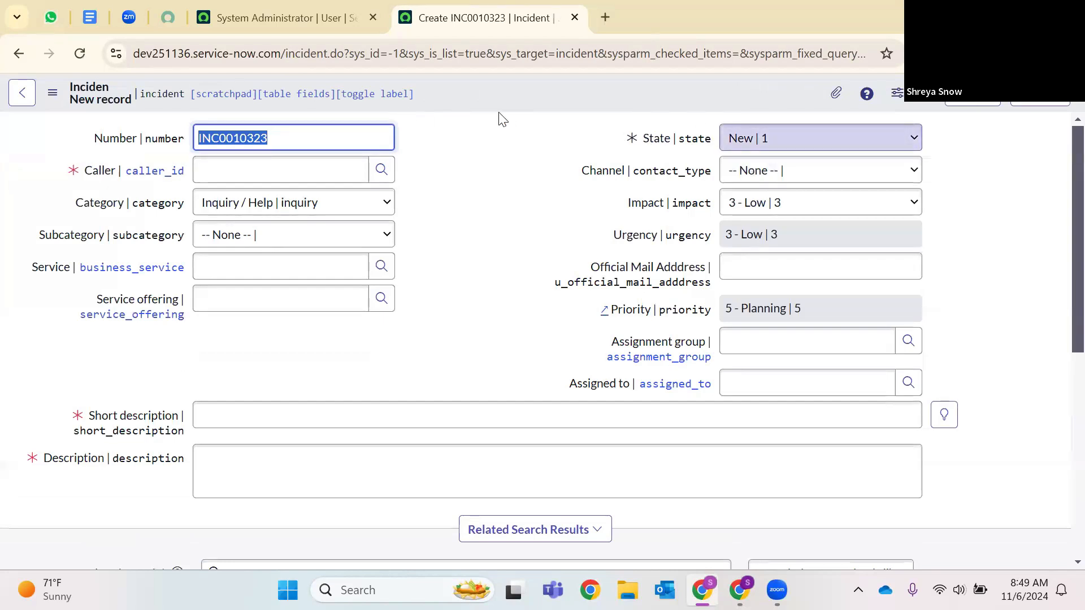
- Set the State field's Choice option to Dropdown with -- None -- in its dictionary entry and update the record
left_click(729, 138)
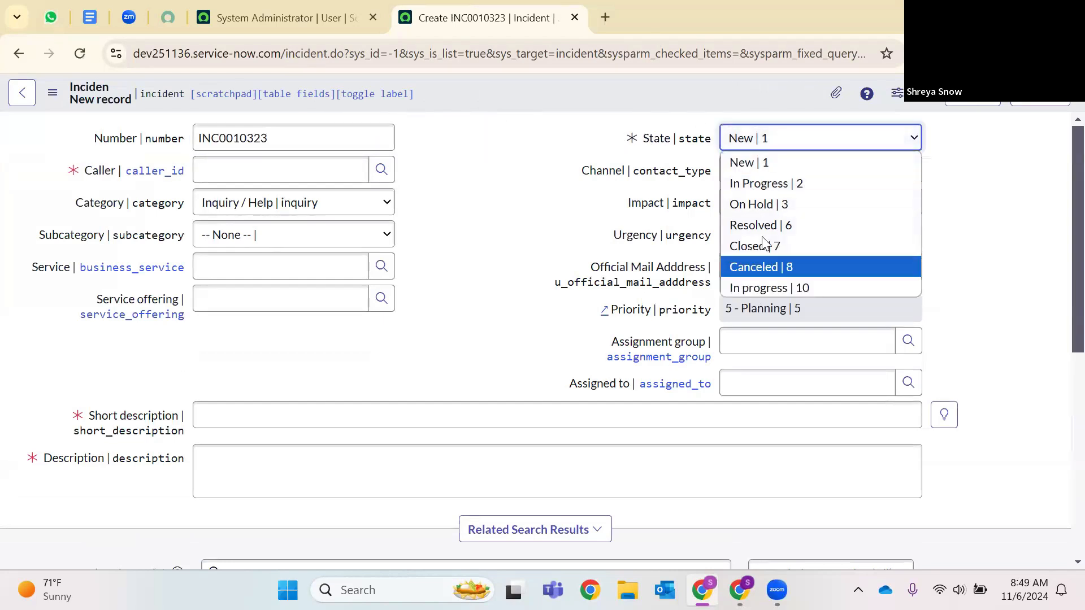
left_click(653, 145)
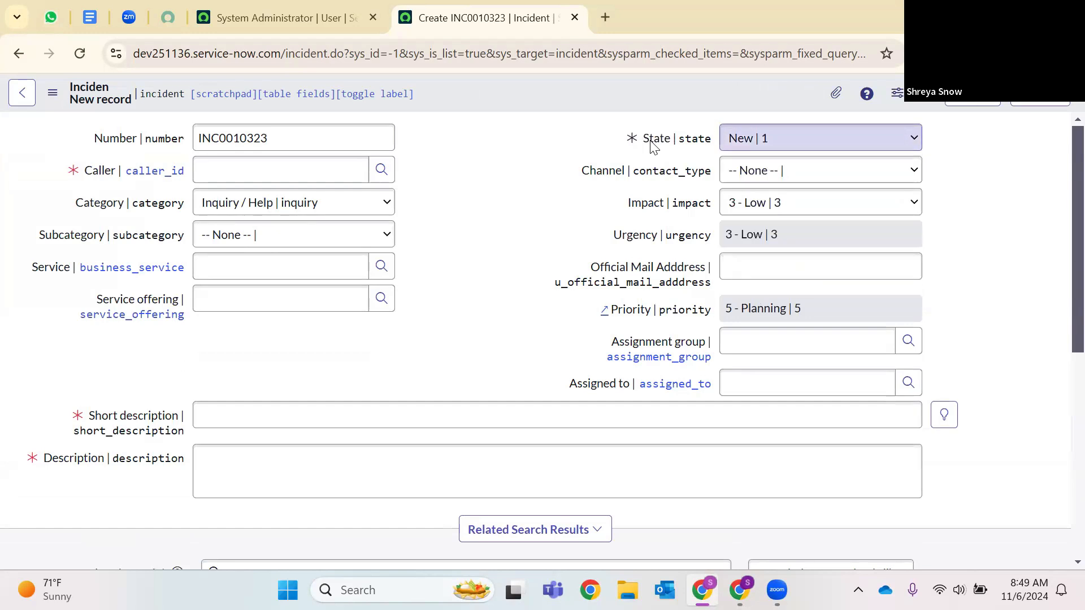
right_click(653, 145)
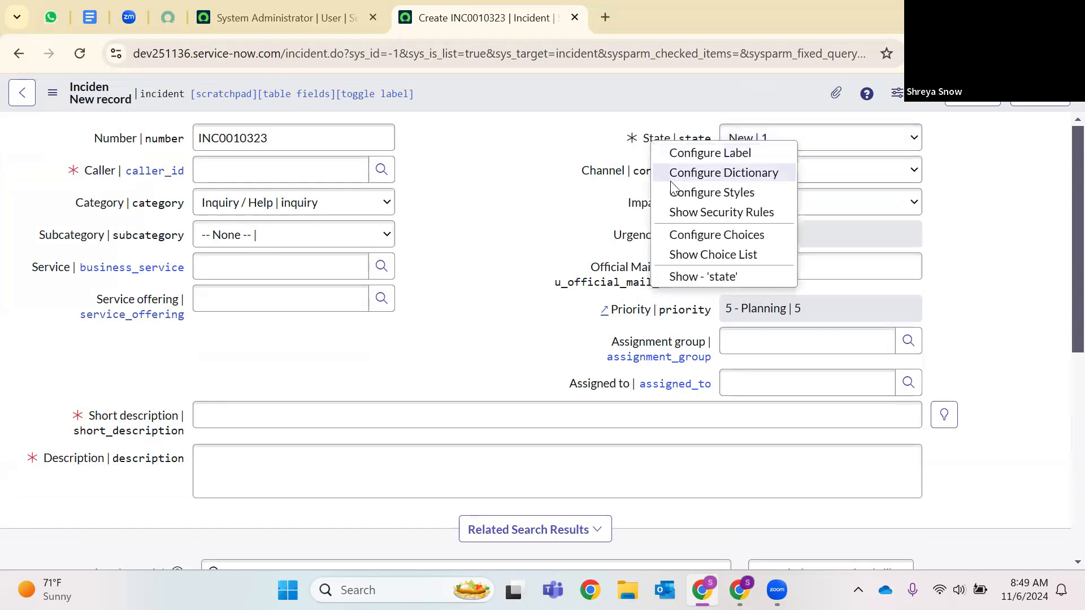
left_click(973, 188)
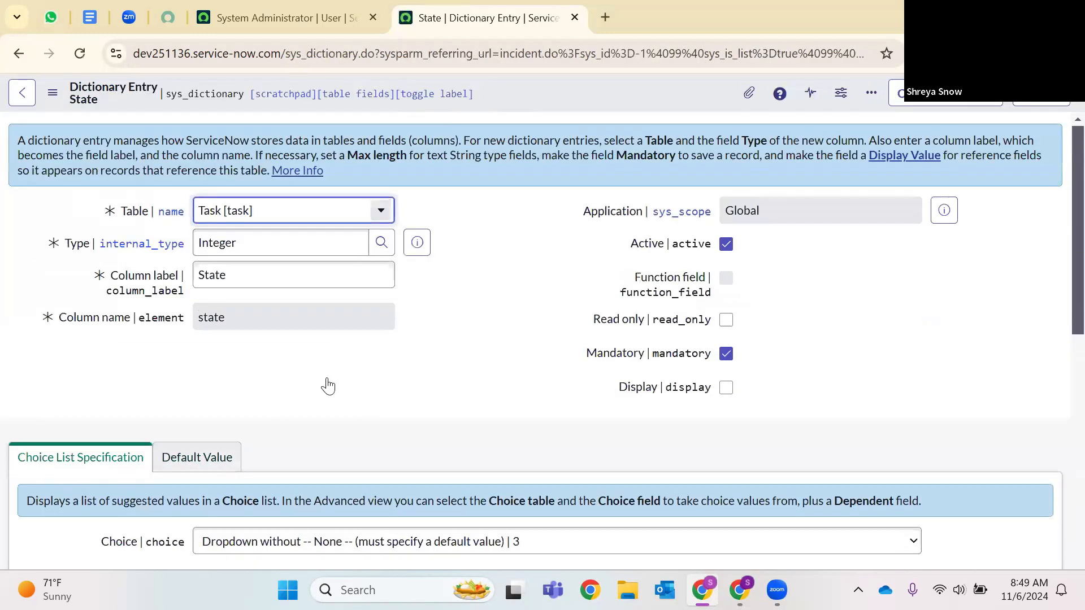
scroll(327, 379, "down", 8)
left_click(182, 224)
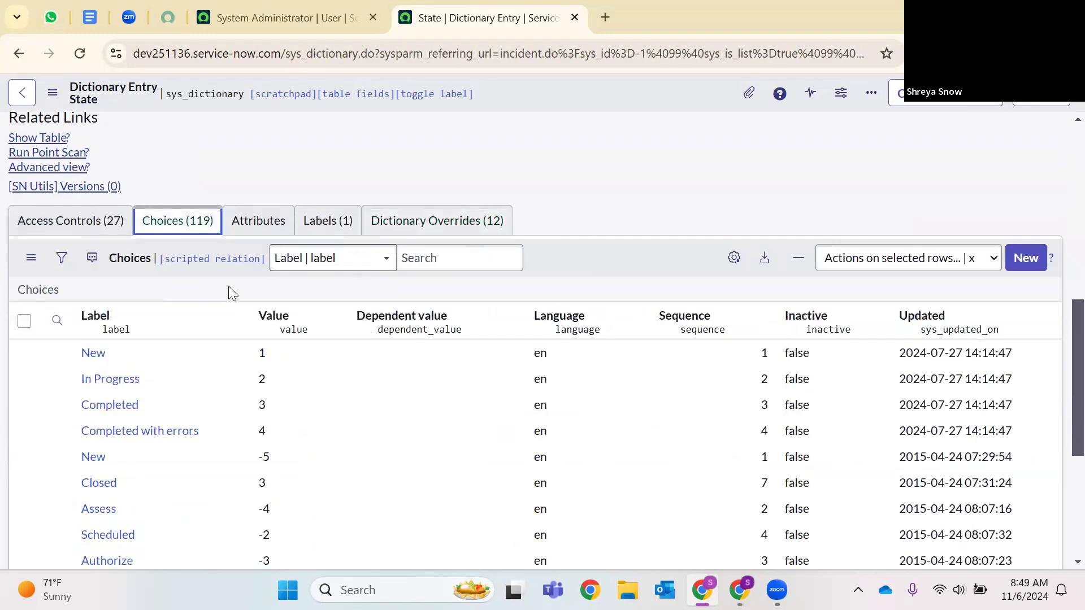
scroll(389, 205, "up", 5)
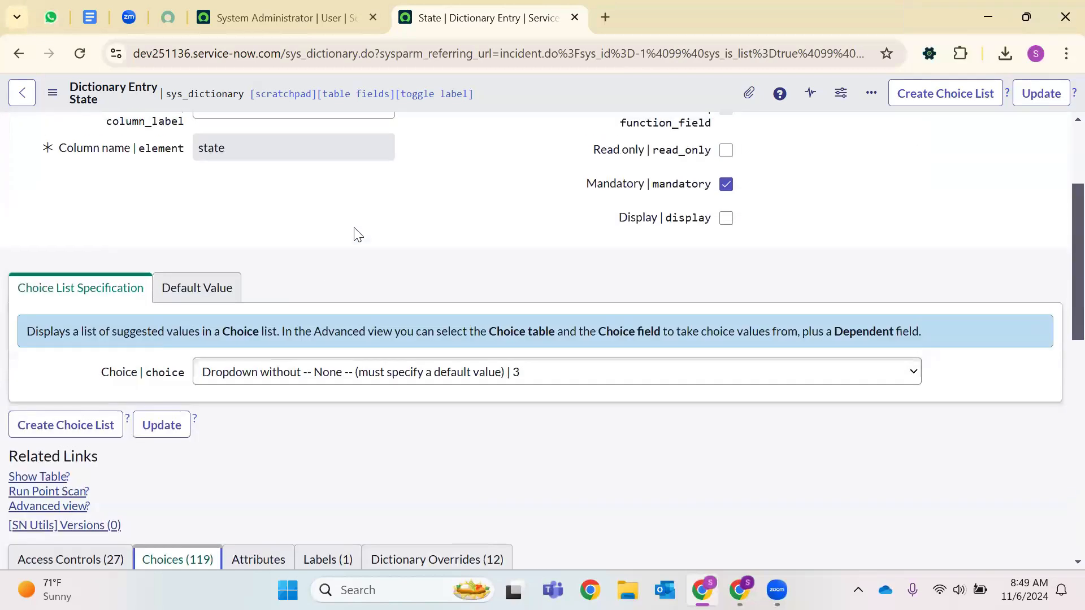
left_click(253, 373)
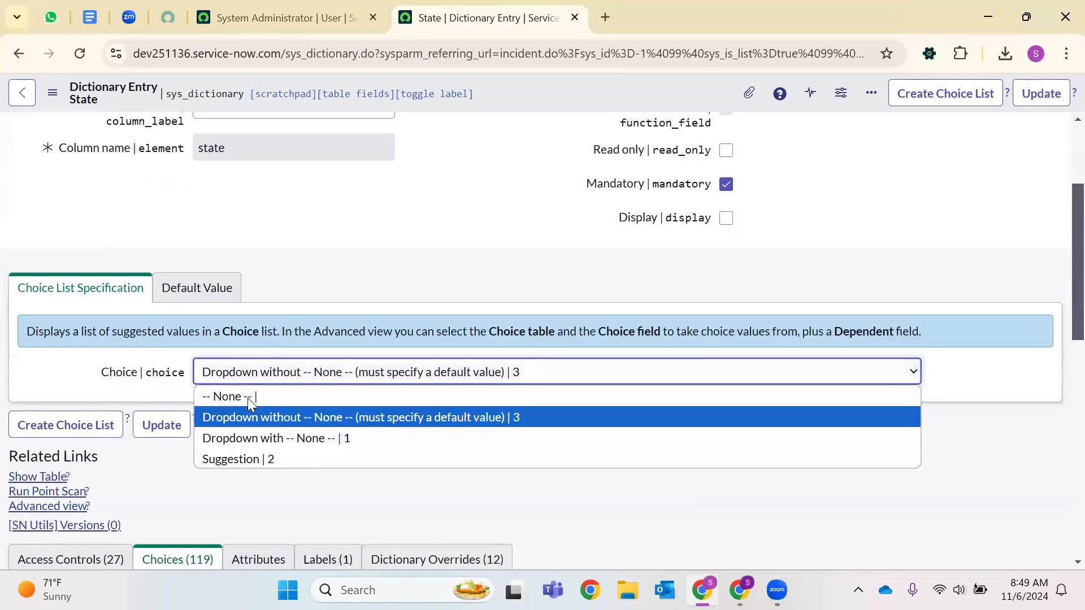
left_click(236, 438)
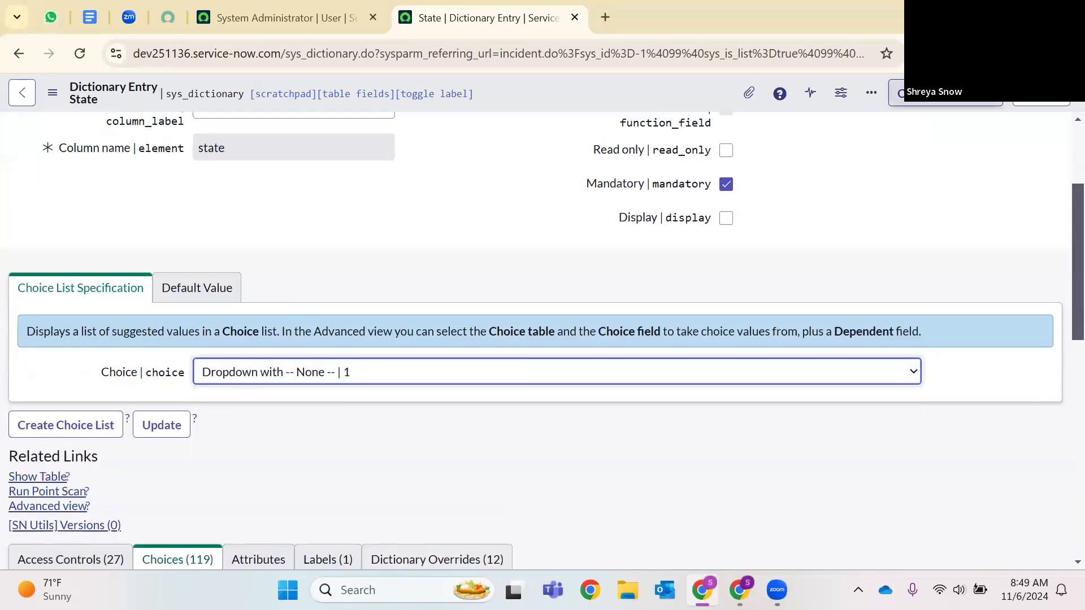
left_click(1040, 94)
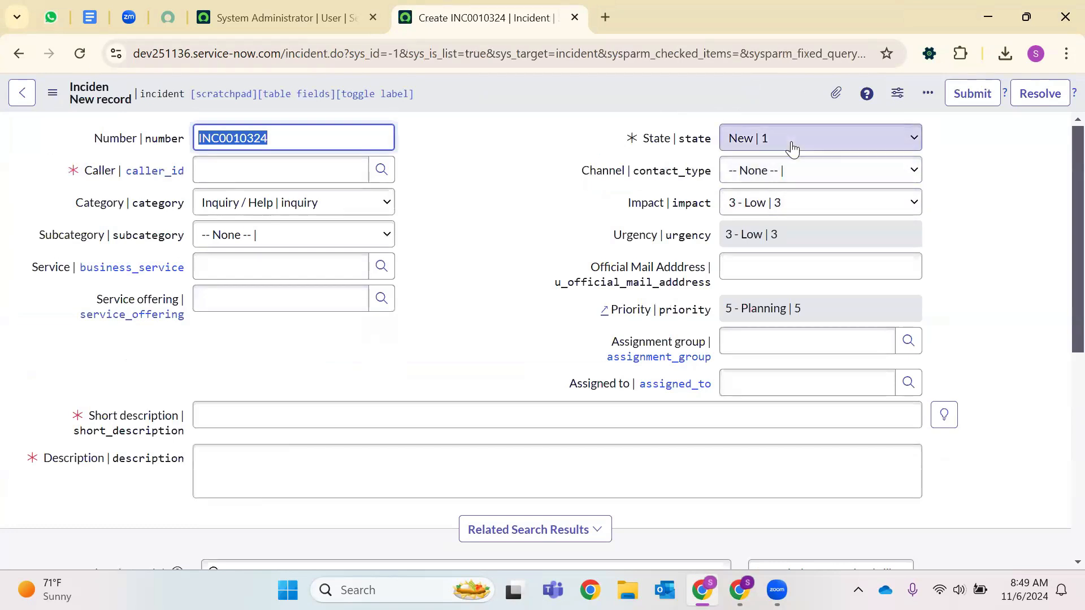
- Choose -- None -- as the State on the new incident and reopen the State field's dictionary entry
left_click(793, 147)
left_click(779, 163)
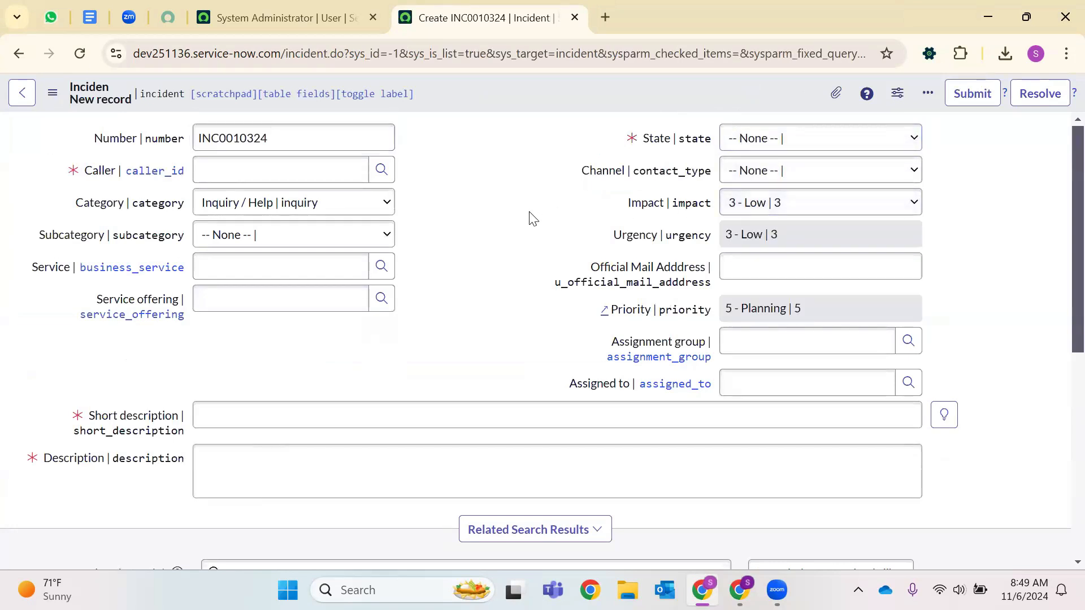
right_click(659, 141)
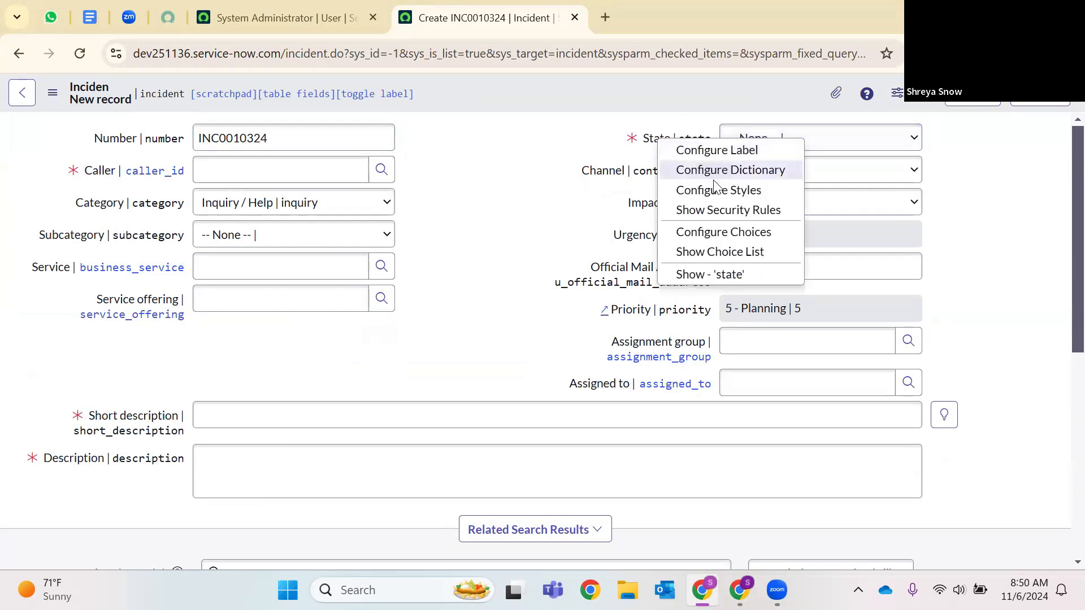
left_click(716, 170)
left_click(606, 175)
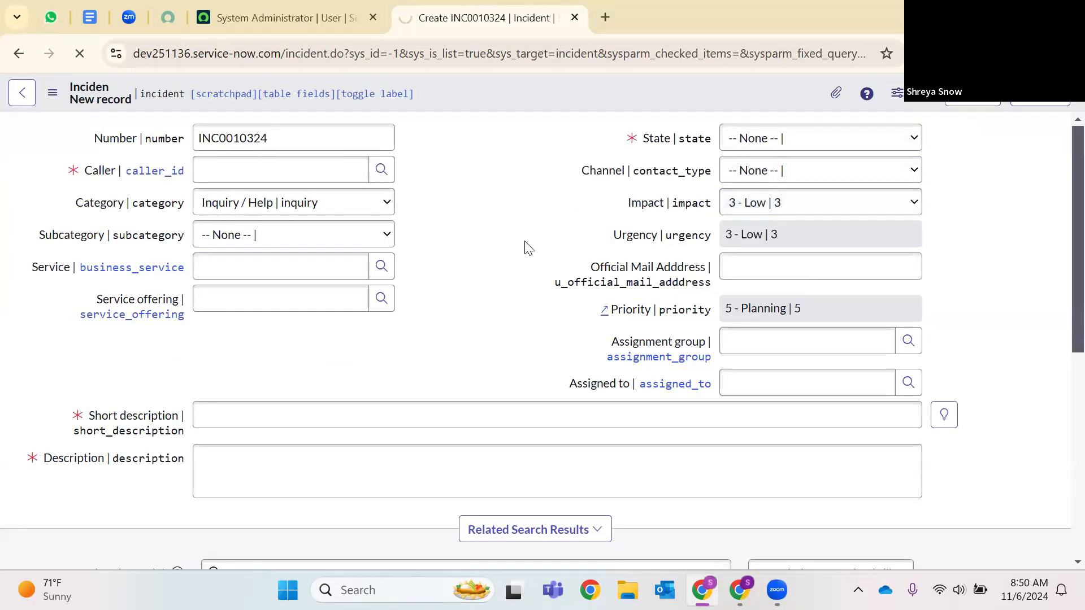
- Personalize the columns of the State field's Choices list by adding Table directly after Value
scroll(429, 274, "down", 10)
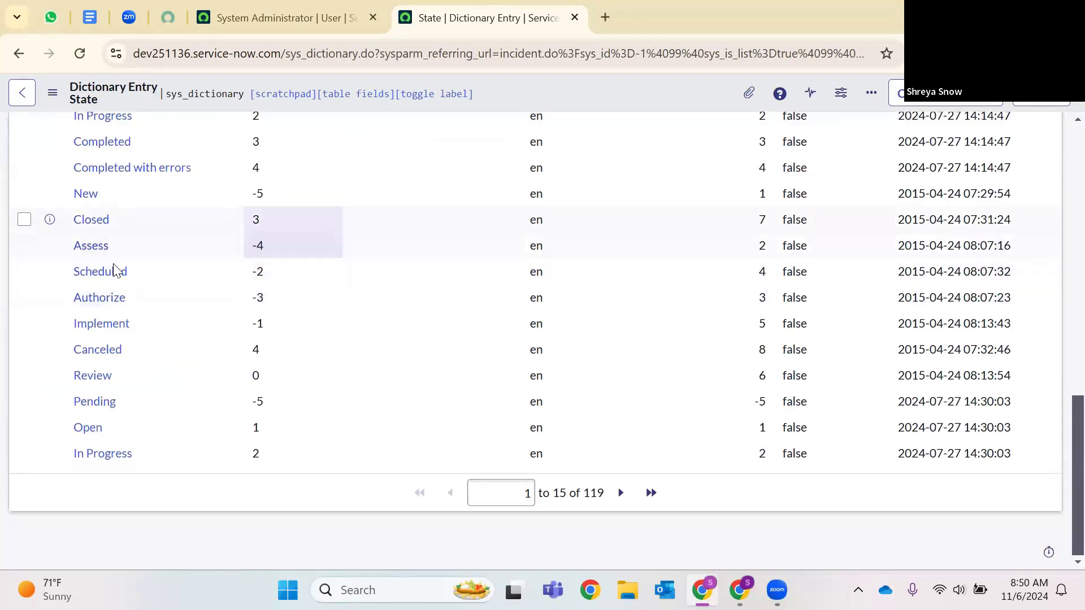
scroll(465, 288, "up", 3)
scroll(467, 286, "down", 3)
scroll(499, 252, "up", 5)
left_click(742, 249)
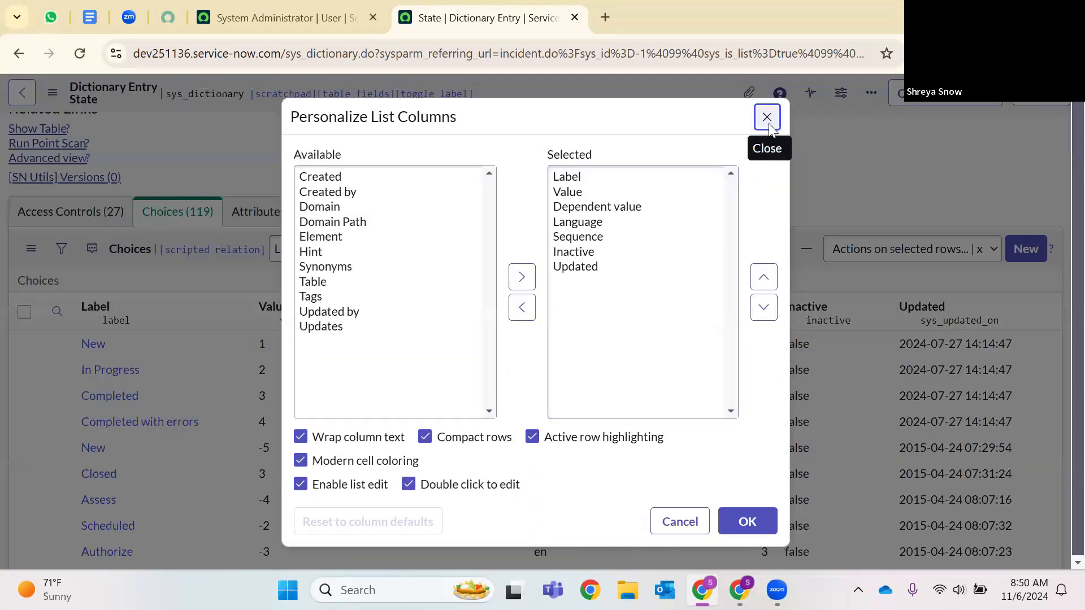
left_click(315, 282)
left_click(521, 276)
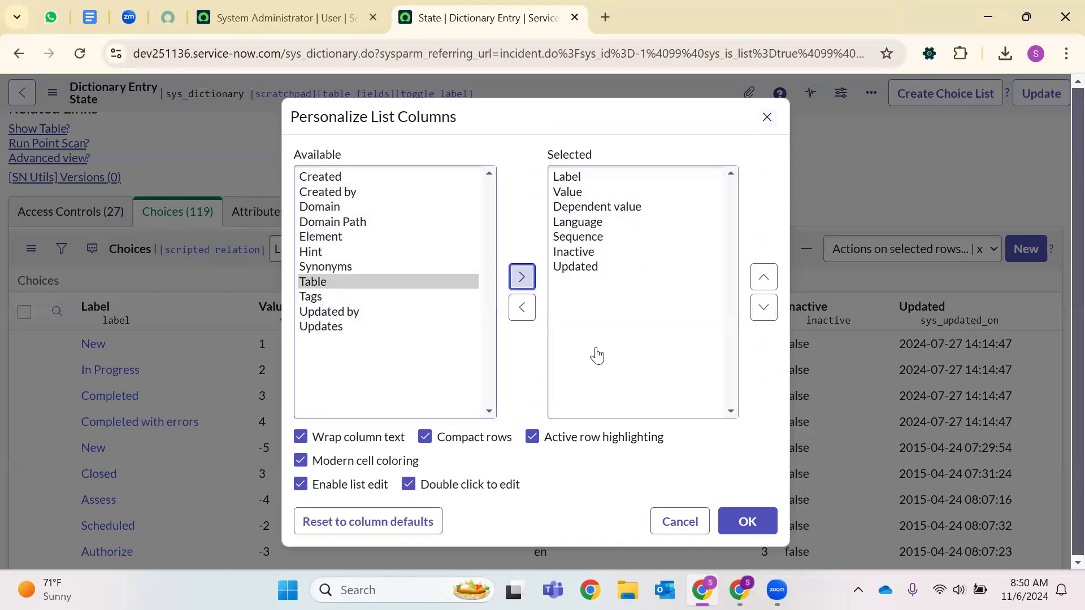
left_click(764, 277)
left_click(763, 277)
left_click(764, 277)
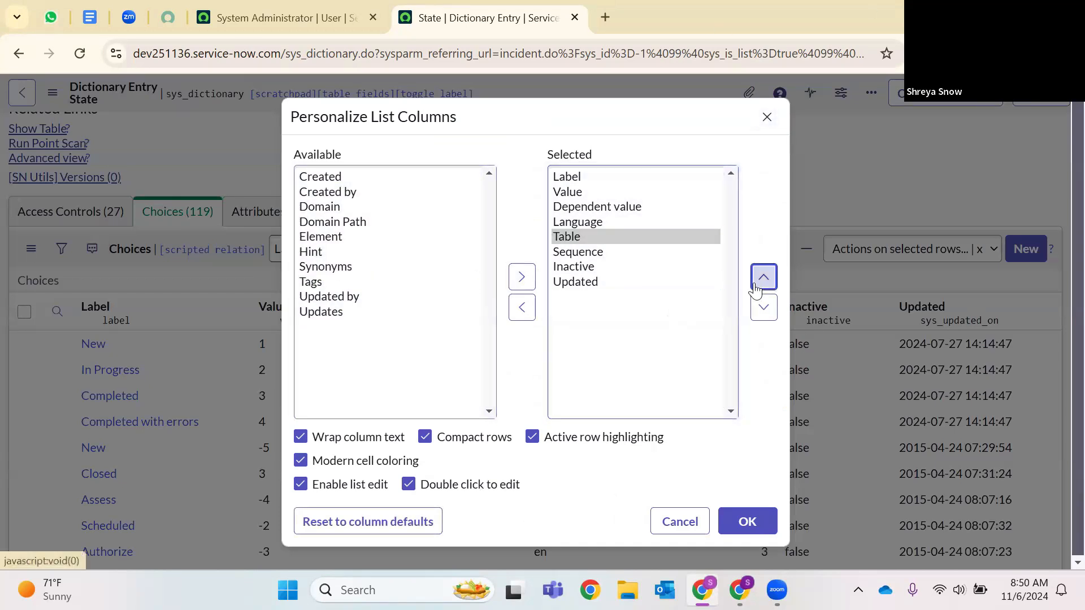
left_click(764, 277)
left_click(764, 277)
left_click(746, 521)
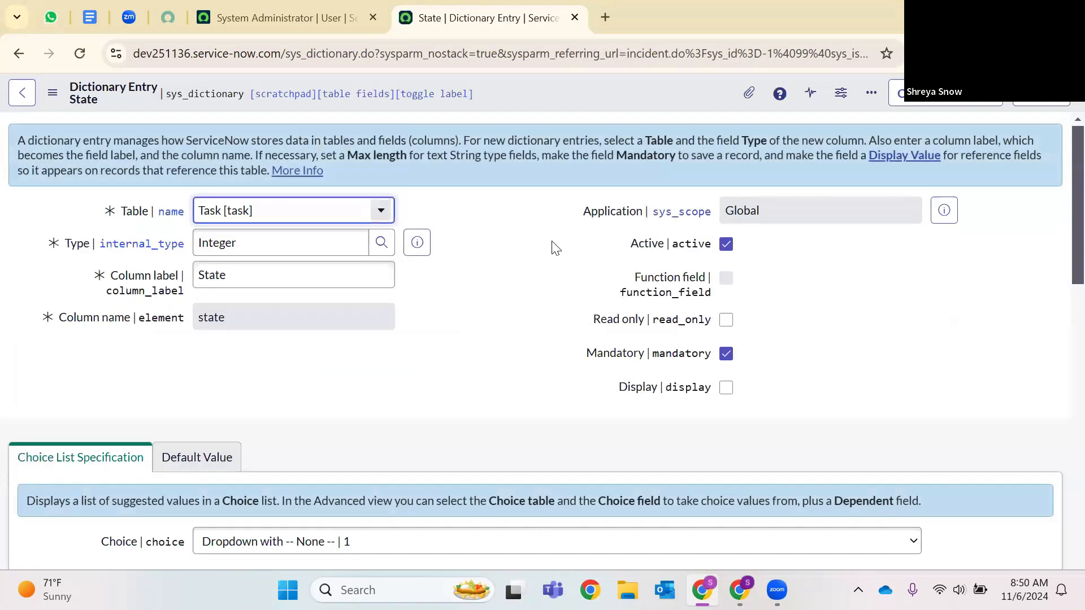
- Examine which table each State choice belongs to in the Choices list of the dictionary entry
scroll(557, 241, "down", 15)
scroll(715, 252, "up", 6)
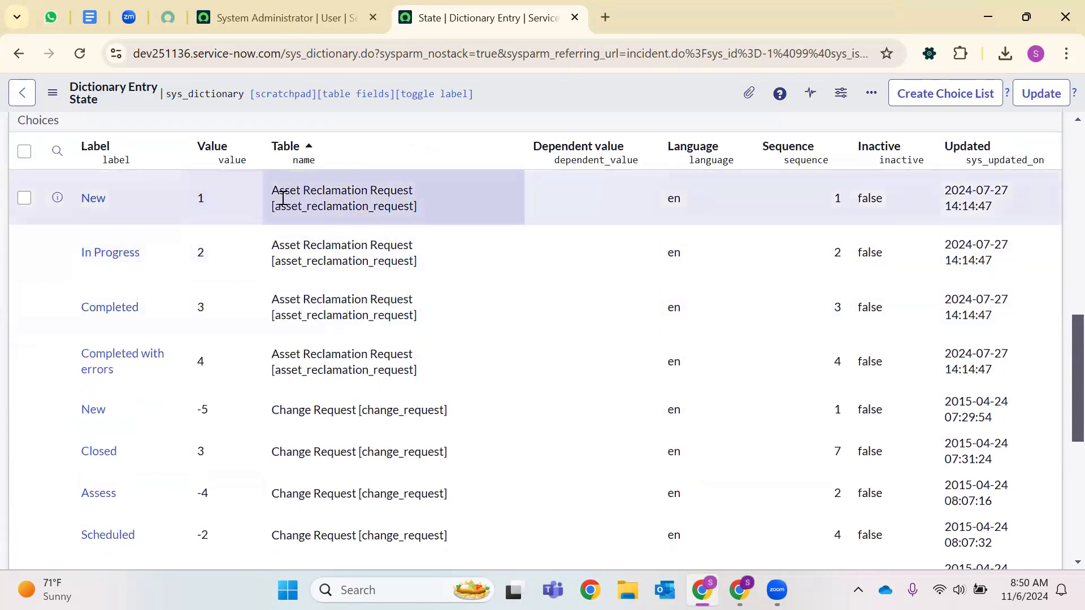
scroll(367, 292, "down", 2)
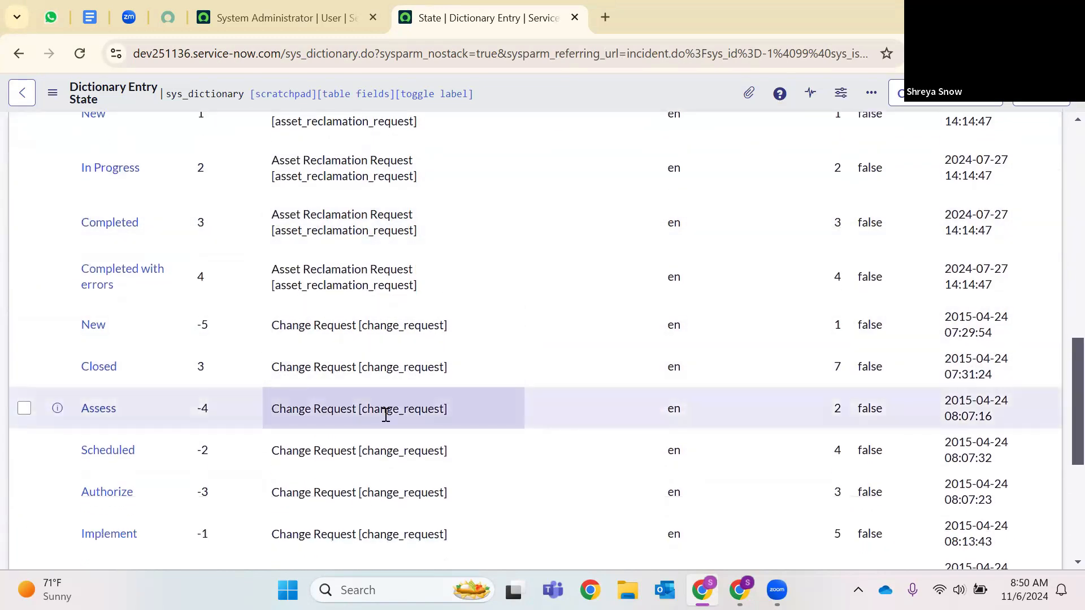
scroll(474, 359, "down", 5)
scroll(736, 192, "up", 10)
scroll(557, 185, "up", 4)
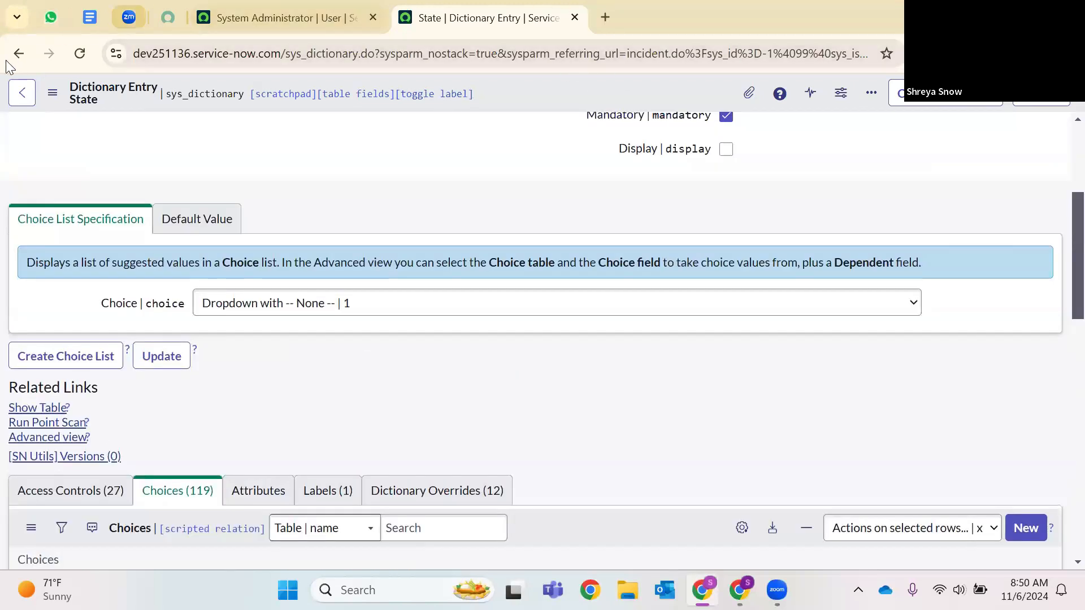
- Close the State dictionary entry and open a new incident record form through the navigator with Incident.FORM
key("alt+Left")
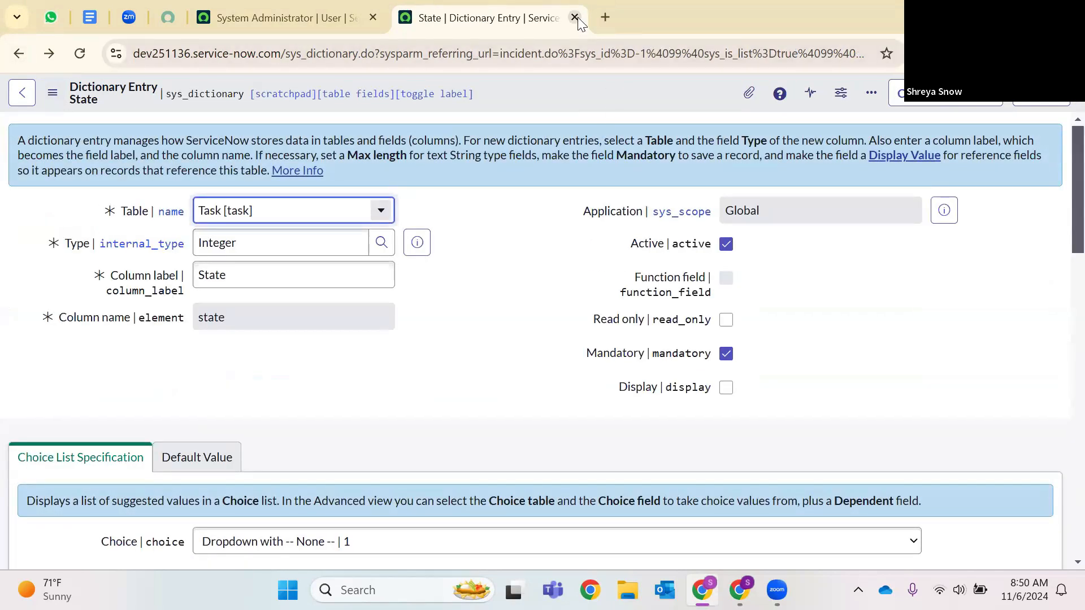
key("ctrl+w")
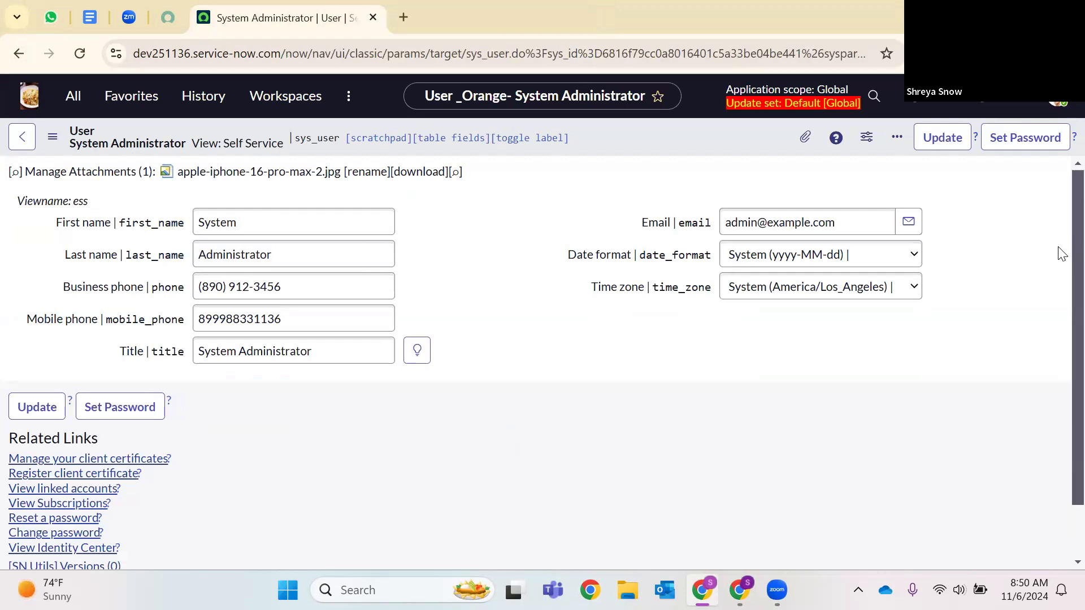
left_click(73, 101)
key("BackSpace")
key("BackSpace")
key("BackSpace")
key("BackSpace")
key("BackSpace")
key("BackSpace")
key("BackSpace")
key("BackSpace")
key("BackSpace")
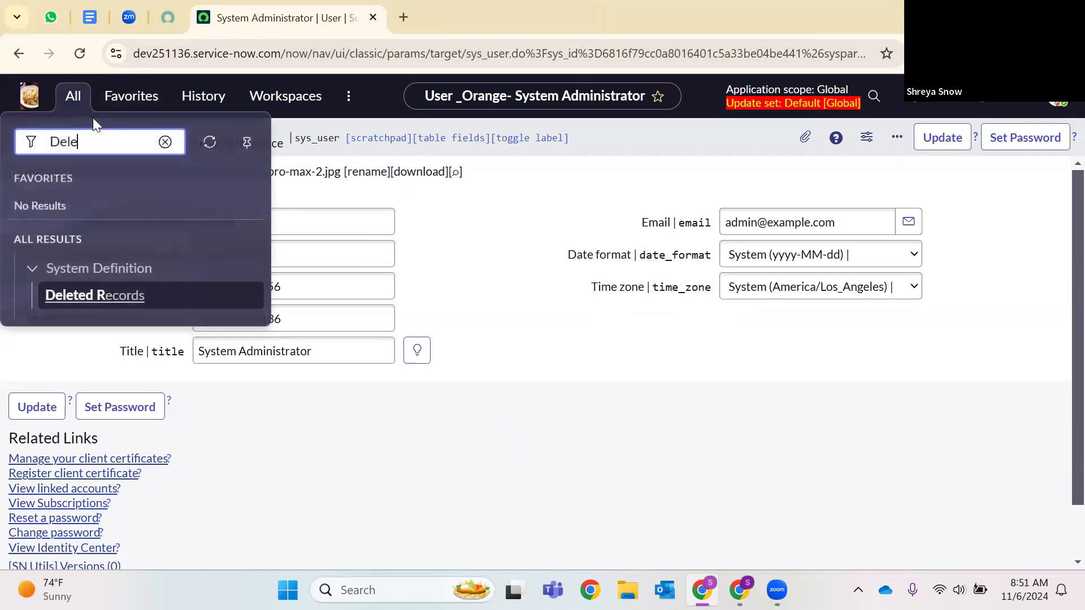
type("Incident.FORM")
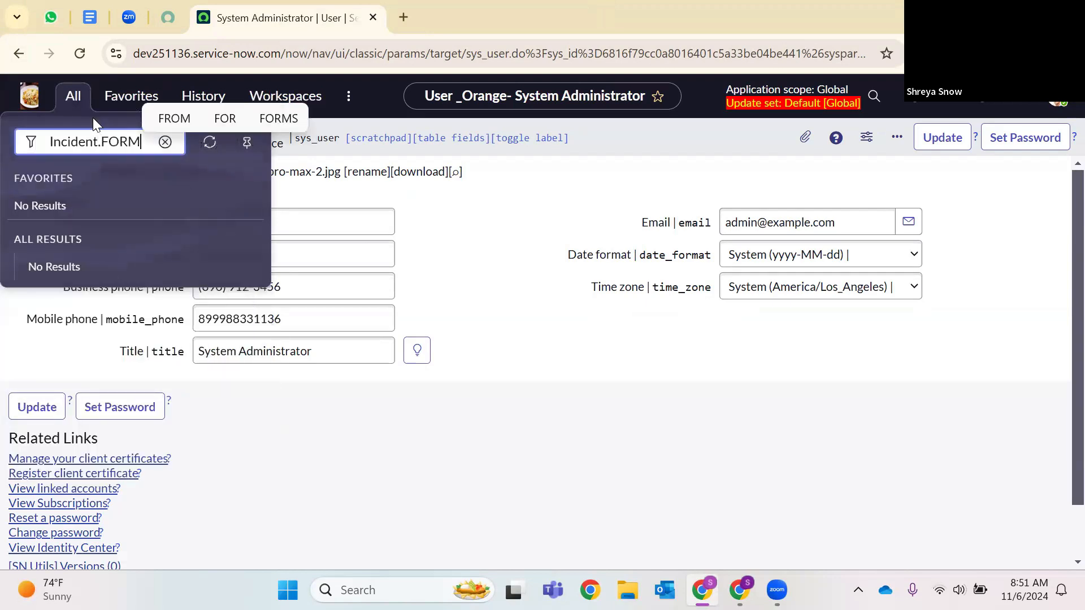
key("Return")
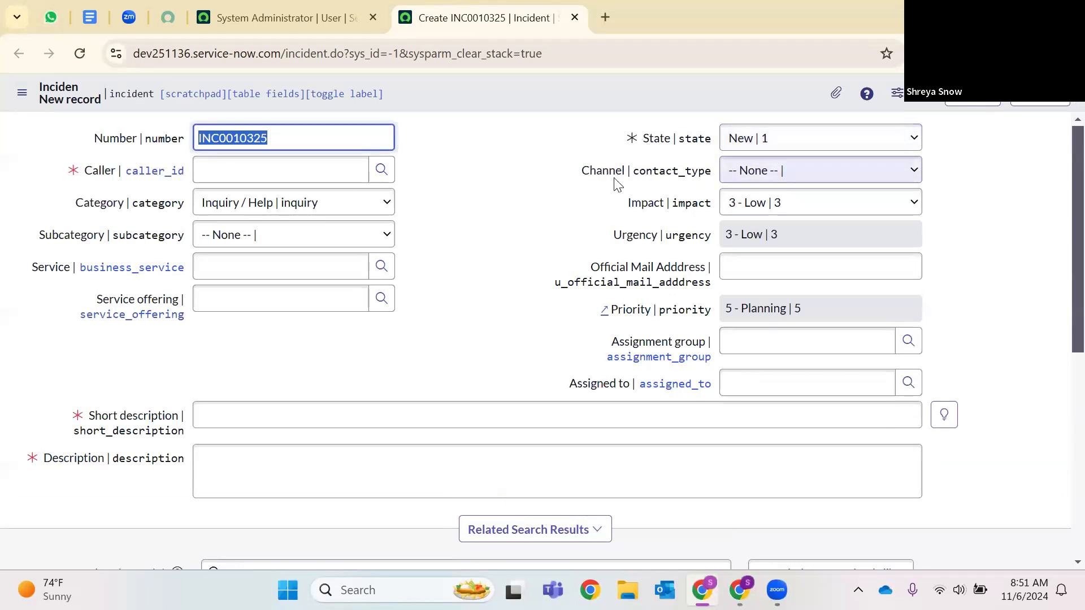
left_click(733, 176)
right_click(733, 176)
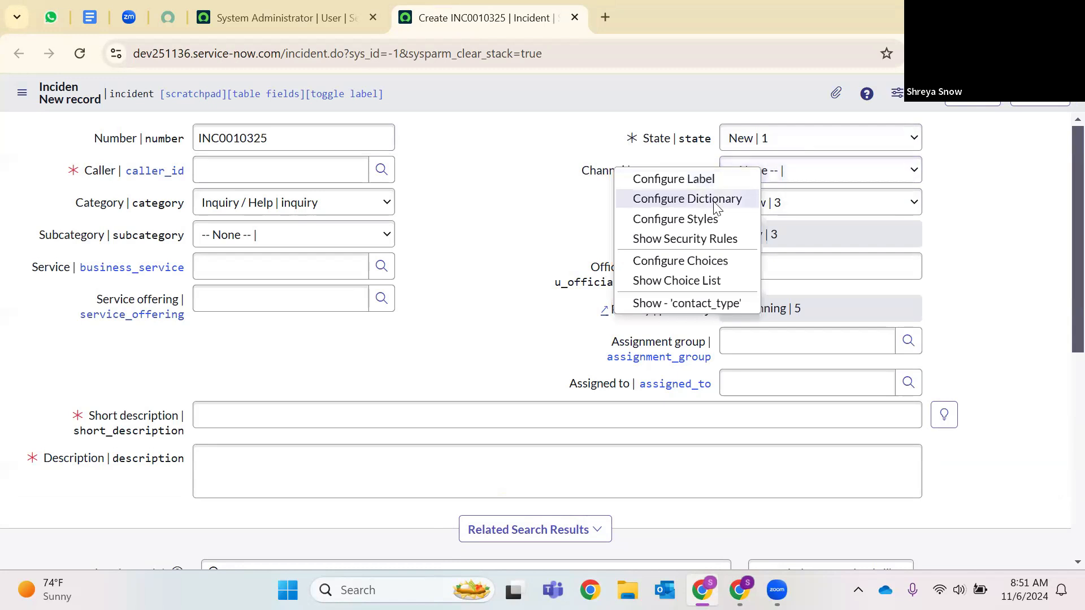
left_click(545, 217)
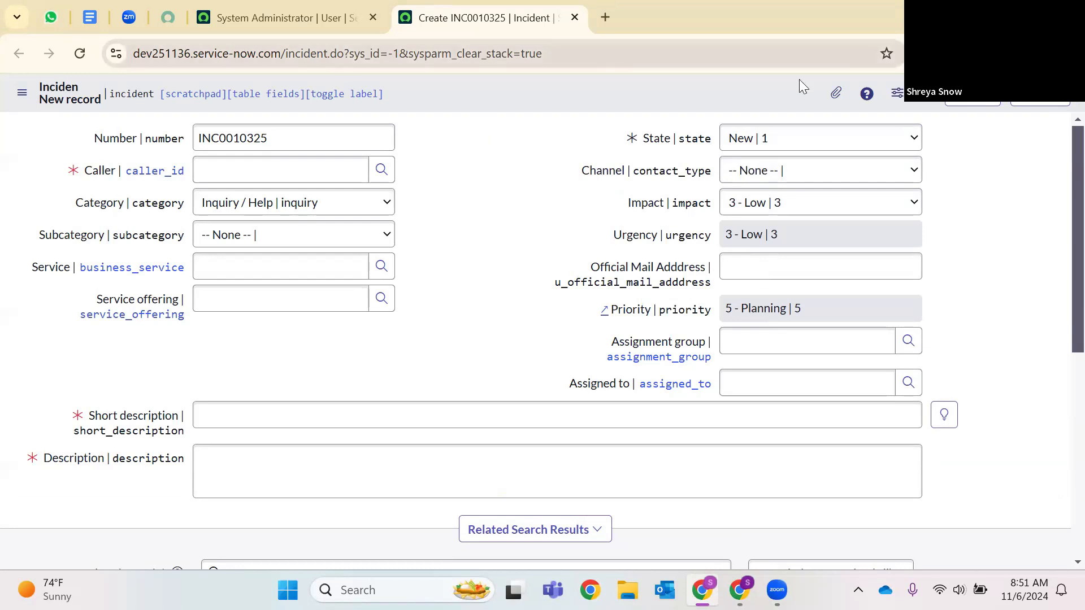
- Open the client scripts configured for the Incident table and start a new client script record
right_click(470, 88)
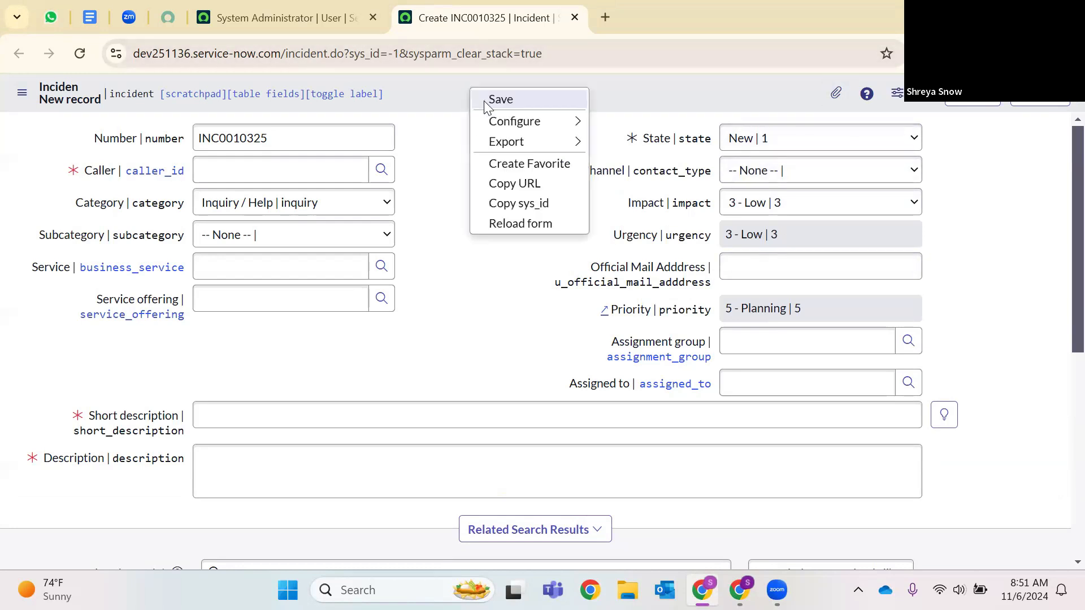
mouse_move(492, 124)
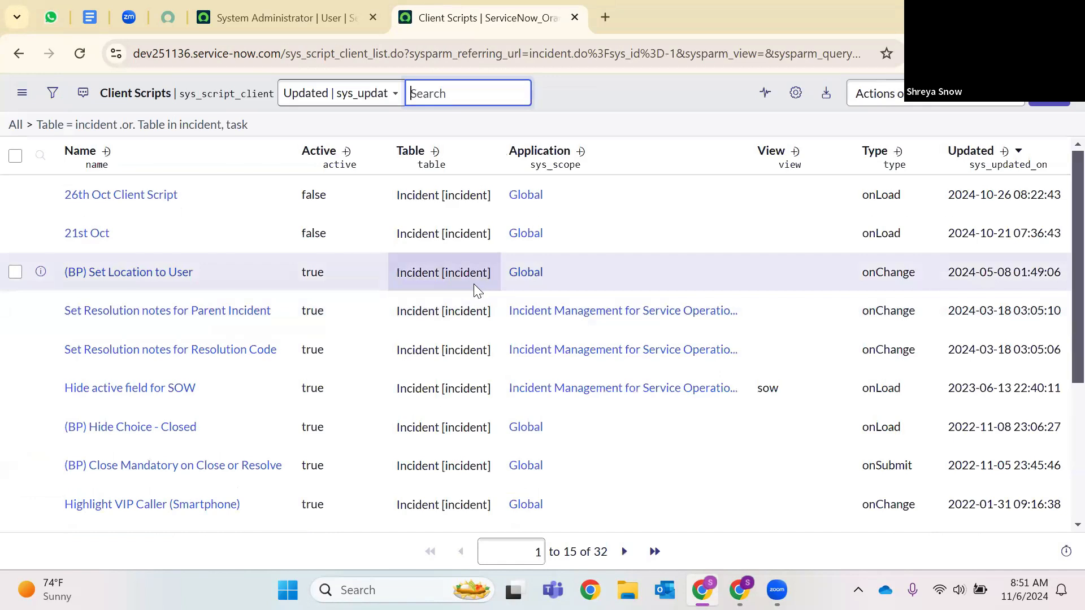
left_click(1055, 97)
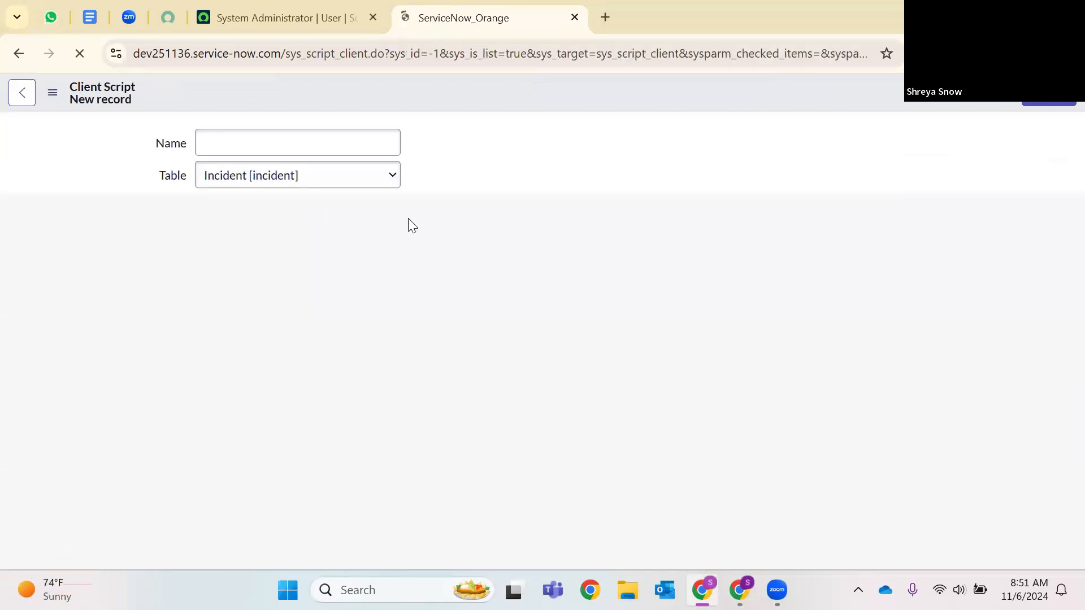
double_click(351, 65)
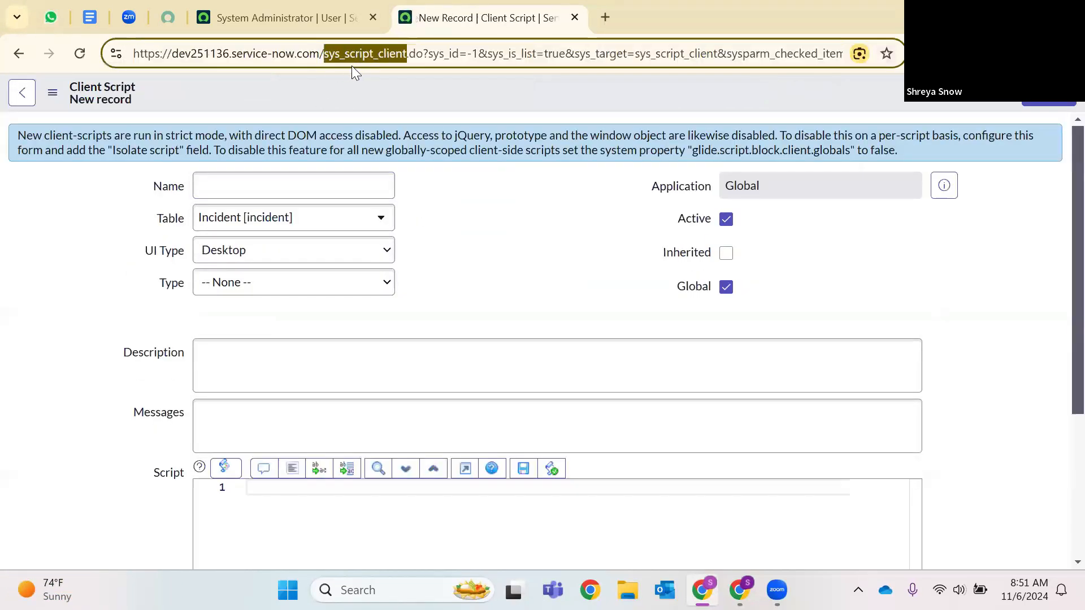
- Name the new client script Nov 6th
left_click(258, 178)
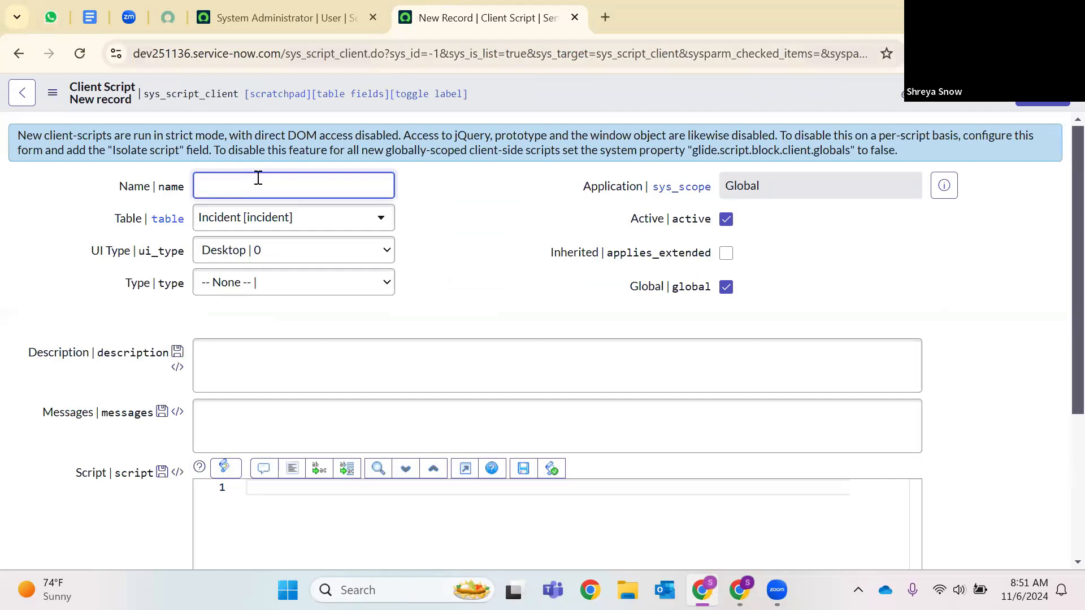
type("Nov 6th")
- Set the client script's UI Type to All and its Type to onLoad
left_click(310, 256)
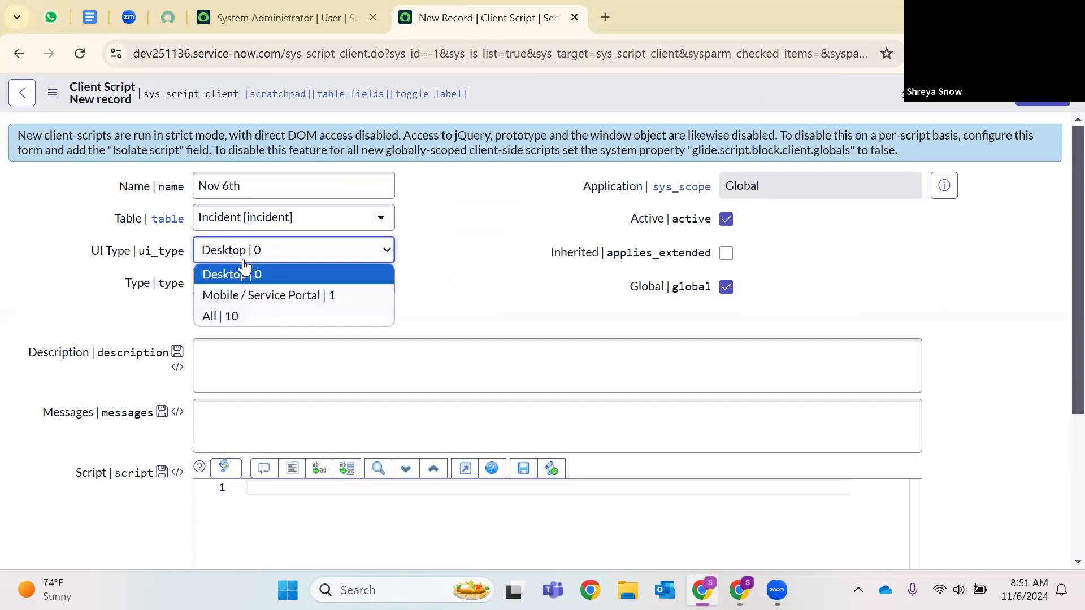
left_click(233, 316)
left_click(244, 256)
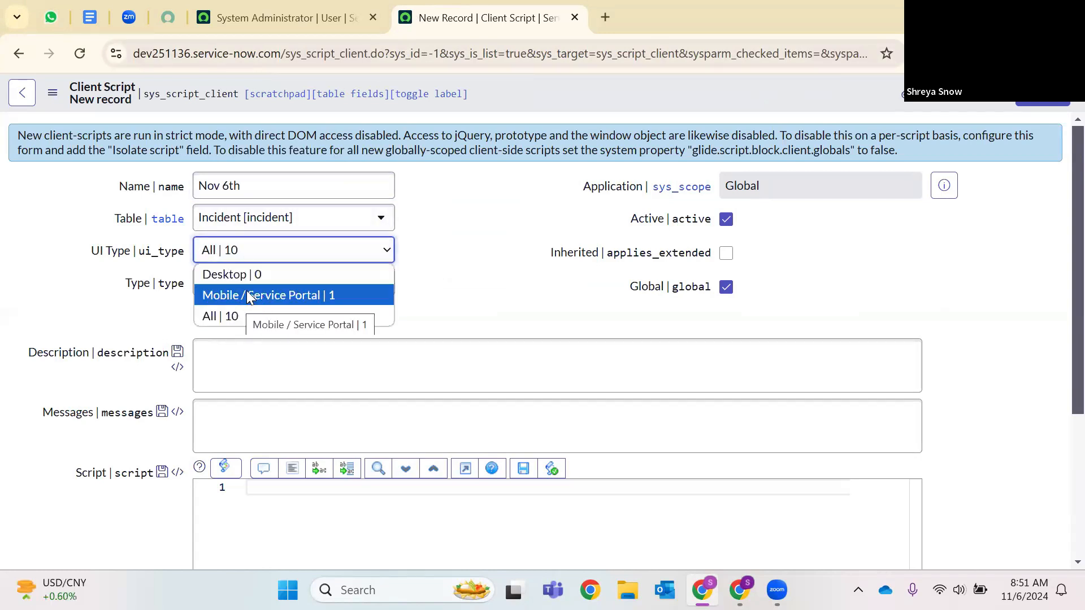
left_click(221, 317)
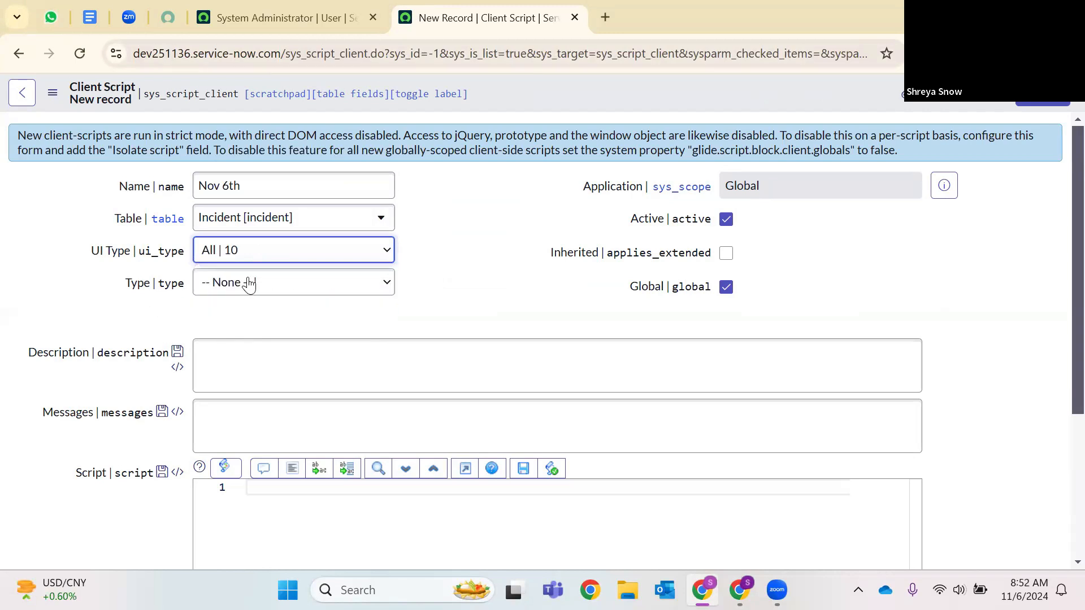
left_click(240, 285)
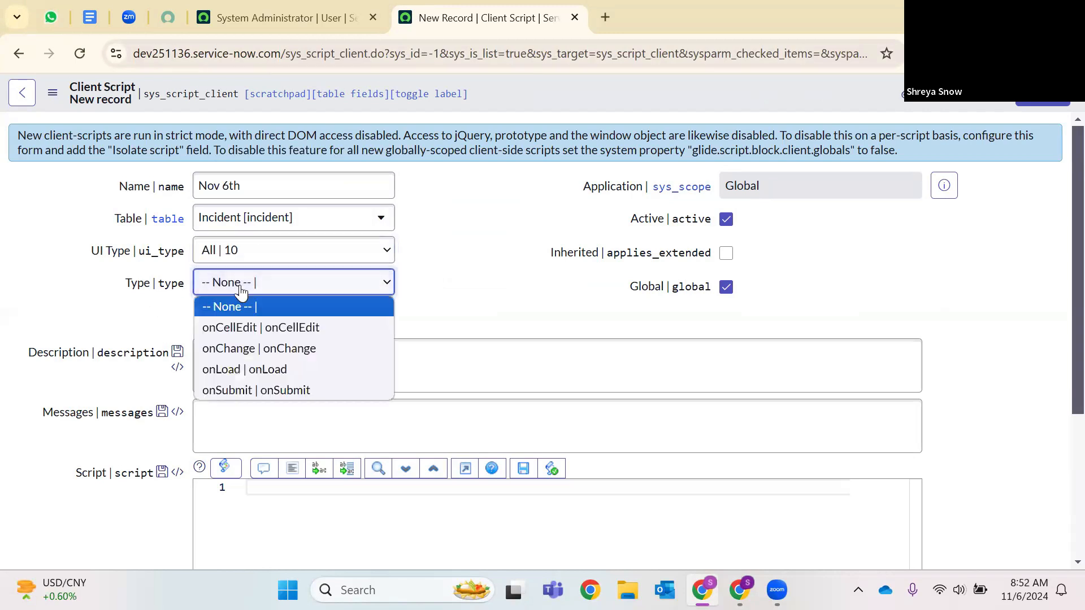
left_click(223, 369)
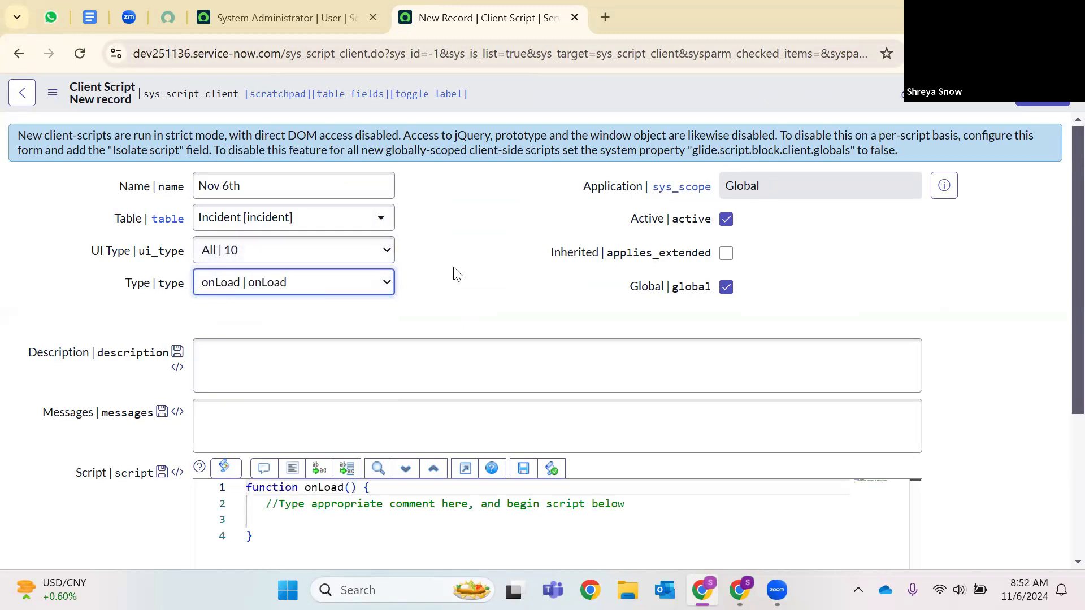
- Add a g_form.setMandatory call with an opened string argument on the empty line inside the onLoad function
scroll(462, 232, "down", 4)
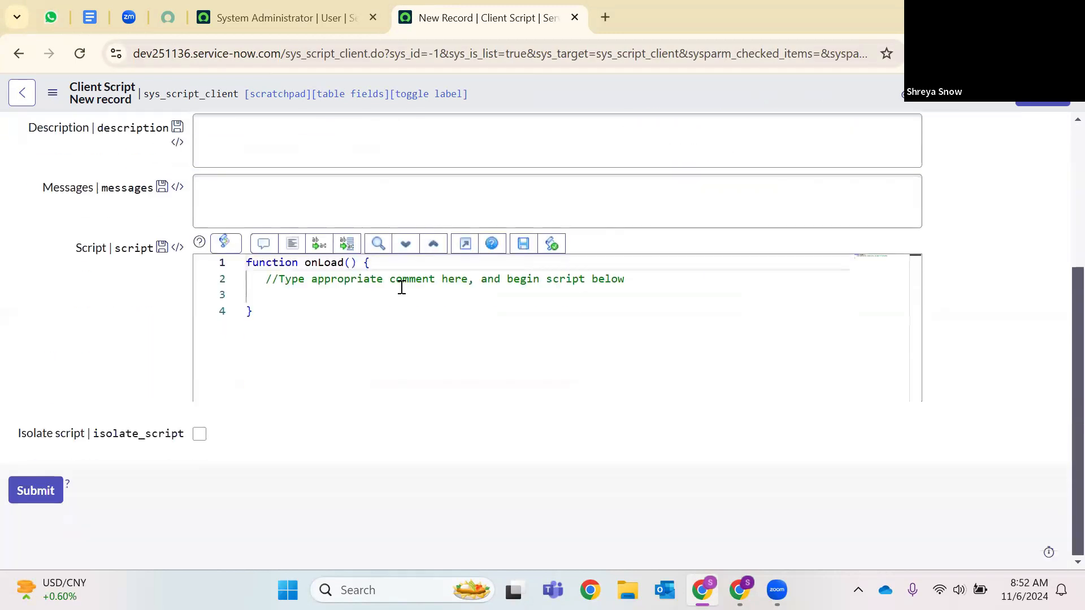
double_click(272, 266)
left_click(695, 153)
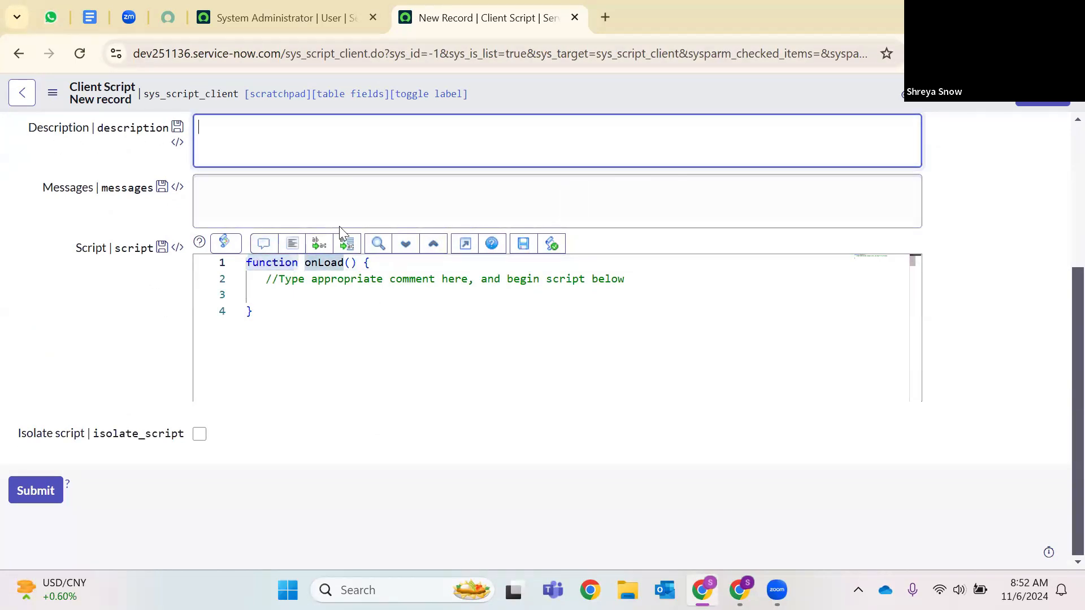
left_click(295, 190)
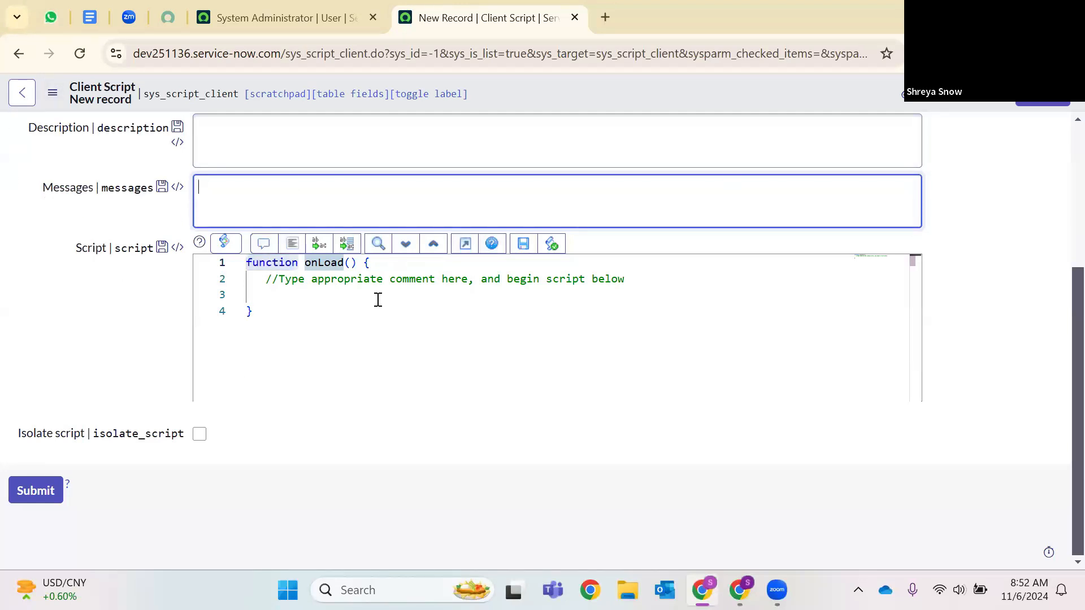
left_click(283, 297)
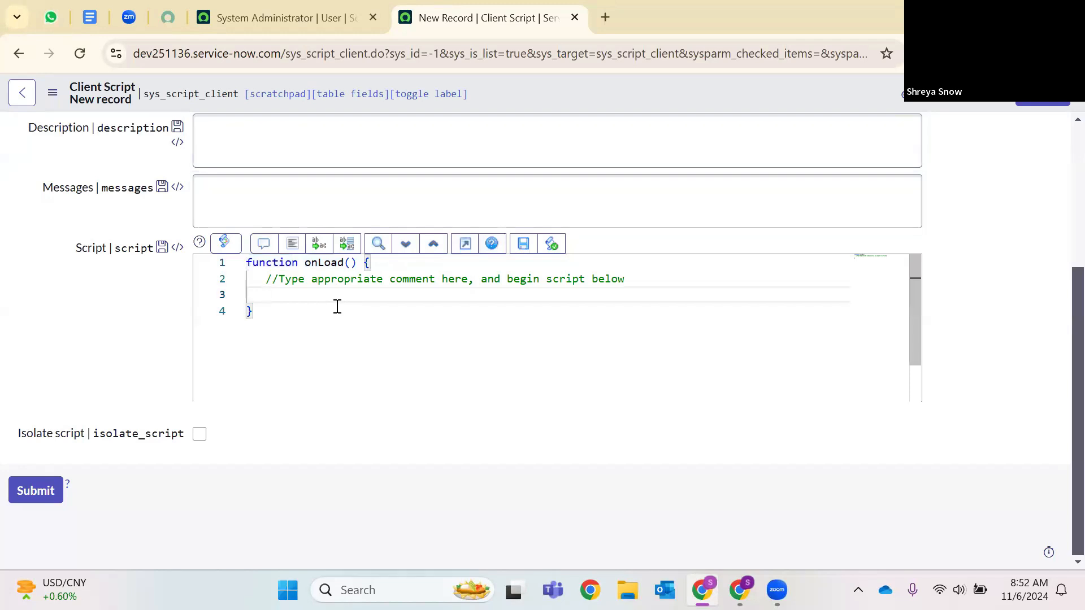
type("g")
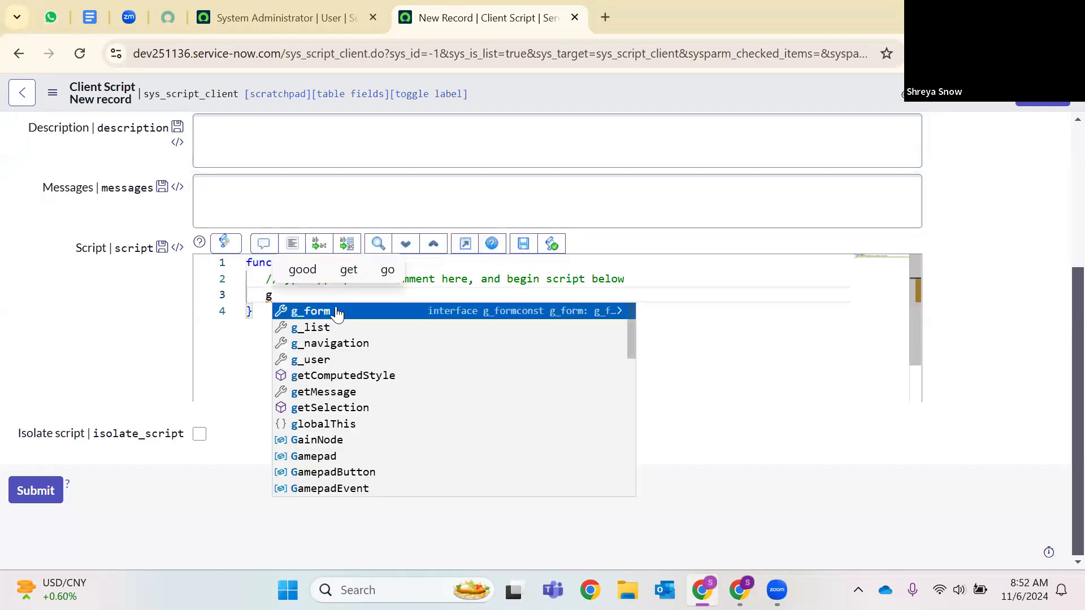
type("_form.")
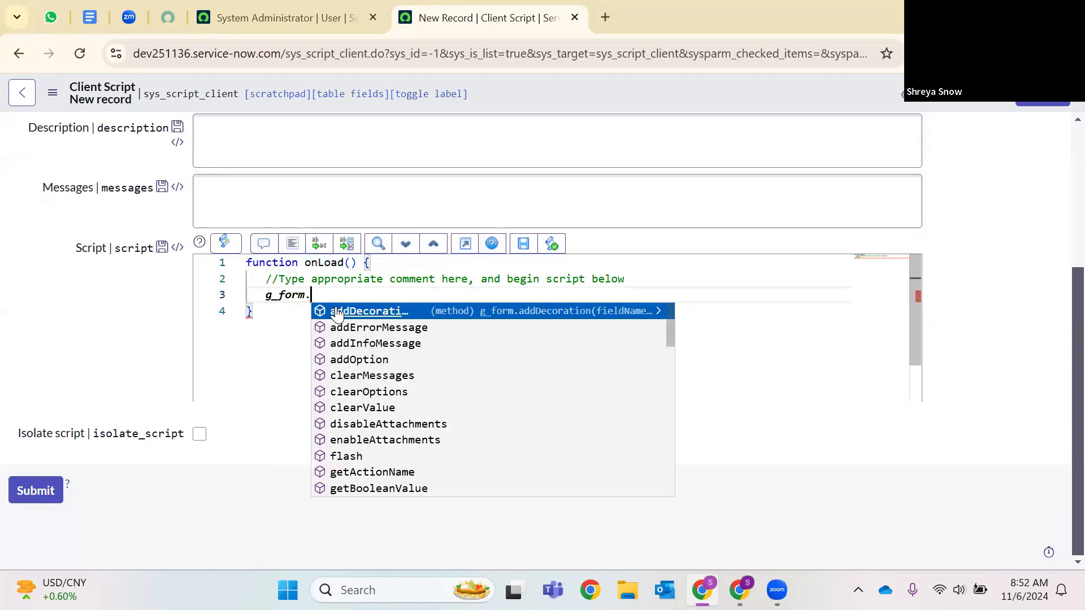
scroll(342, 361, "down", 10)
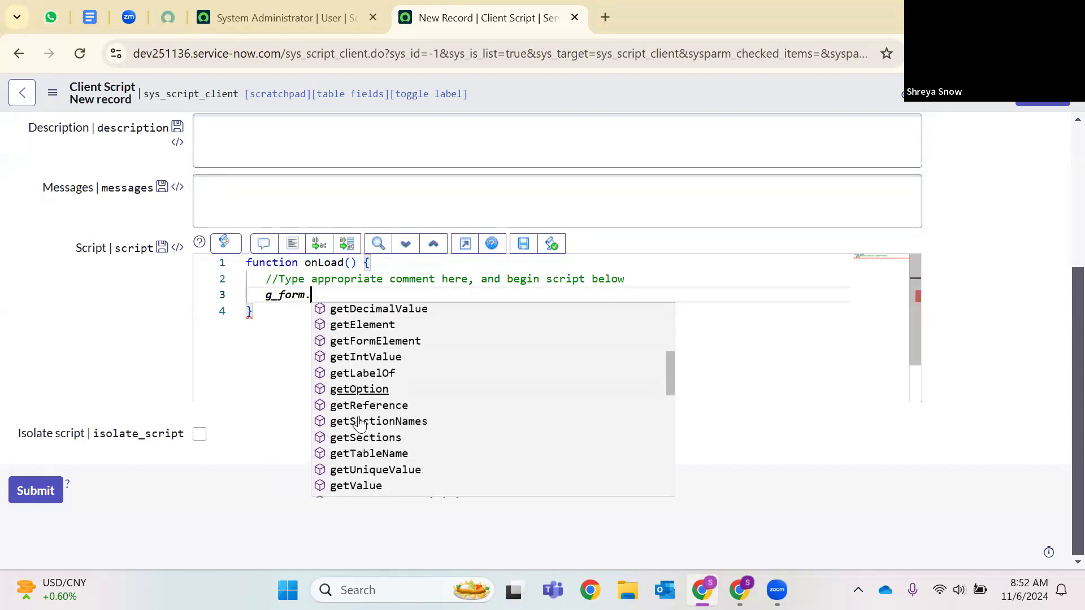
scroll(352, 436, "up", 10)
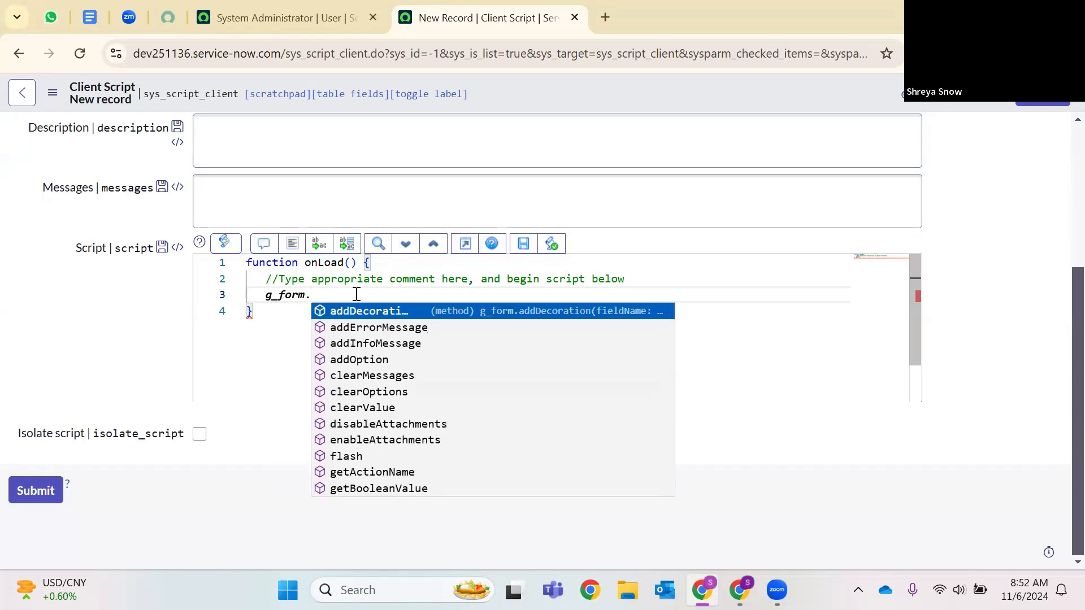
type("setMa")
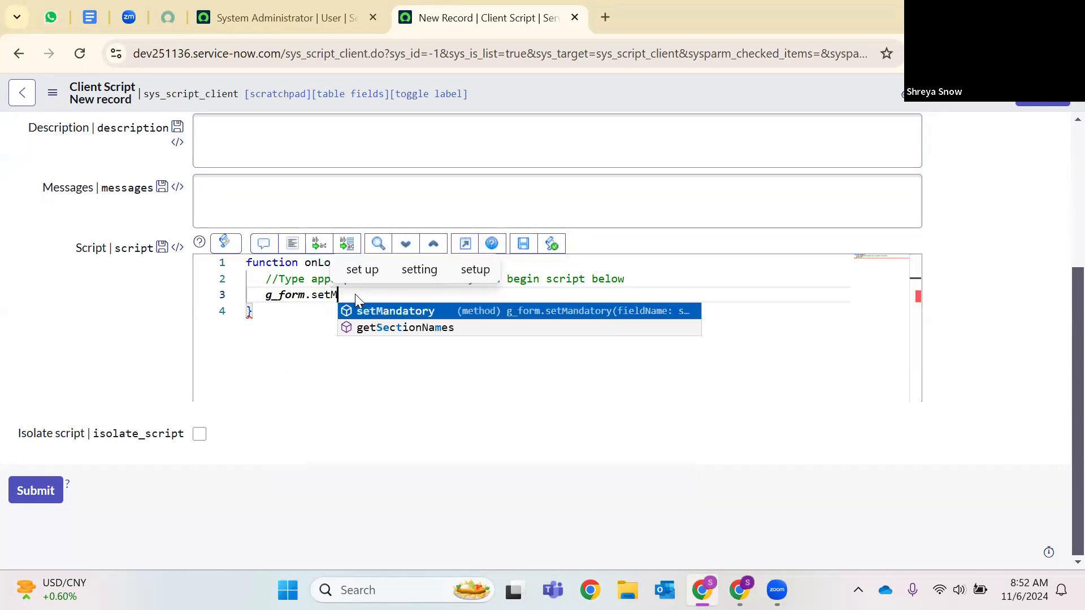
key("Return")
type("('")
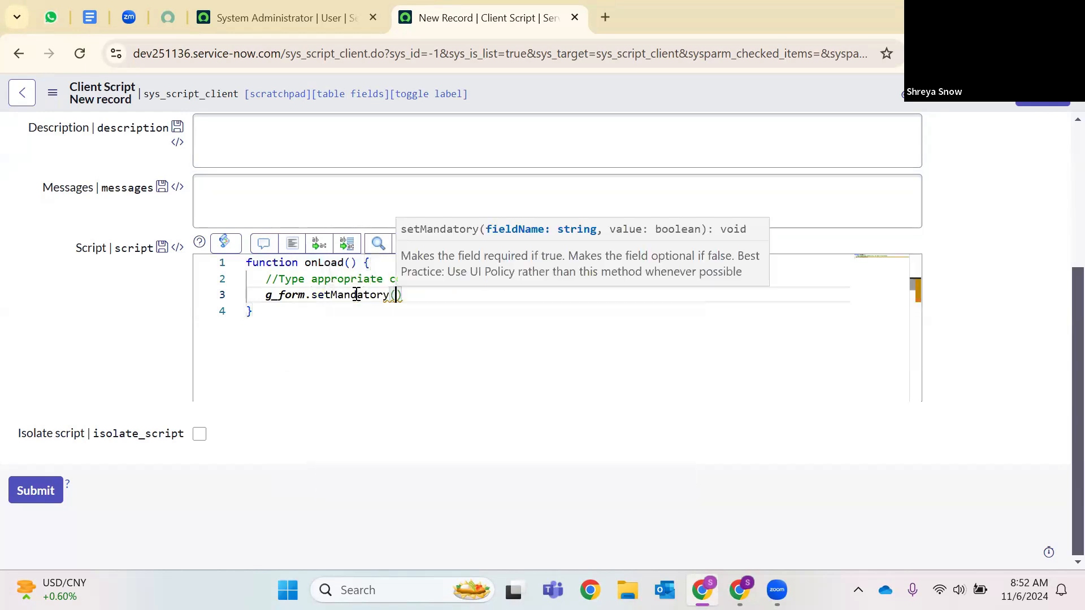
- Open another new incident form with Incident.FORM while keeping the client script open
left_click(204, 23)
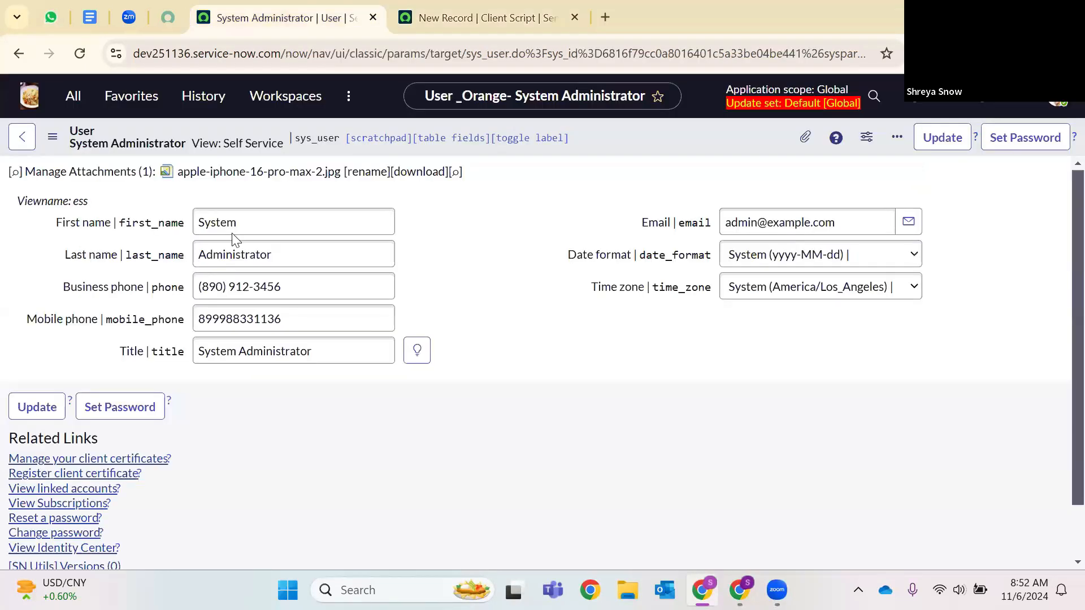
left_click(73, 95)
type("I")
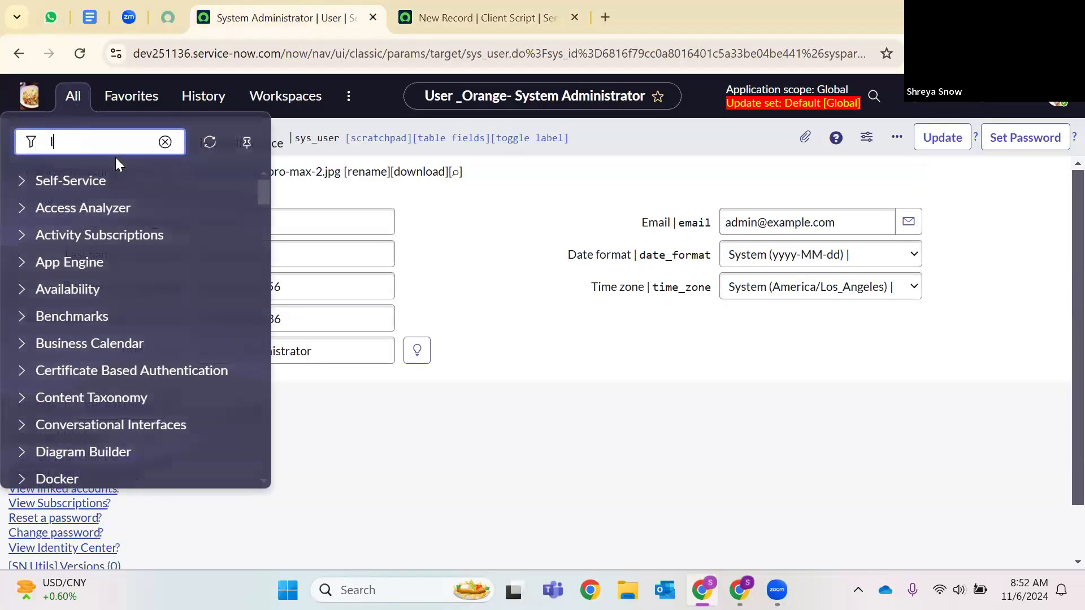
type("ncident.FORM")
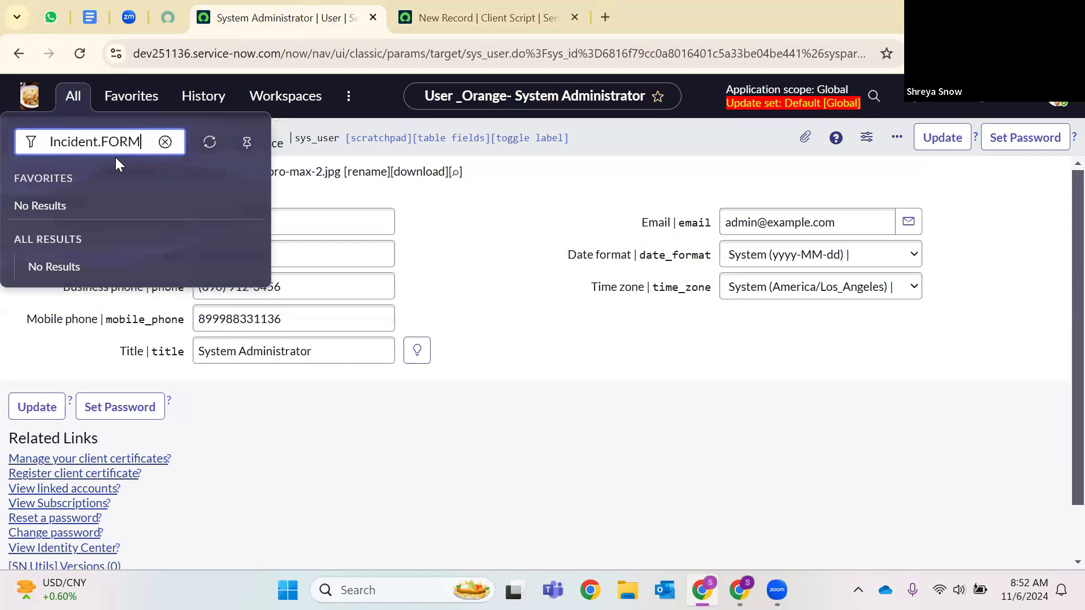
key("Return")
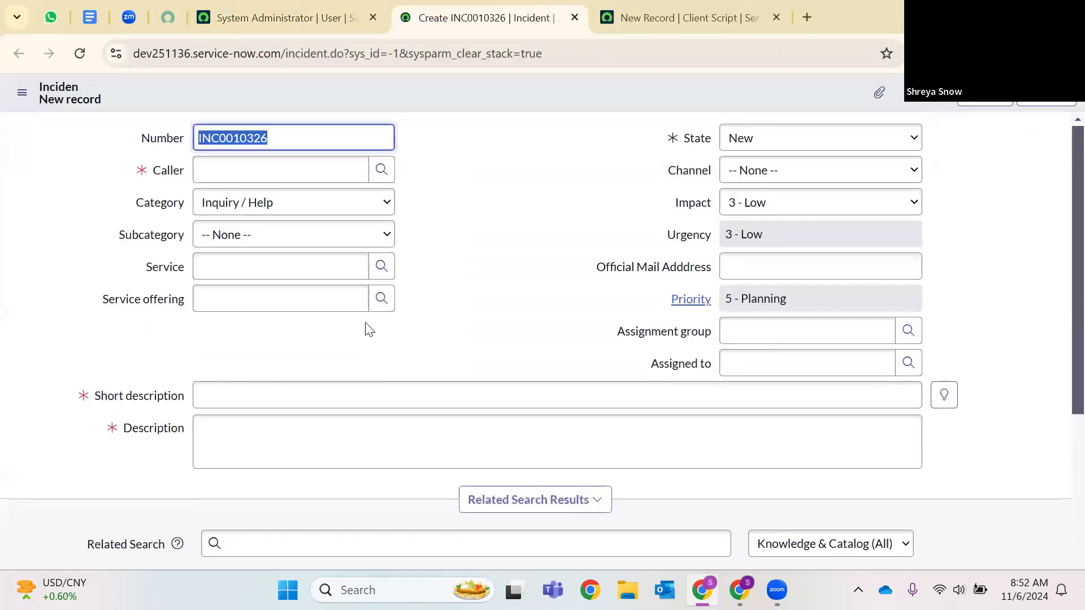
- Return to the client script and complete the setMandatory call with 'category' and true as its arguments
left_click(650, 8)
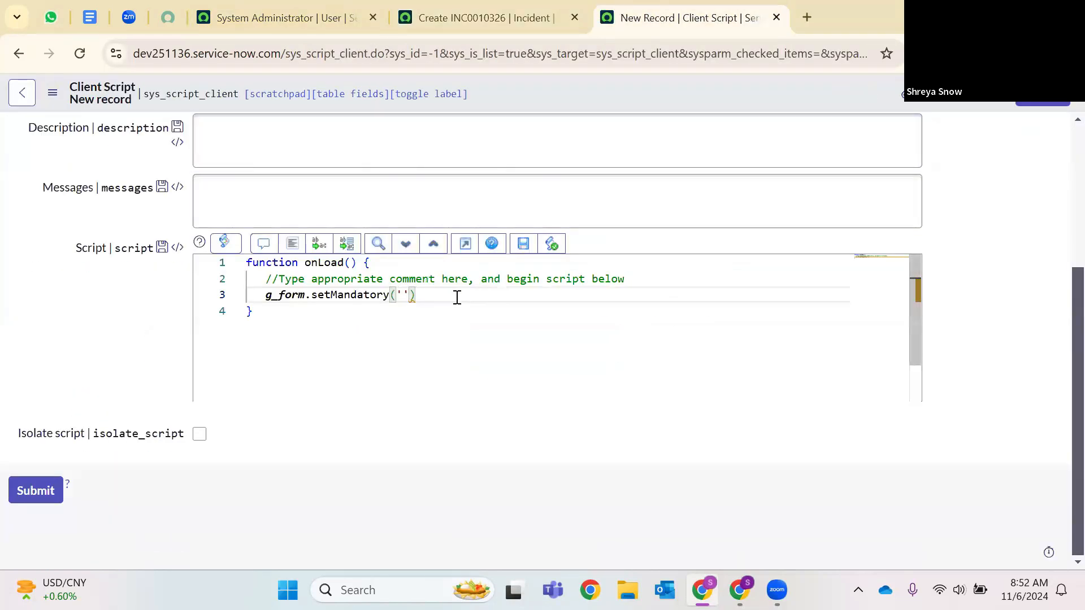
type("category',t")
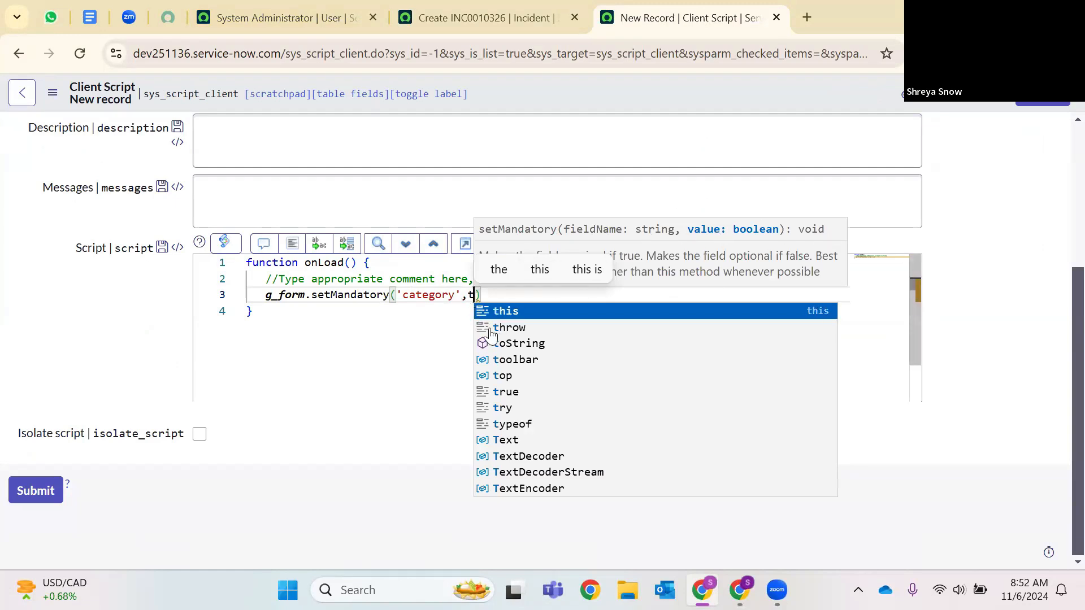
type("rue)")
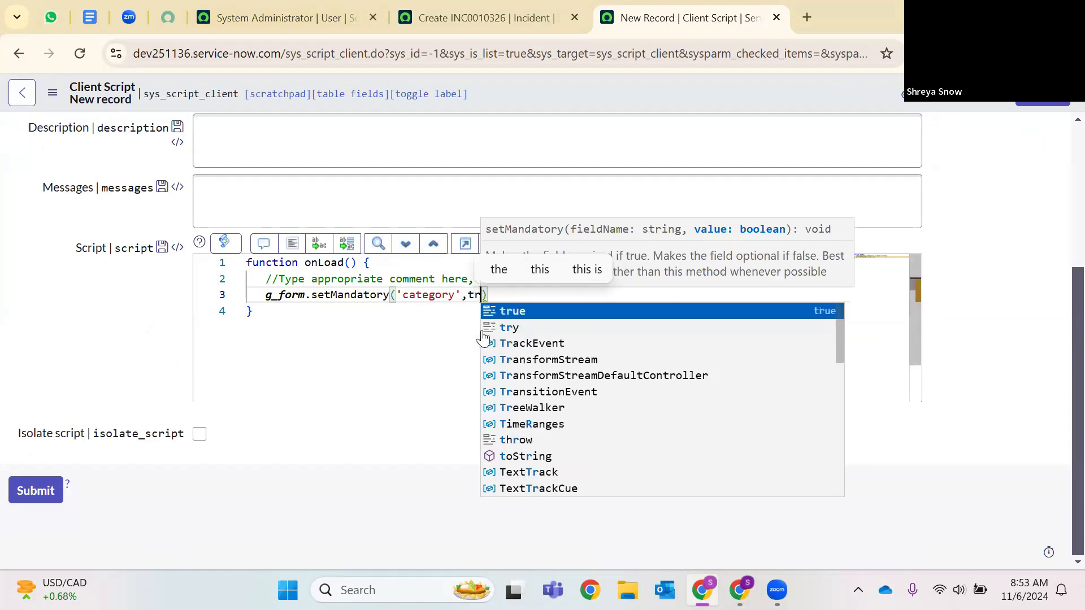
- Finish the setMandatory line and start a g_form.setReadOnly call with an empty string argument on a new line below it
key("Return")
type("g_for,")
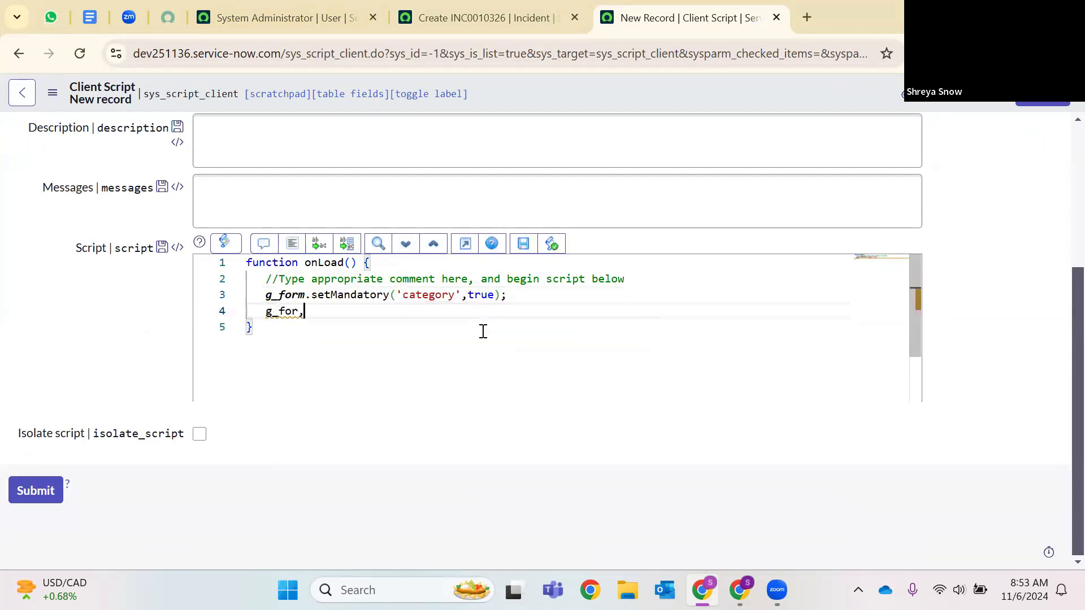
key("BackSpace")
type("m.setR")
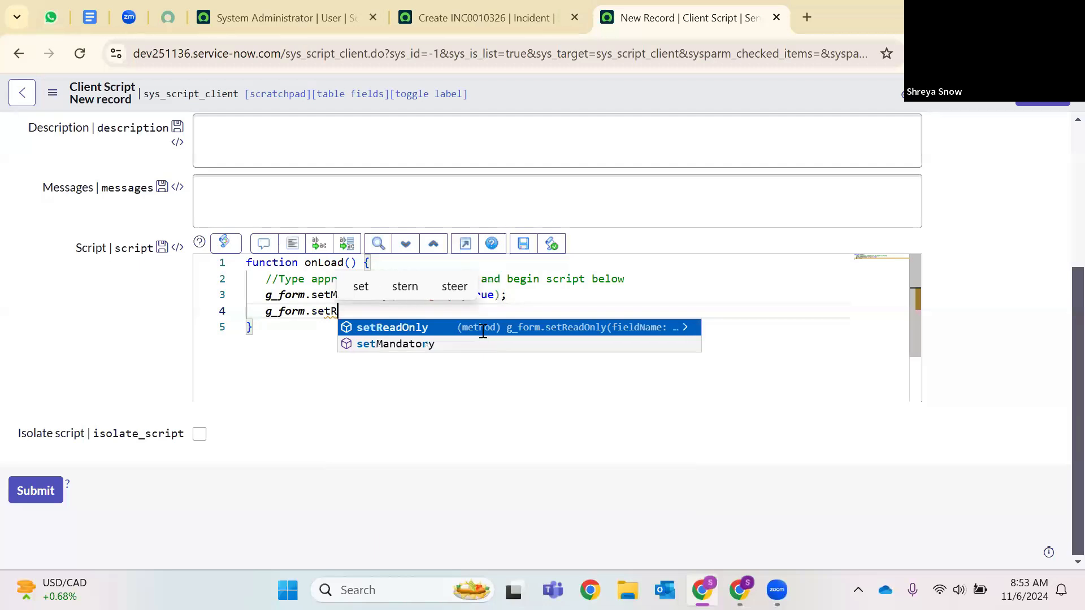
key("Return")
type("('")
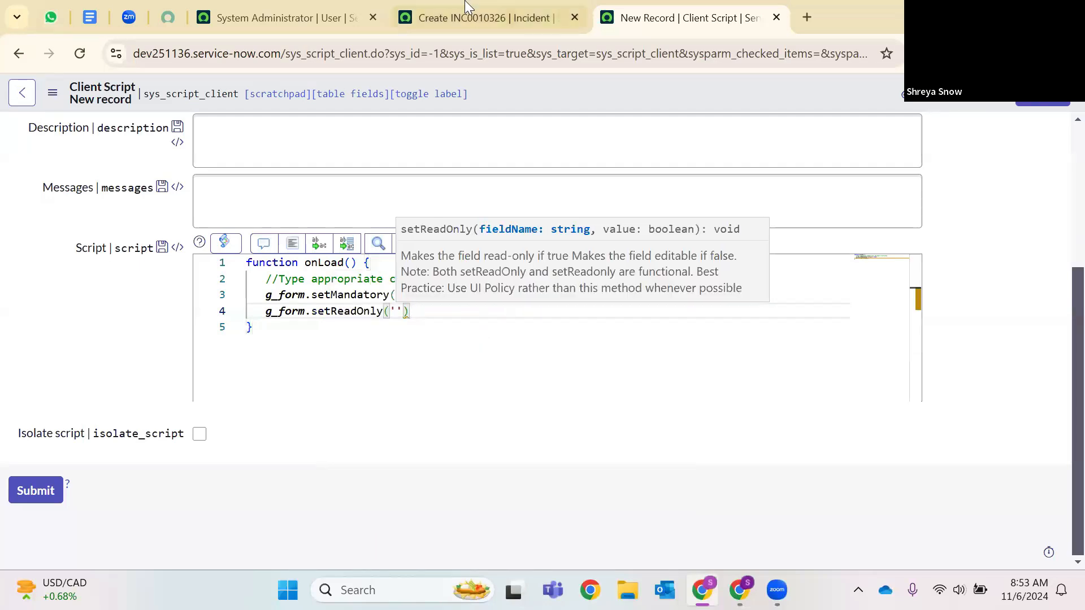
- Look up the Channel field's name on the incident form and complete the setReadOnly call with 'contact_type' and true
left_click(484, 18)
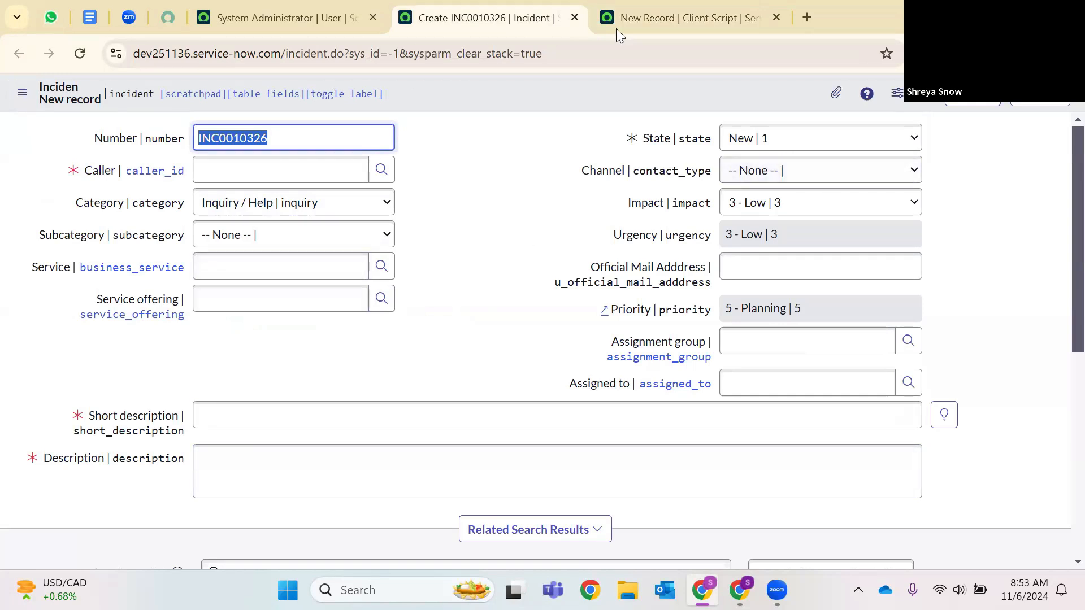
left_click(656, 18)
type("contact_type'")
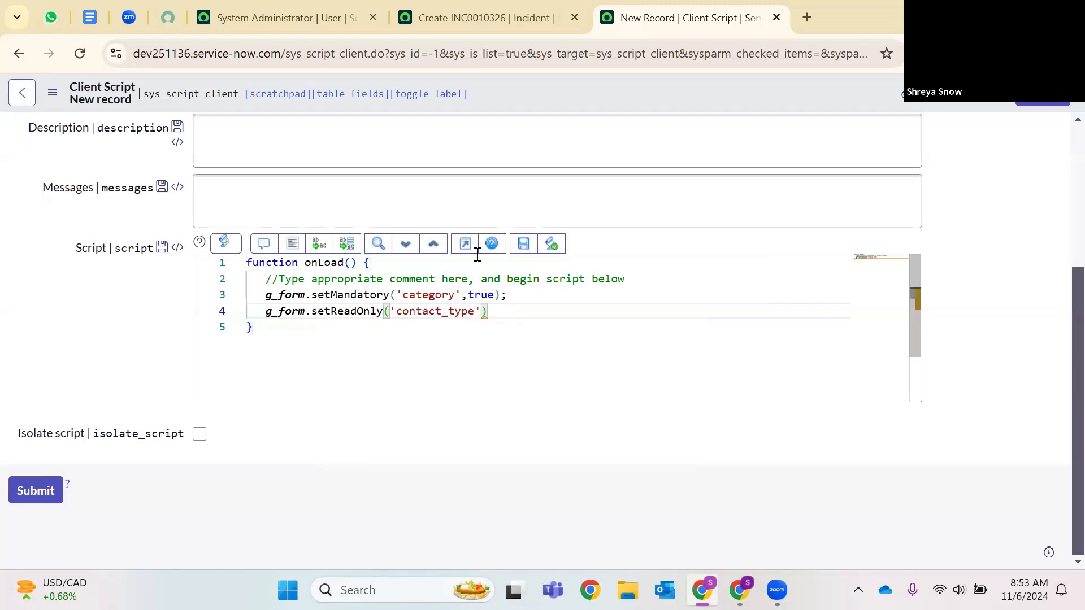
type(",true")
key("Right")
key("Return")
key("BackSpace")
key("BackSpace")
type(";")
- Add a g_form.setVisible call with an empty string argument on a new line below the setReadOnly call
key("Return")
type("g")
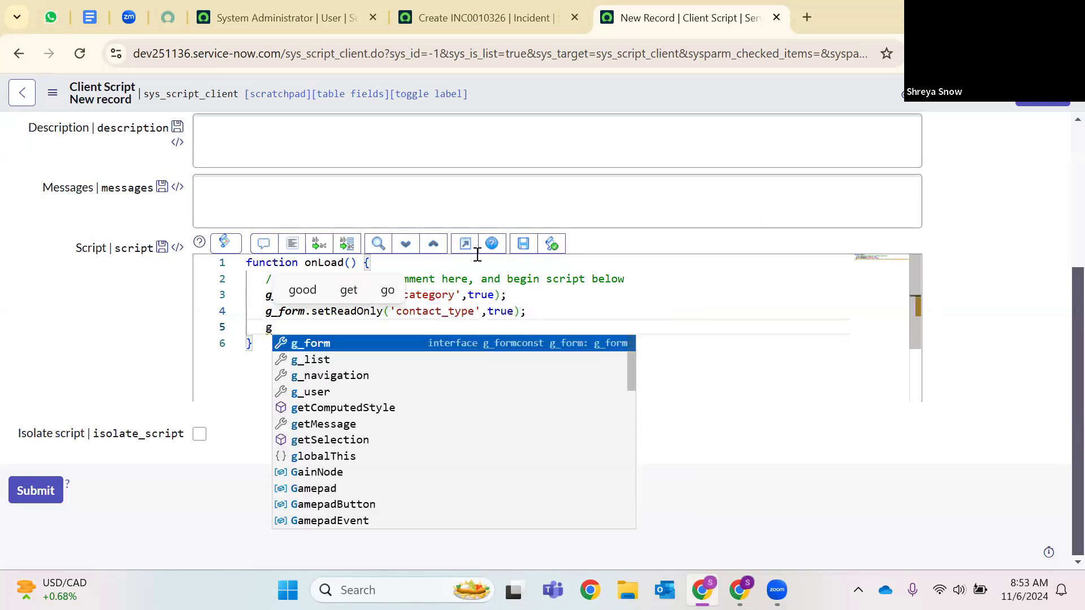
type("_form.")
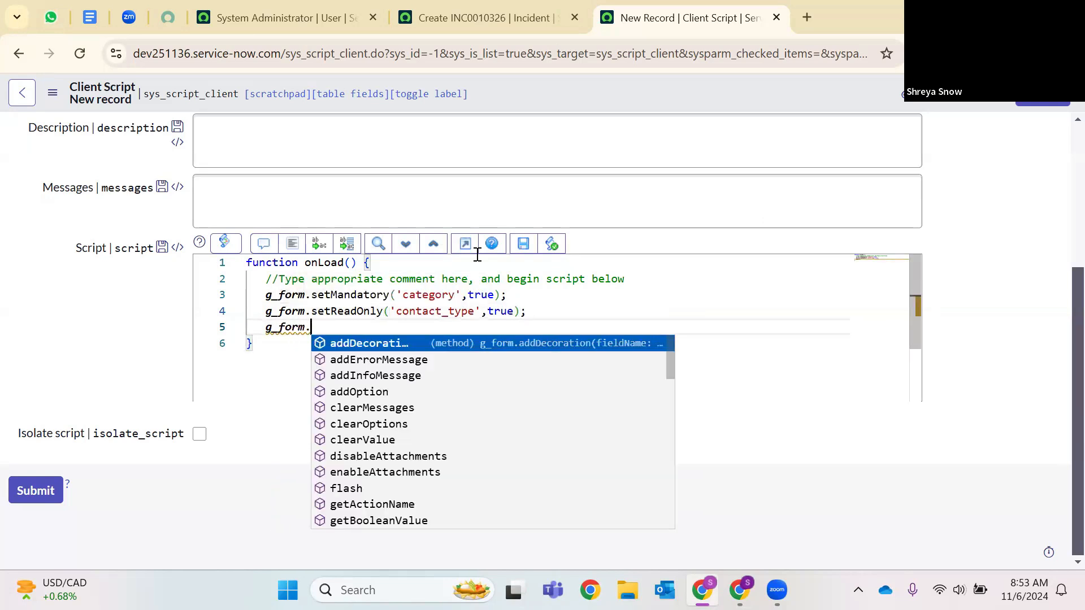
type("set")
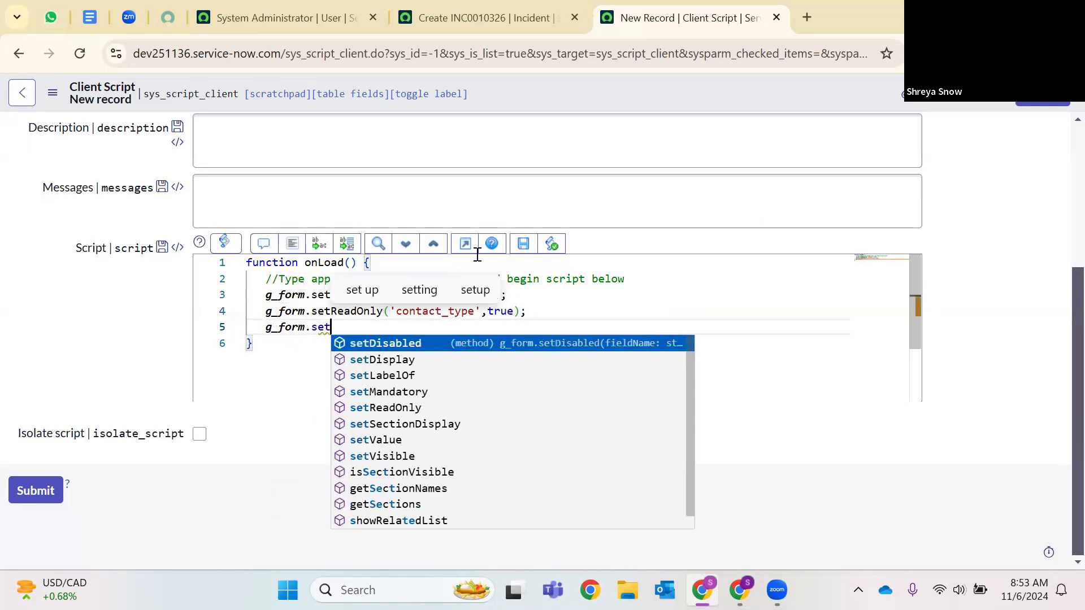
type("V")
key("Down")
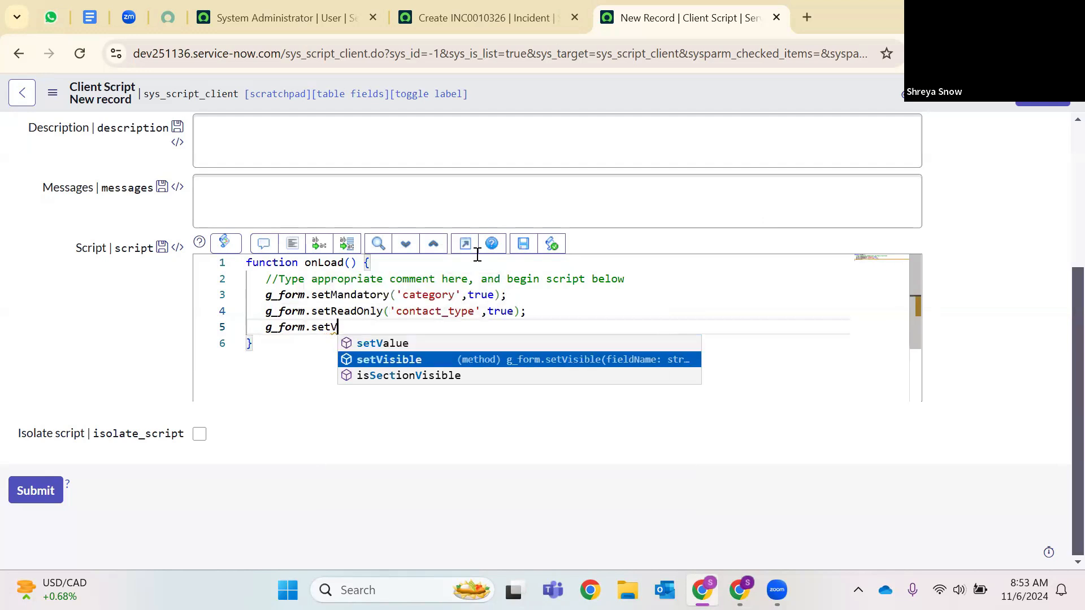
key("Return")
type("('")
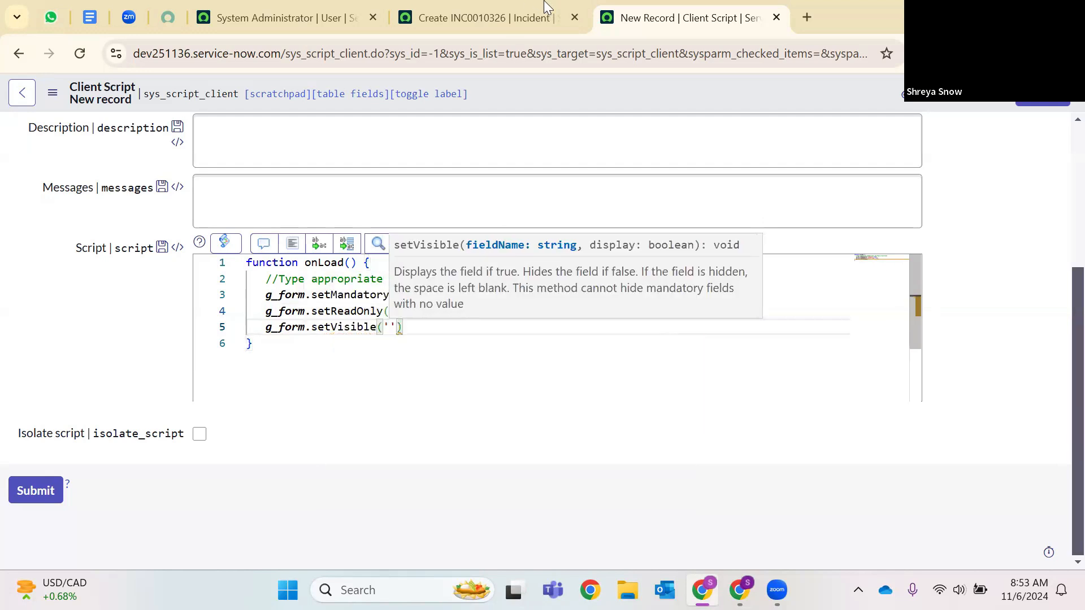
left_click(558, 18)
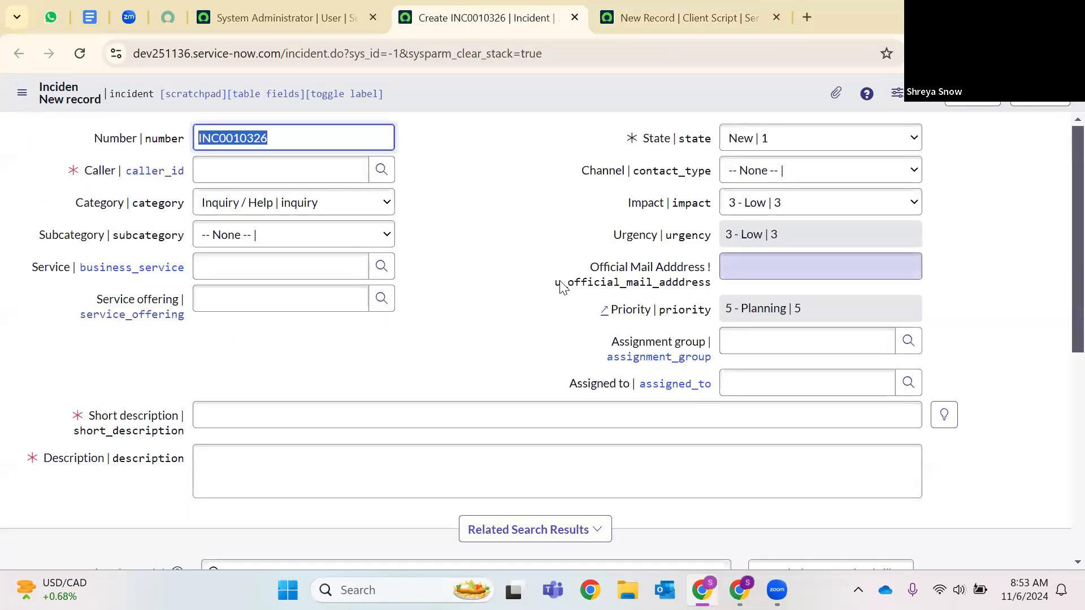
double_click(606, 287)
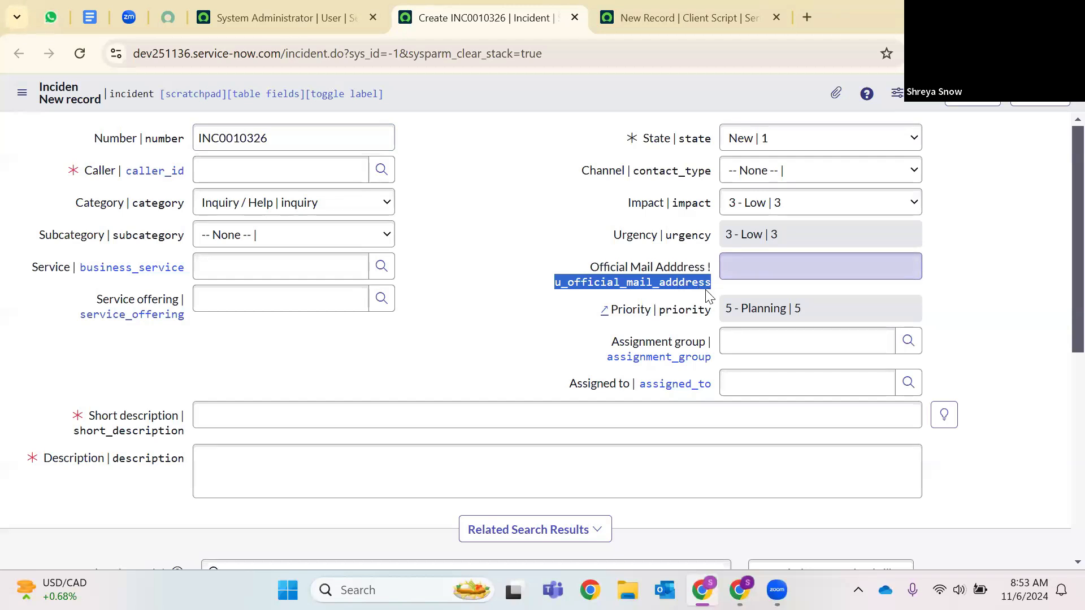
right_click(703, 290)
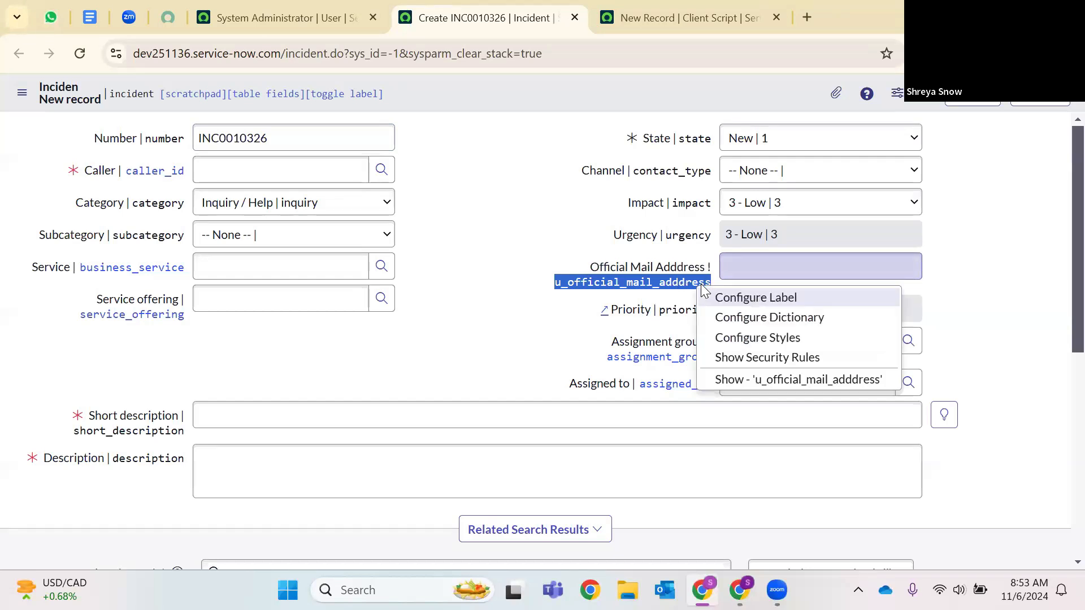
left_click(687, 17)
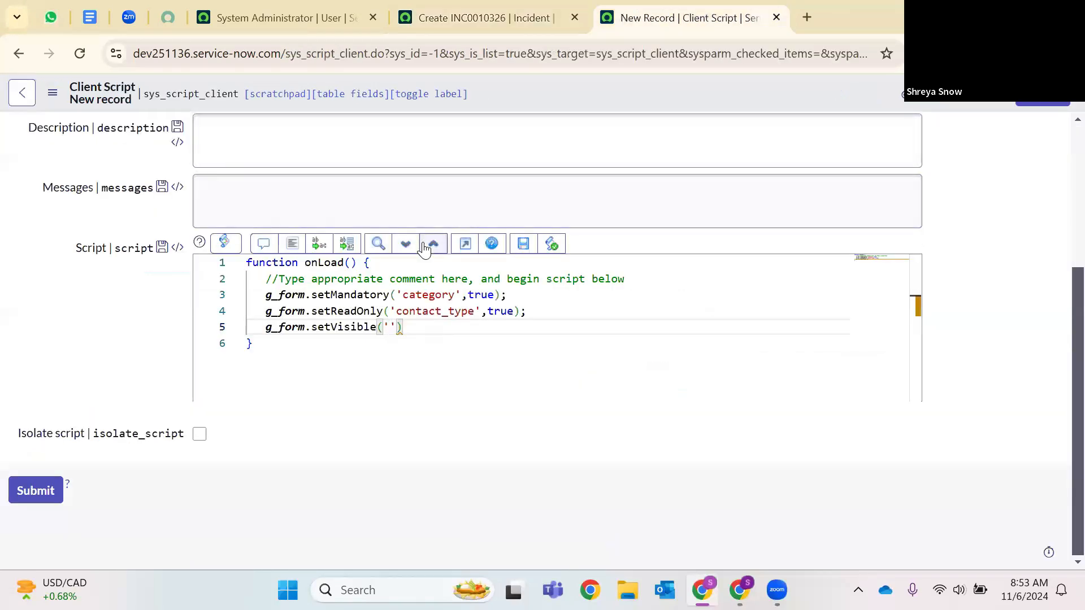
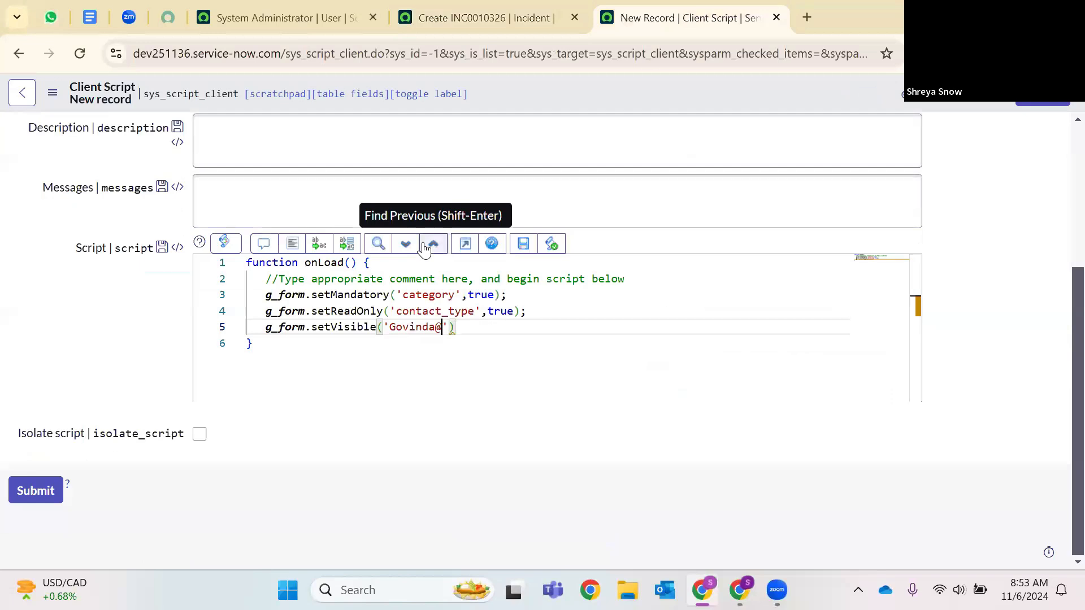
- Copy the field name u_official_mail_adddress from the incident form and paste it into the setVisible call's string argument
left_click(463, 13)
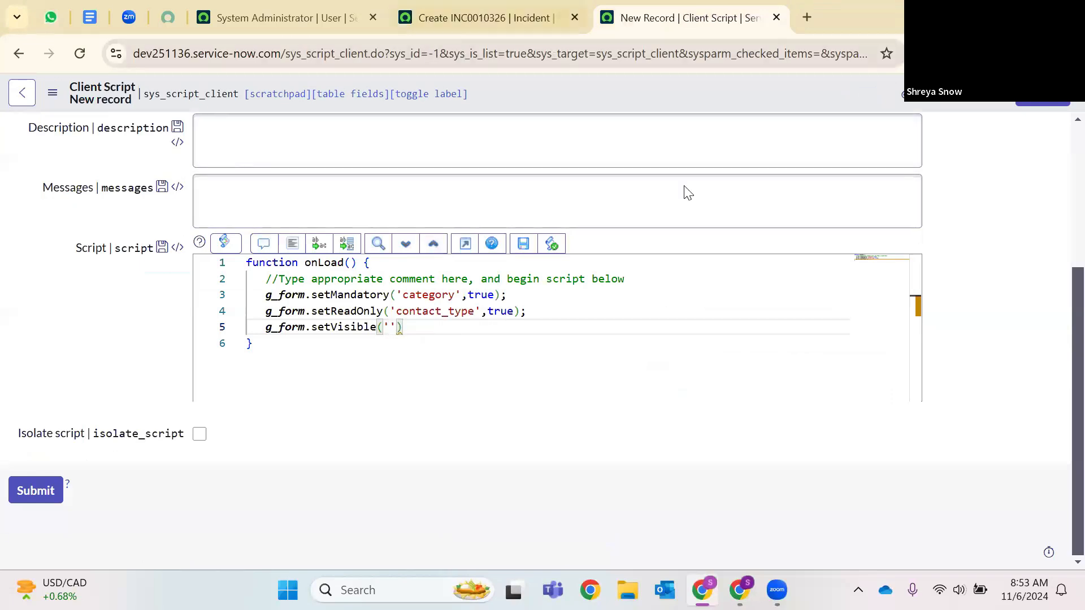
left_click(588, 316)
left_click_drag(713, 281, 561, 286)
key("ctrl+c")
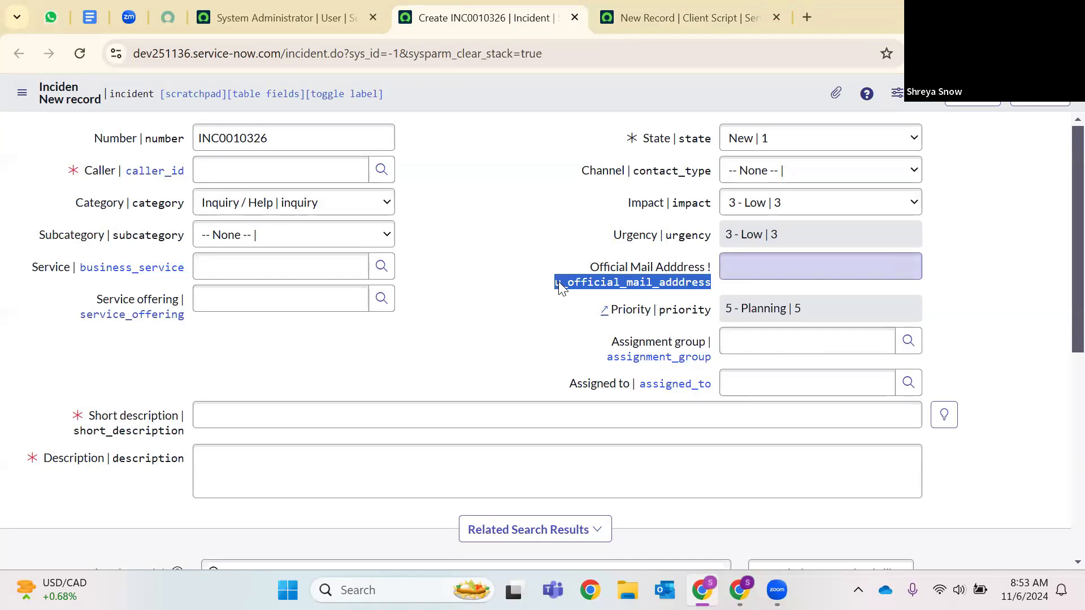
left_click(678, 17)
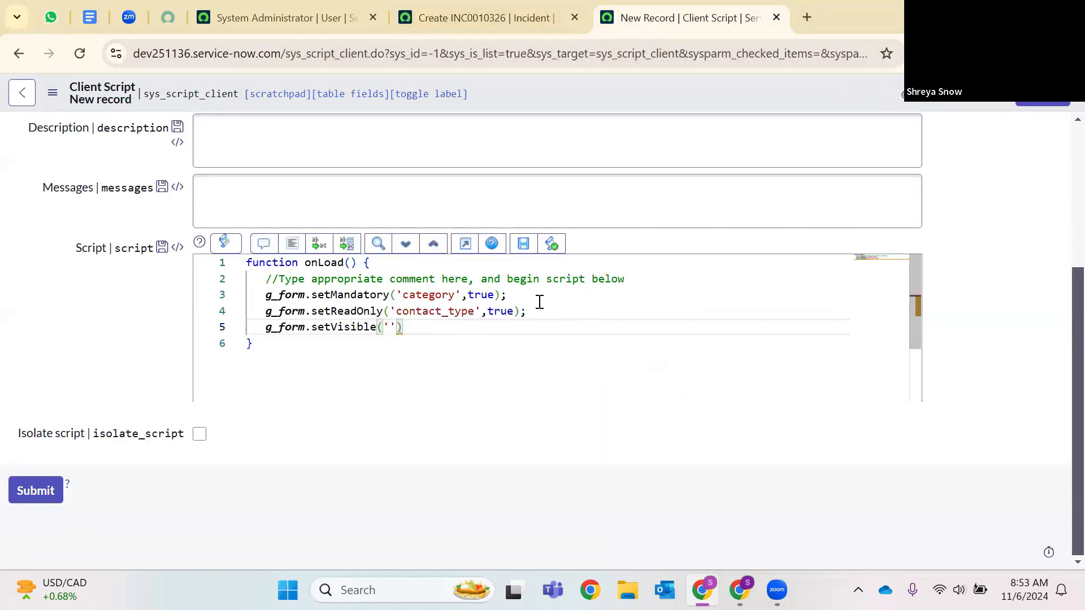
key("ctrl+v")
key("BackSpace")
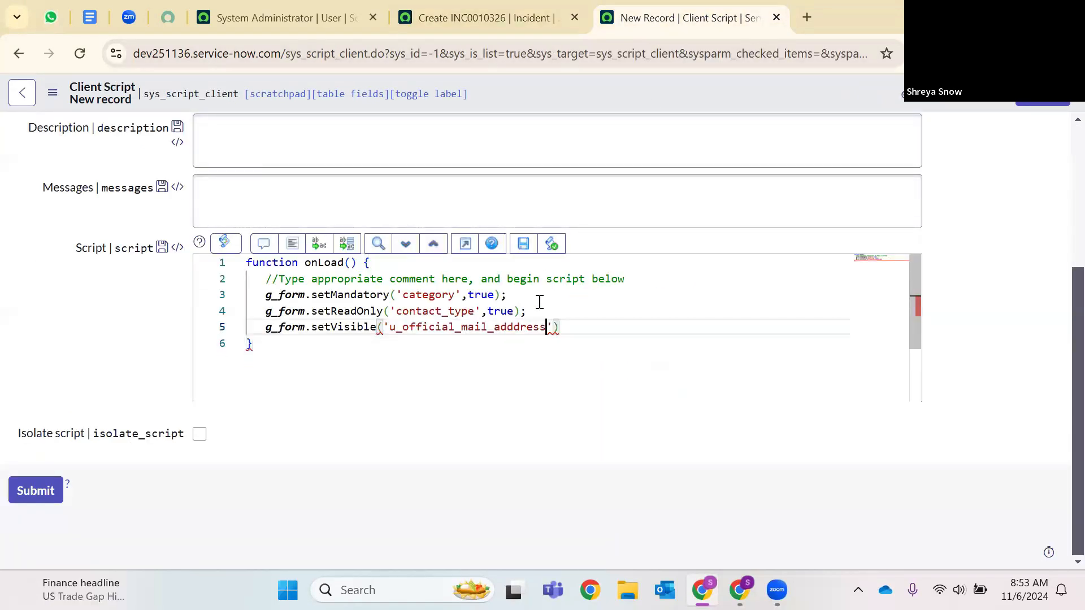
- Complete the setVisible call with false as its second argument and end the statement with a semicolon
type(".")
key("BackSpace")
type(",fa;l")
key("BackSpace")
key("BackSpace")
type("lse)")
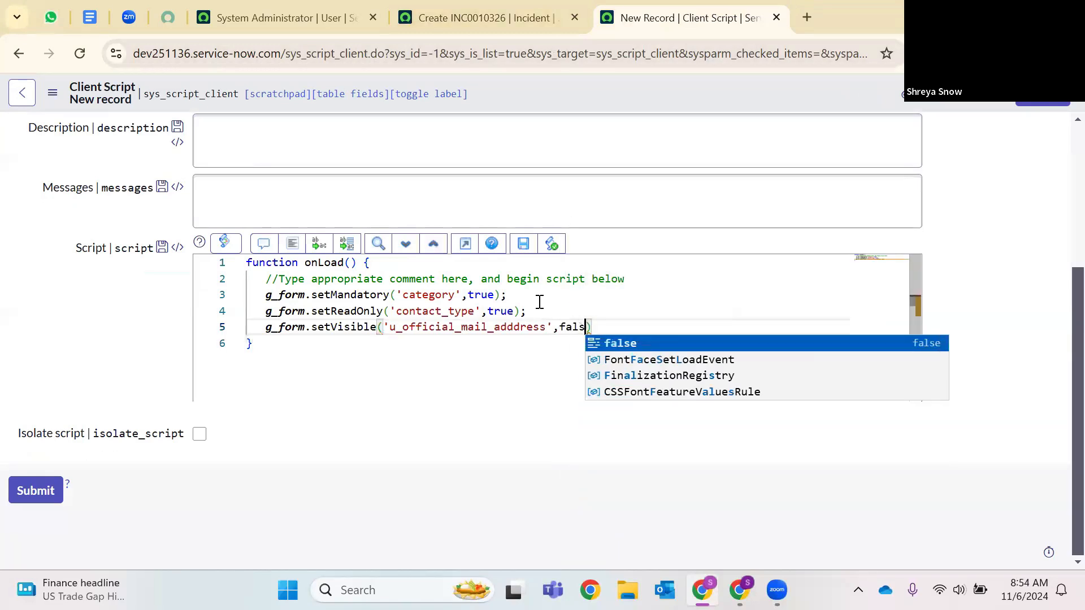
type(";")
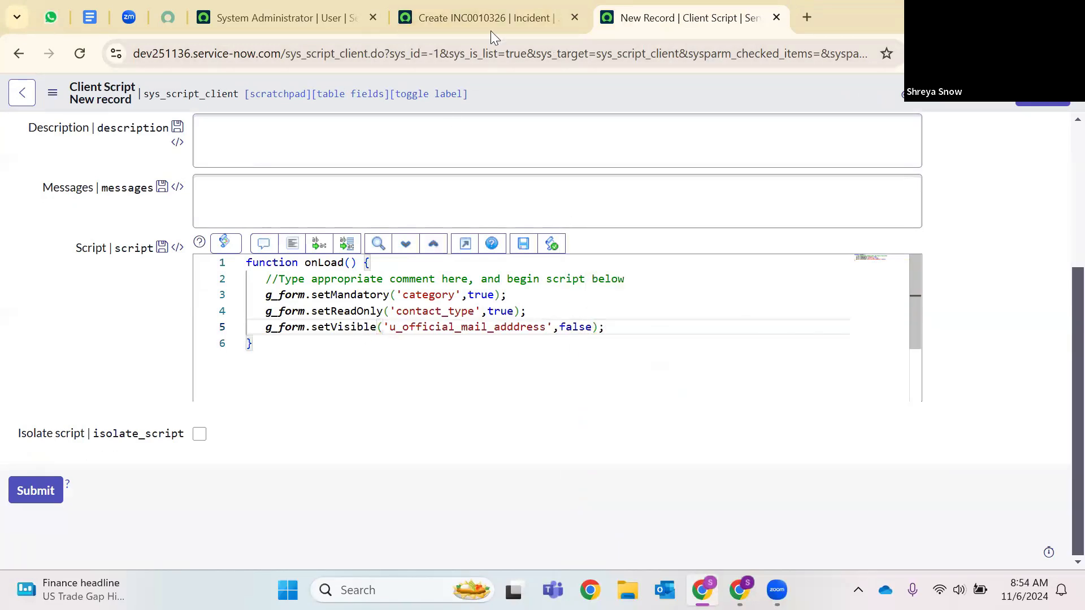
- Save the new client script record and stay on it
right_click(531, 88)
mouse_move(601, 120)
left_click(591, 100)
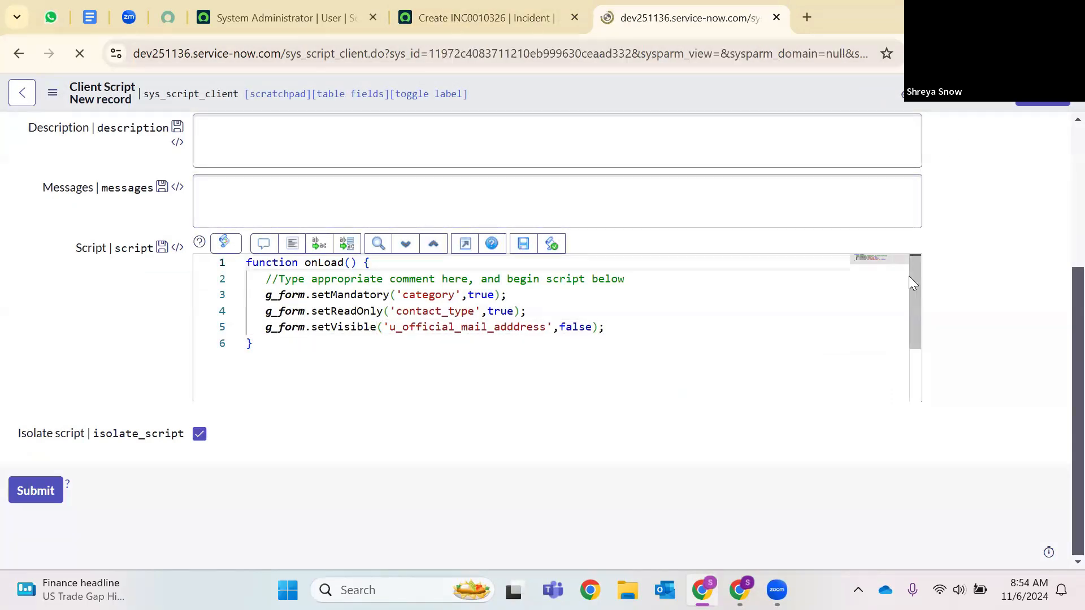
- Reload the new incident form and test whether the Channel field can be edited
left_click(485, 18)
left_click(109, 55)
left_click(84, 56)
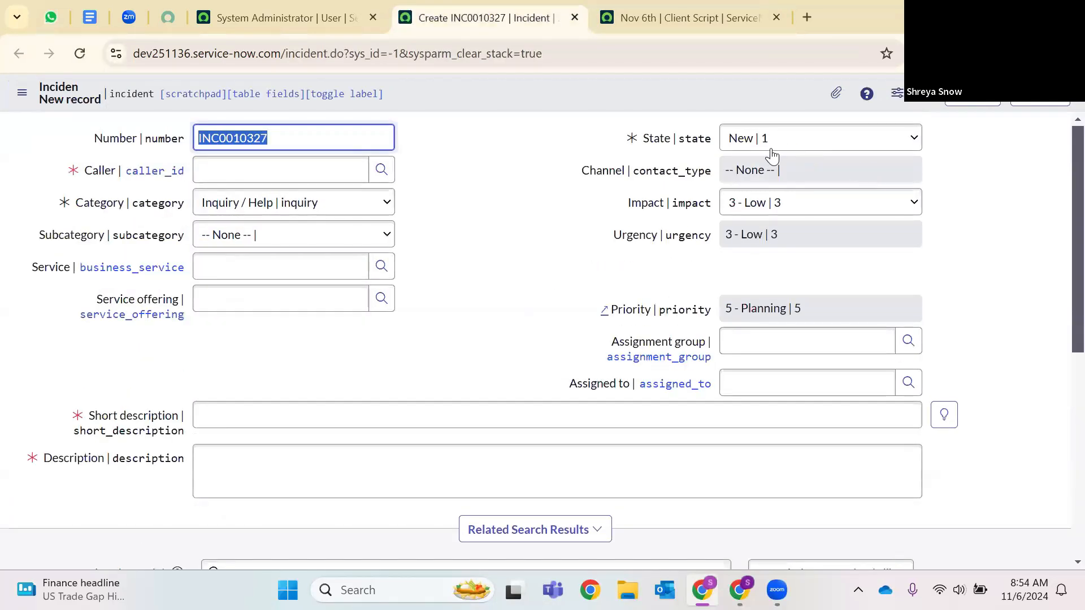
left_click(758, 170)
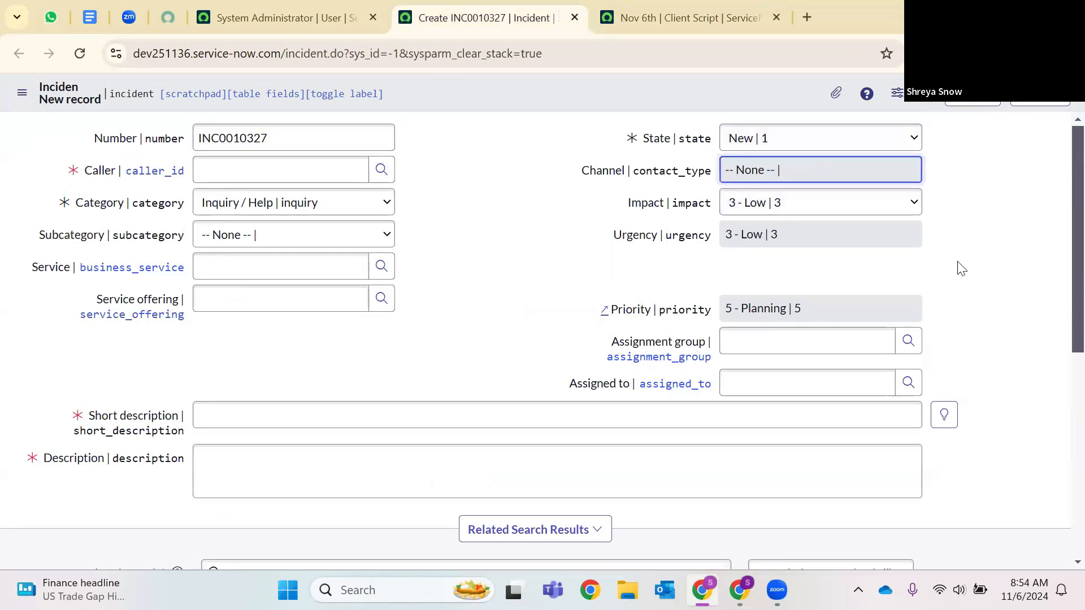
- Set the incident's Category to Software and check the Channel field's choices
left_click(220, 204)
left_click(234, 242)
left_click(236, 204)
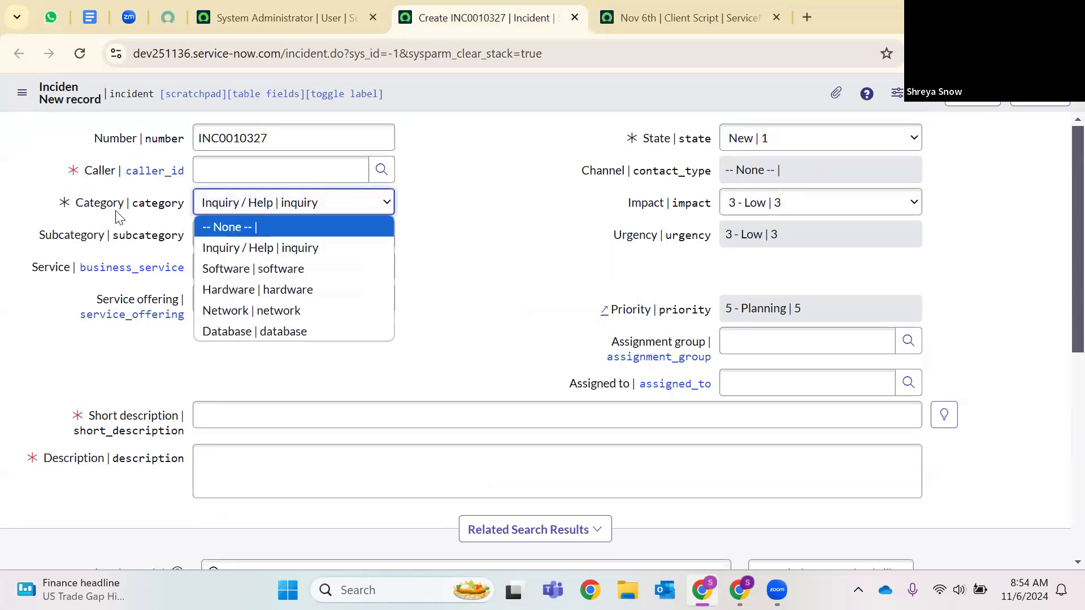
key("Return")
left_click(245, 211)
left_click(252, 266)
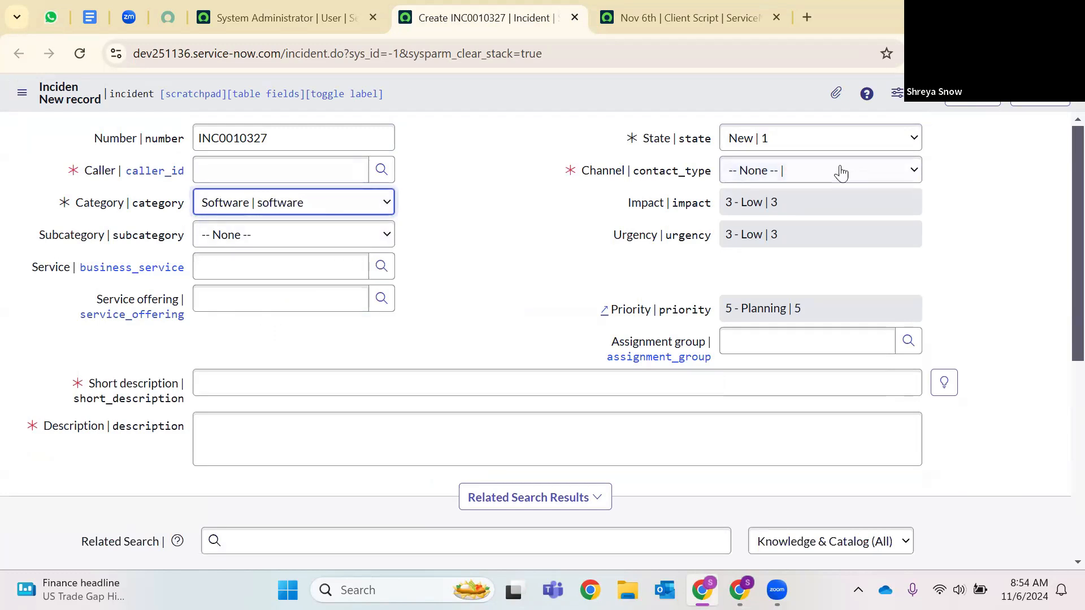
left_click(799, 173)
left_click(796, 178)
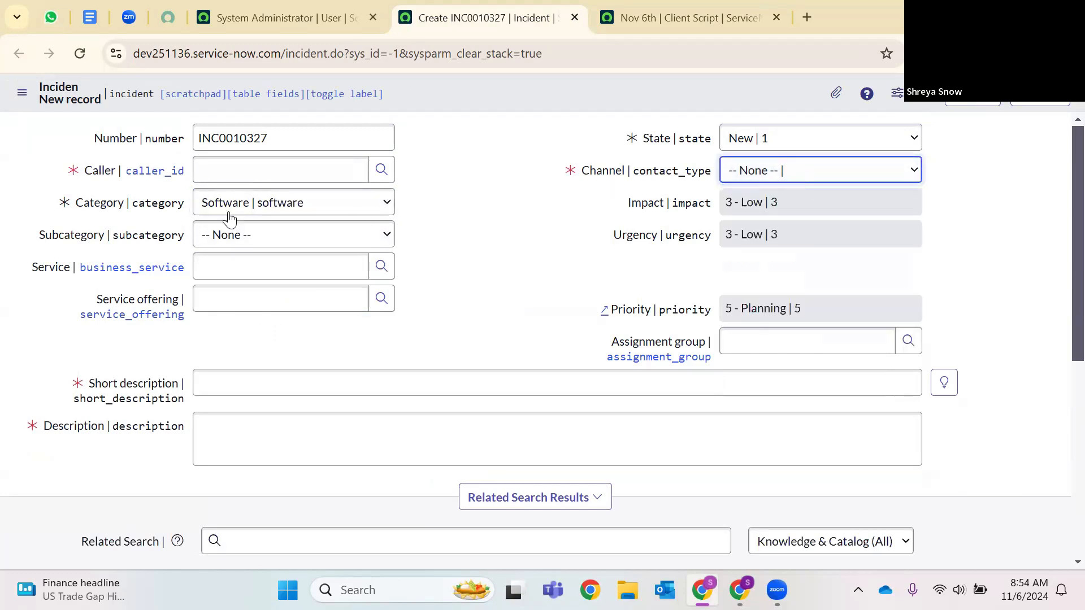
- Change the incident's Category to Network and back to -- None -- to test the mandatory marking
left_click(356, 209)
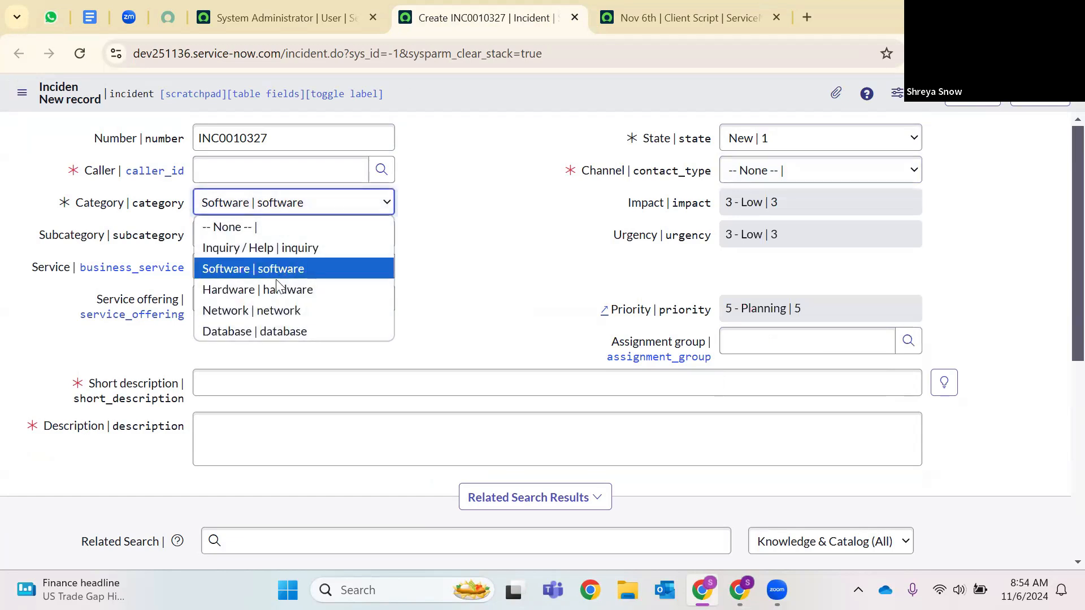
left_click(265, 308)
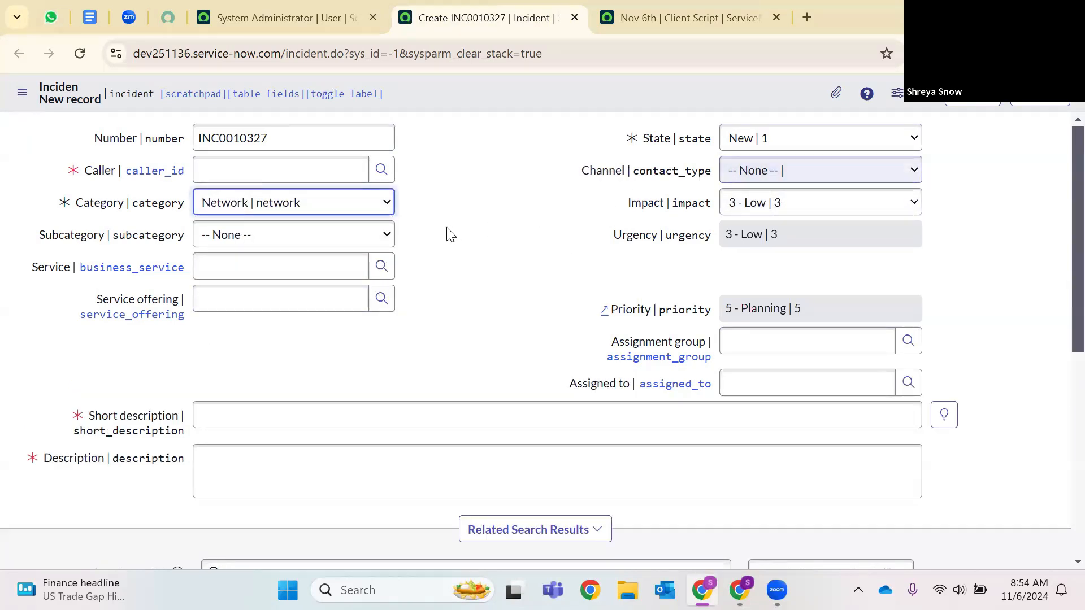
left_click(222, 211)
left_click(225, 227)
left_click(619, 237)
- Reload the incident form discarding the unsaved entries, and compare its fields with the calls in the saved onLoad script
left_click(80, 53)
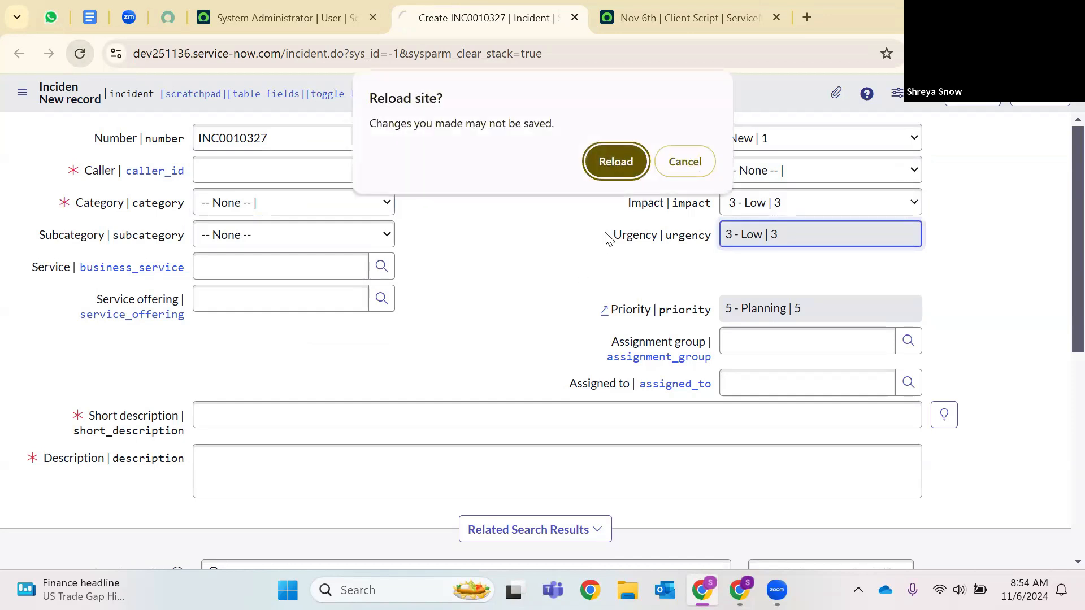
left_click(616, 161)
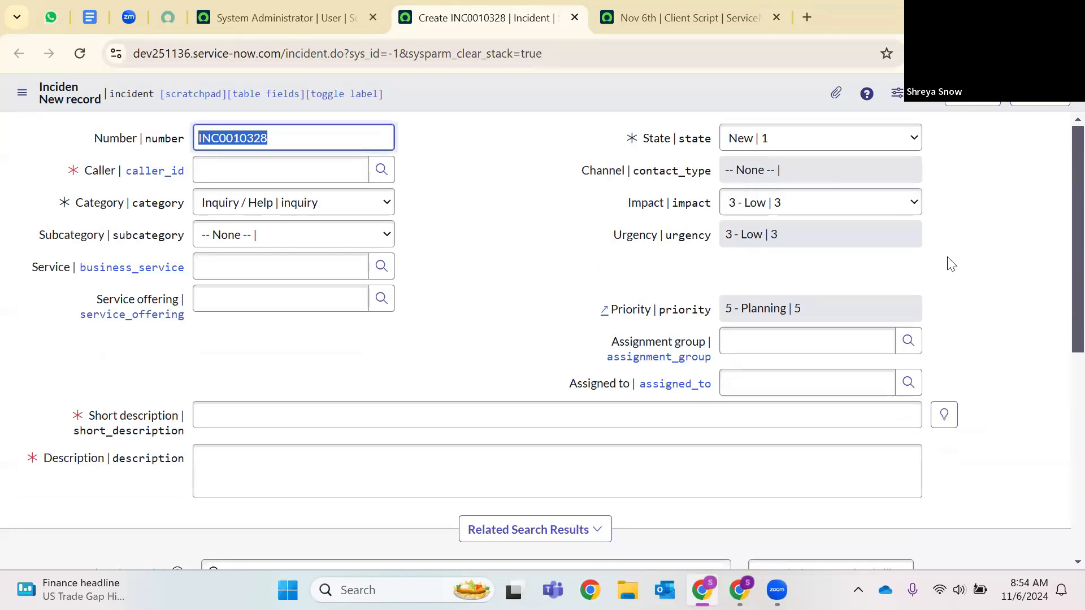
left_click(716, 17)
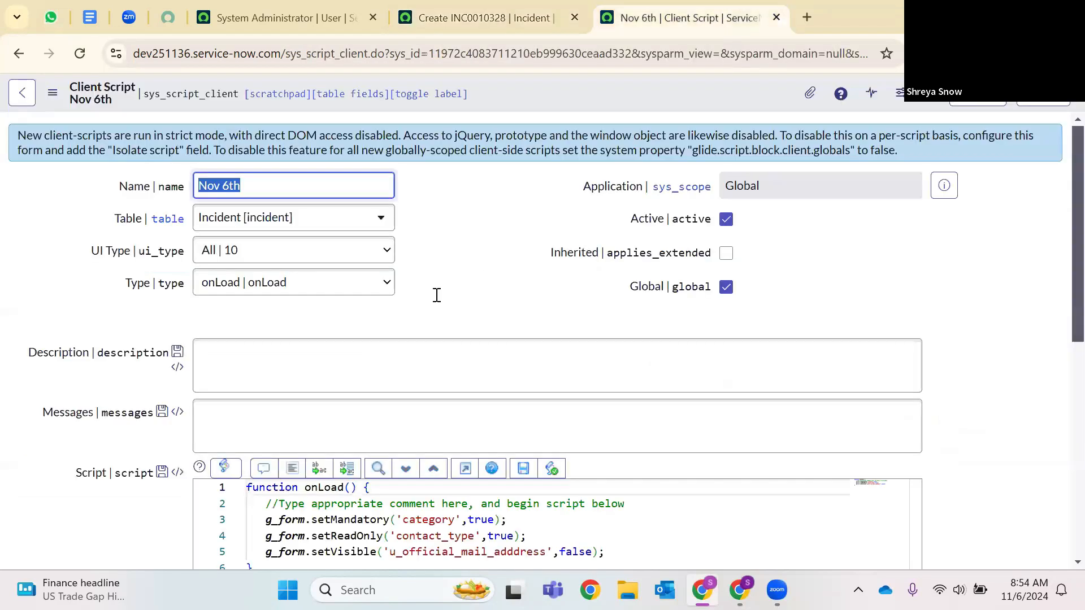
scroll(430, 271, "down", 6)
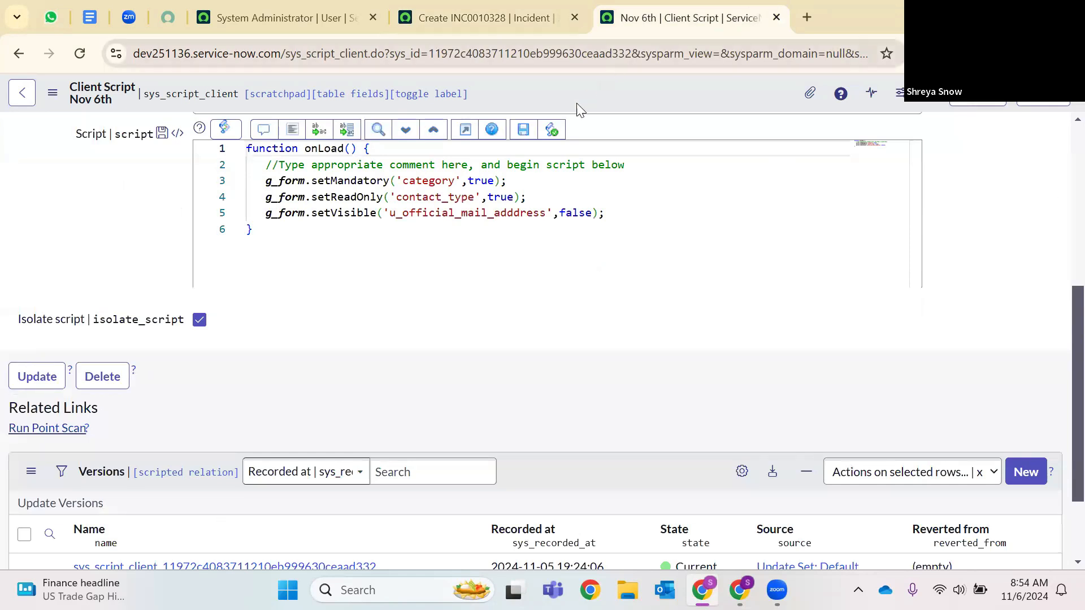
left_click(491, 16)
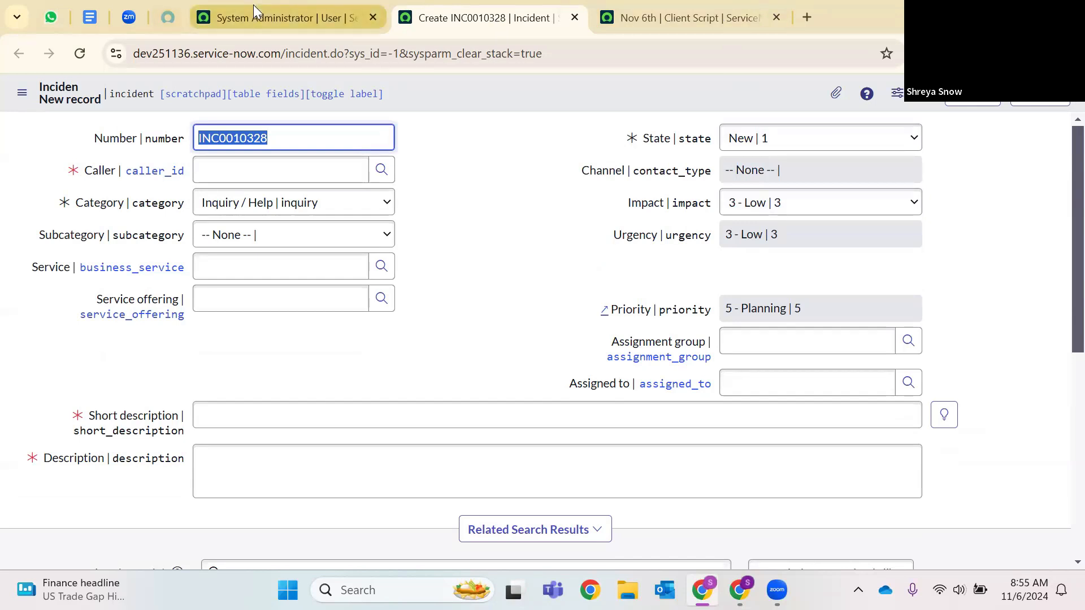
- Close the unsaved new incident form and return to the System Administrator user record
left_click(288, 17)
scroll(423, 271, "up", 2)
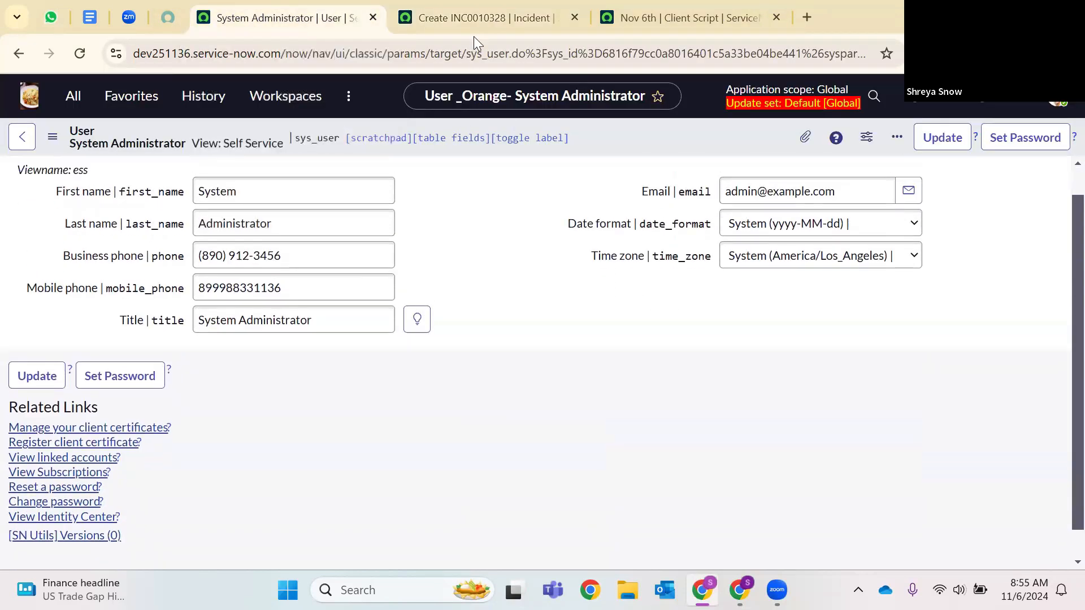
left_click(473, 18)
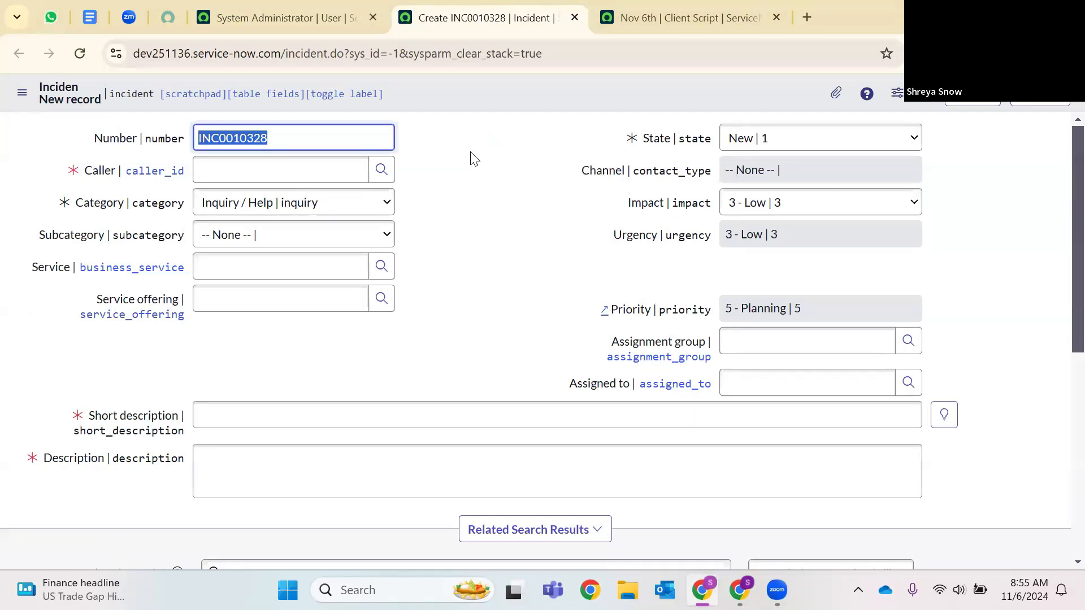
left_click(575, 18)
left_click(345, 13)
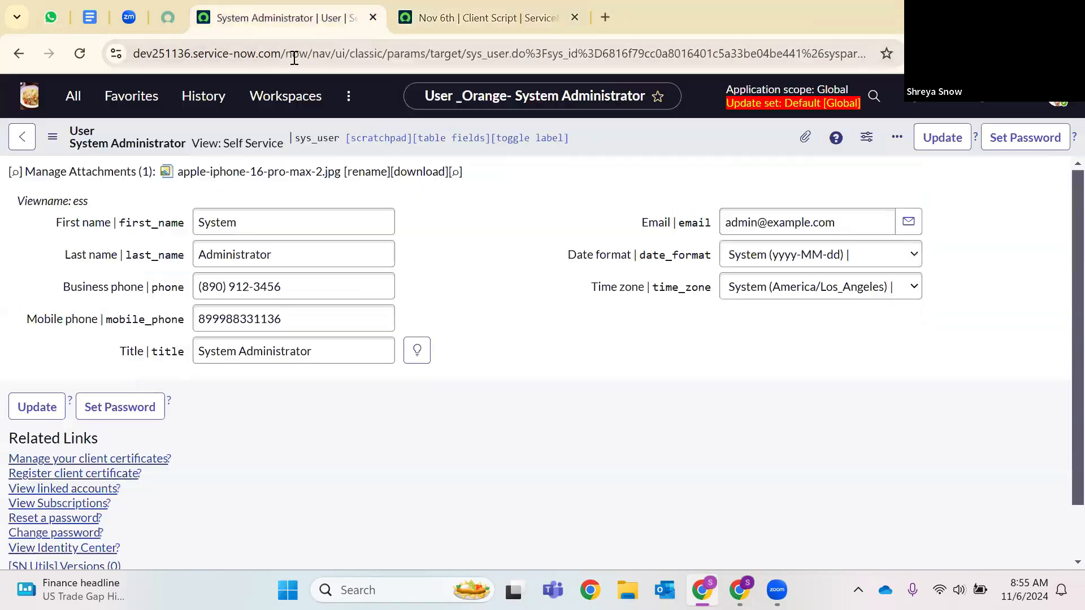
- Copy the instance's base URL and open its Service Portal at /sp in a new browser tab
left_click(281, 55)
left_click(282, 55)
left_click_drag(282, 55, 81, 52)
right_click(258, 52)
left_click(307, 213)
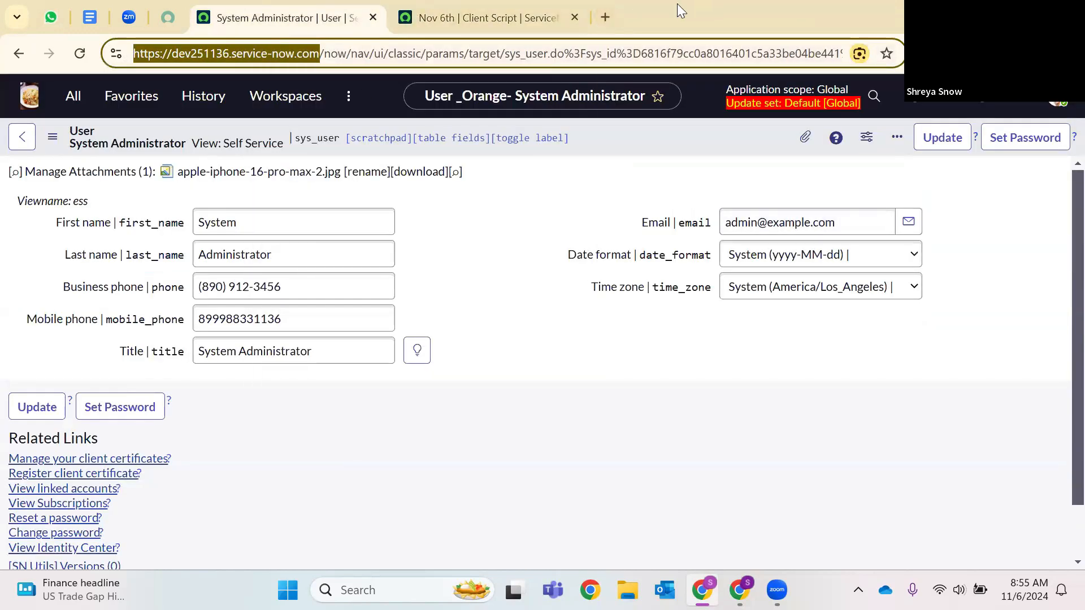
left_click(602, 19)
right_click(440, 59)
left_click(453, 204)
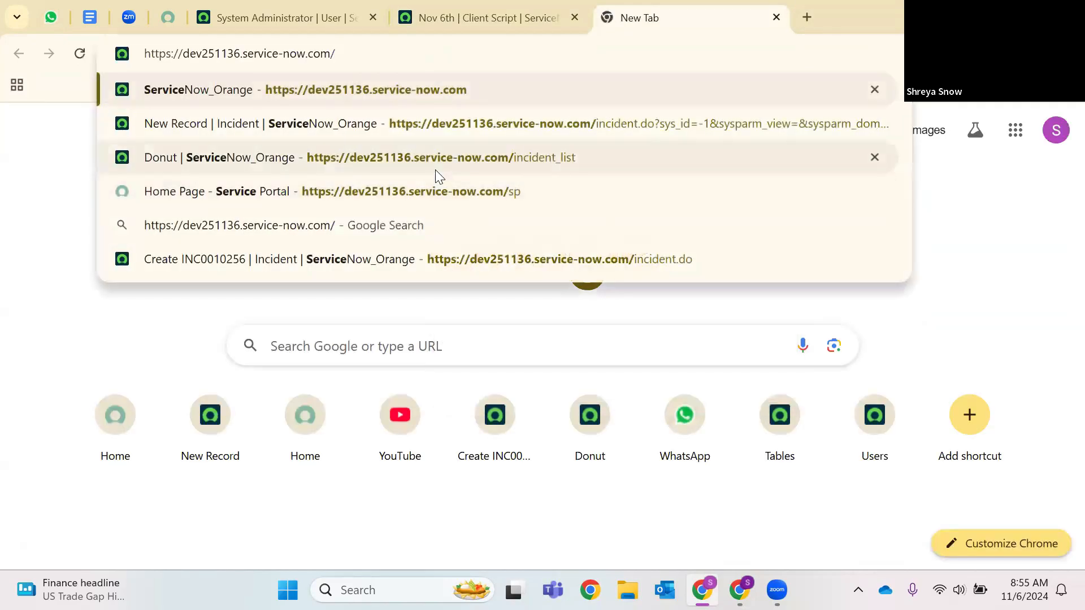
type("sp")
key("Return")
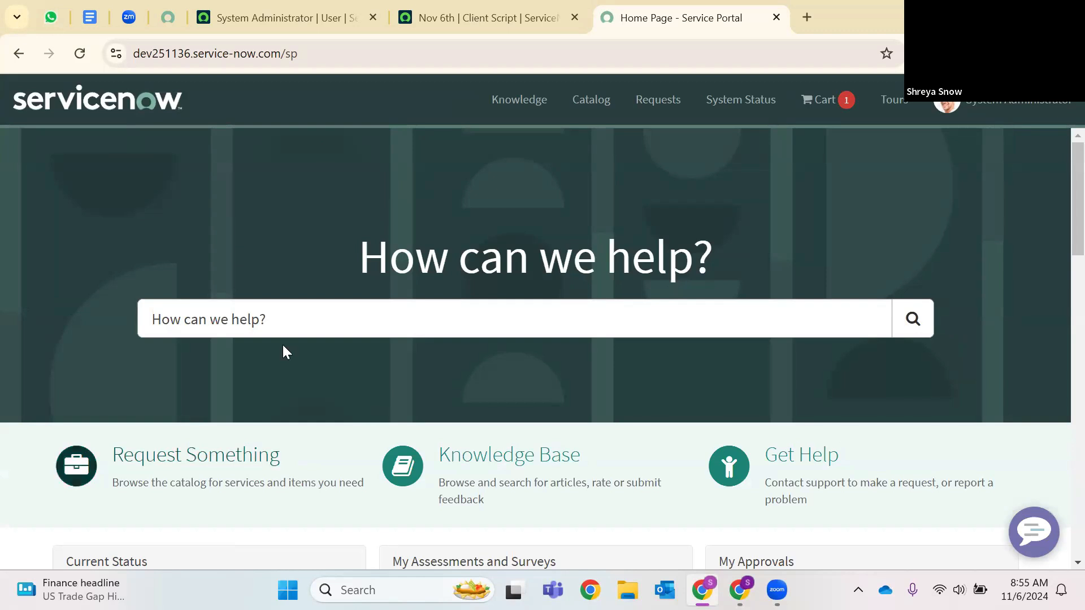
- Search the Service Portal for "create incident" and open the Create Incident form
left_click(293, 322)
type("create")
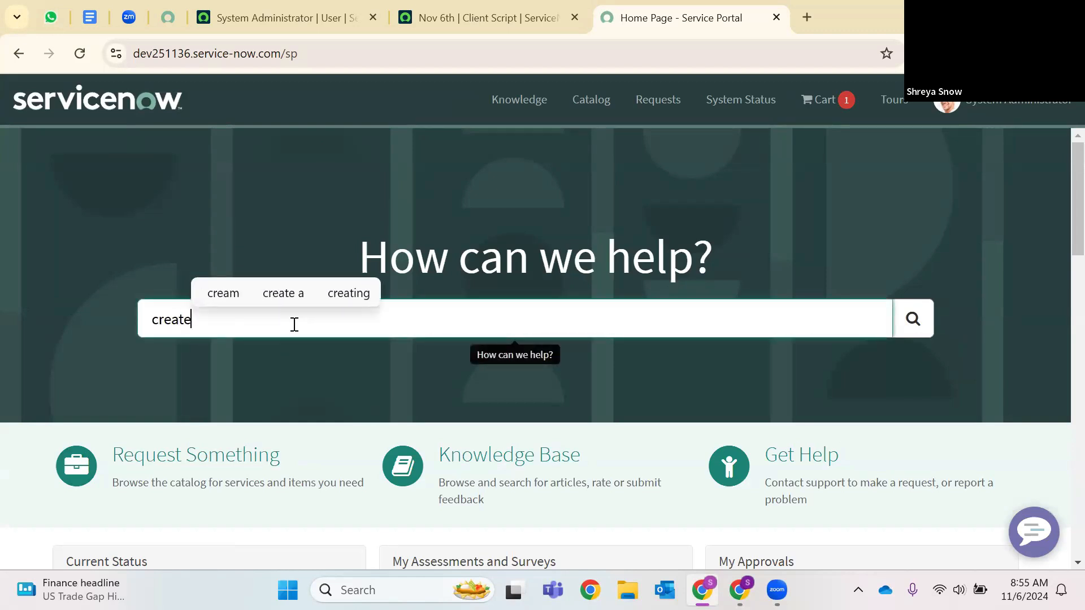
type(" incident")
key("Return")
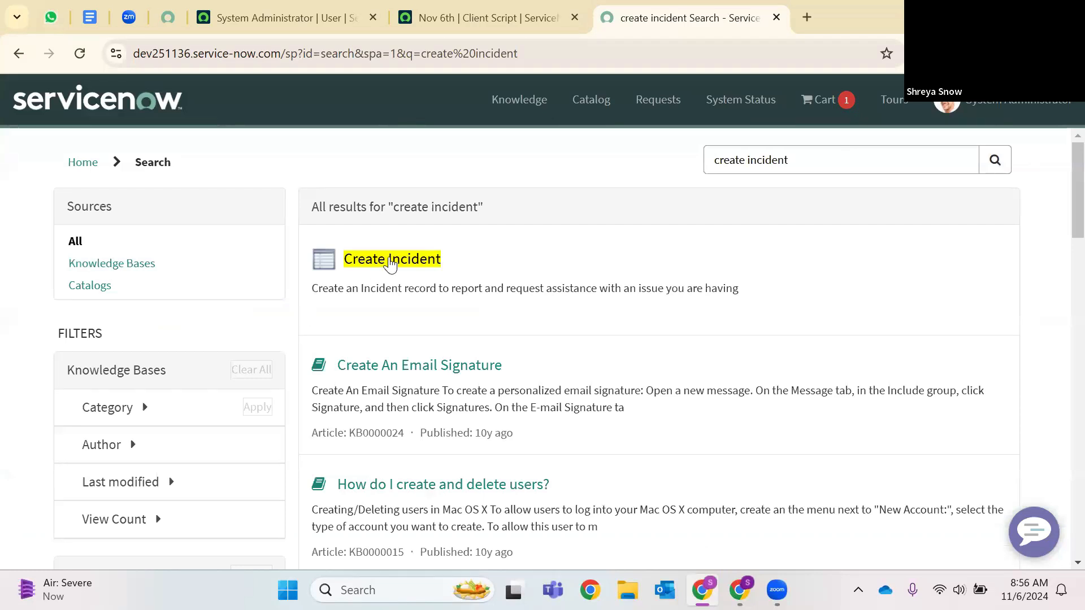
left_click(392, 261)
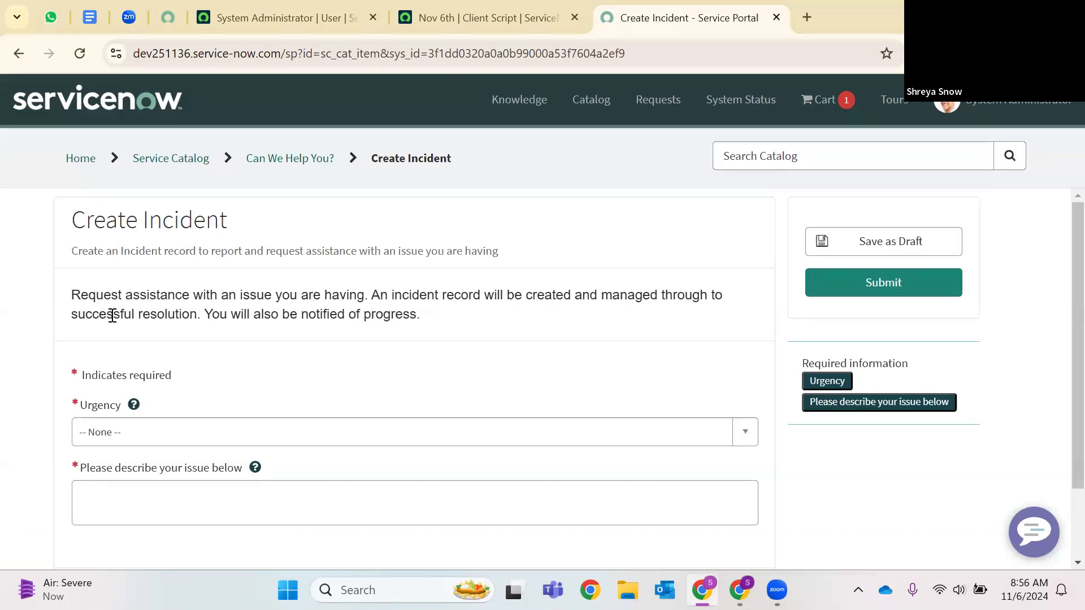
- Submit a portal incident with urgency 2 - Medium and the description "unable to connect to office network"
scroll(212, 417, "down", 2)
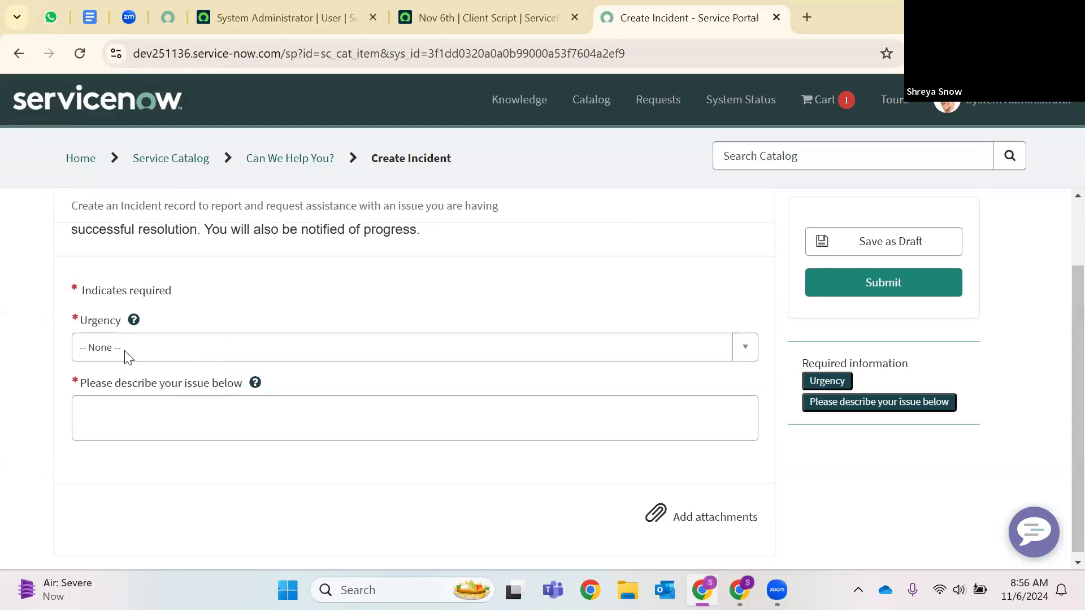
left_click(126, 356)
left_click(111, 447)
left_click(135, 412)
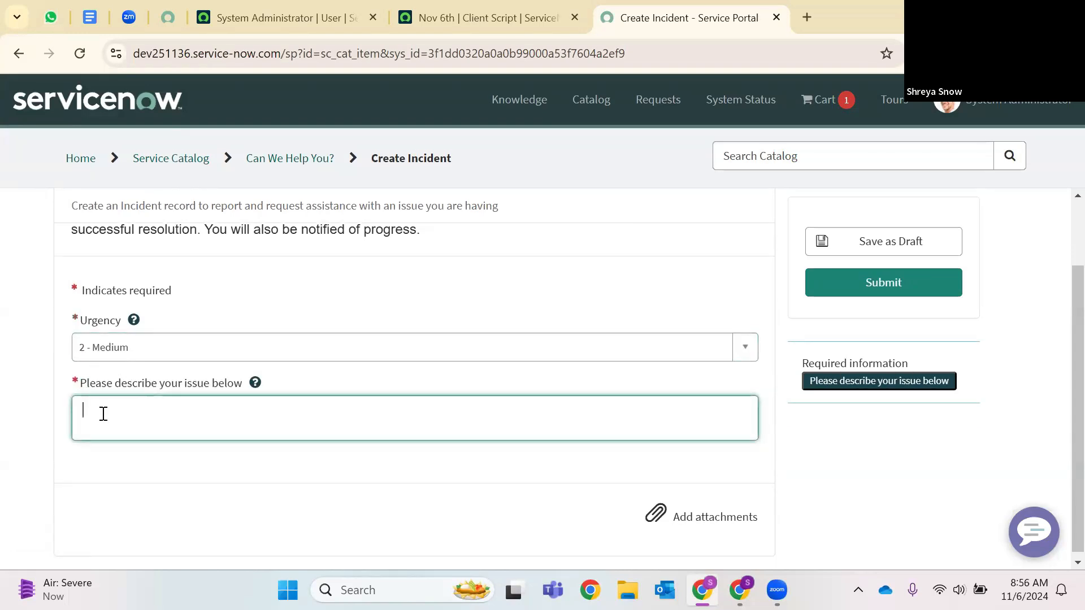
type("unable to")
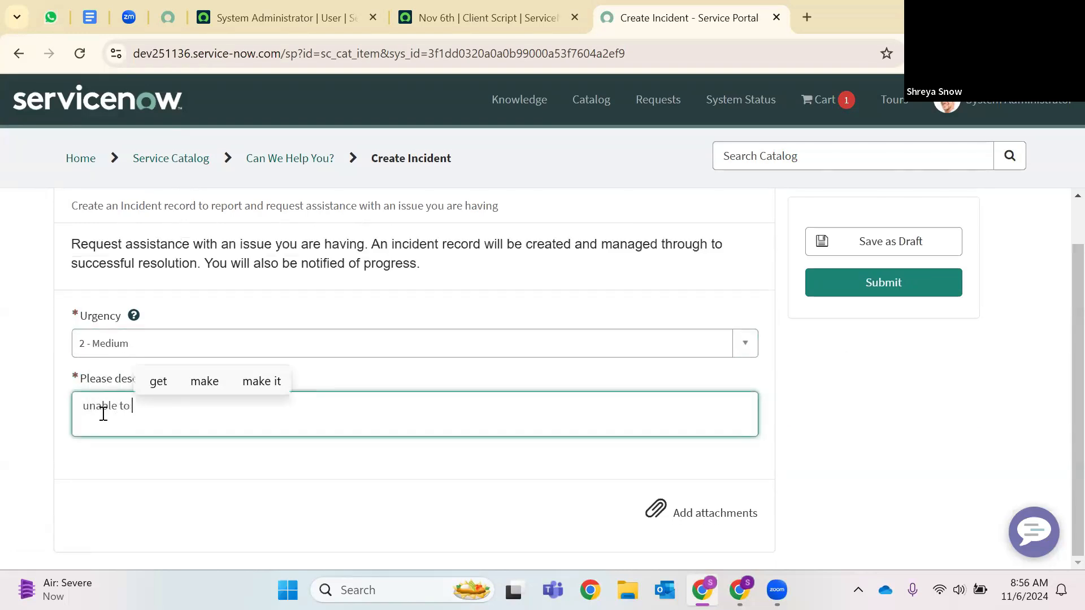
type(" connect to office net")
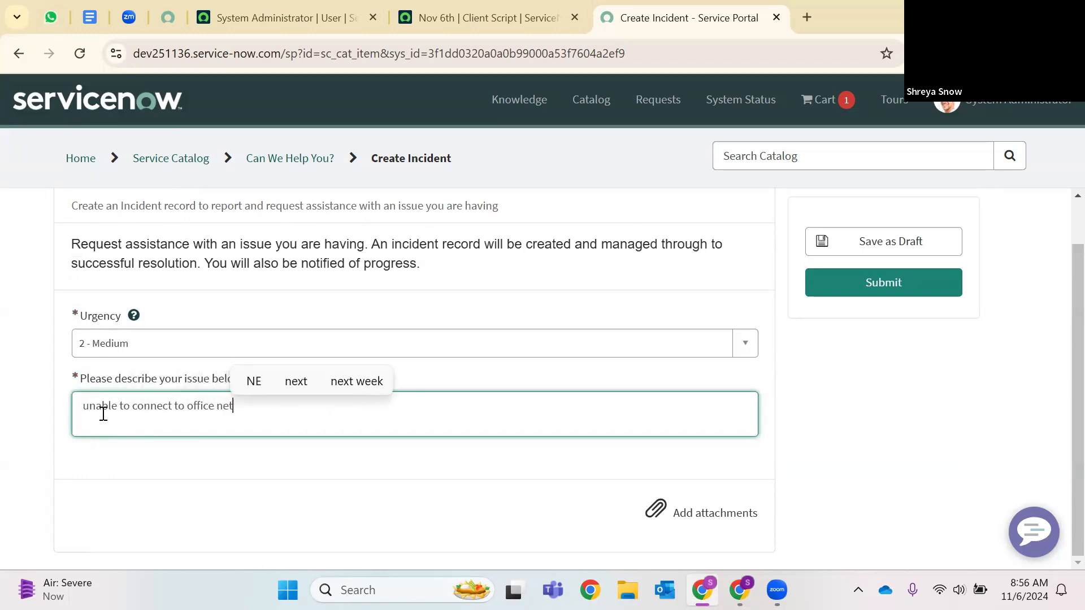
type("work")
left_click(871, 290)
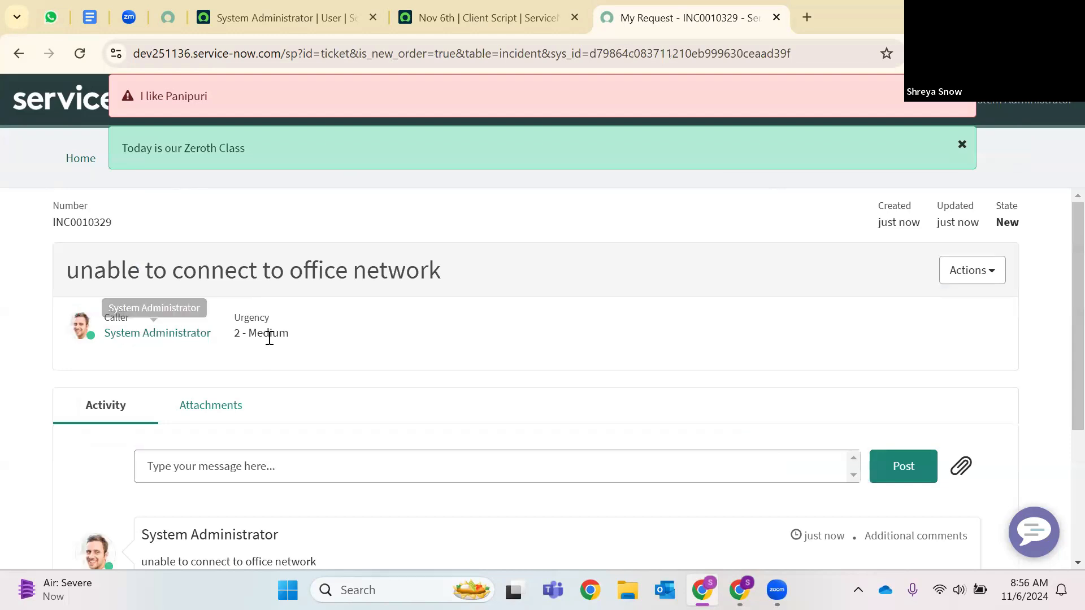
- Check the submitted request's available actions and its Created and Updated details
left_click(966, 284)
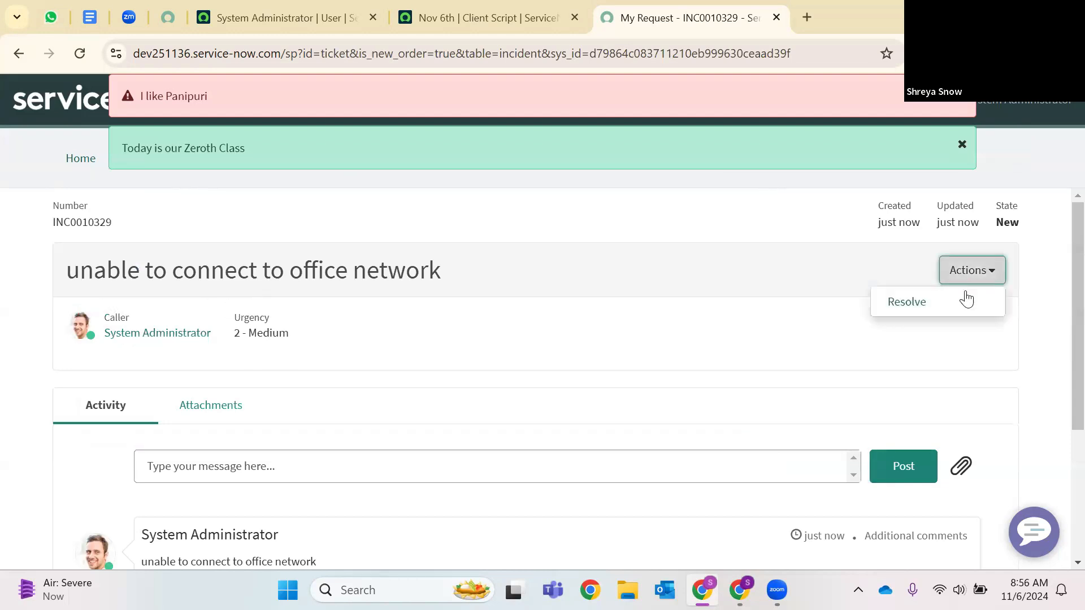
left_click(910, 211)
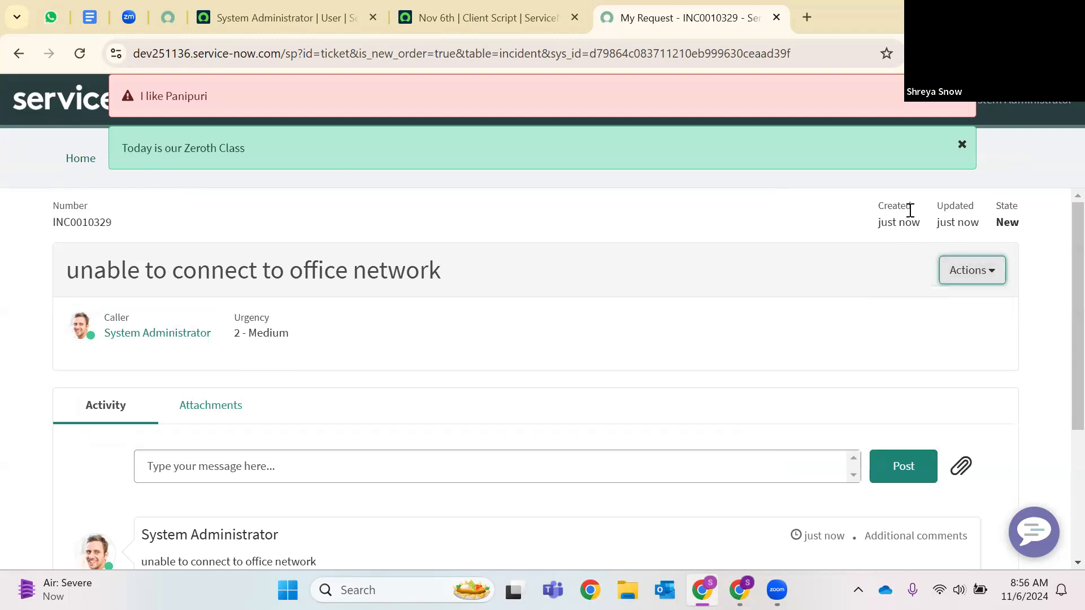
double_click(905, 224)
left_click(955, 228)
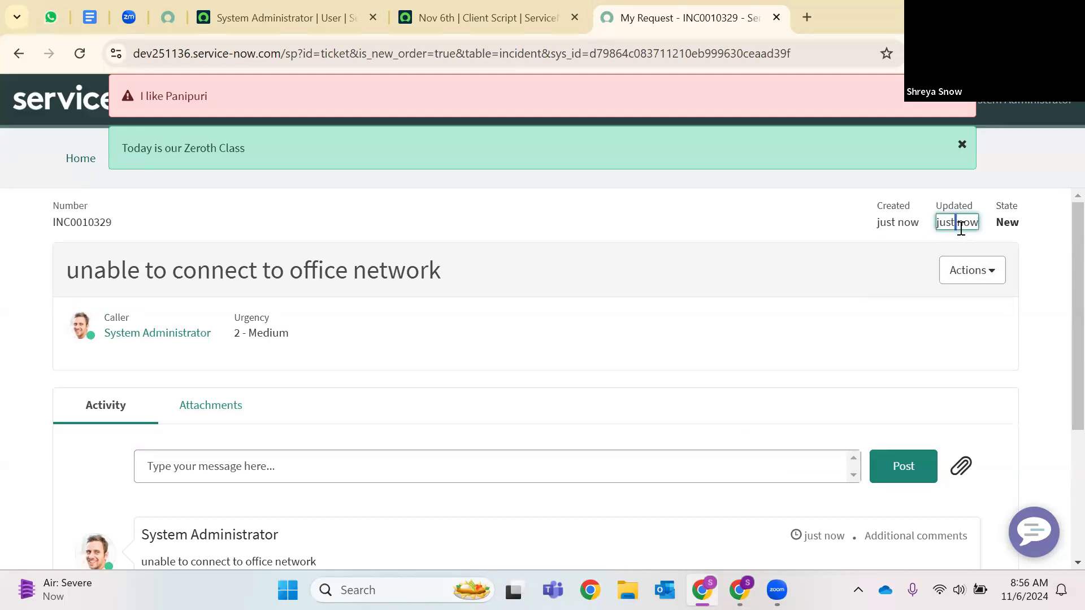
- Copy the submitted incident's number and open its record through global search in the reloaded main ServiceNow interface
left_click_drag(112, 222, 53, 223)
right_click(112, 243)
left_click(116, 244)
left_click(317, 17)
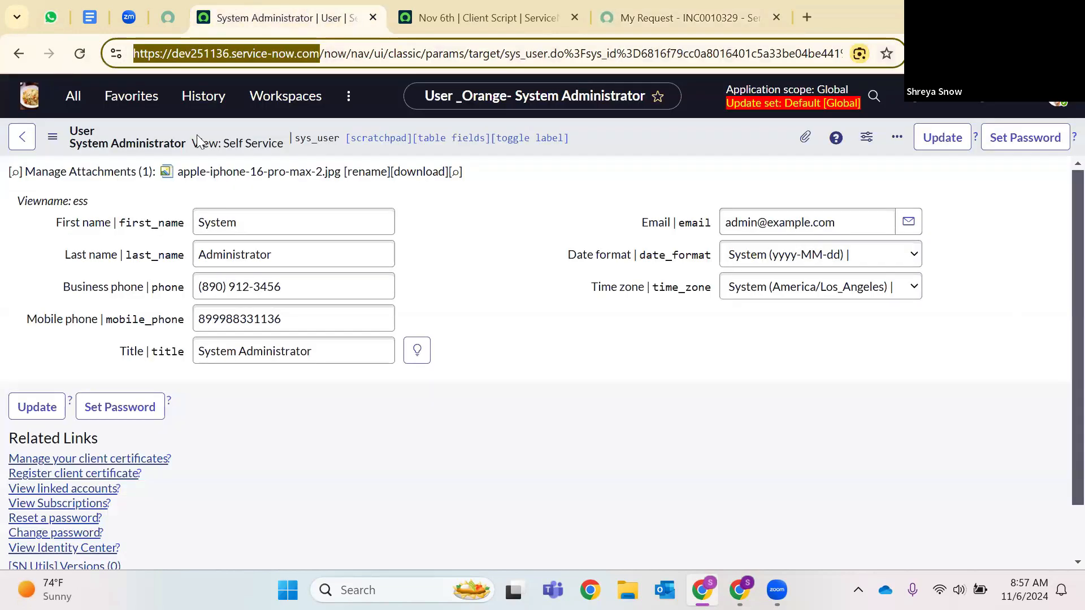
left_click(80, 54)
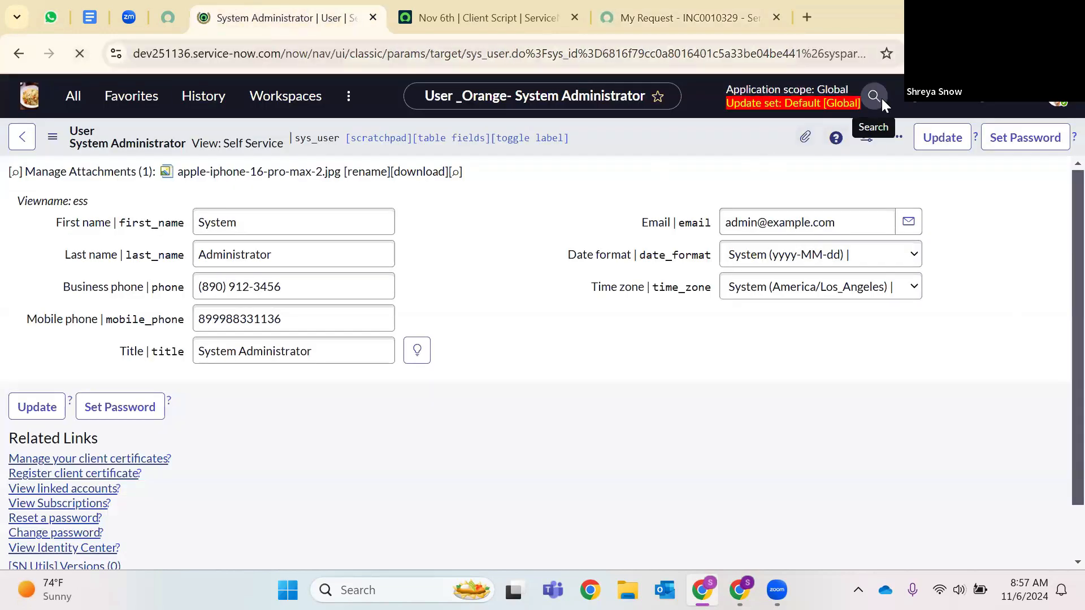
left_click(873, 100)
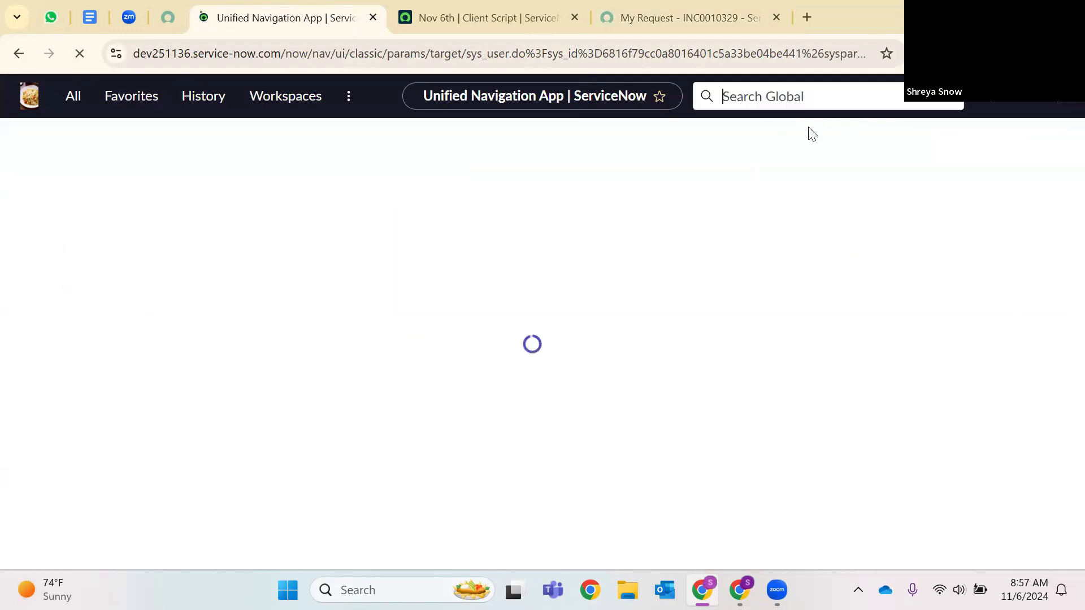
left_click(761, 96)
right_click(761, 101)
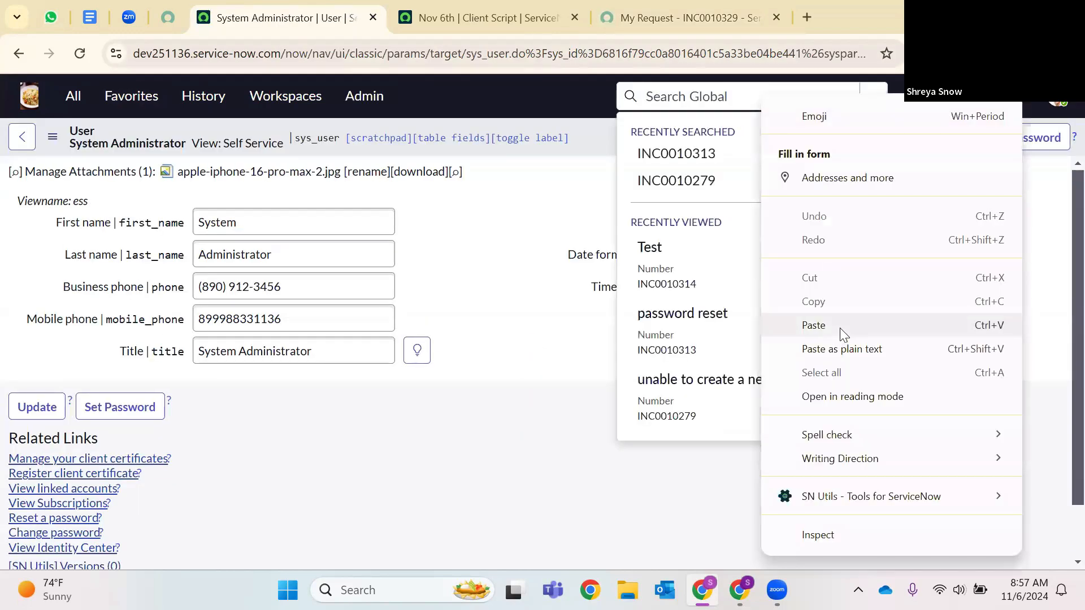
left_click(840, 326)
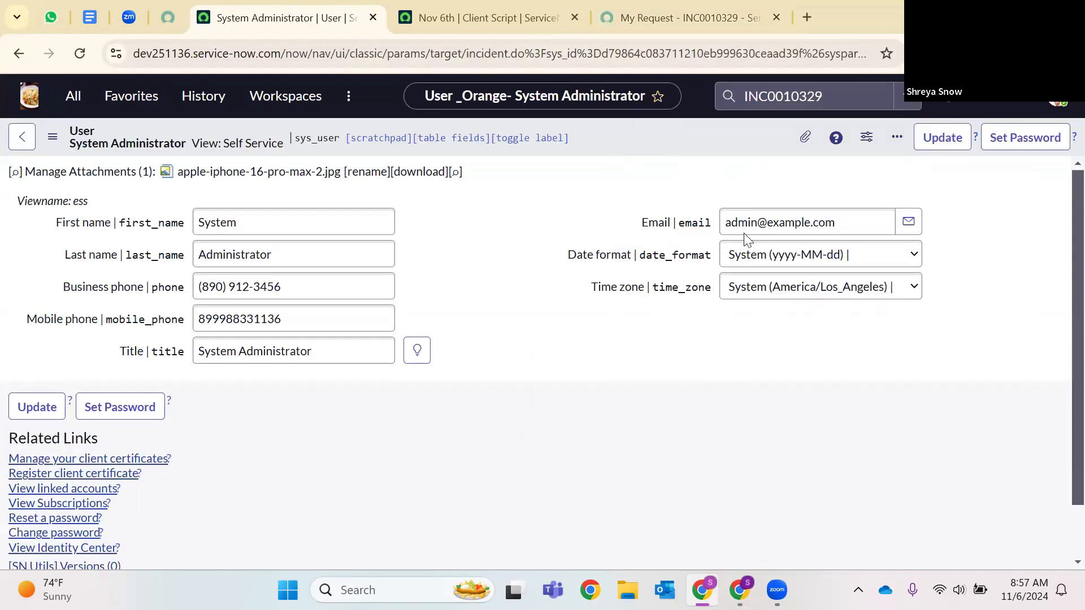
left_click(22, 137)
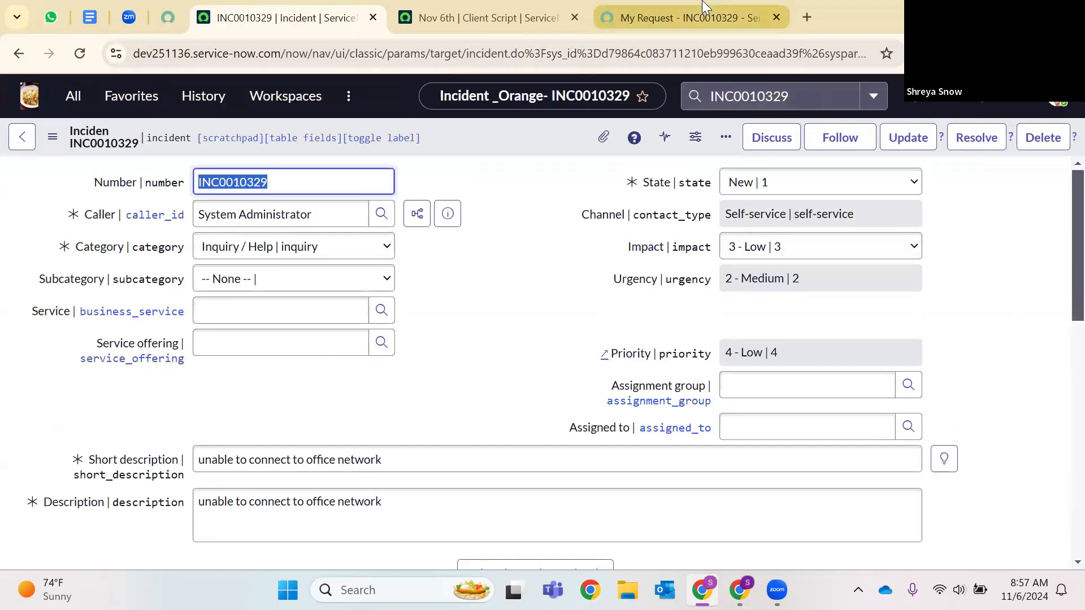
- Save the customer-visible comment "Hi @[System Administrator], Please provide your user id and other details." in the incident's Notes section
scroll(311, 378, "down", 3)
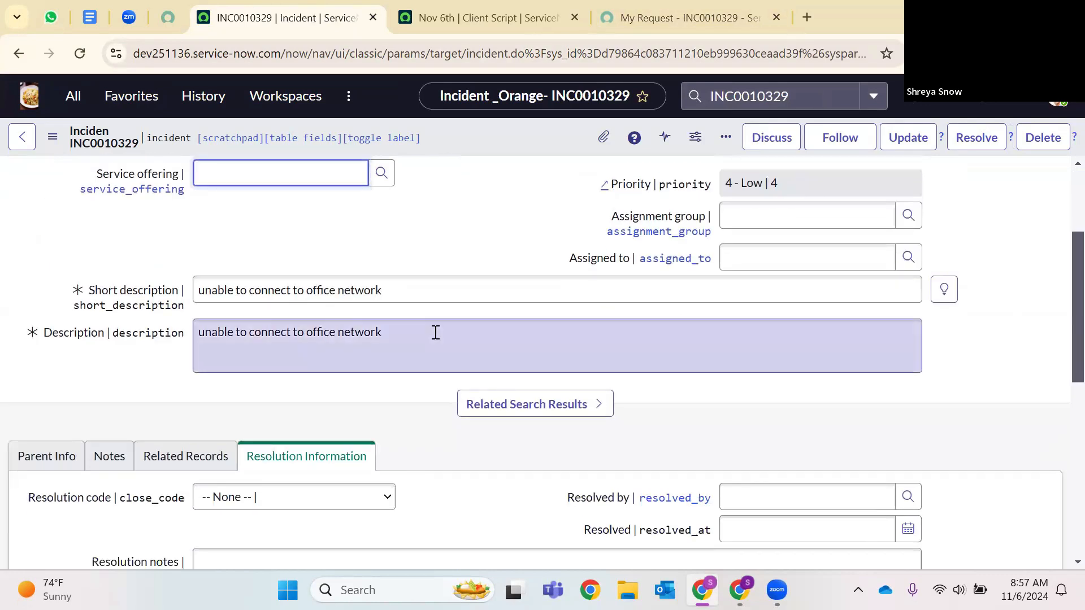
scroll(226, 336, "down", 3)
left_click(113, 291)
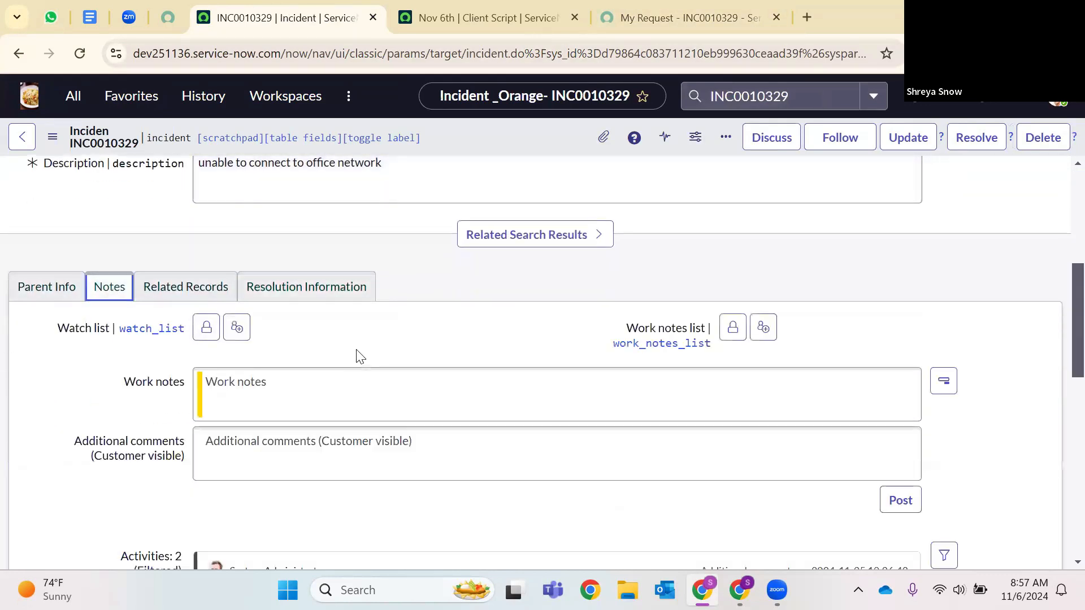
scroll(356, 356, "down", 3)
left_click(272, 287)
type("Hi ")
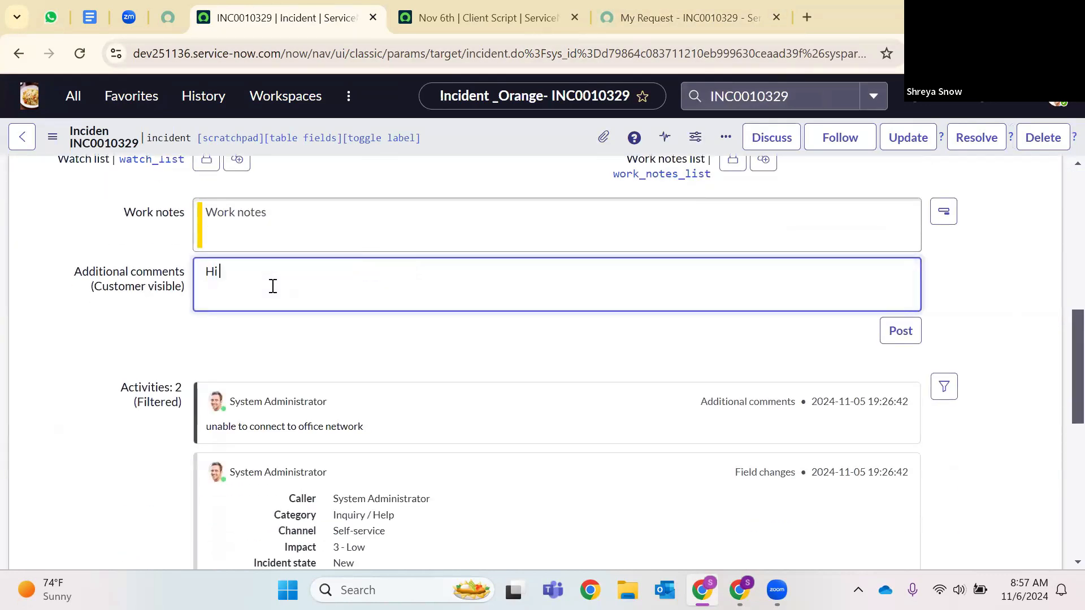
type("@[S")
key("Return")
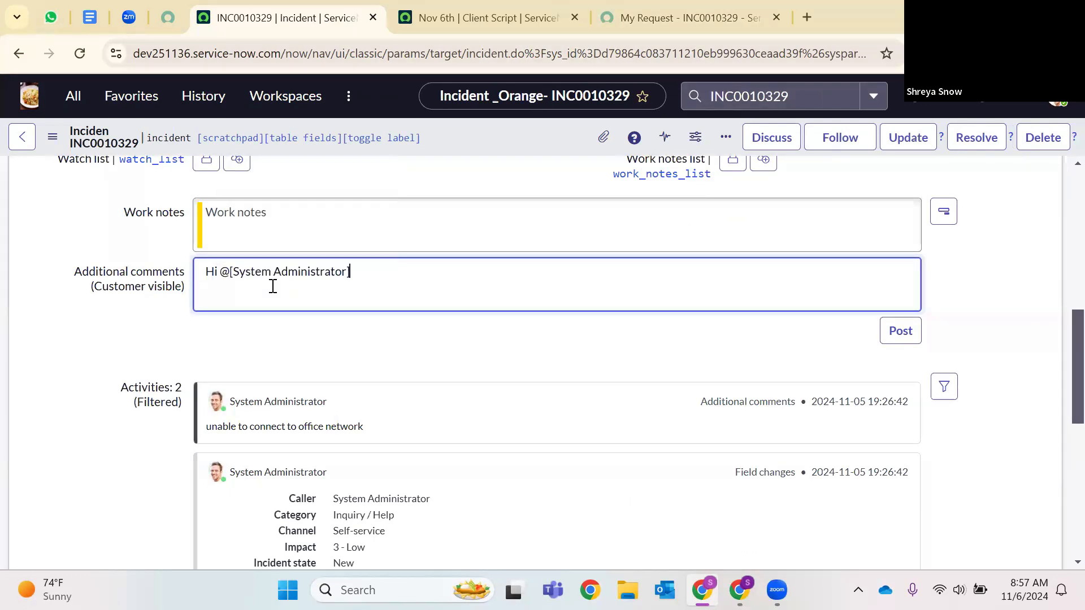
type("Ple")
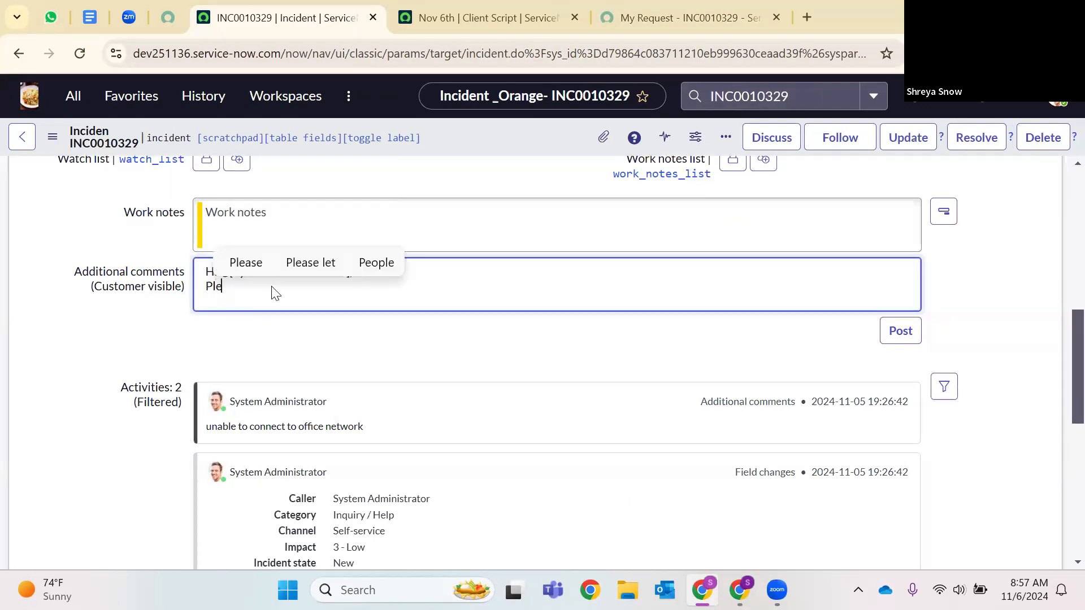
type("ase prov")
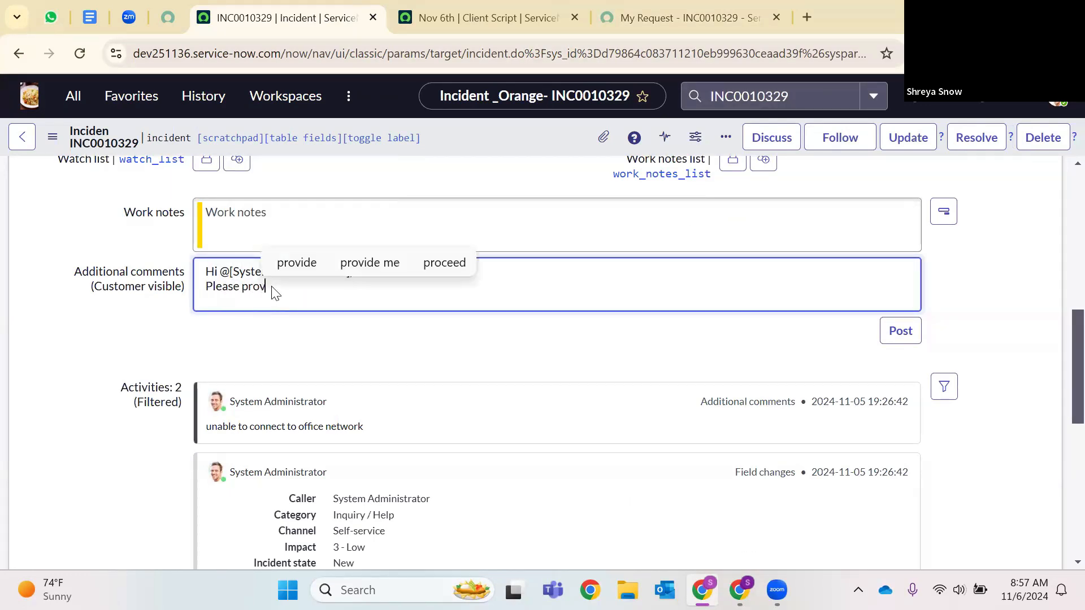
type("ide your use")
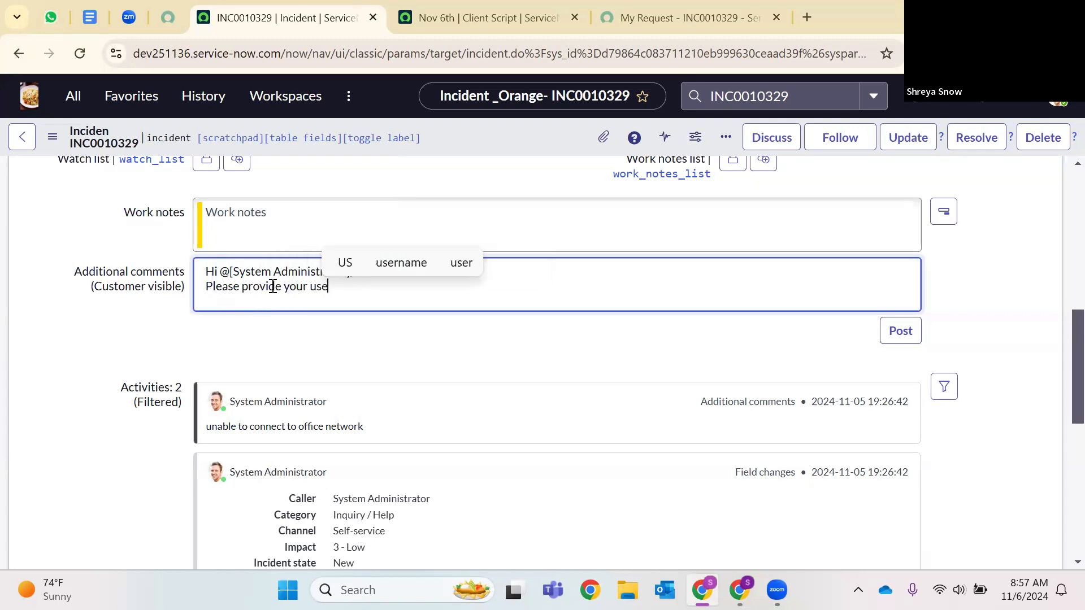
type("r id and ")
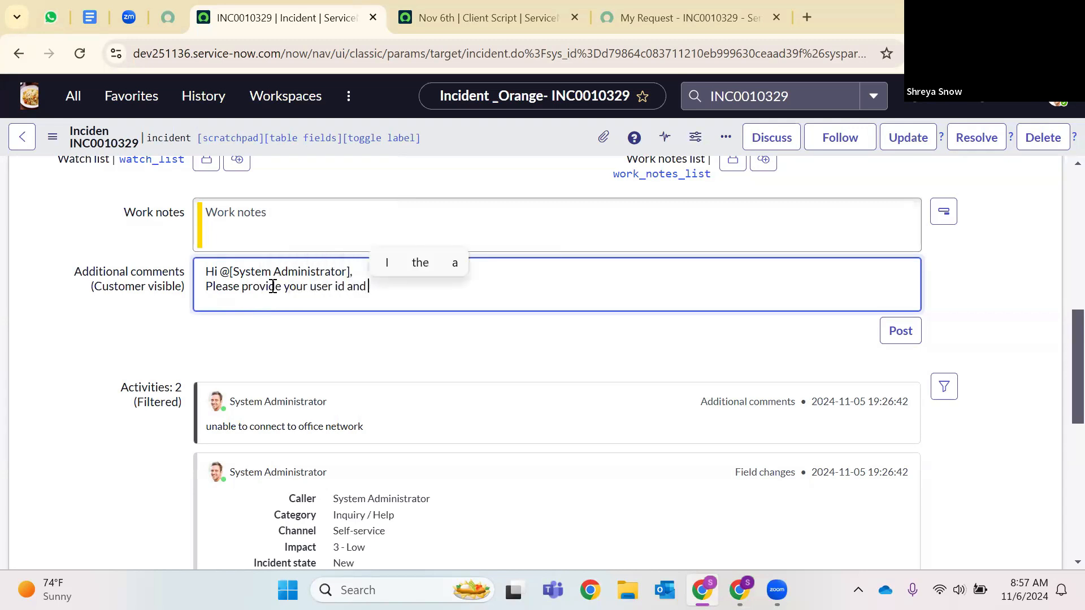
type("other details.")
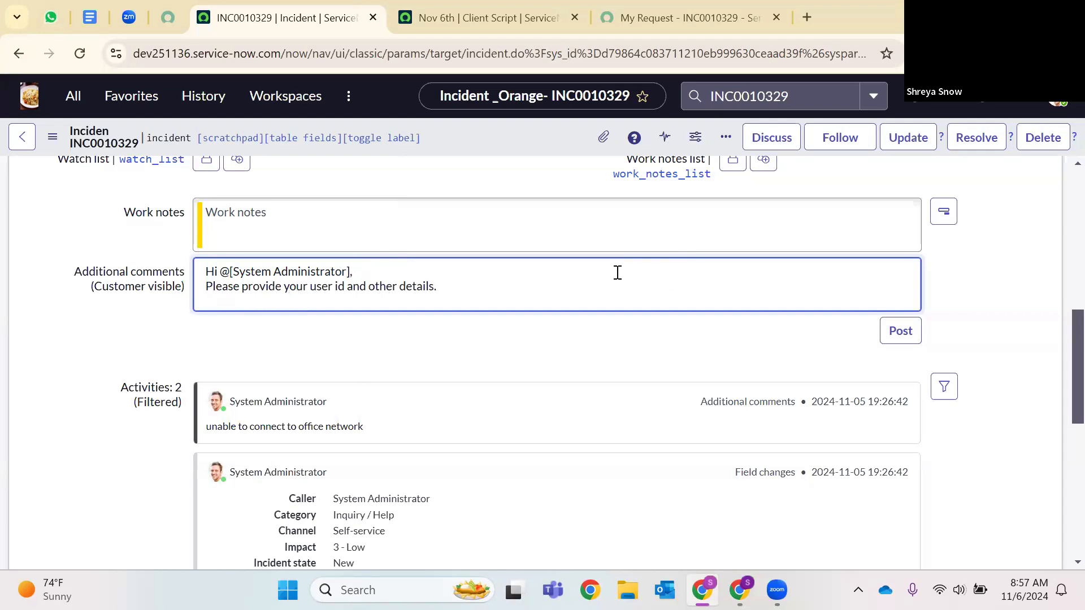
right_click(547, 136)
left_click(600, 148)
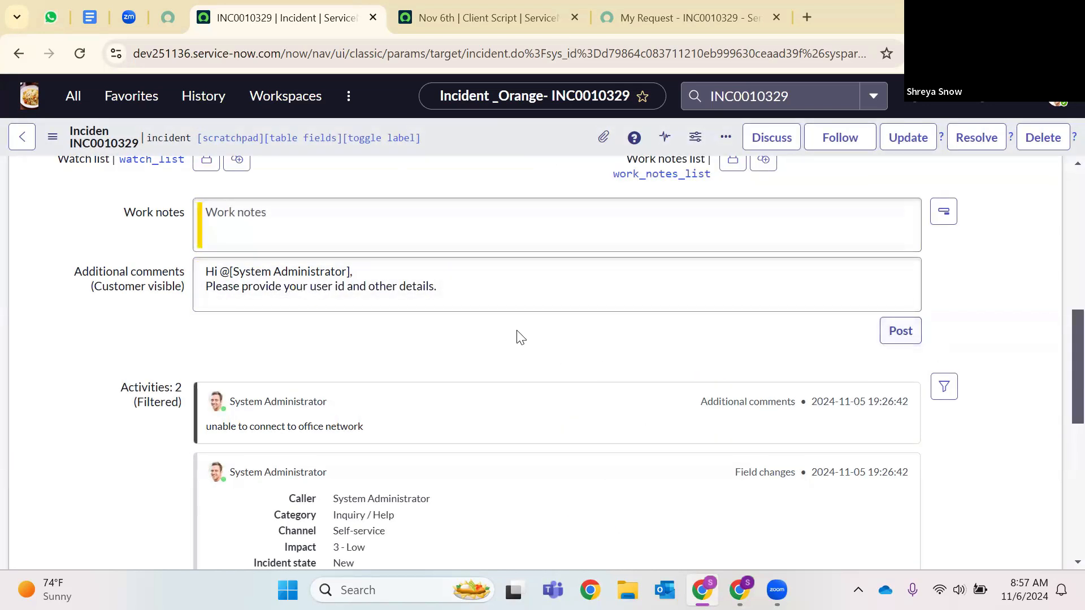
- Reload the submitted request in the Service Portal and check its activity stream for the customer-visible comment
left_click(687, 8)
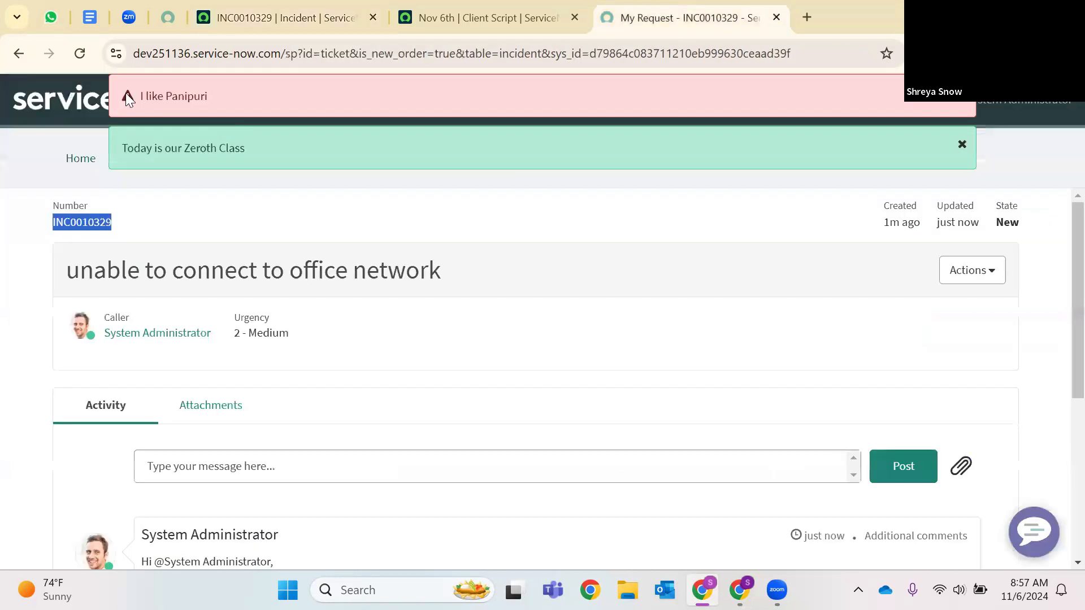
key("F5")
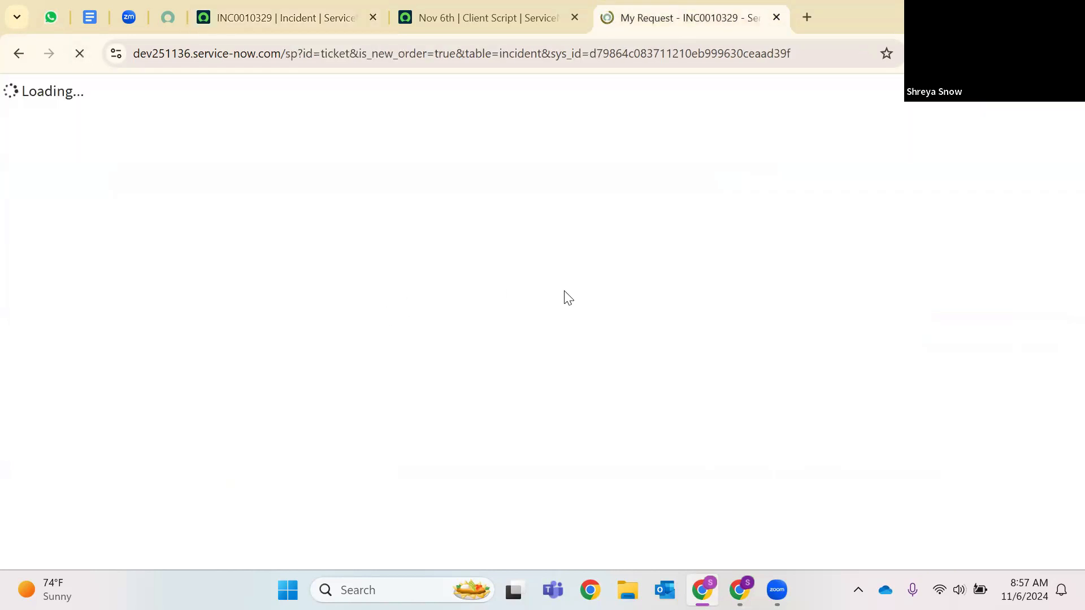
scroll(507, 310, "down", 5)
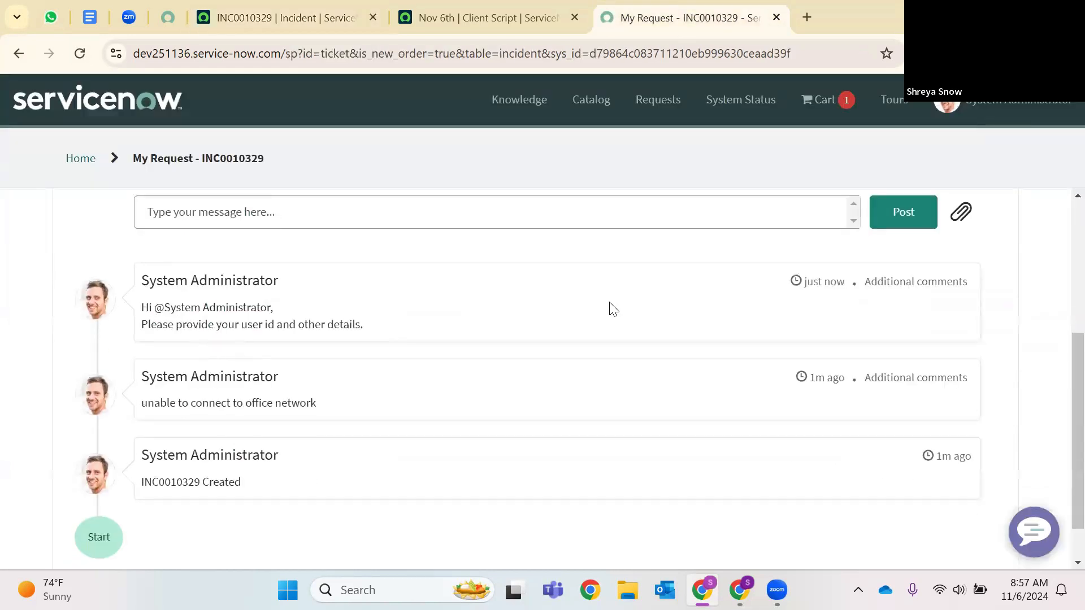
scroll(315, 300, "up", 2)
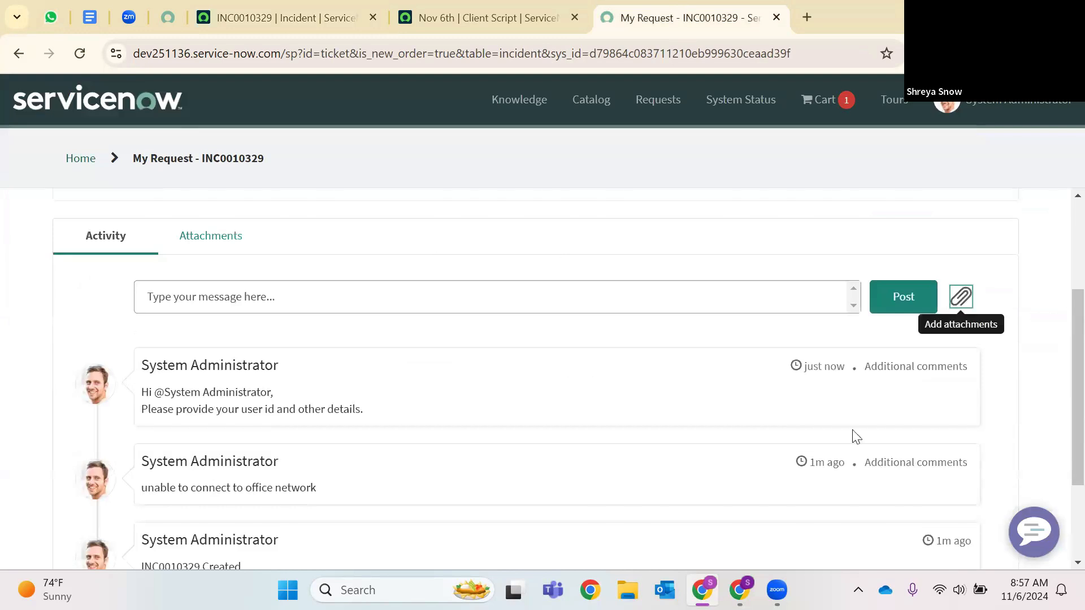
- Attach the file incident (3).xlsx from Downloads to the portal request and view it in the activity stream
left_click(960, 296)
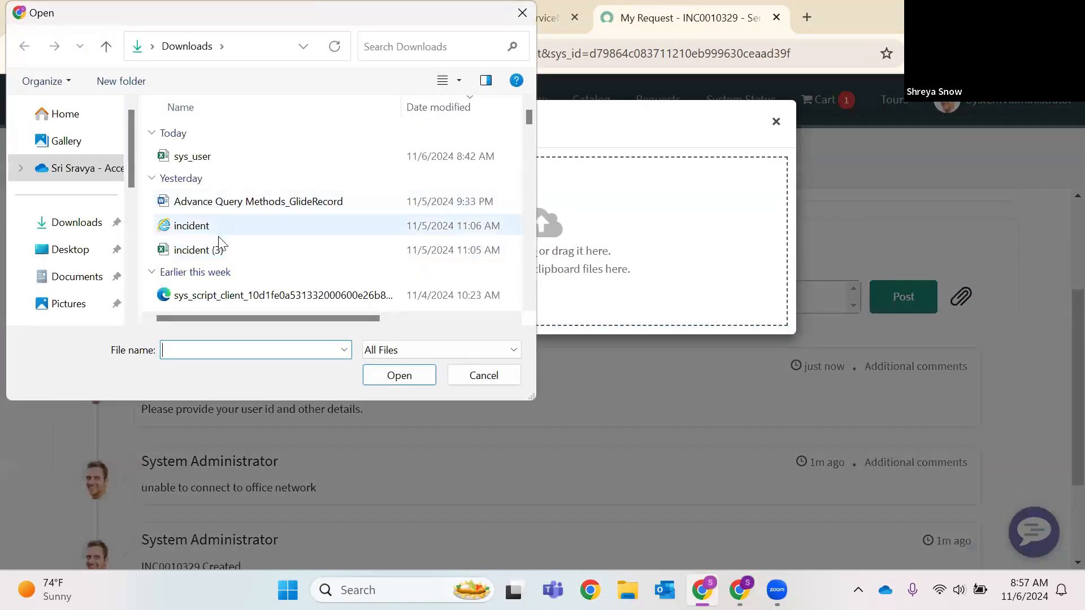
left_click(219, 248)
left_click(399, 379)
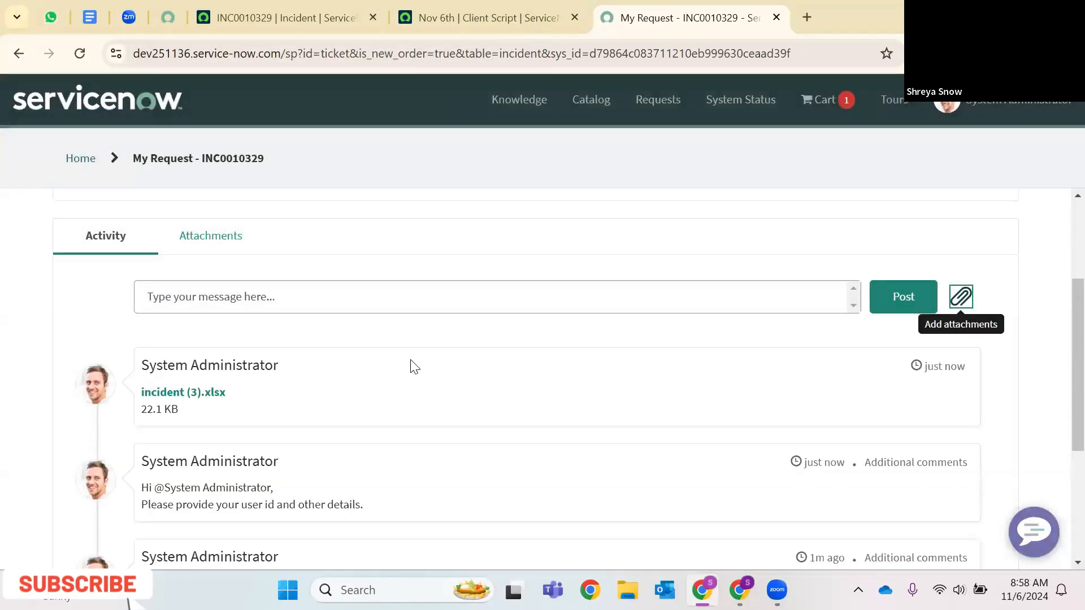
scroll(382, 363, "down", 3)
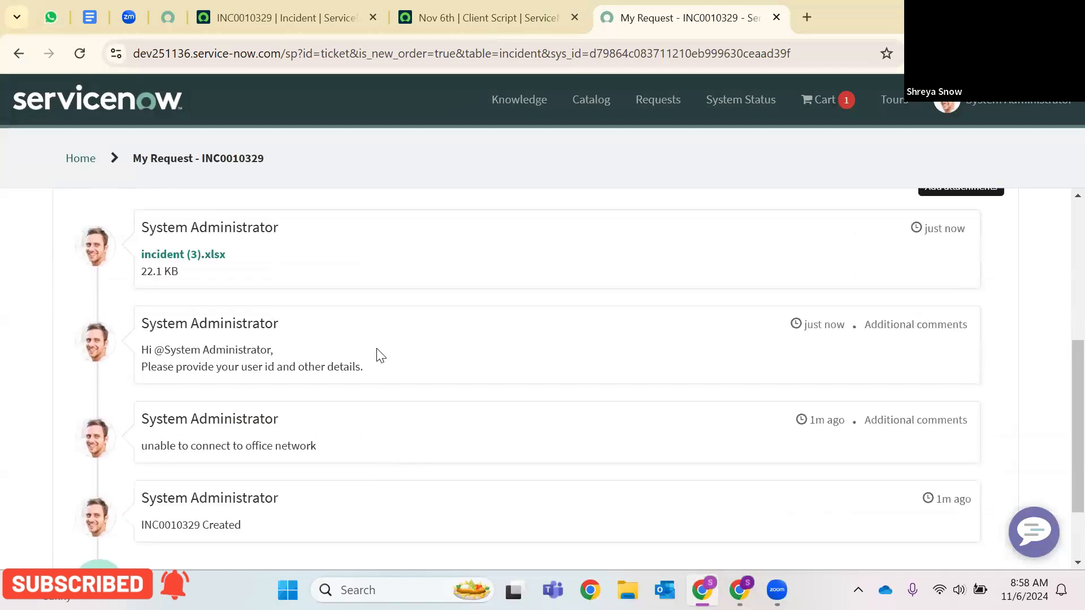
scroll(382, 364, "up", 5)
- From the main ServiceNow interface, open the full incident list in a separate browser tab with incident.LIST
left_click(486, 18)
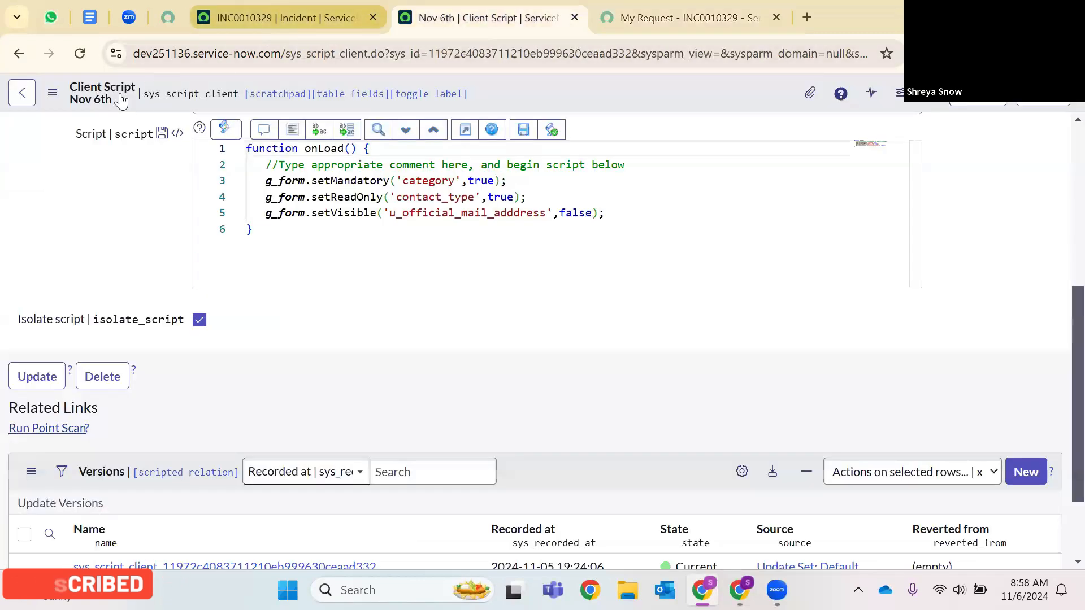
key("ctrl+shift+Tab")
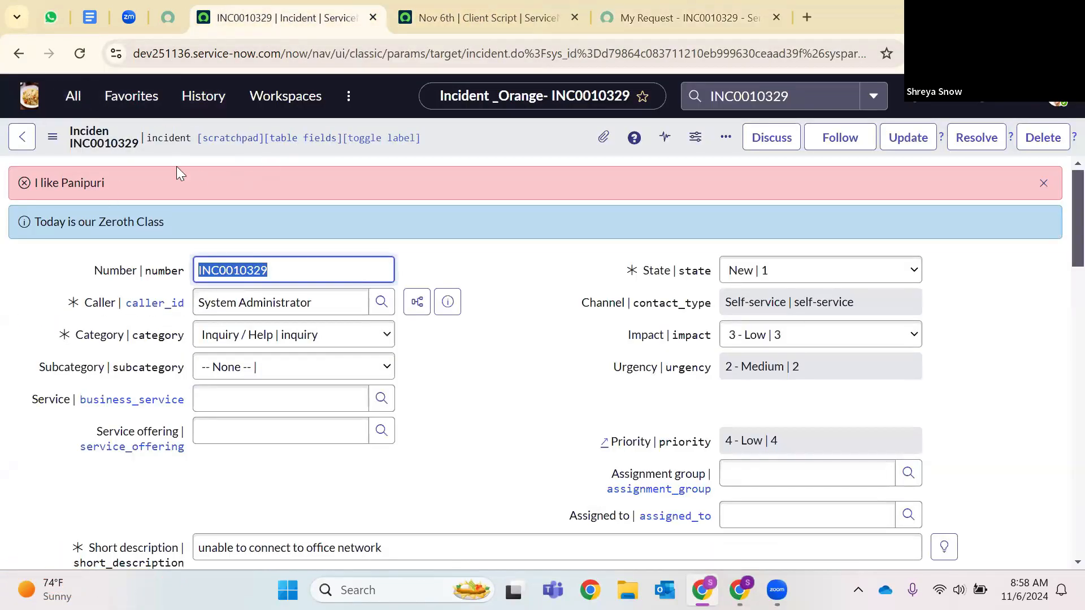
left_click(90, 111)
type("incident.LIST")
key("Return")
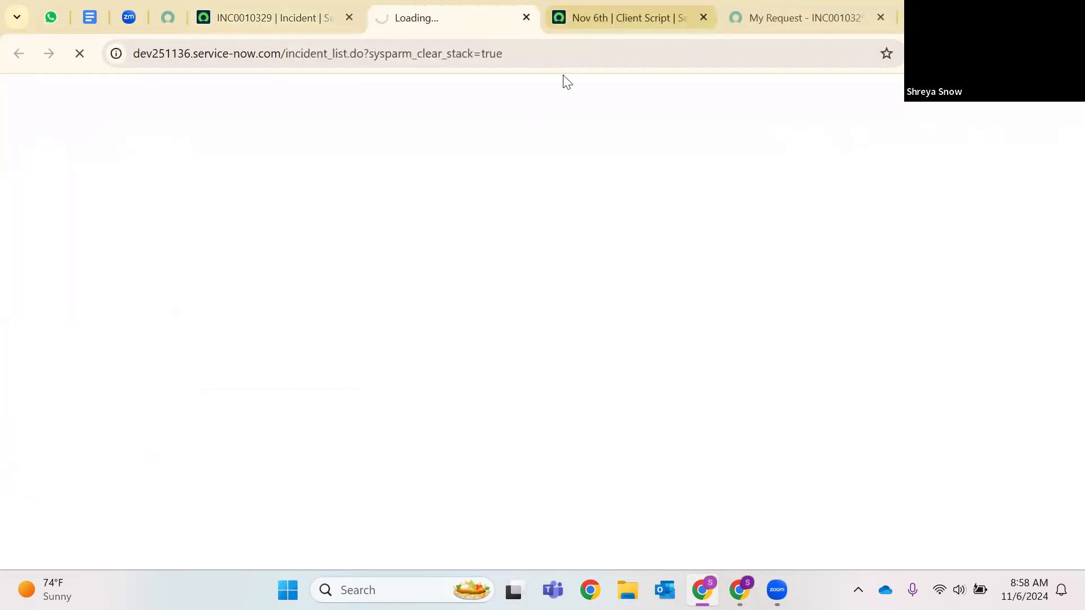
- Close the Nov 6th client script's browser tab and return to the incident list
left_click(580, 18)
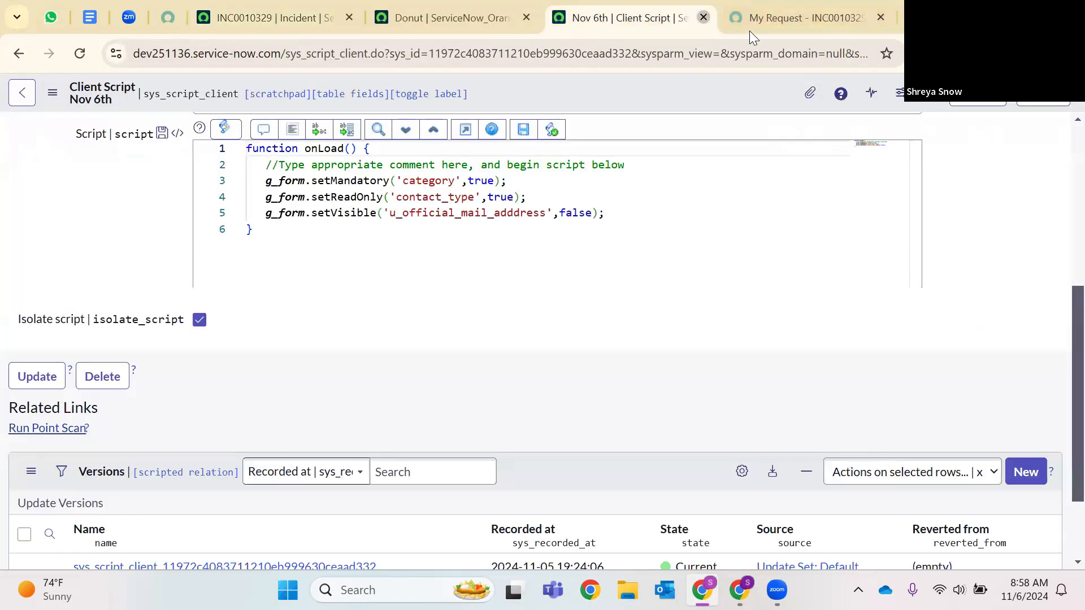
key("ctrl+w")
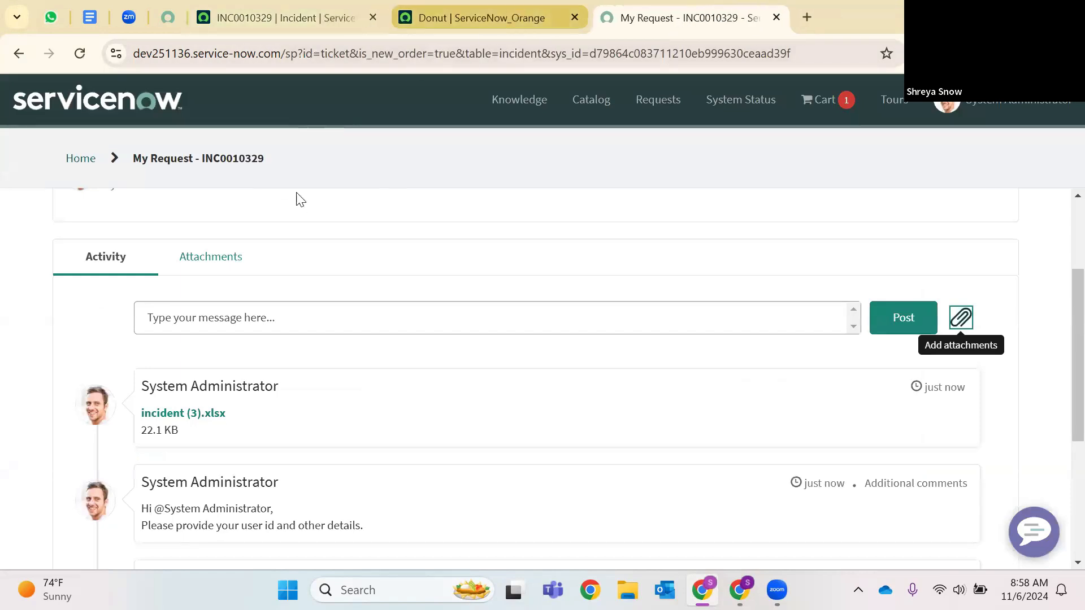
key("ctrl+shift+Tab")
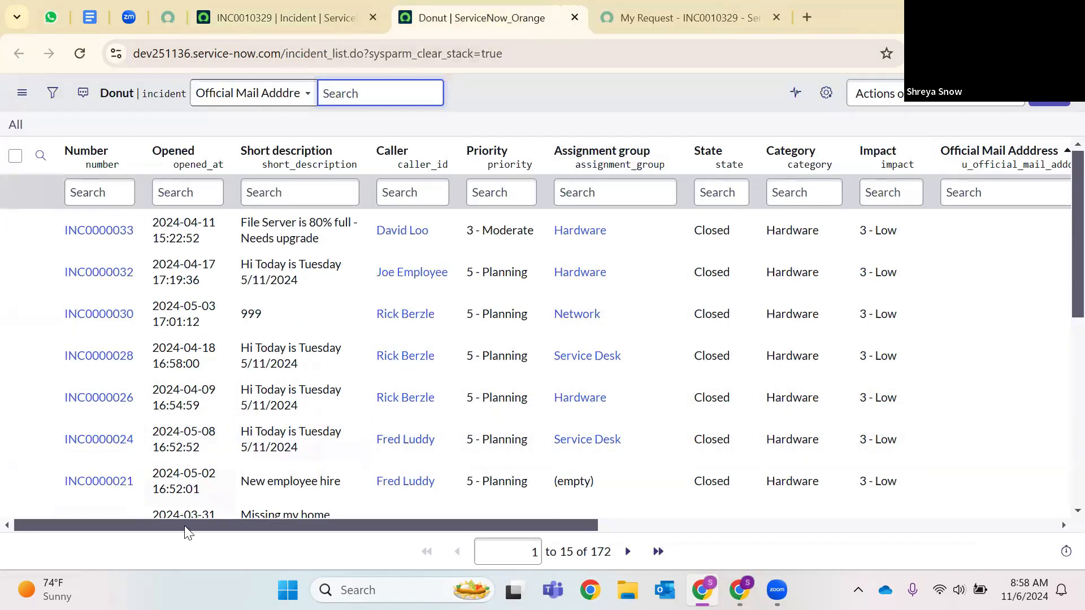
- Sort the incident list by Created with the newest first and open the "unable to connect to office network" incident
scroll(932, 186, "right", 10)
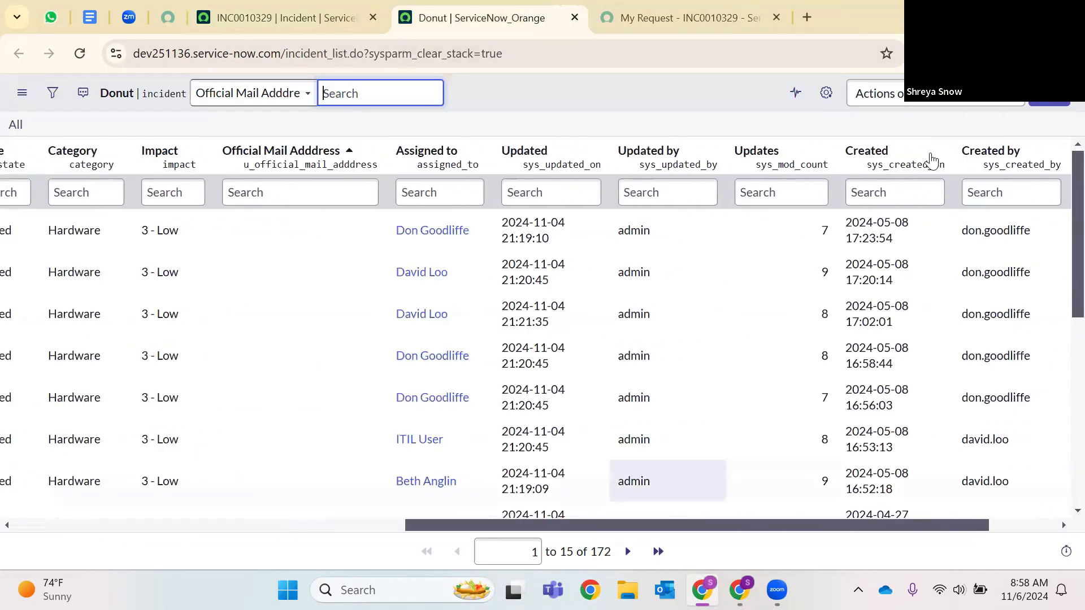
left_click(934, 150)
key("Escape")
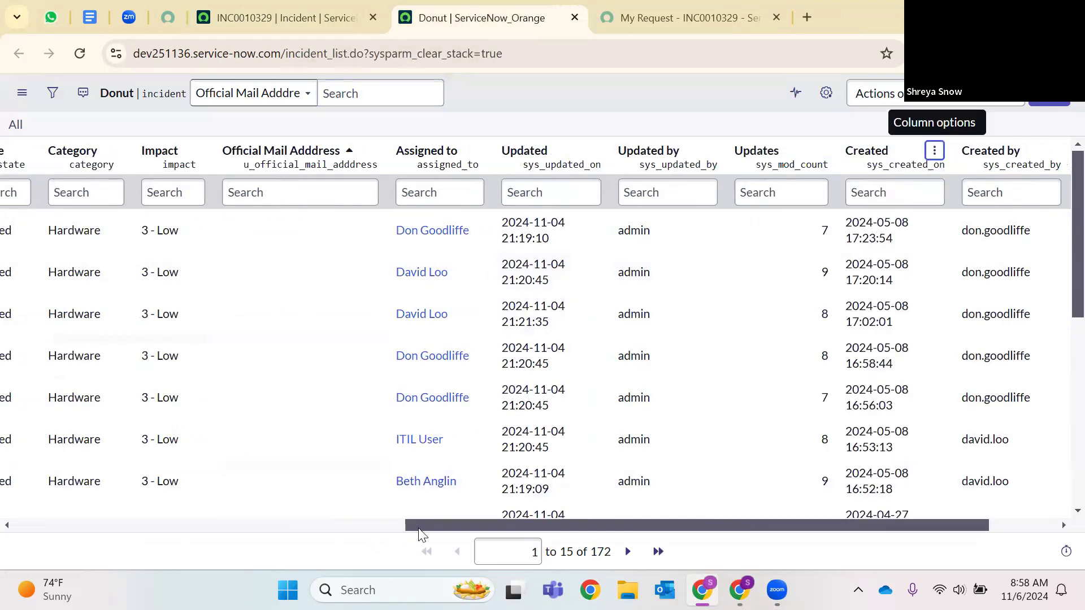
scroll(196, 528, "left", 10)
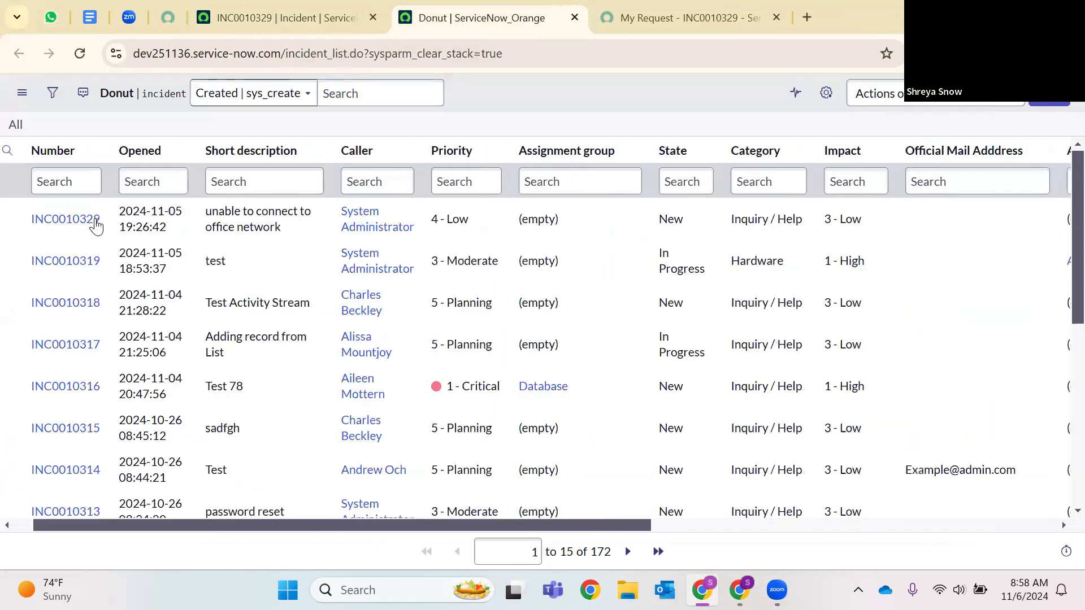
left_click(98, 220)
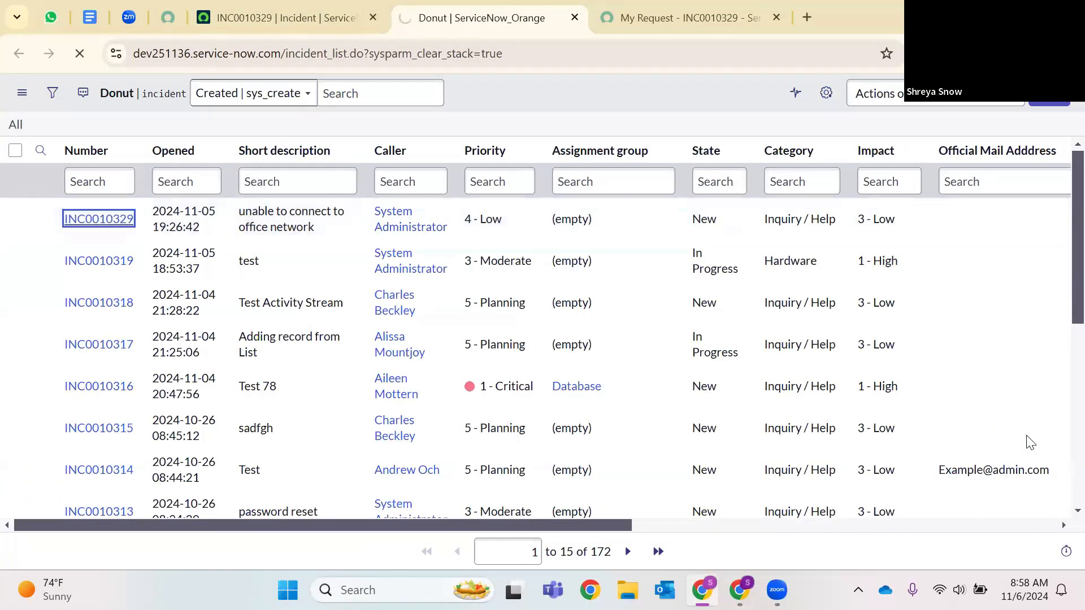
- Check the incident form's attachments and the activity entries in its Notes section
scroll(346, 387, "down", 4)
scroll(369, 374, "down", 4)
scroll(366, 358, "up", 8)
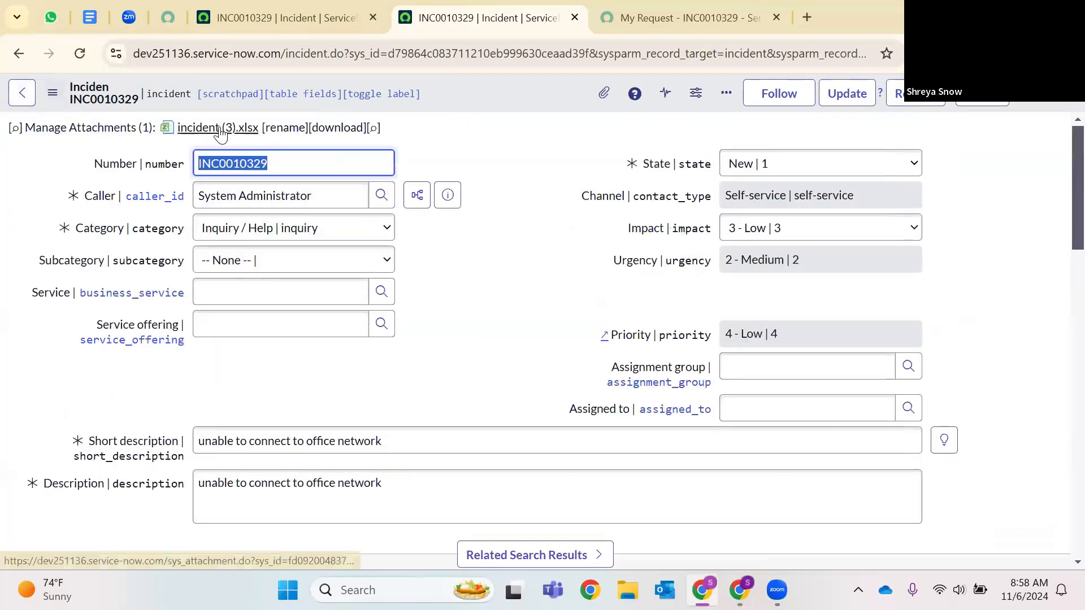
scroll(283, 251, "down", 10)
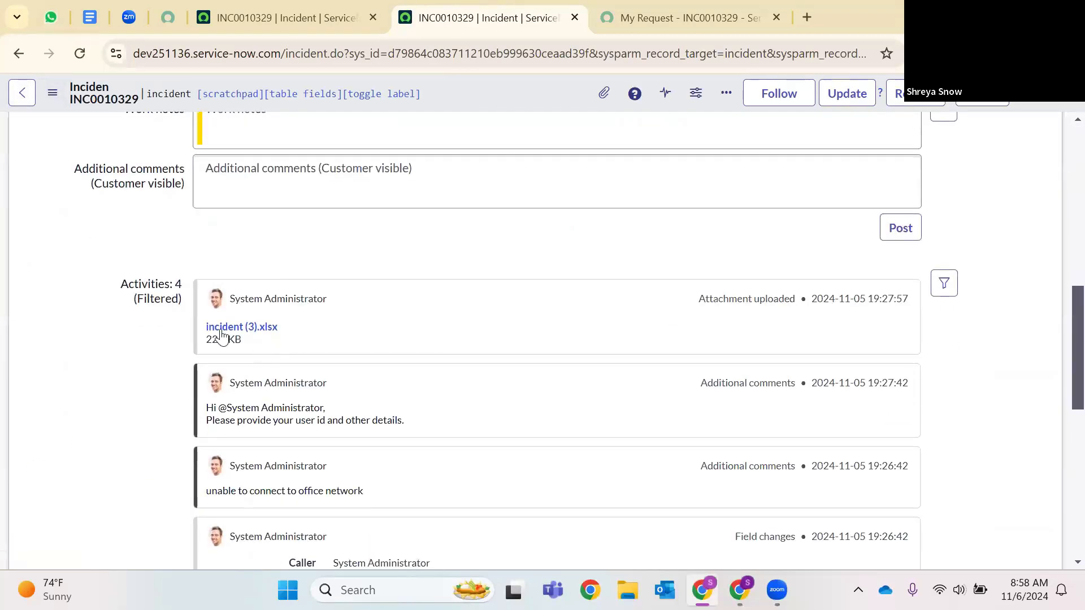
- Review the activity types offered in the incident's Filter Activity options
left_click(677, 103)
left_click(943, 311)
scroll(895, 413, "down", 6)
scroll(903, 289, "up", 8)
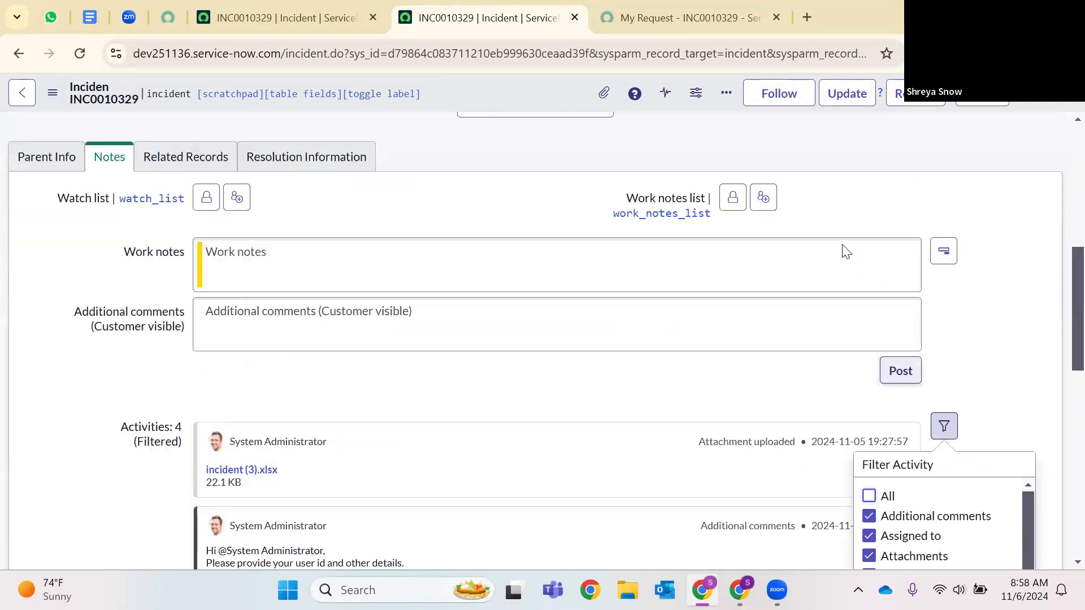
- Collapse the incident's journal inputs into a single Work notes field with an Additional comments (Customer visible) checkbox
scroll(845, 251, "up", 1)
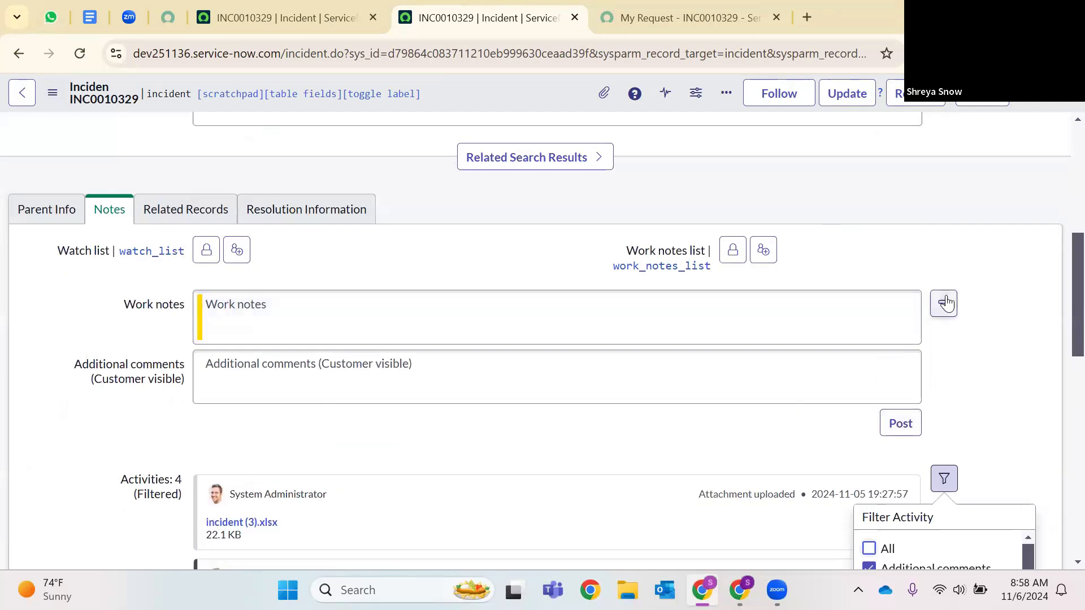
left_click(937, 325)
left_click(939, 316)
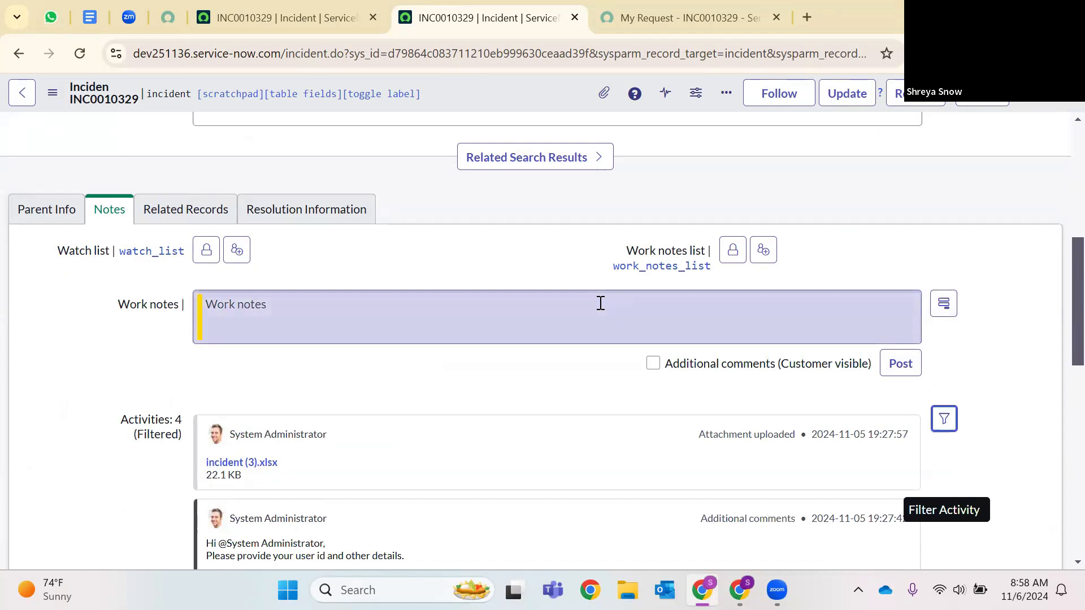
- Expand the incident's Related Search Results and review the suggested knowledge and catalog items for its short description
scroll(609, 283, "up", 7)
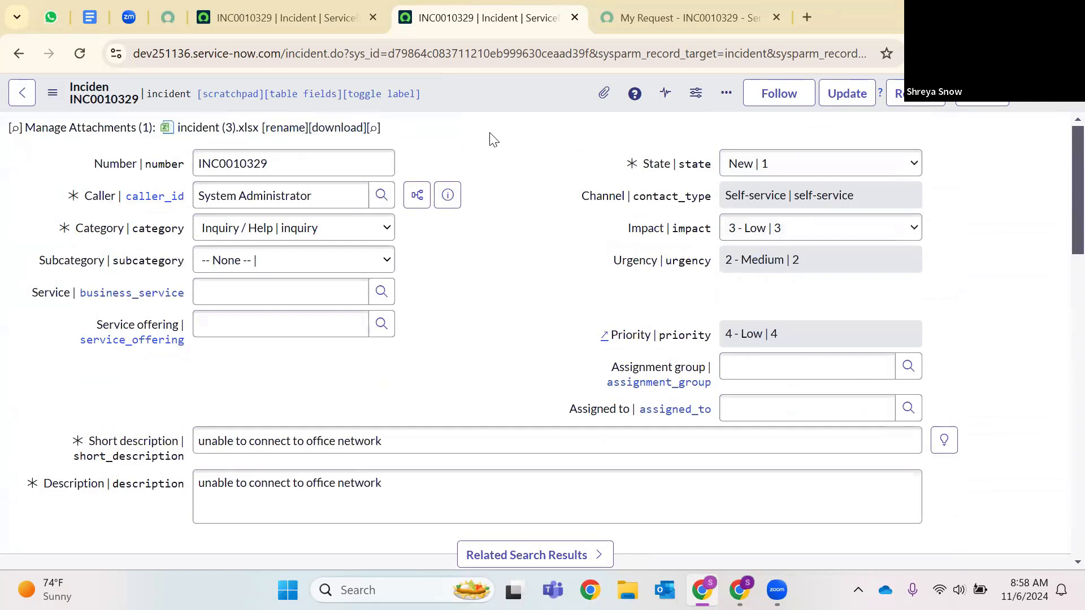
scroll(266, 257, "down", 4)
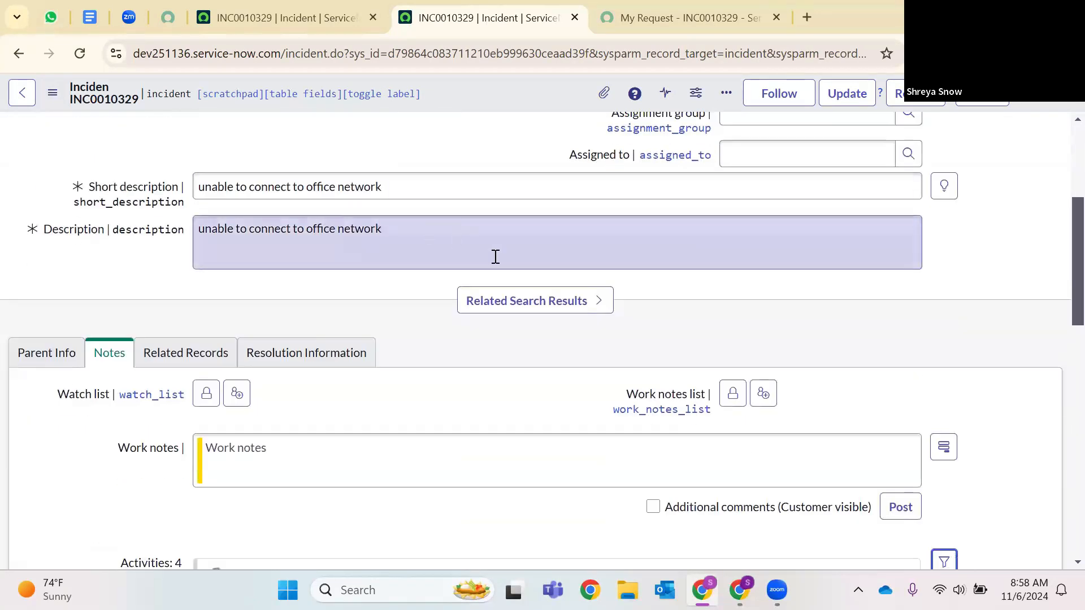
left_click(491, 301)
left_click(299, 339)
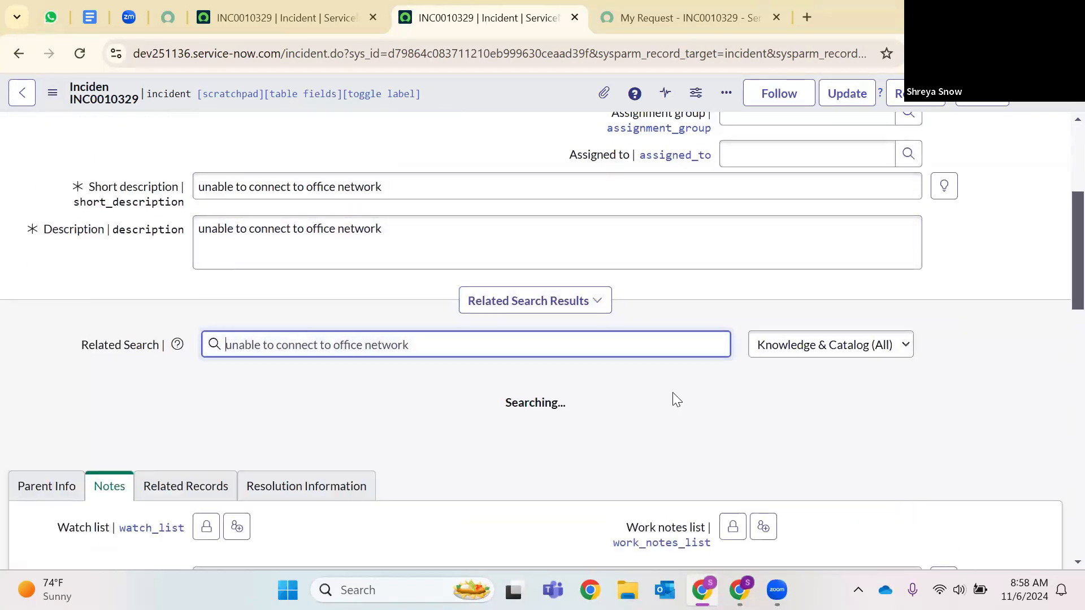
scroll(106, 346, "down", 2)
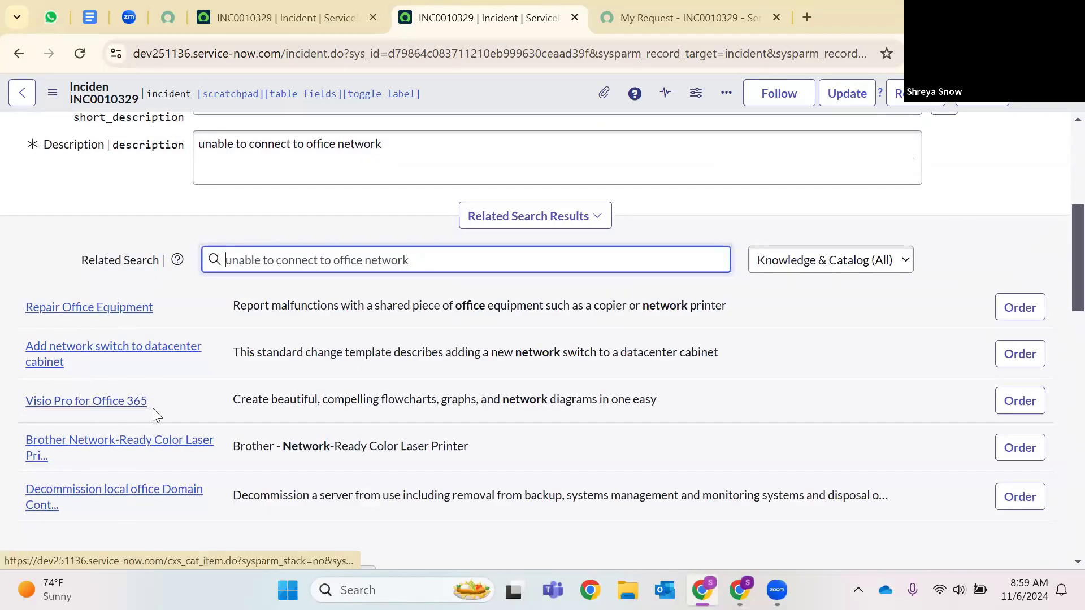
- Preview the related catalog item Visio Pro for Office 365, mark it as This helped, and close the preview
left_click_drag(154, 404, 51, 414)
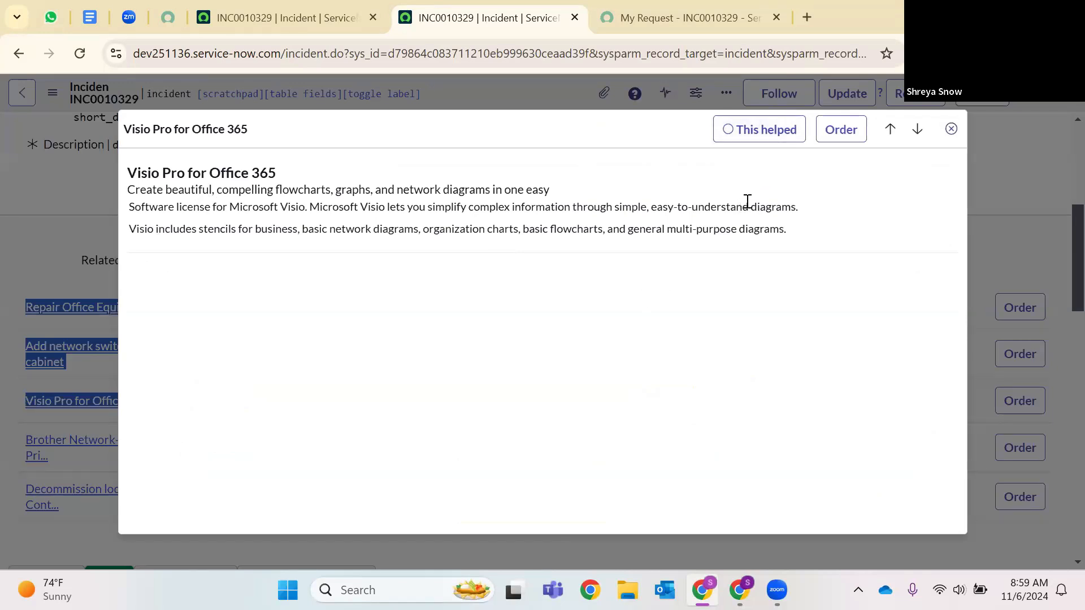
left_click(760, 131)
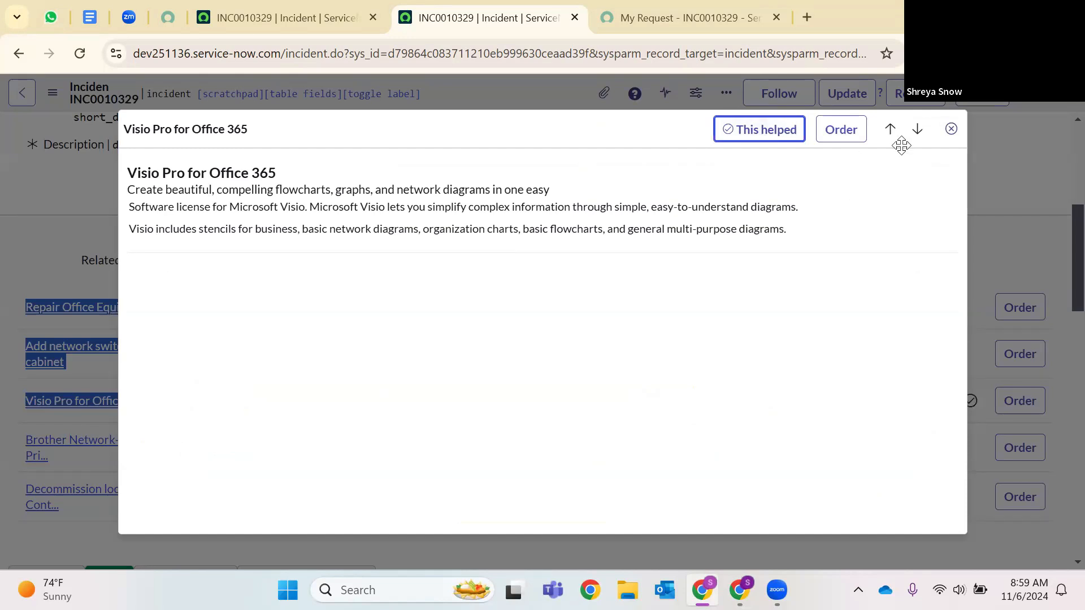
left_click_drag(794, 240, 73, 164)
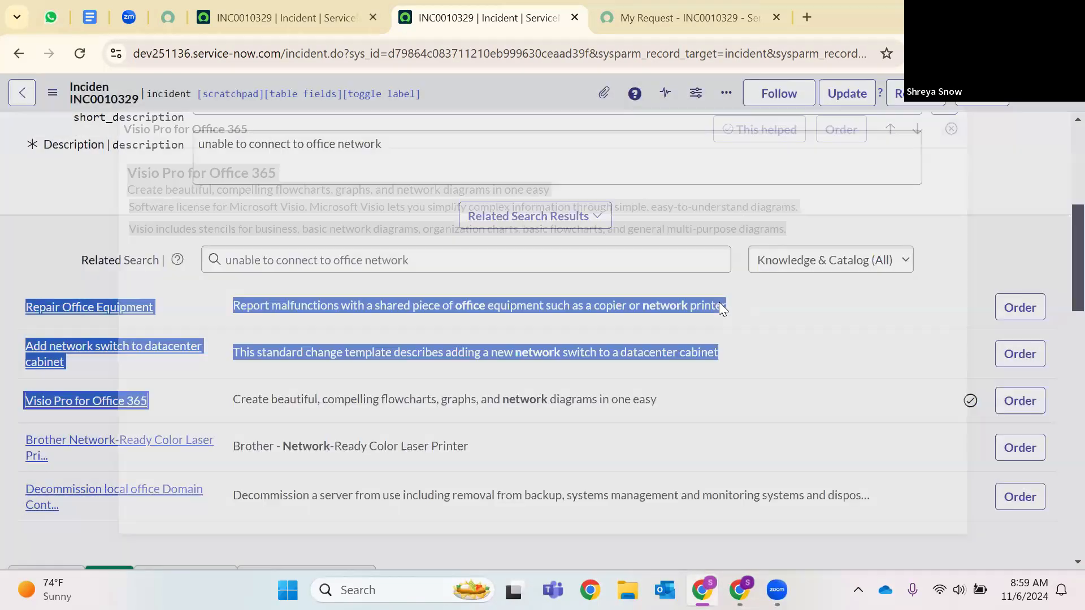
scroll(719, 302, "up", 5)
- Edit the incident record's URL to end in incident_list, load the list, and highlight its total record count
left_click(283, 17)
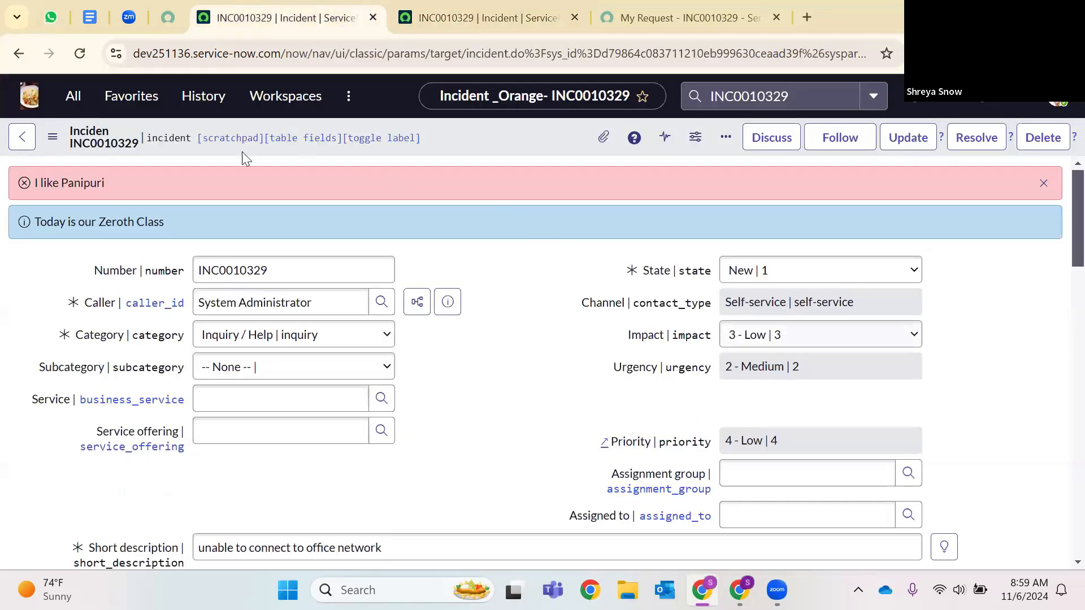
left_click(420, 18)
left_click(371, 53)
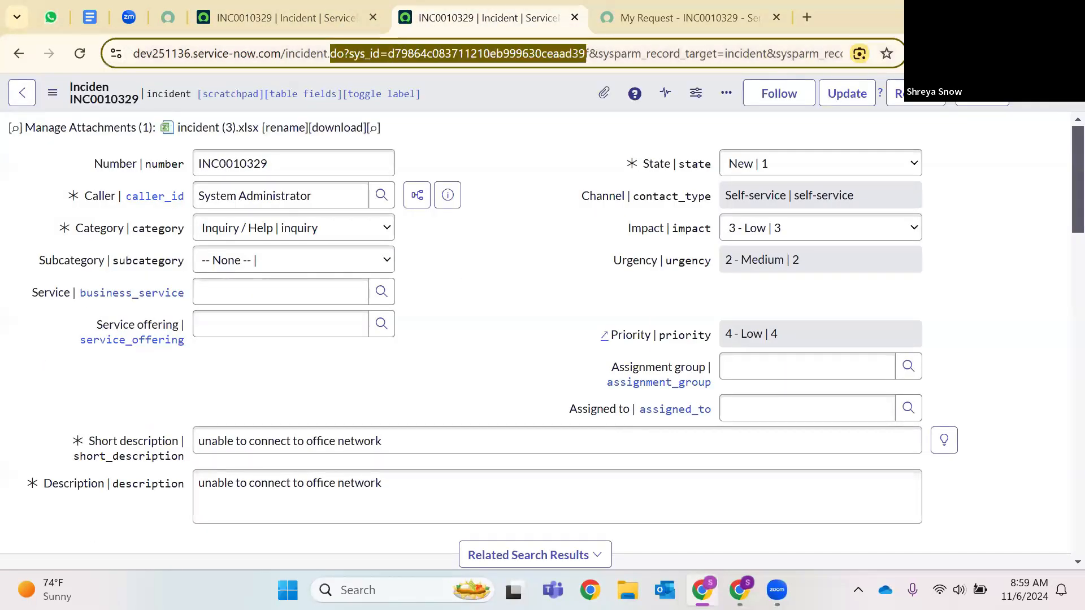
key("BackSpace")
key("BackSpace")
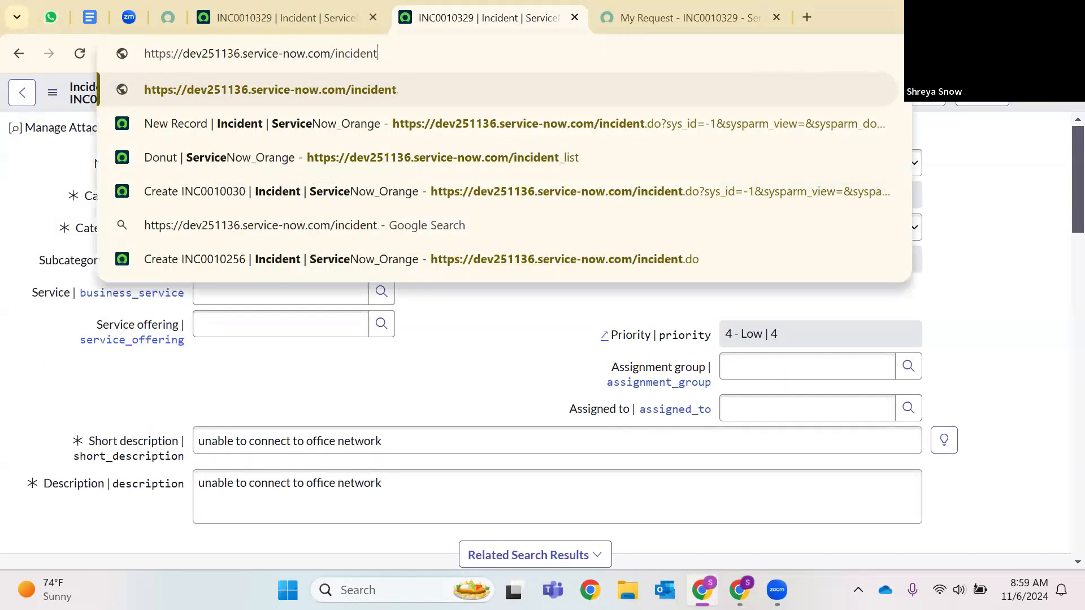
type("_list")
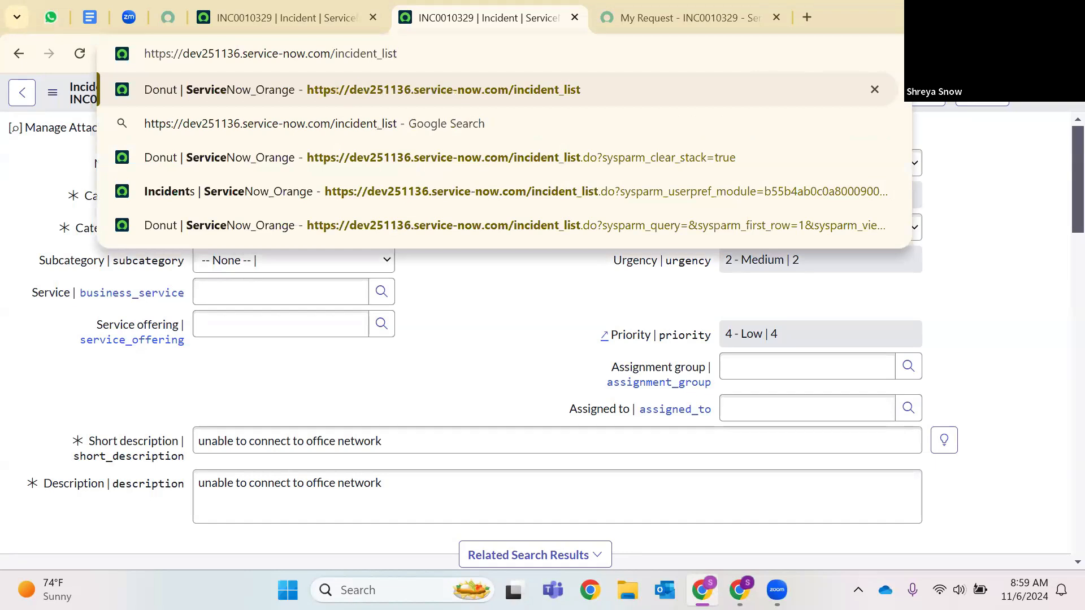
key("Return")
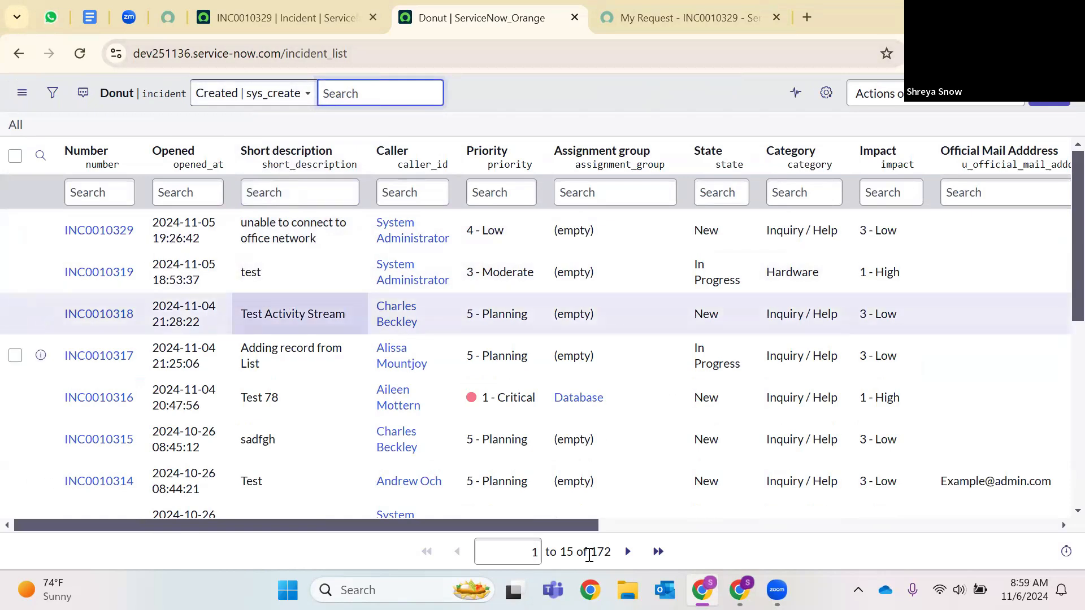
left_click(611, 555)
double_click(600, 552)
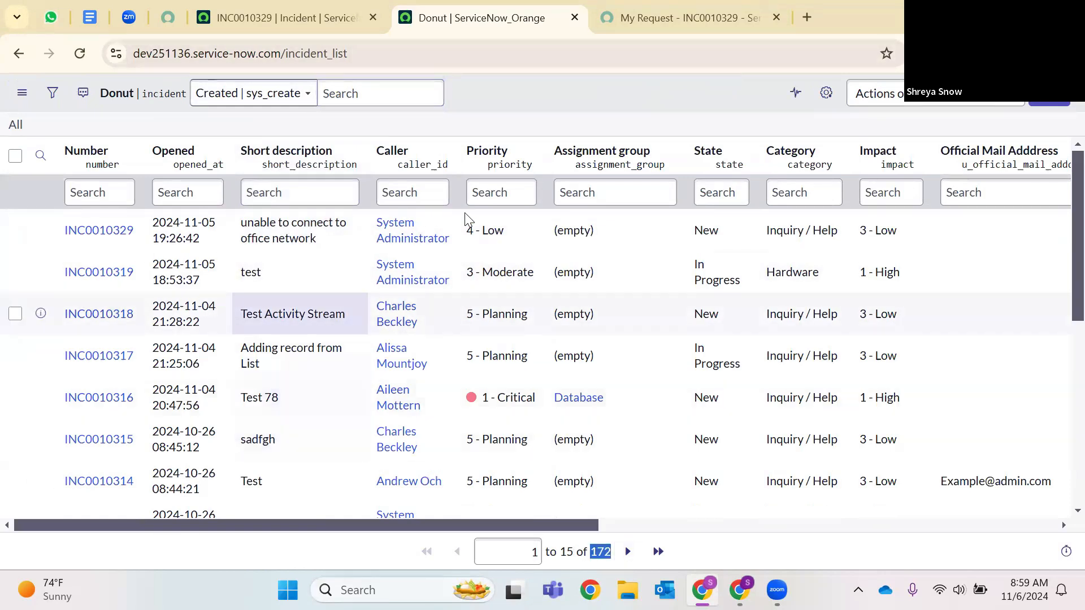
- Switch from the incident list to the open Service Portal request and go to the portal's home page
left_click(599, 78)
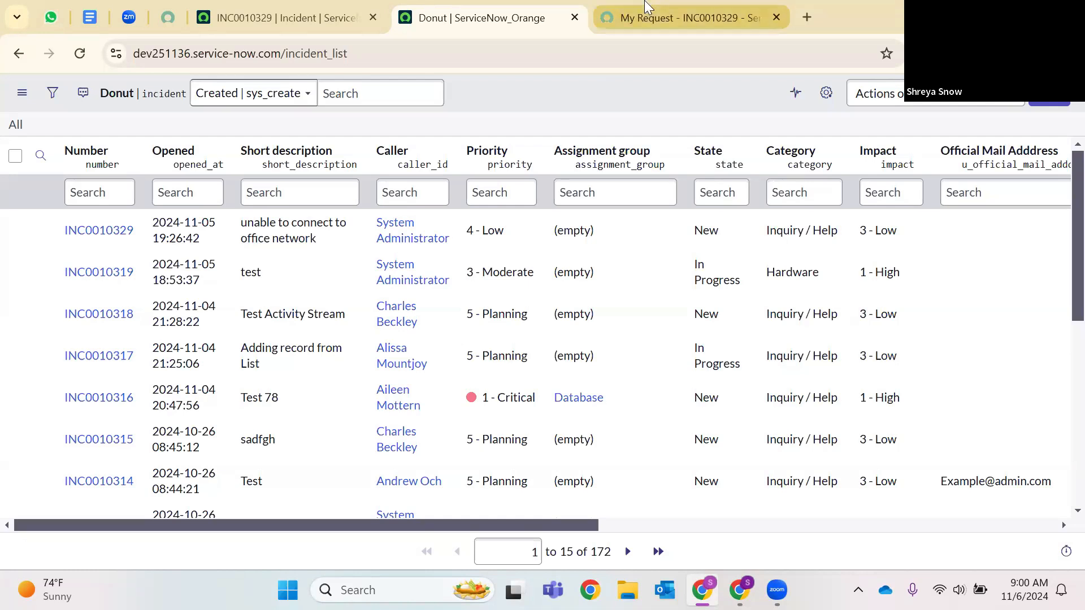
mouse_move(647, 6)
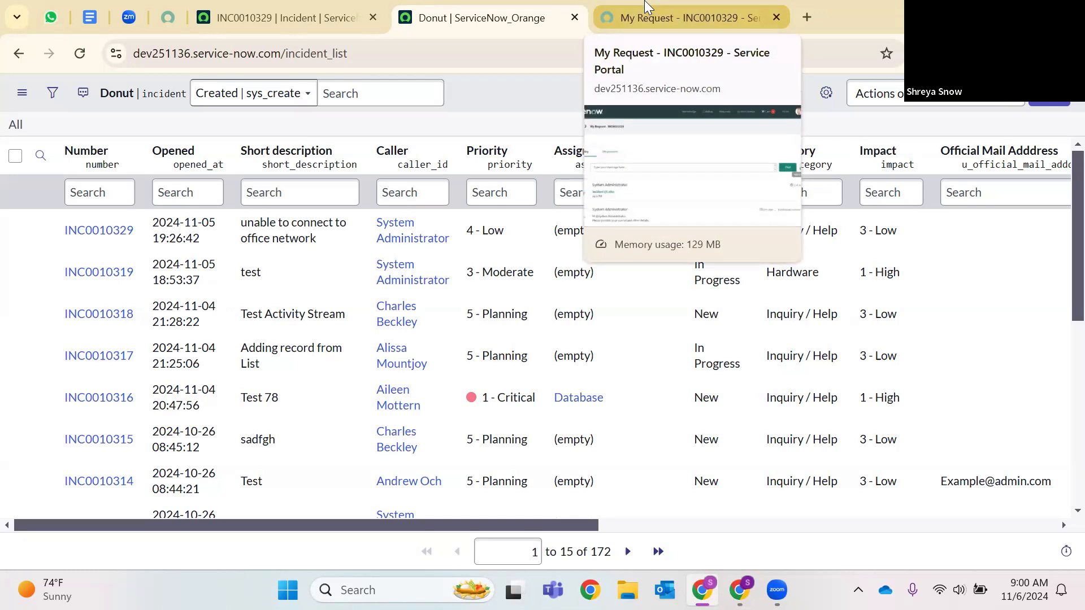
left_click(647, 8)
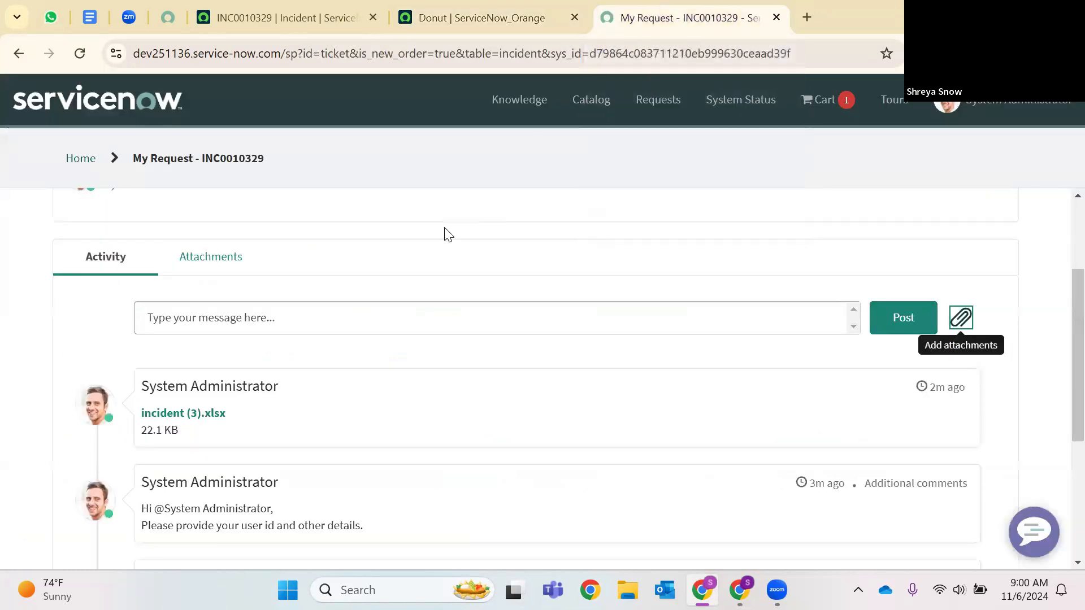
scroll(525, 215, "up", 3)
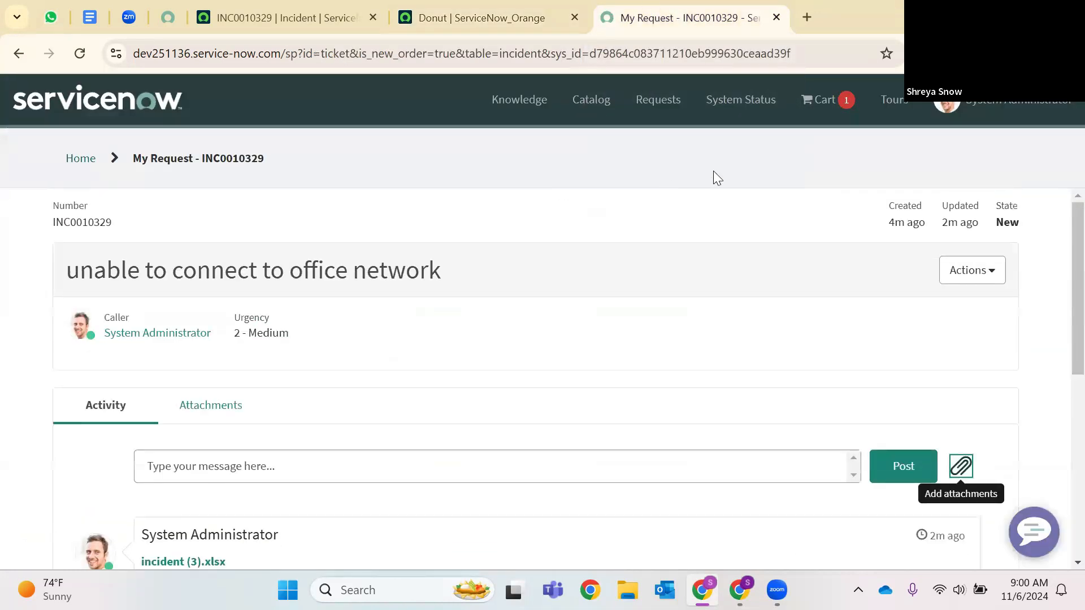
left_click(97, 100)
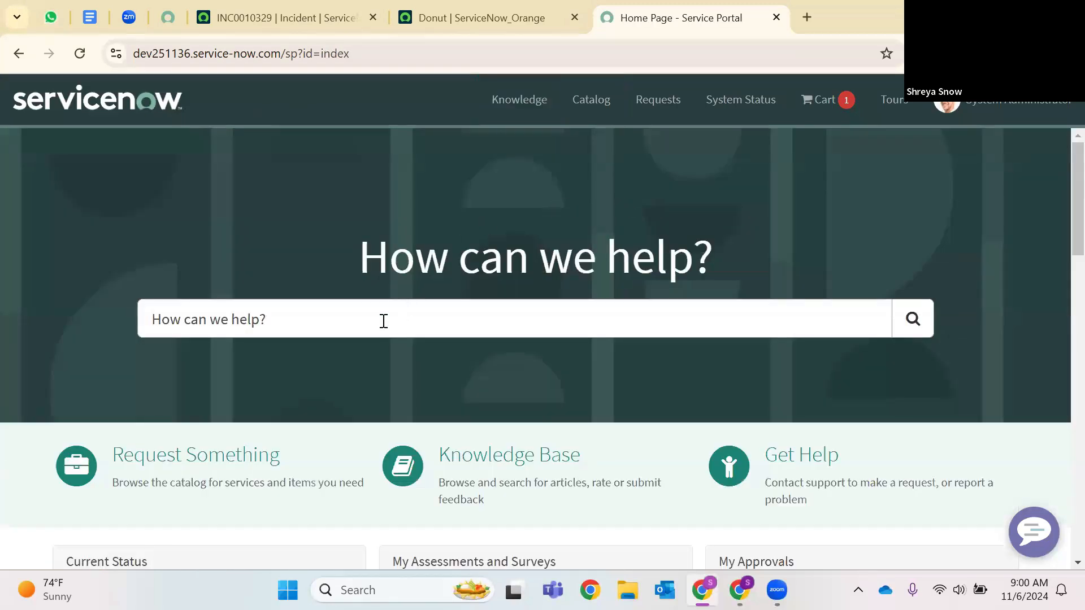
- Search the Service Portal for "New Hire" from the home page
left_click(384, 322)
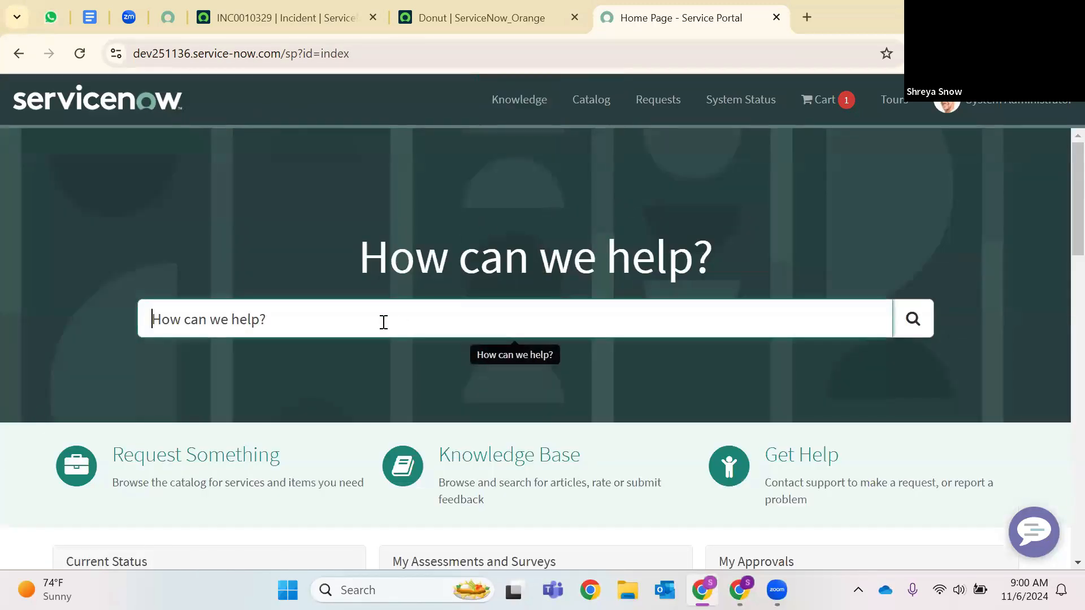
type("New Hie")
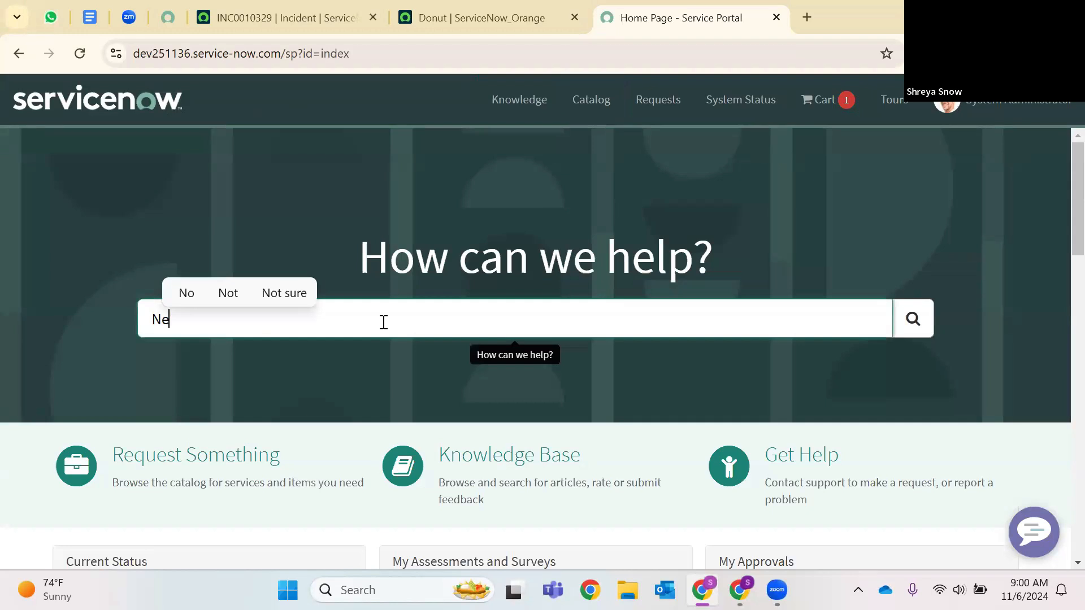
key("BackSpace")
type("re")
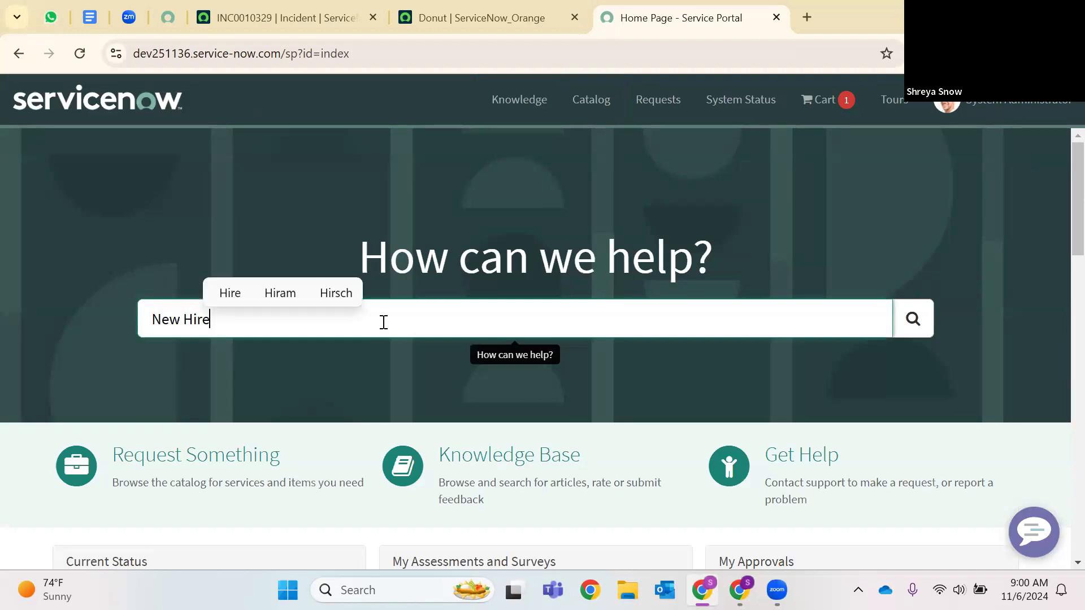
key("Return")
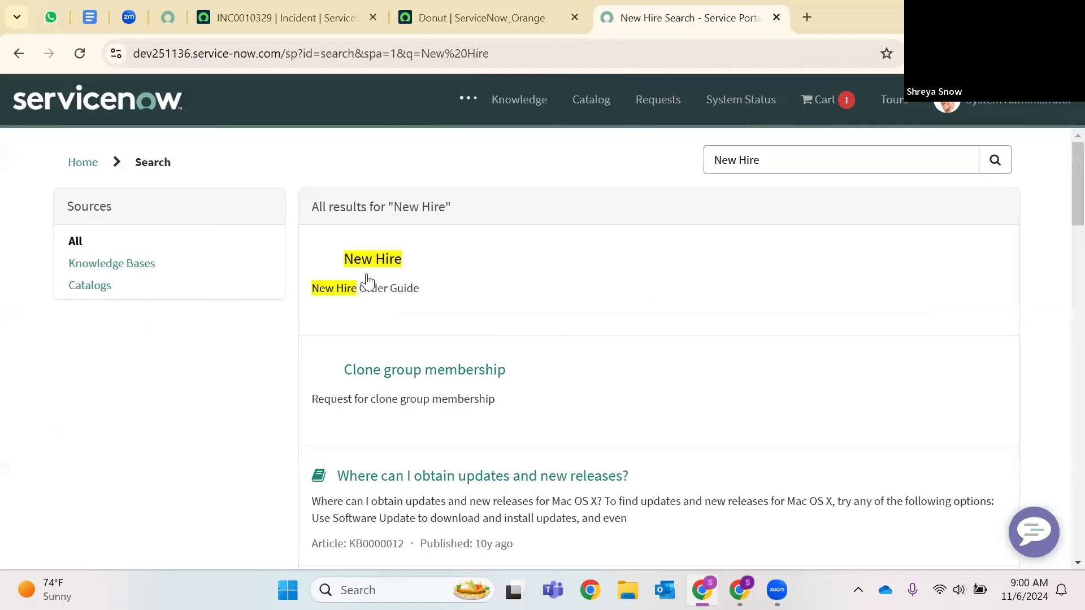
- Open the New Hire order guide from the results and highlight its Services Include list
left_click(374, 263)
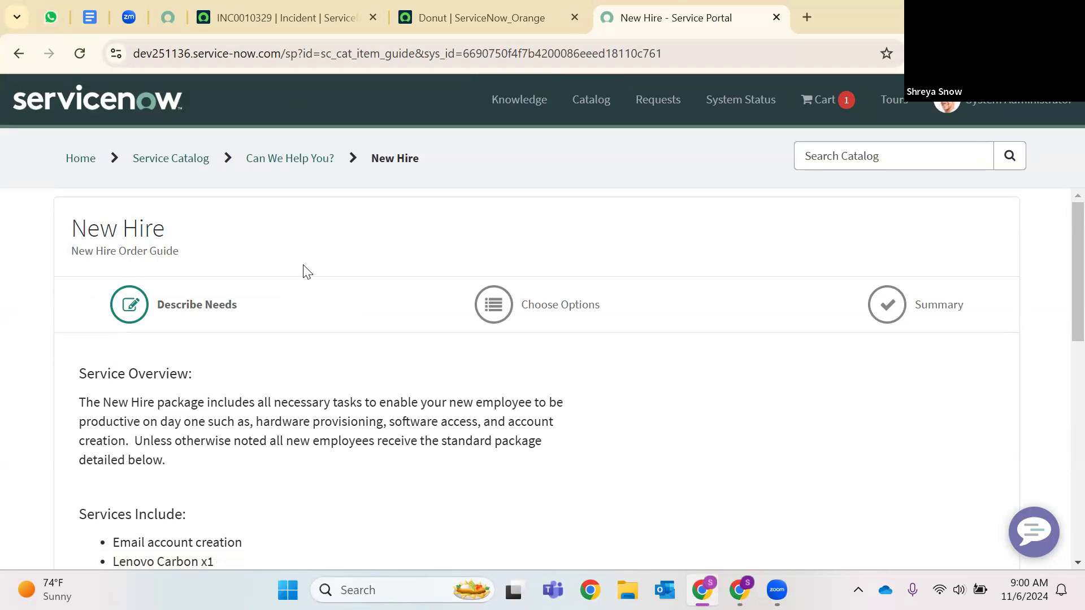
scroll(108, 351, "down", 2)
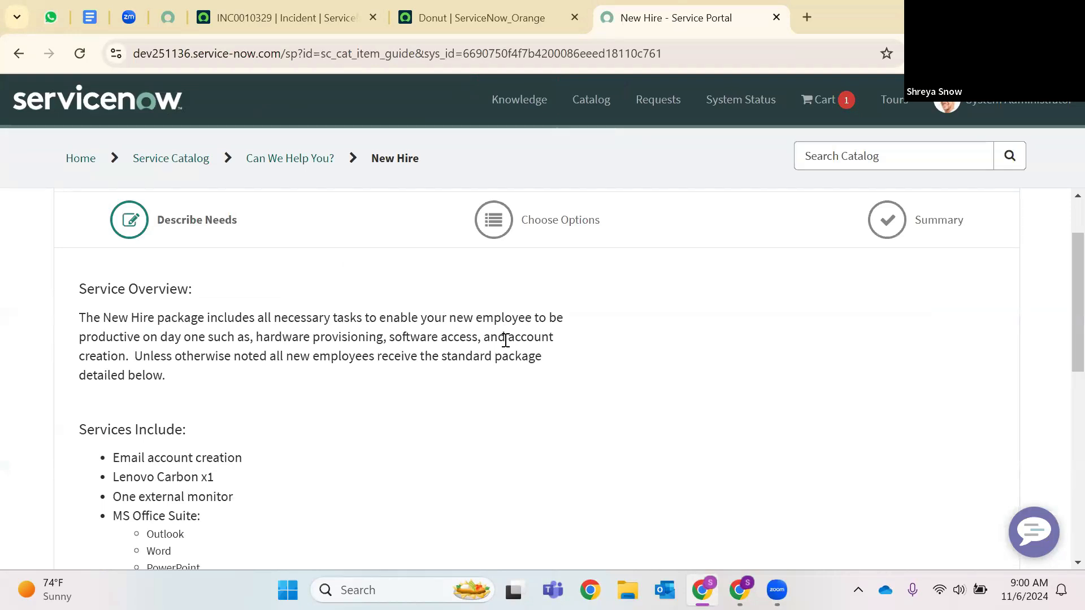
scroll(344, 320, "down", 1)
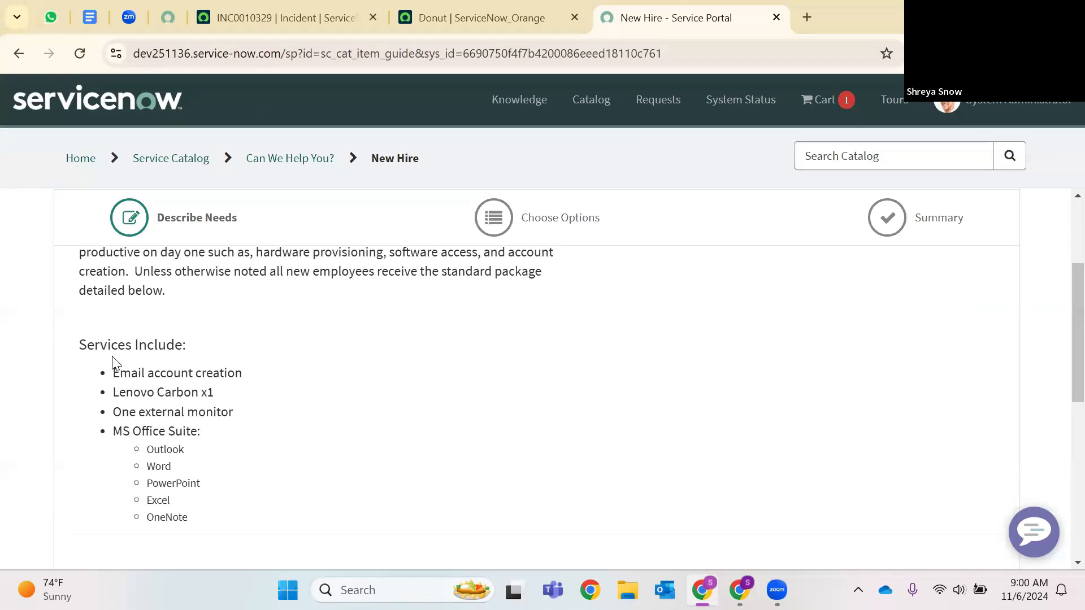
left_click_drag(82, 343, 201, 433)
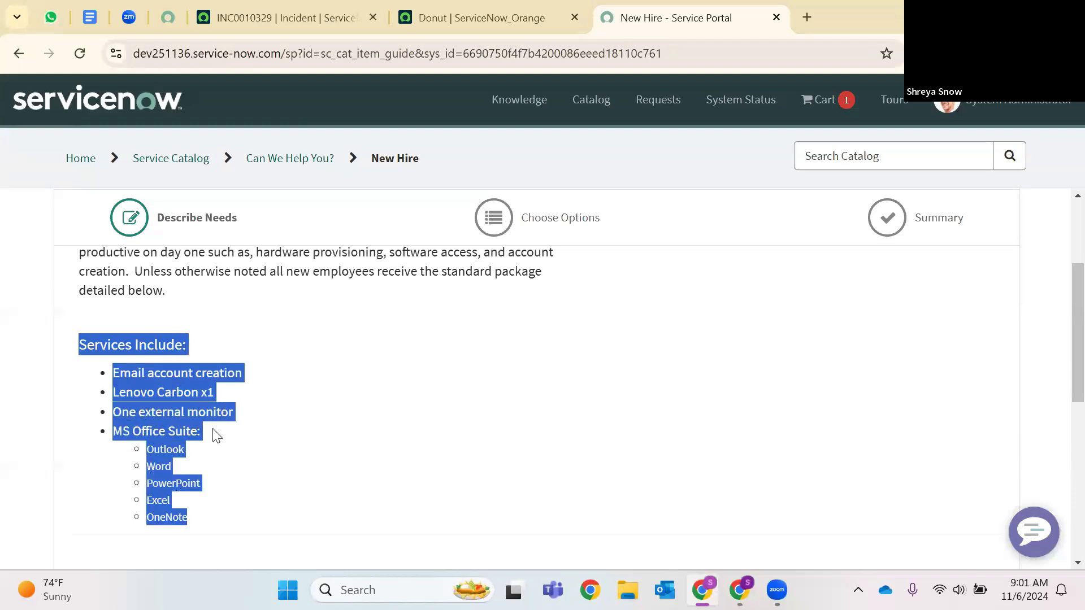
scroll(142, 318, "down", 1)
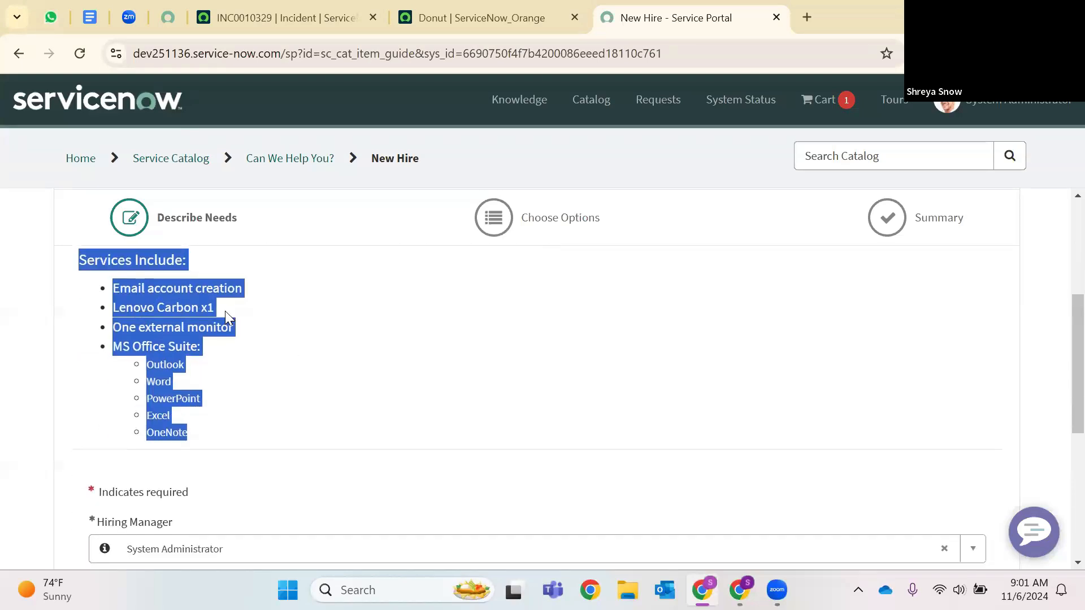
- Replace the Hiring Manager with another listed employee and set the group the person is joining to IT
scroll(222, 342, "down", 3)
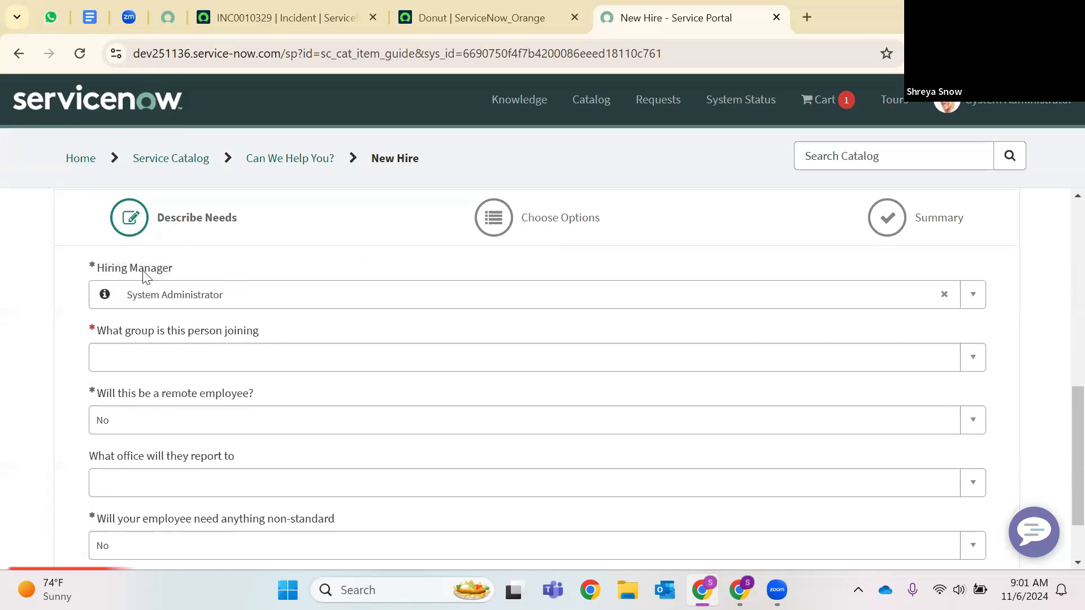
left_click(944, 295)
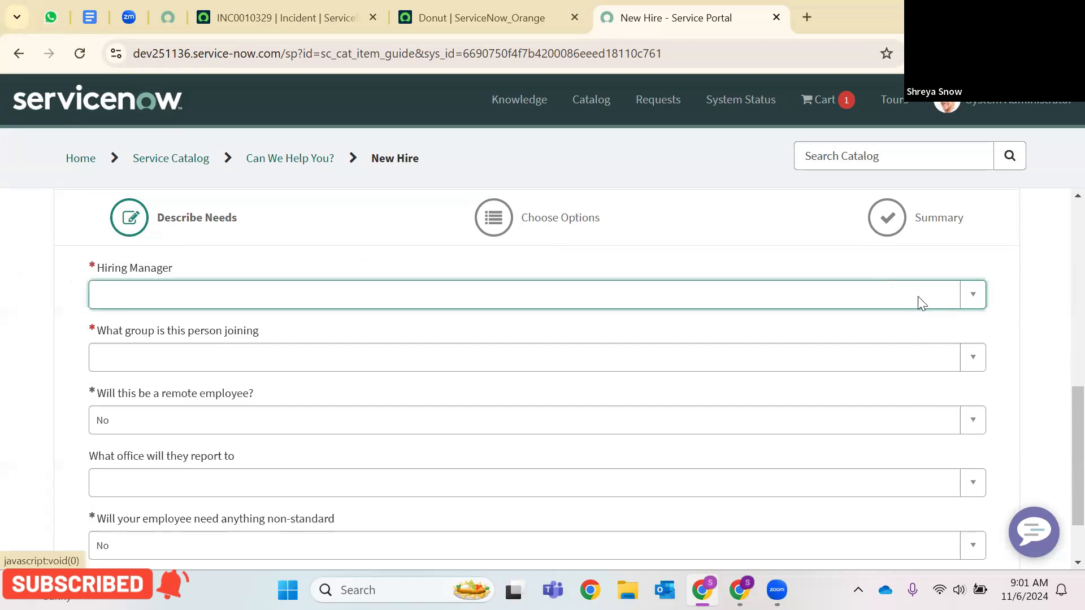
left_click(238, 295)
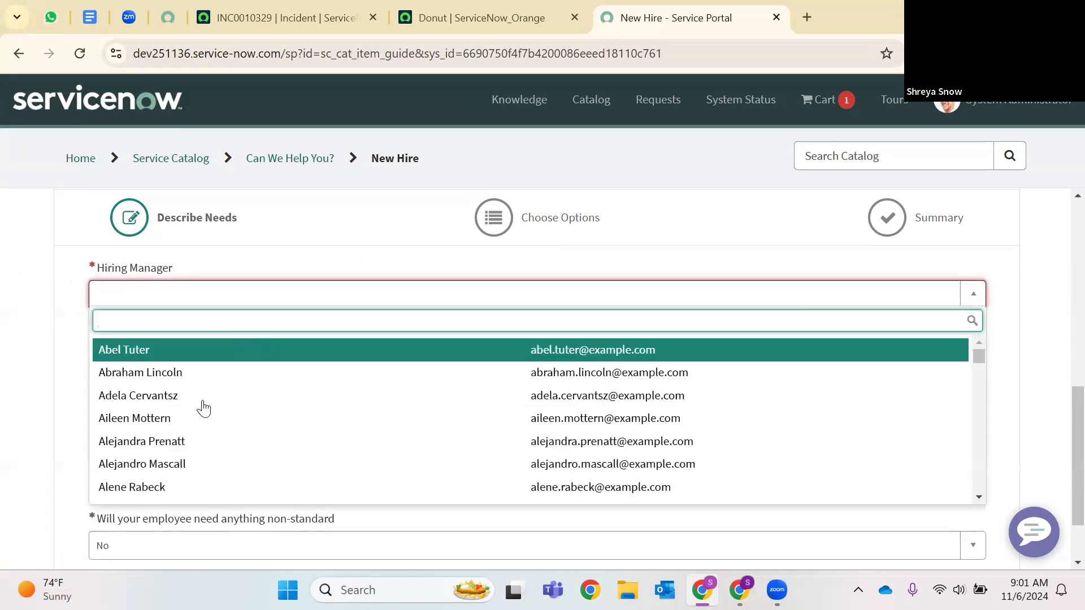
left_click(333, 441)
left_click(152, 358)
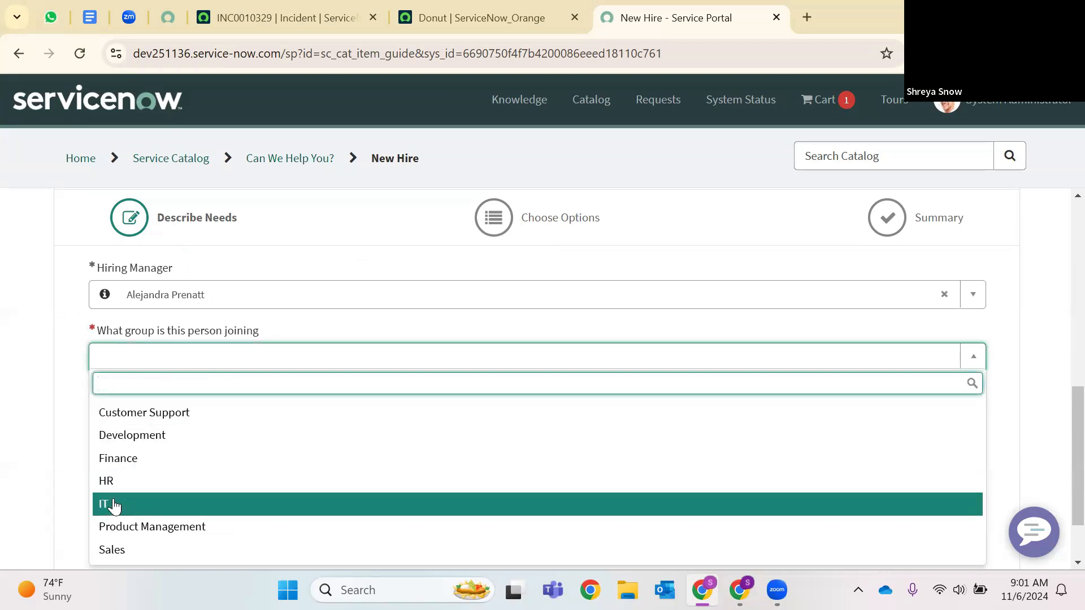
left_click(114, 504)
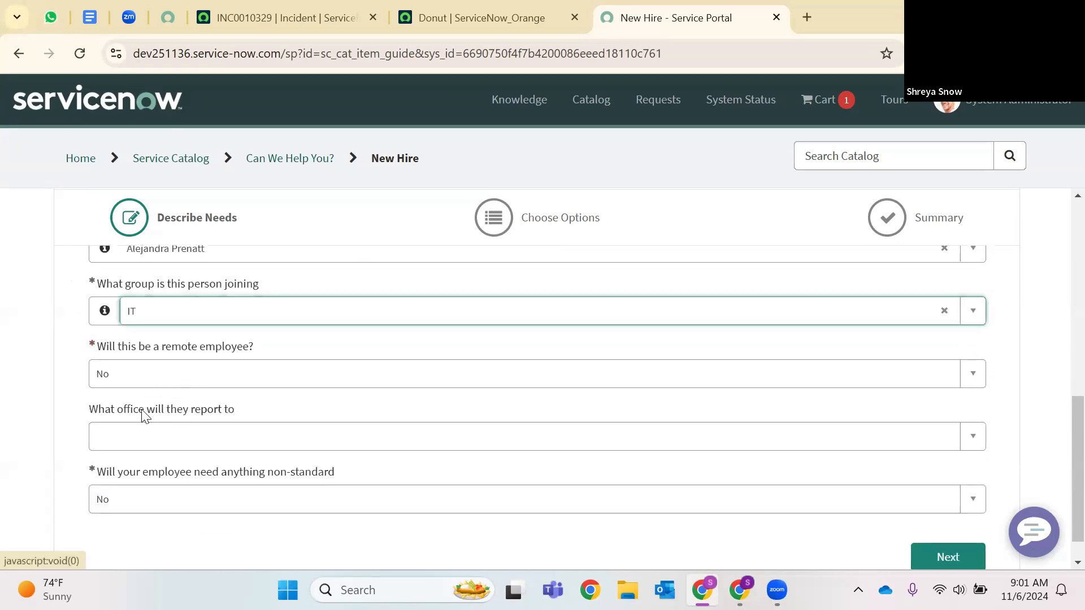
- Select an office address for the new hire to report to and advance the order guide to Choose Options
left_click(137, 441)
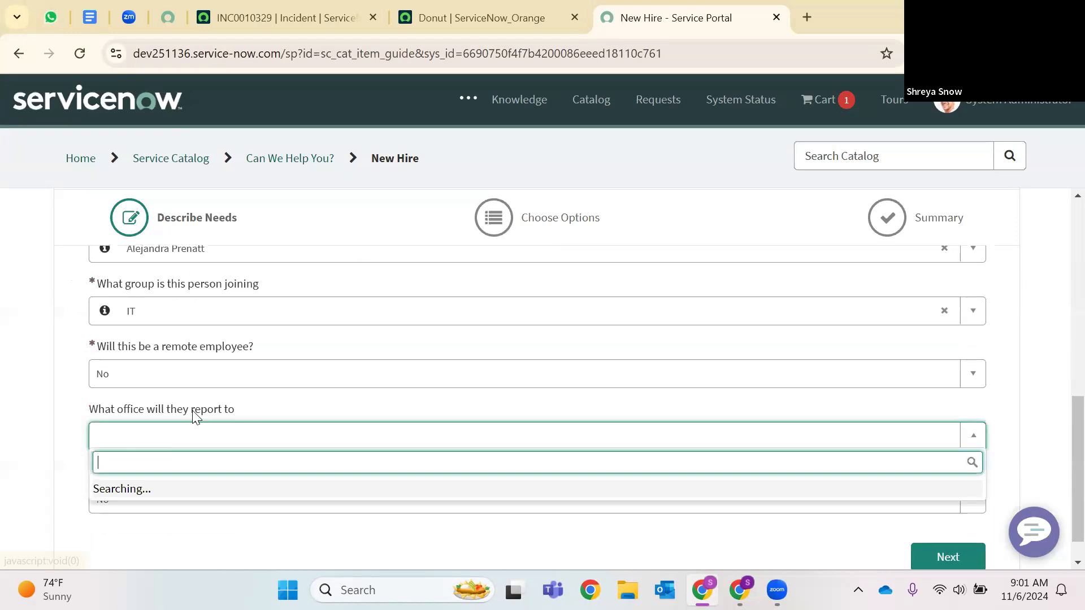
scroll(177, 379, "down", 1)
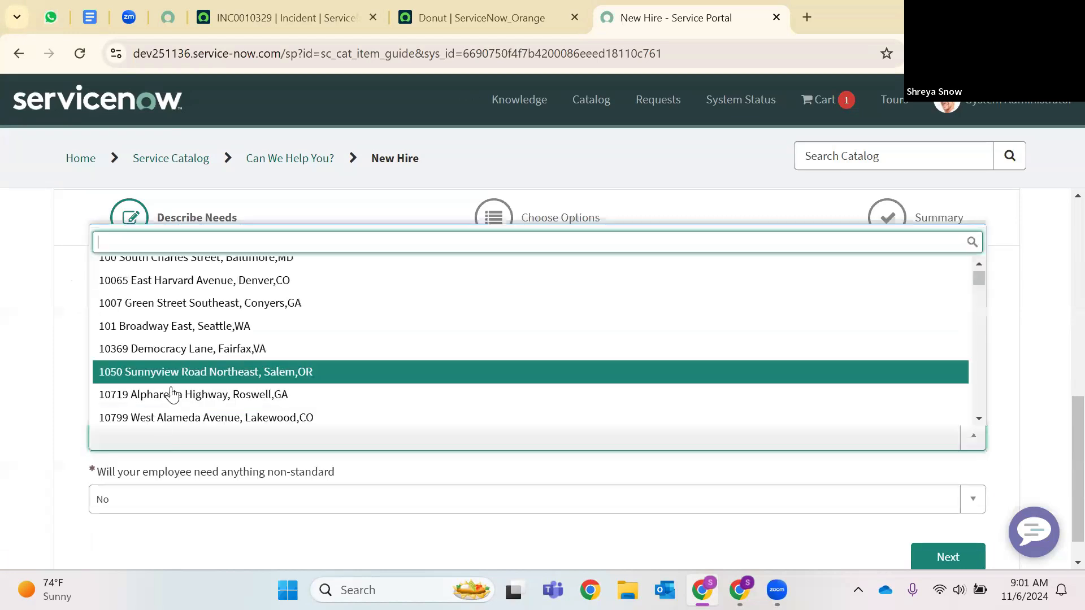
left_click(177, 370)
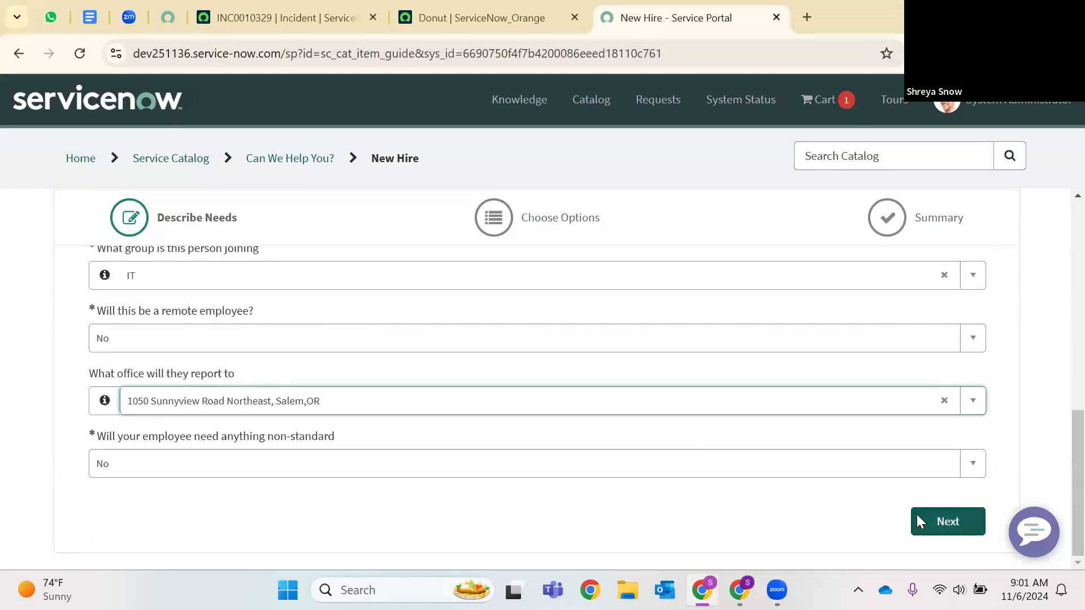
left_click(927, 523)
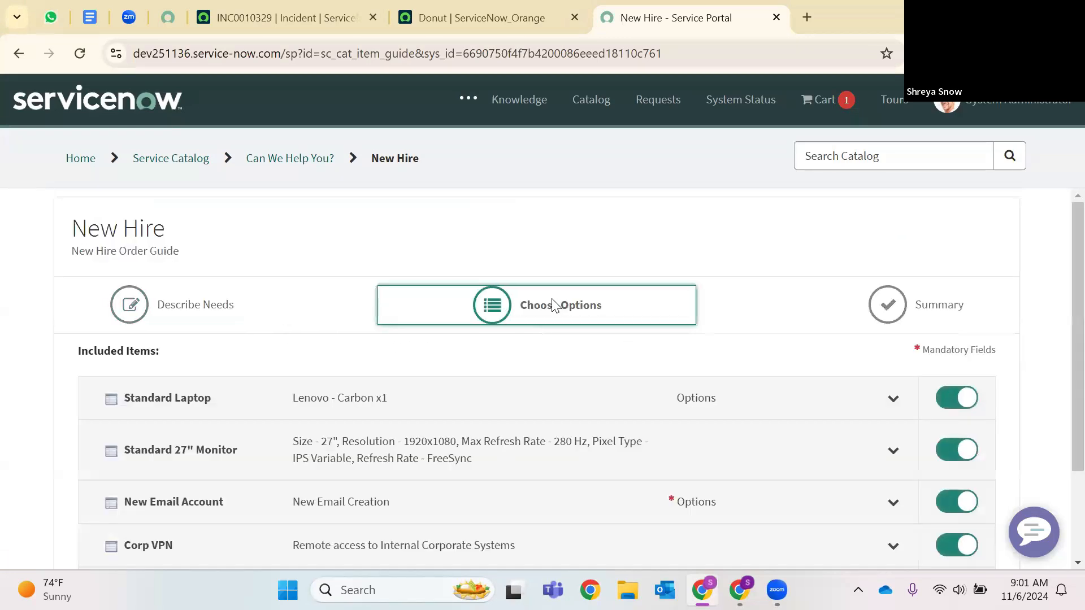
- Expand the Standard Laptop item, highlight its x1 Carbon description and specs, and select Adobe Acrobat and Adobe Photoshop as optional software
scroll(551, 310, "down", 1)
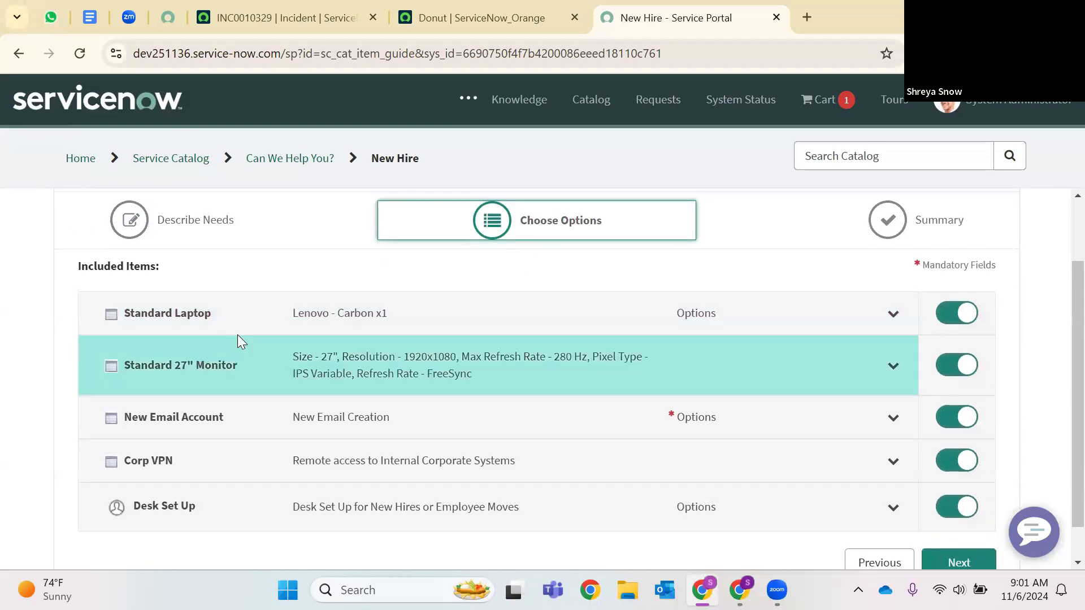
left_click(880, 320)
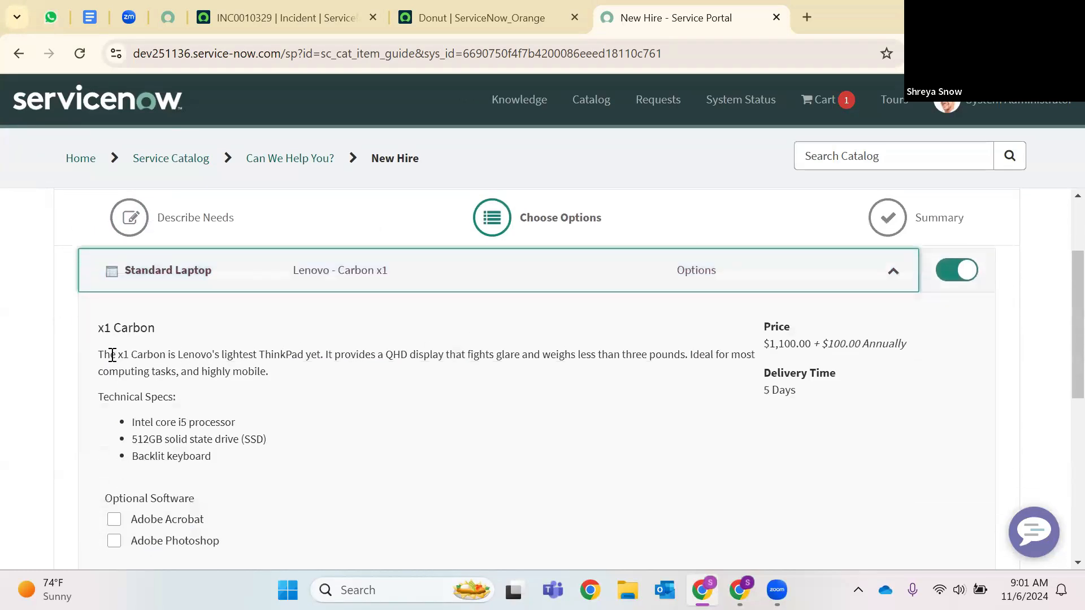
left_click_drag(100, 333, 215, 457)
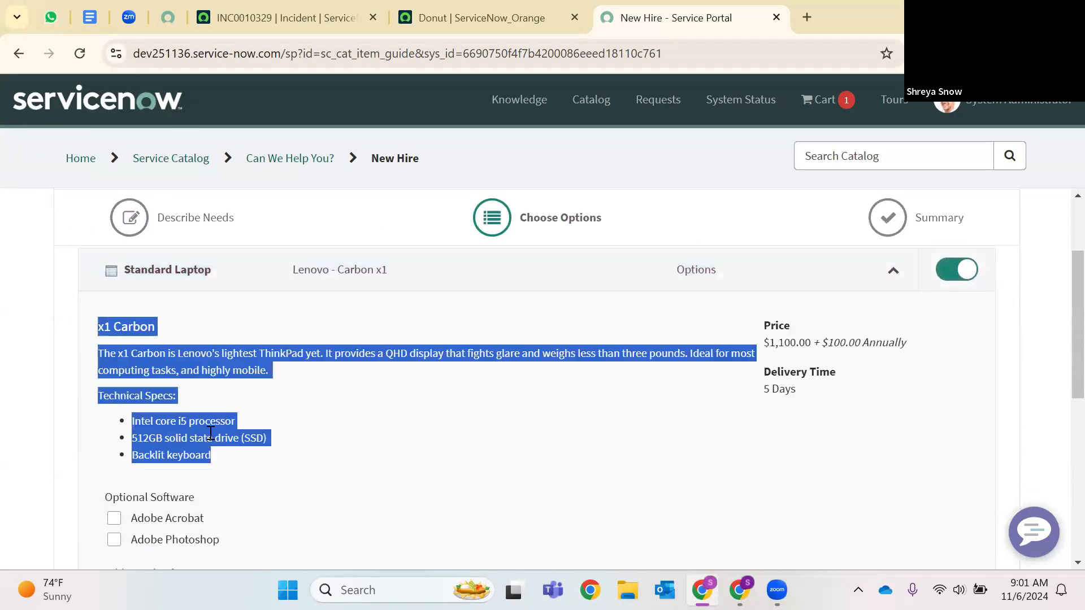
left_click(167, 519)
left_click(158, 541)
- Enter "required for my project" as the laptop's additional software requirements
scroll(339, 412, "down", 3)
left_click(320, 429)
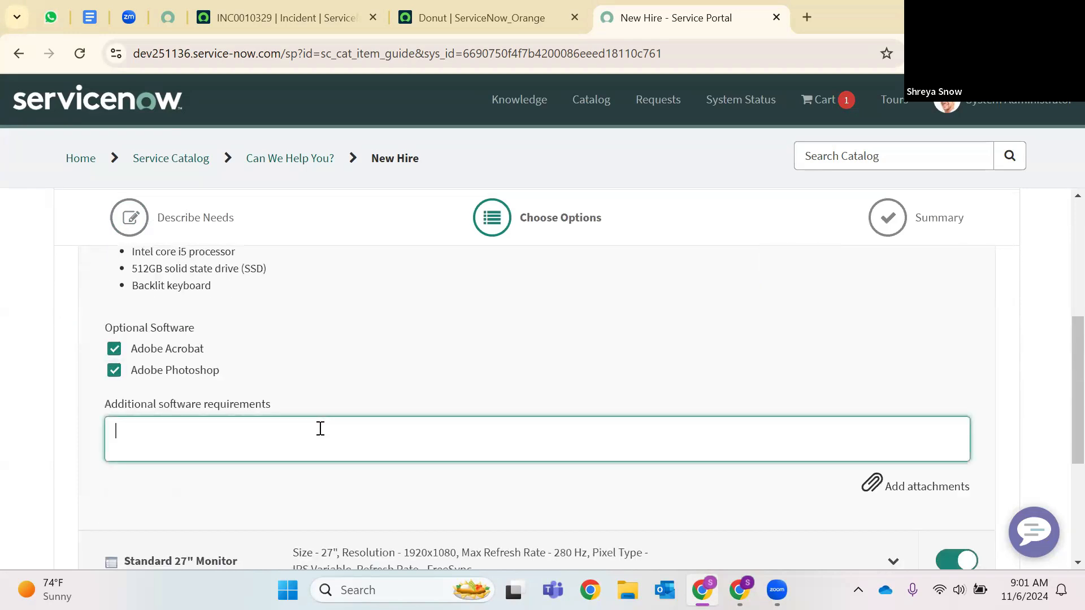
type("requireme")
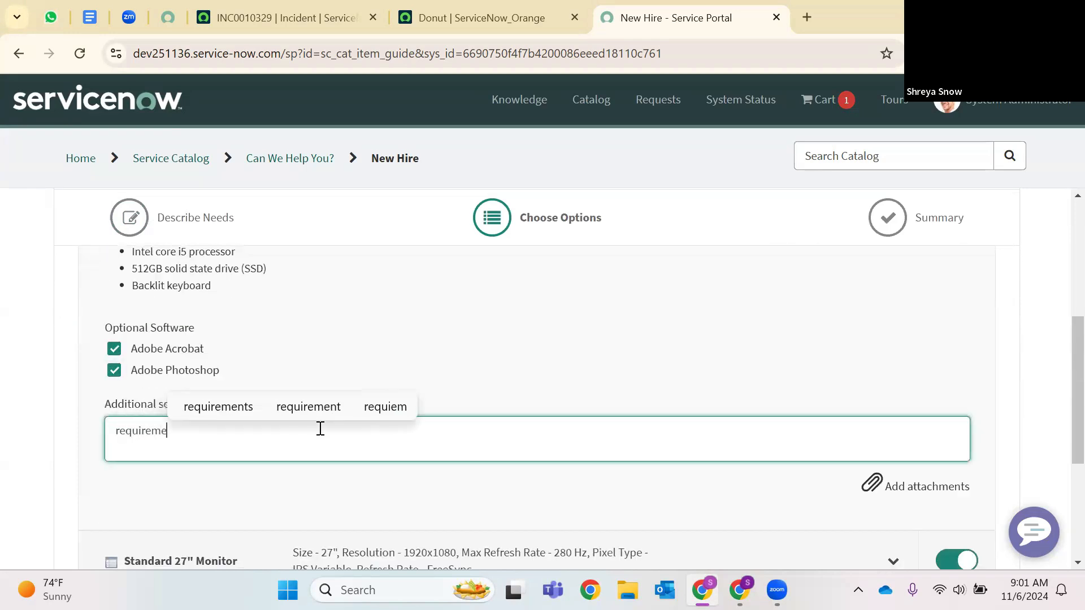
key("BackSpace")
key("BackSpace")
type("d for my ")
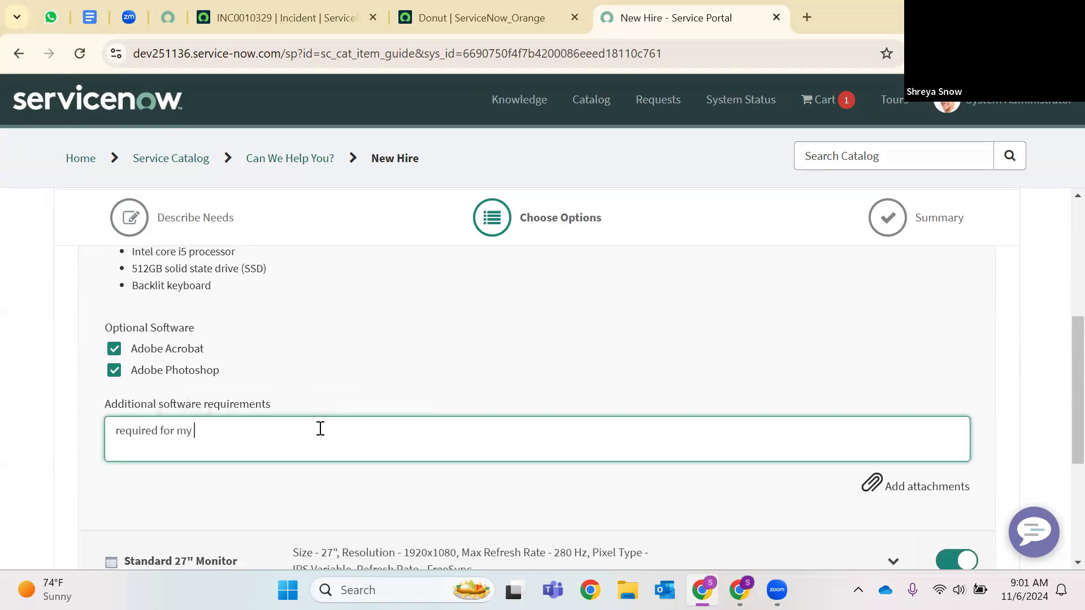
type("project")
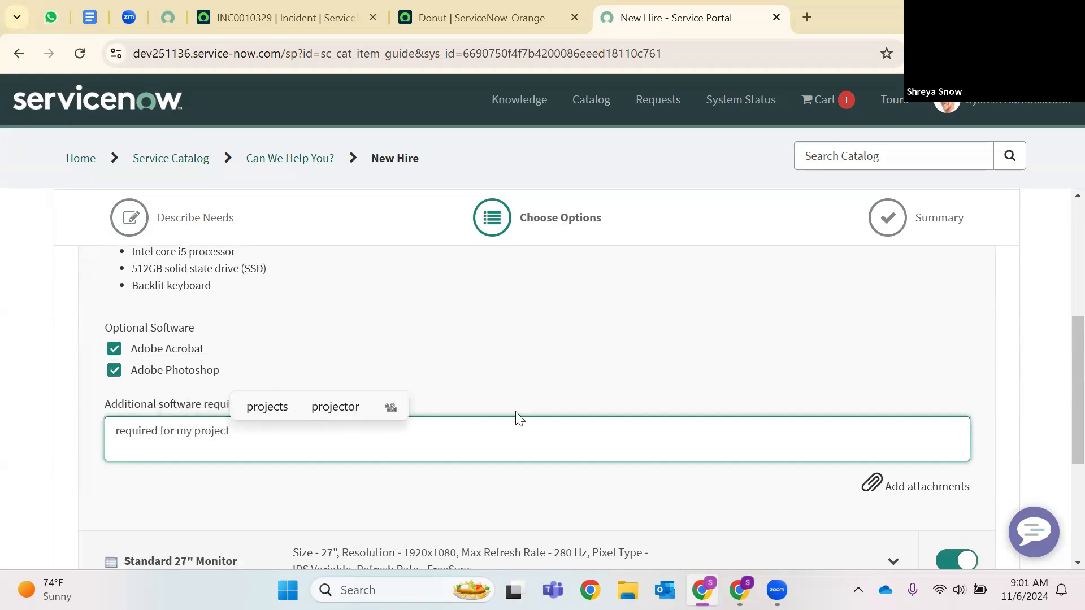
- Expand the Standard 27" Monitor item to view its specs, and exclude it from the order
scroll(784, 417, "down", 2)
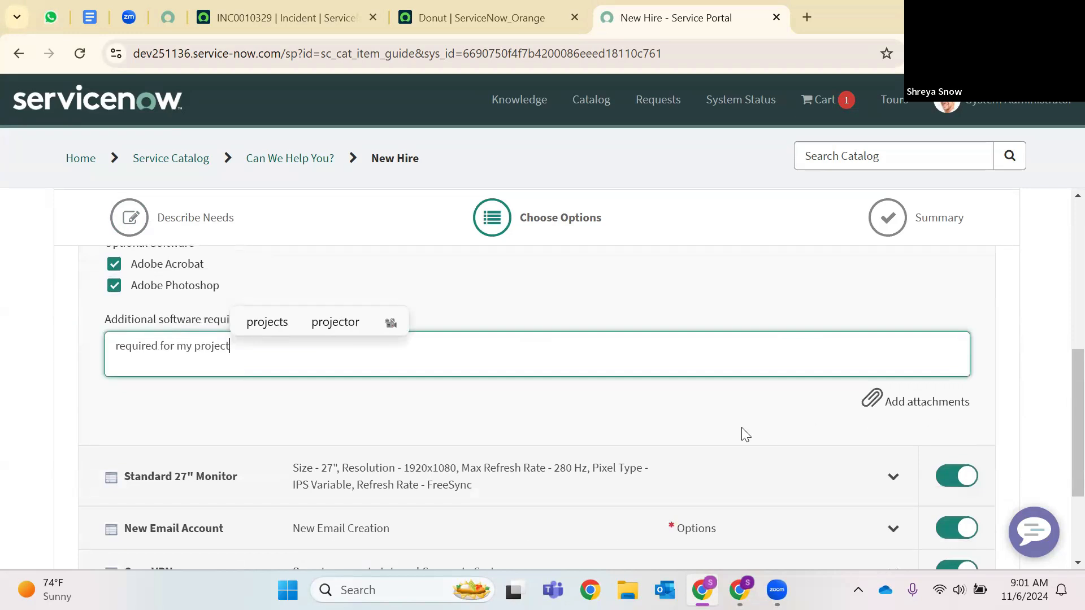
scroll(402, 350, "down", 3)
left_click(402, 350)
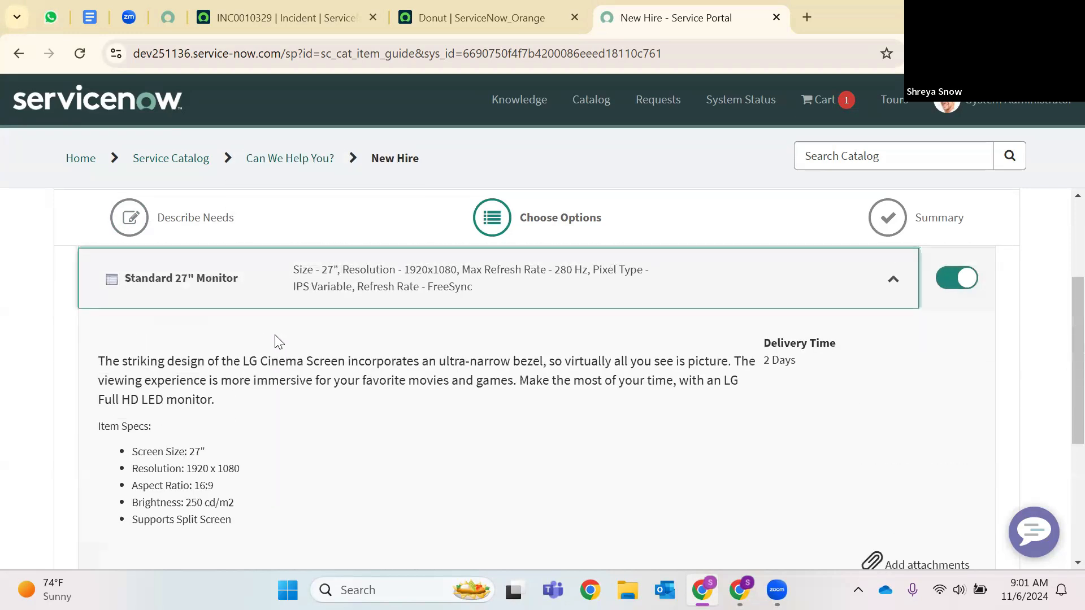
left_click(949, 279)
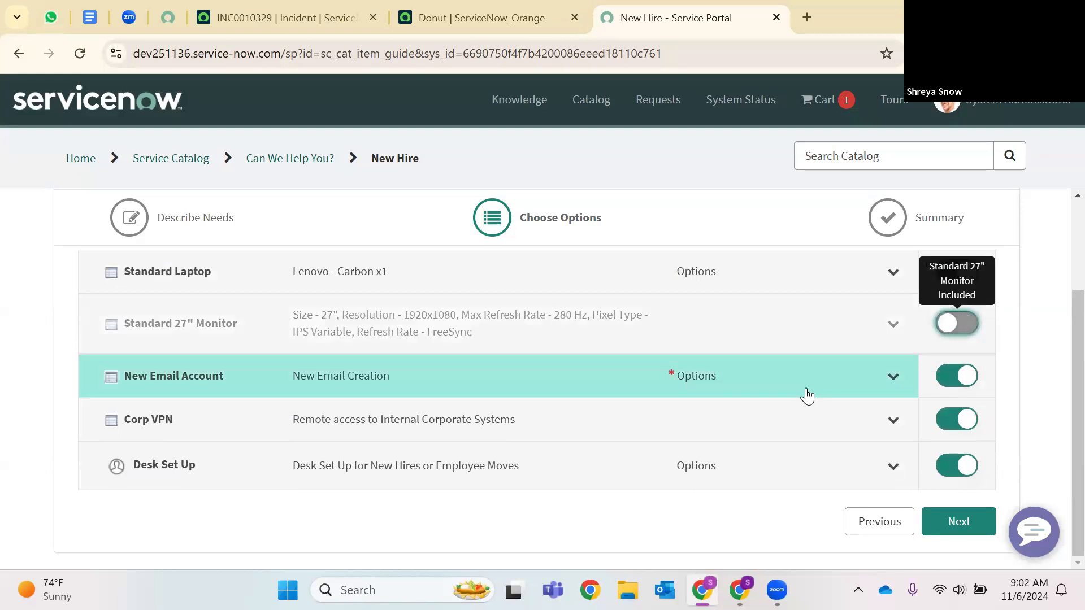
- Expand the New Email Account item and enter the new hire's preferred email address
left_click(805, 389)
scroll(290, 383, "down", 3)
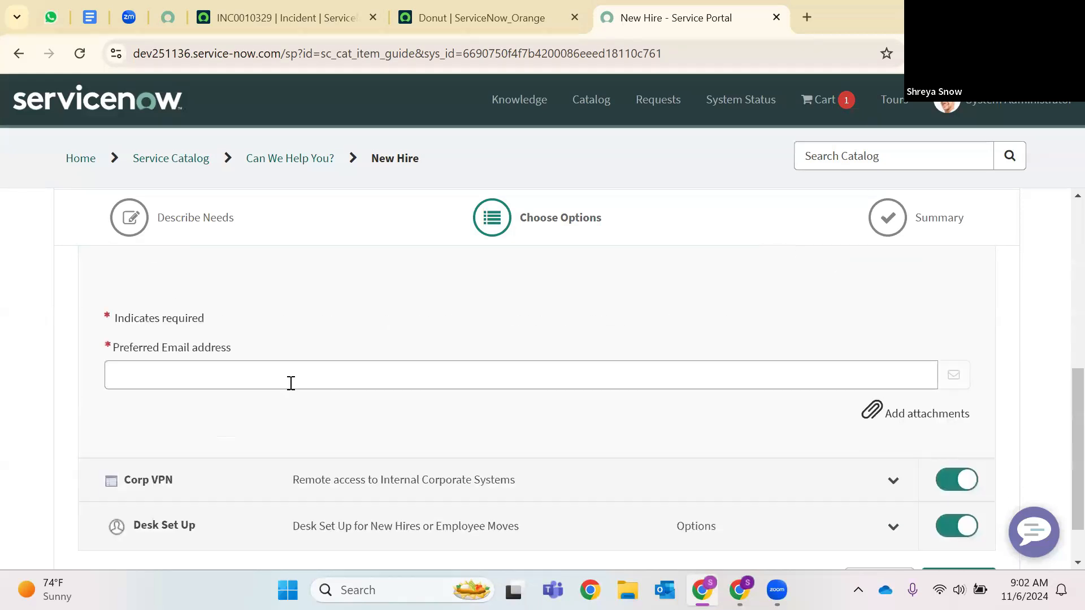
left_click(277, 374)
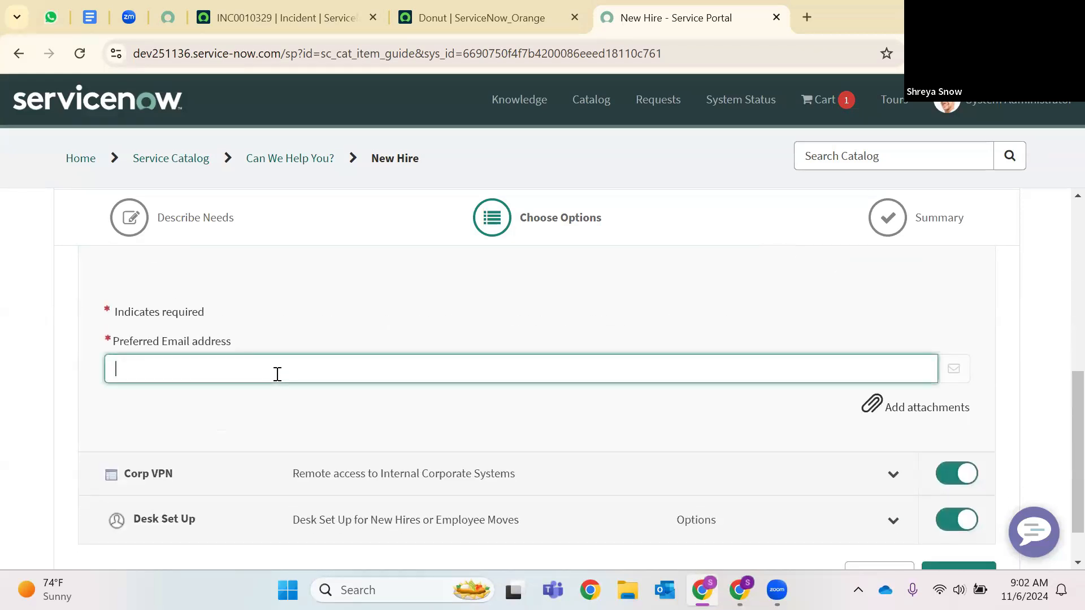
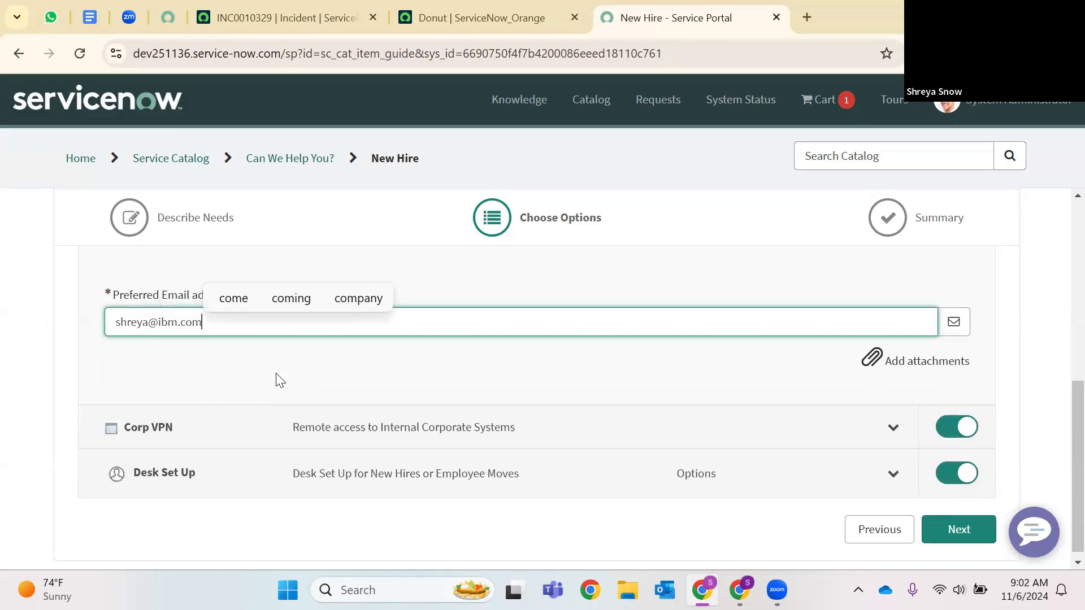
- Expand the Corp VPN and Desk Set Up items, leave the ergonomic requirements blank, and advance the order guide to Summary
scroll(720, 411, "down", 1)
left_click(805, 418)
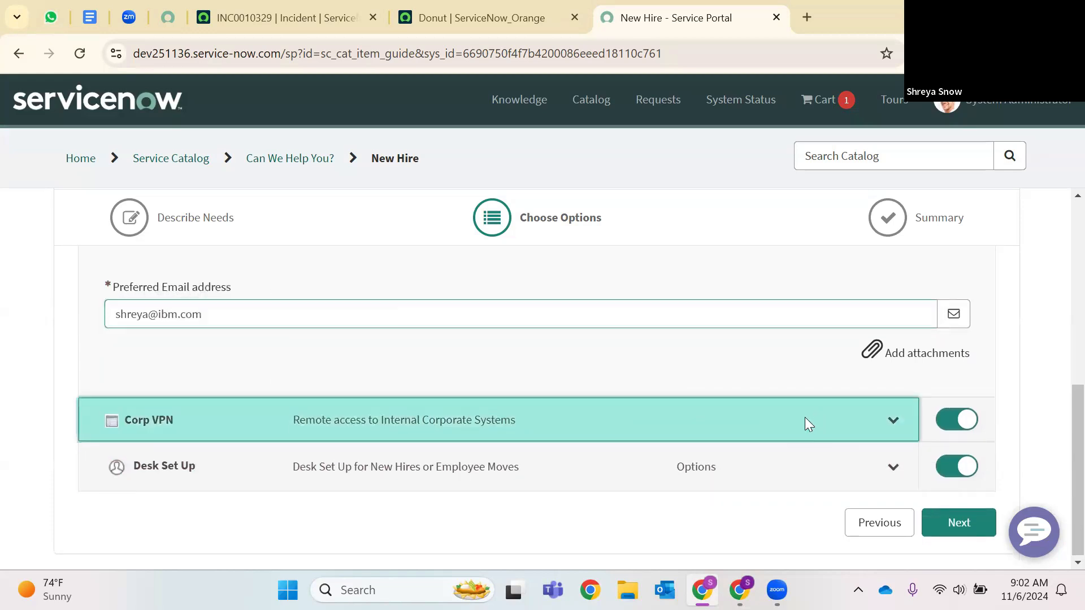
scroll(685, 395, "down", 2)
left_click(862, 444)
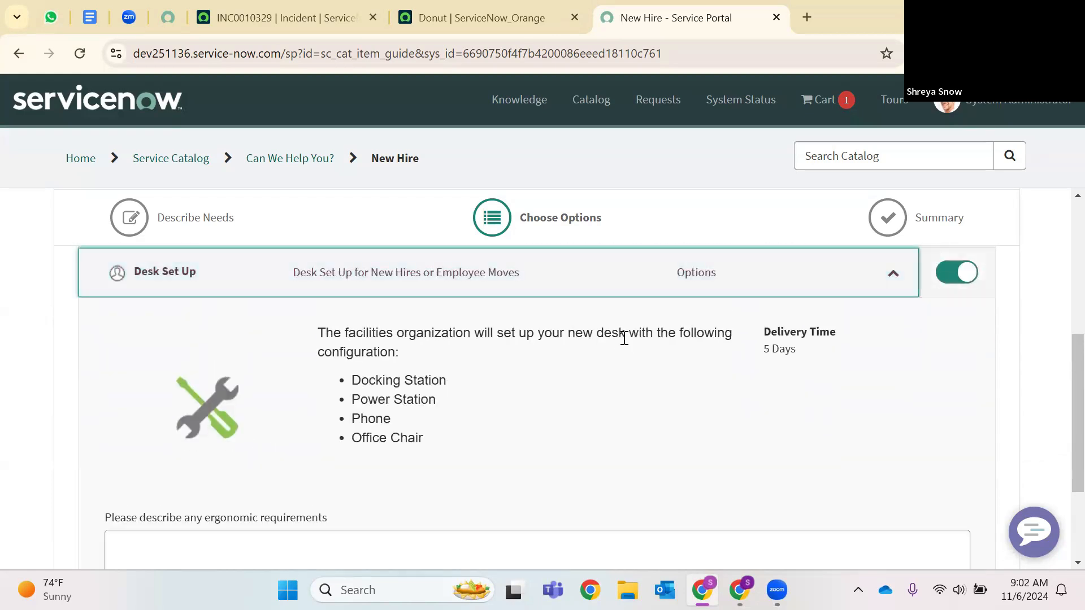
scroll(668, 342, "down", 3)
left_click(288, 391)
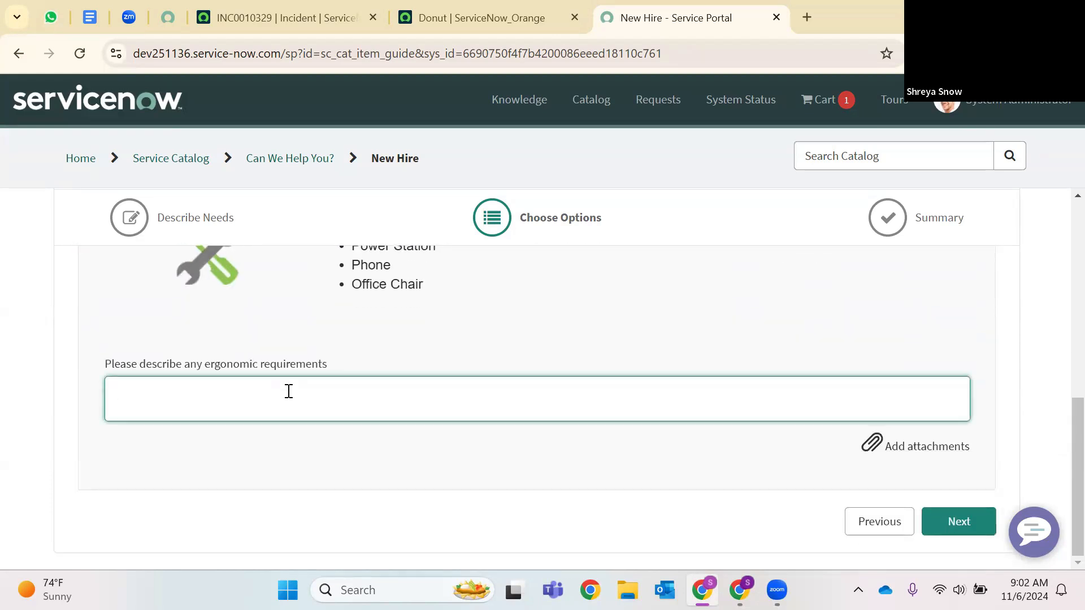
left_click(958, 536)
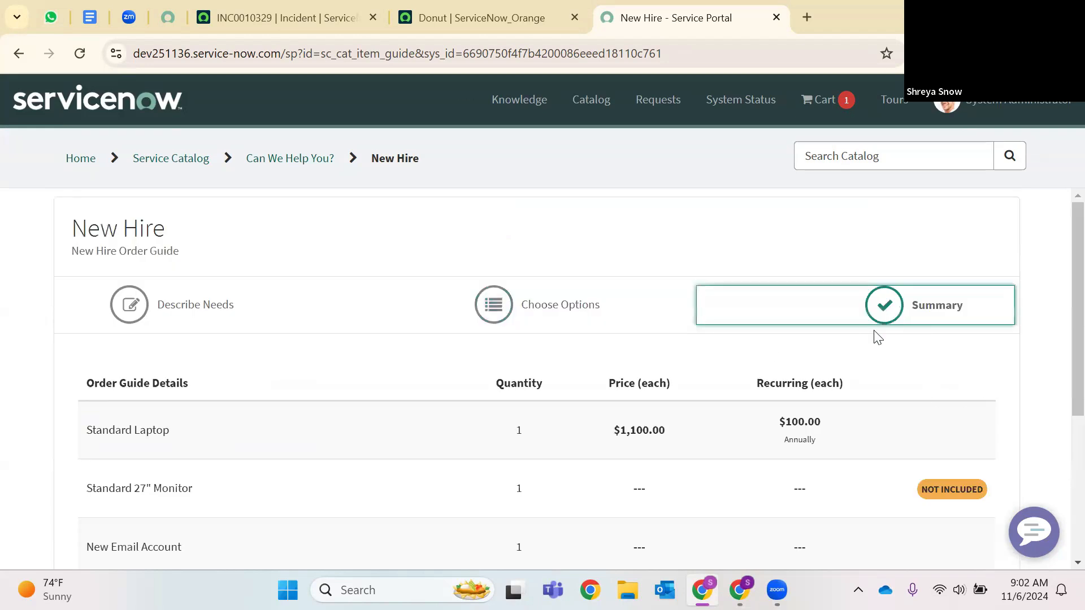
- Highlight the order total in the New Hire summary and start ordering the package immediately
scroll(877, 338, "down", 5)
double_click(740, 443)
triple_click(739, 443)
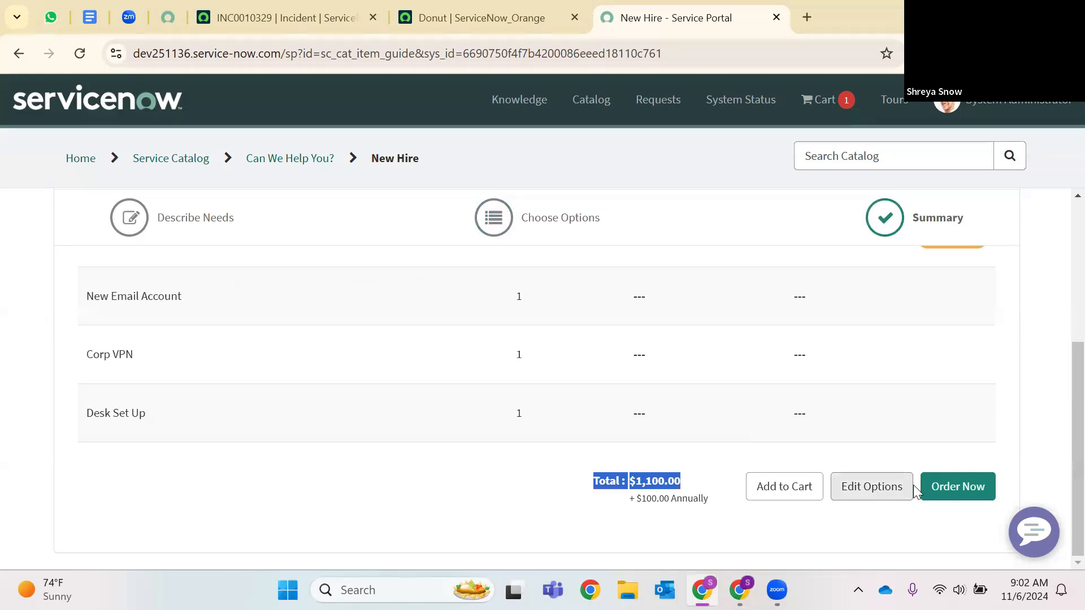
left_click(931, 486)
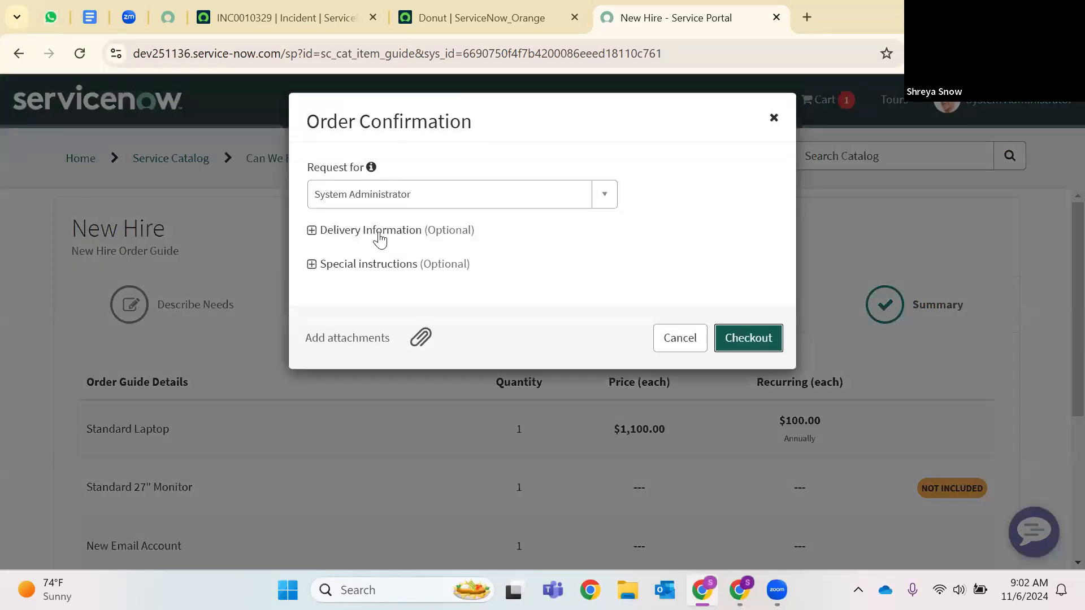
- Expand the delivery information, enter "call me" as special instructions in the order confirmation, and check out
left_click(377, 238)
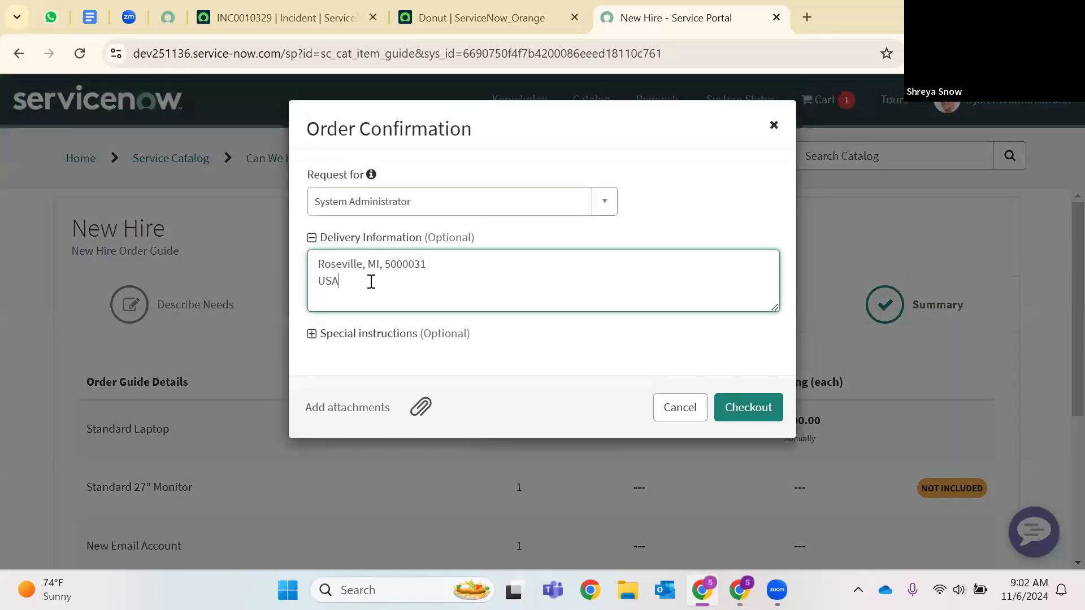
left_click(384, 337)
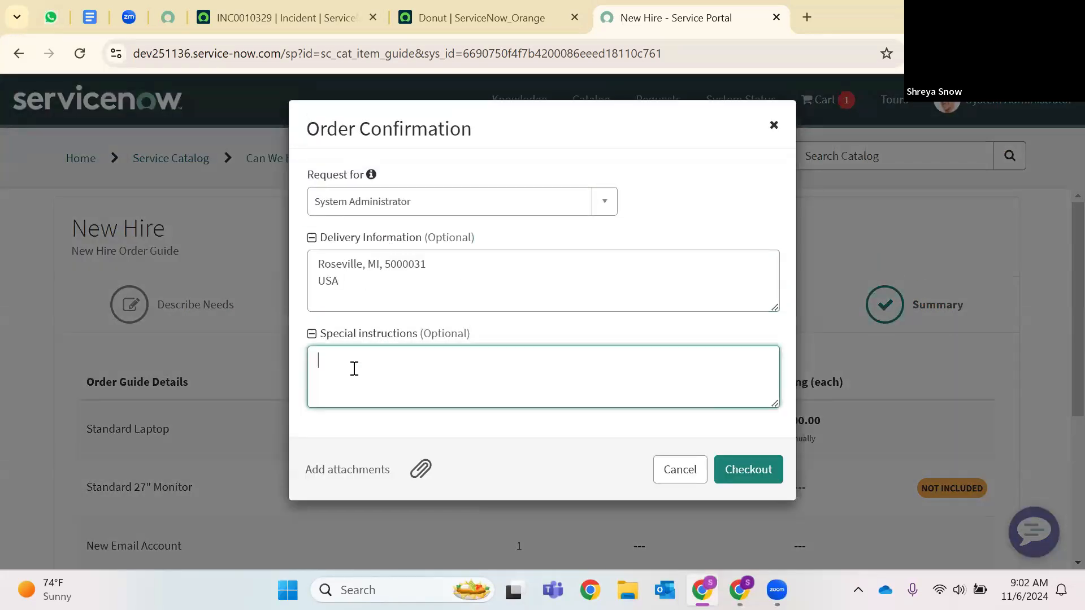
type("call me")
left_click(748, 469)
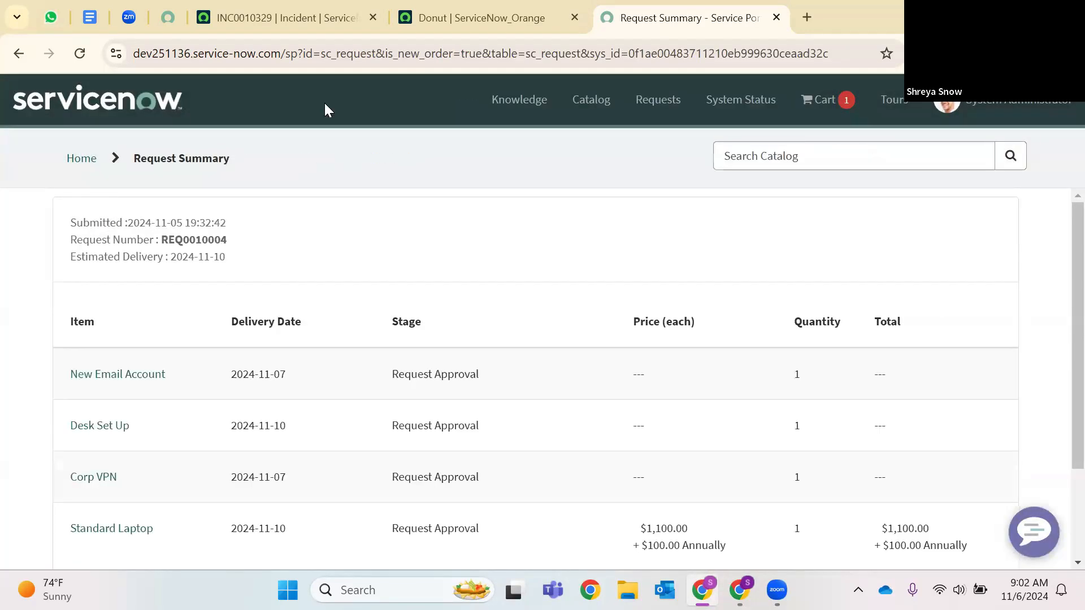
- Copy the request number from the Request Summary page
left_click_drag(234, 245, 169, 235)
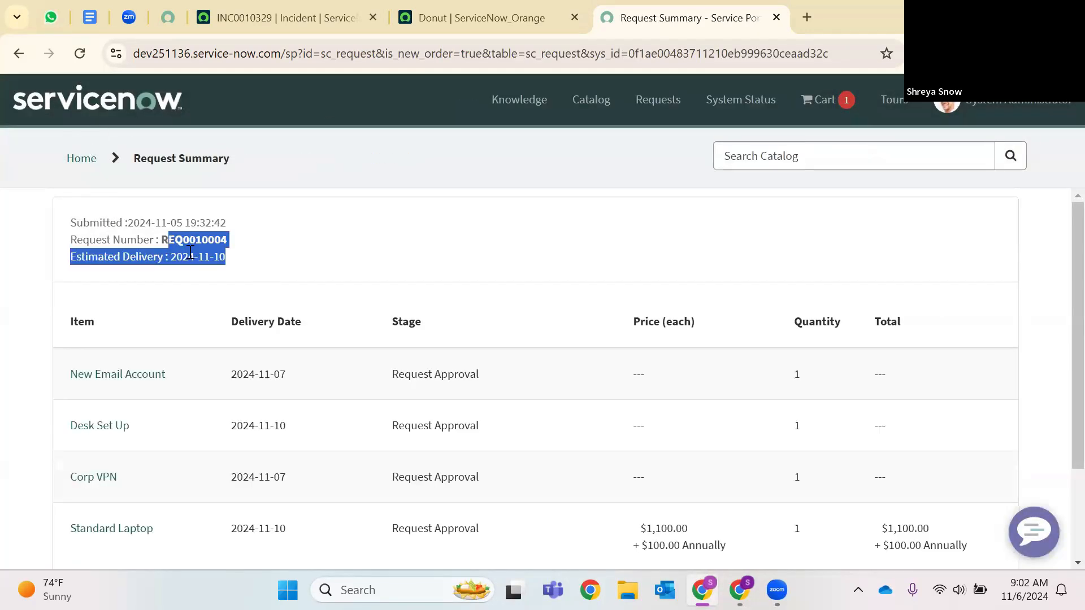
left_click(275, 255)
mouse_move(205, 238)
left_mouse_down()
mouse_move(187, 239)
mouse_move(242, 246)
mouse_move(223, 237)
left_mouse_up()
left_click(262, 285)
left_click(162, 241)
right_click(216, 245)
left_click(260, 269)
- Switch to the incident page and replace the global search term with the copied request number to search for it
left_click(283, 17)
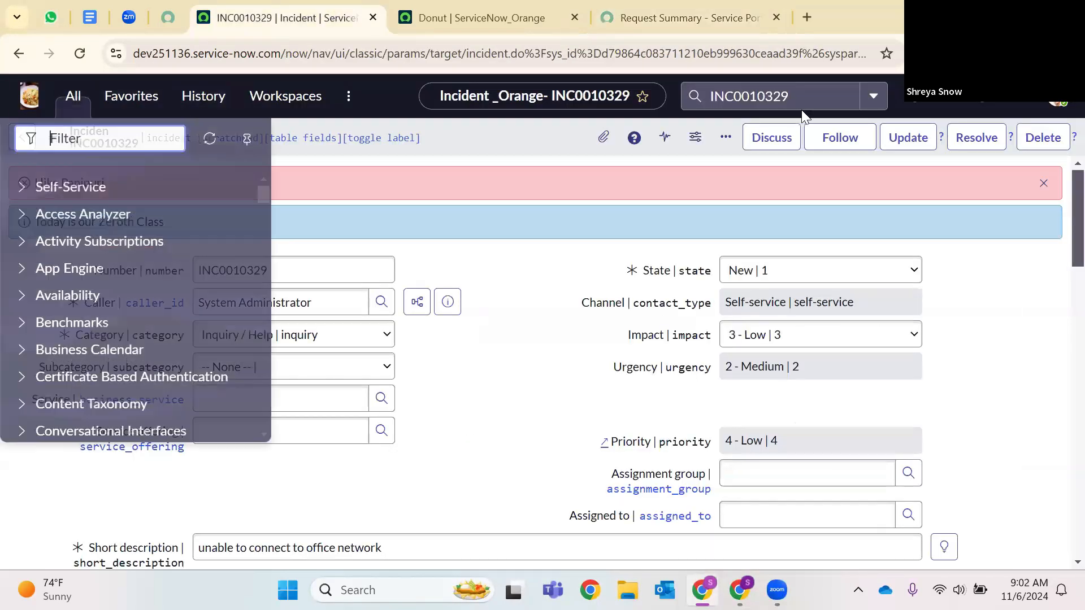
left_click(791, 104)
key("BackSpace")
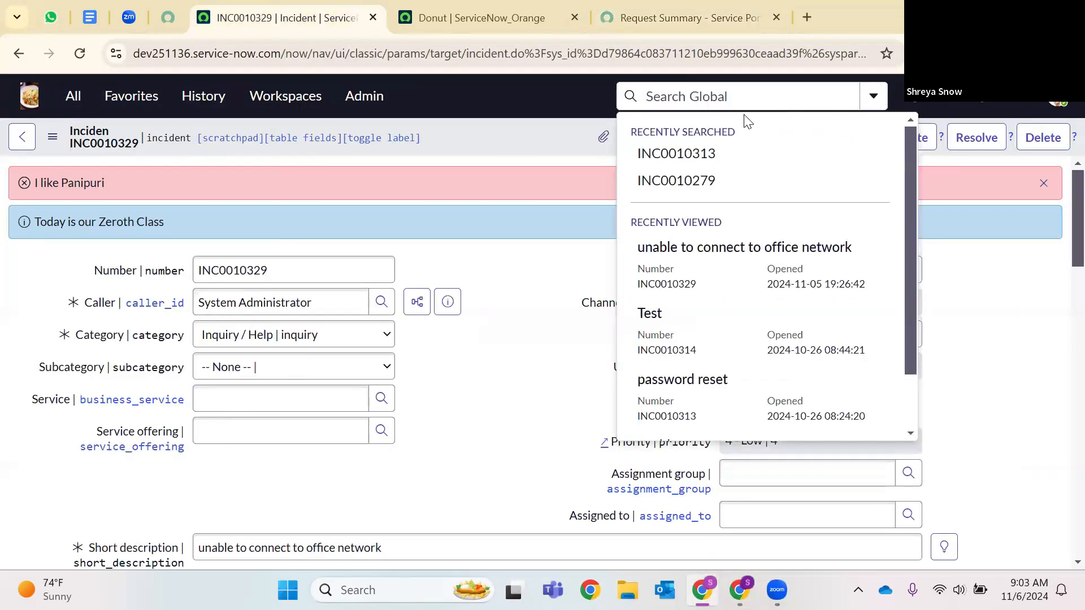
right_click(750, 101)
left_click(797, 332)
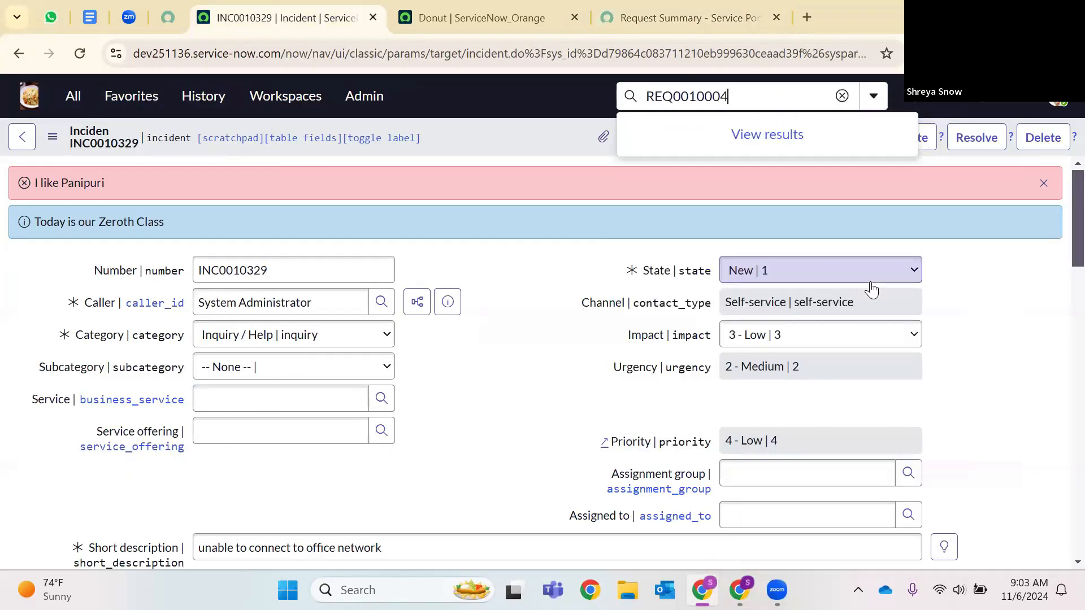
key("Return")
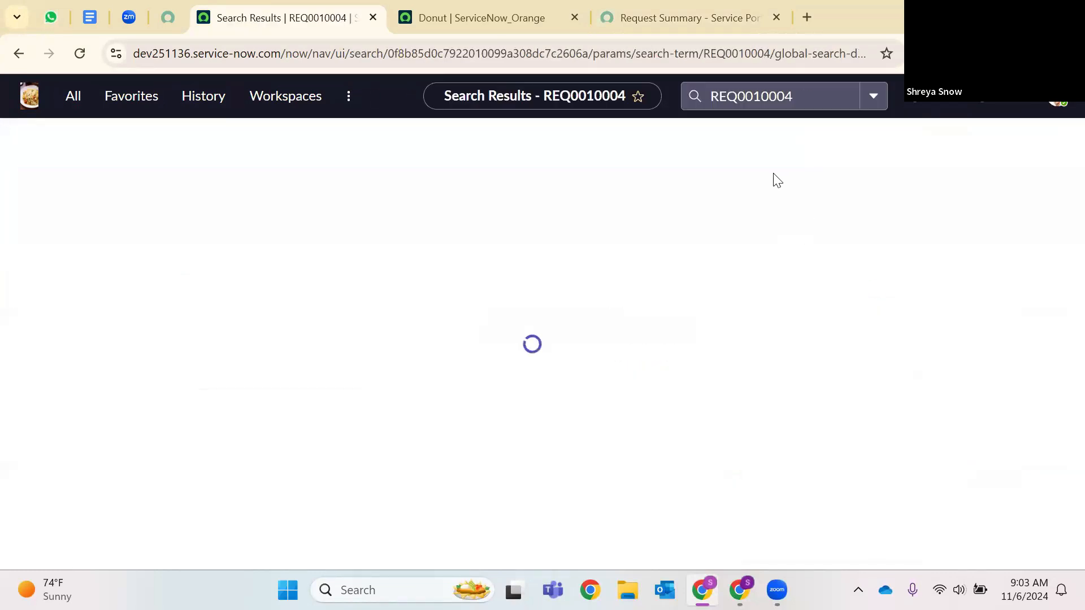
- Close the Donut and Request Summary browser tabs and open the new request's record from the search results
left_click(576, 18)
left_click(586, 18)
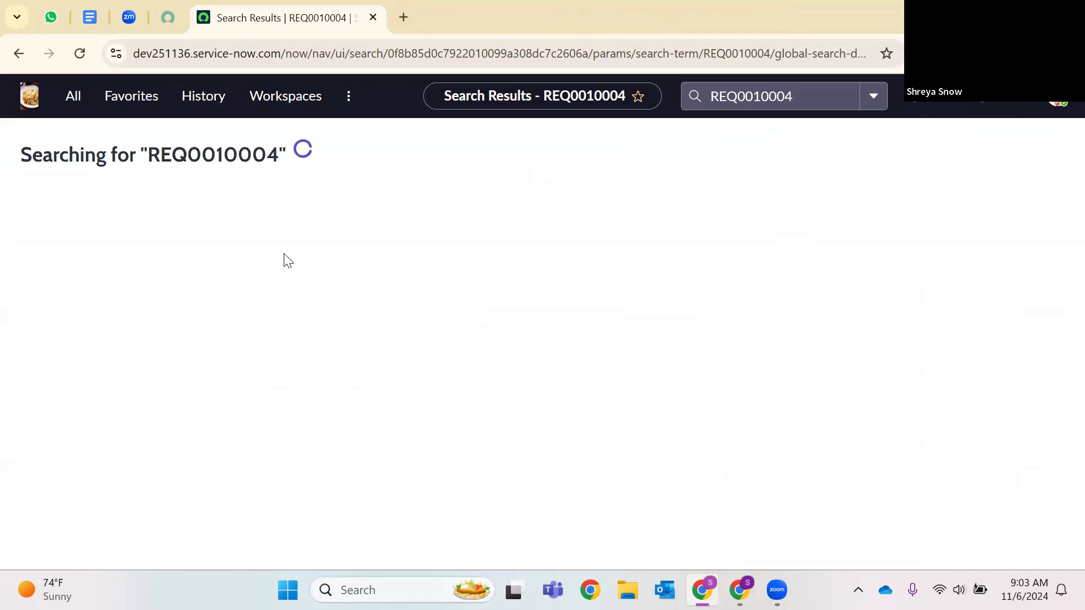
left_click(252, 307)
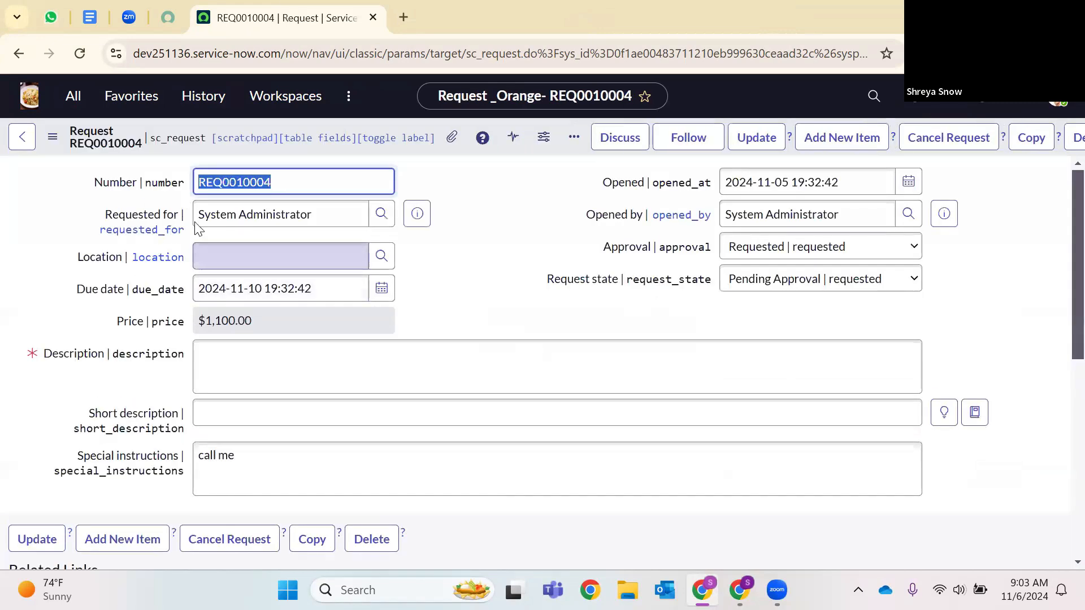
- Enter "sdfghj" as the request's description, highlight its special instructions, and view the available Approval choices
left_click(319, 350)
type("sdfghj")
left_click_drag(239, 458, 197, 430)
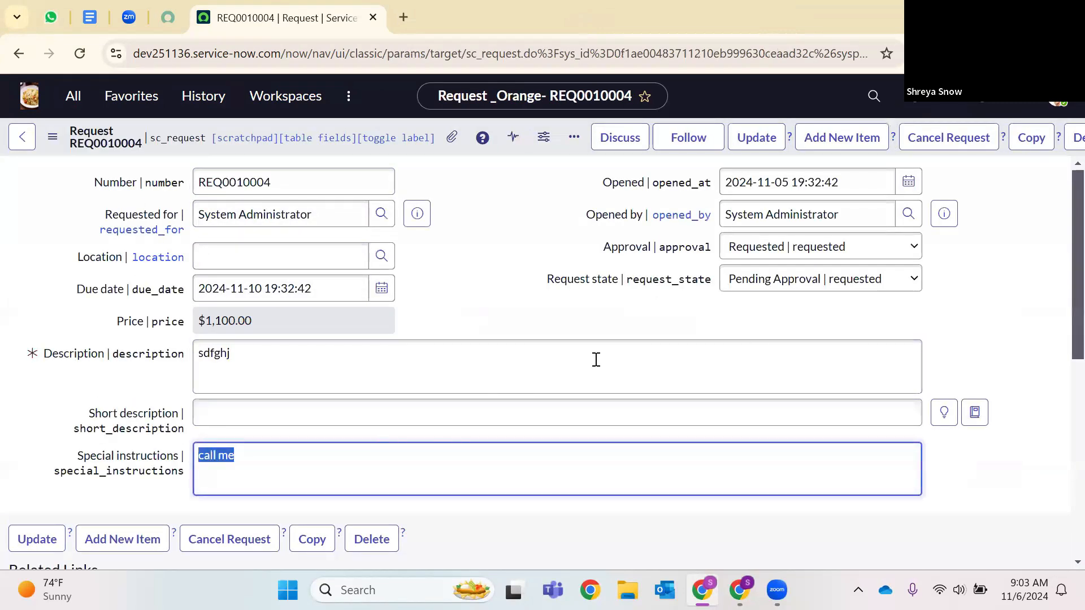
left_click(784, 248)
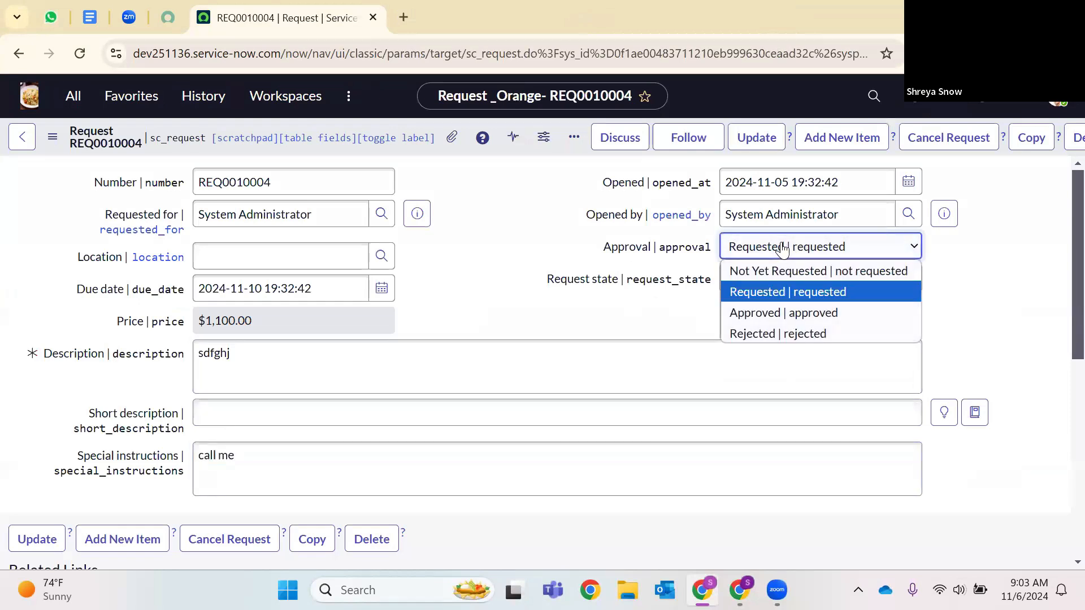
left_click(782, 248)
- Show the request's Approvers related list and highlight the assigned approver
scroll(634, 305, "down", 6)
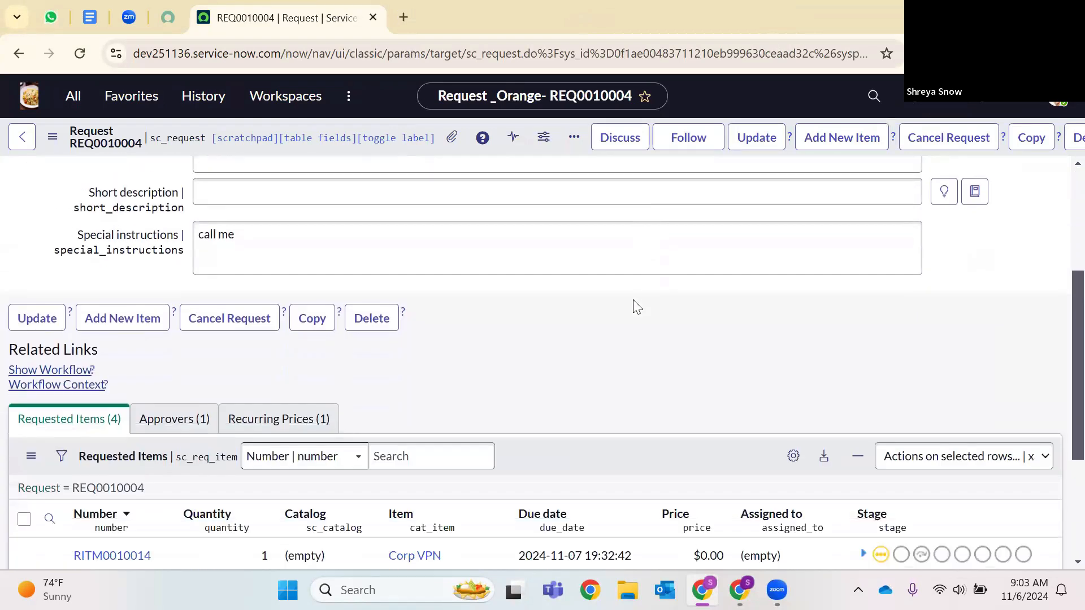
scroll(202, 297, "down", 2)
left_click(201, 216)
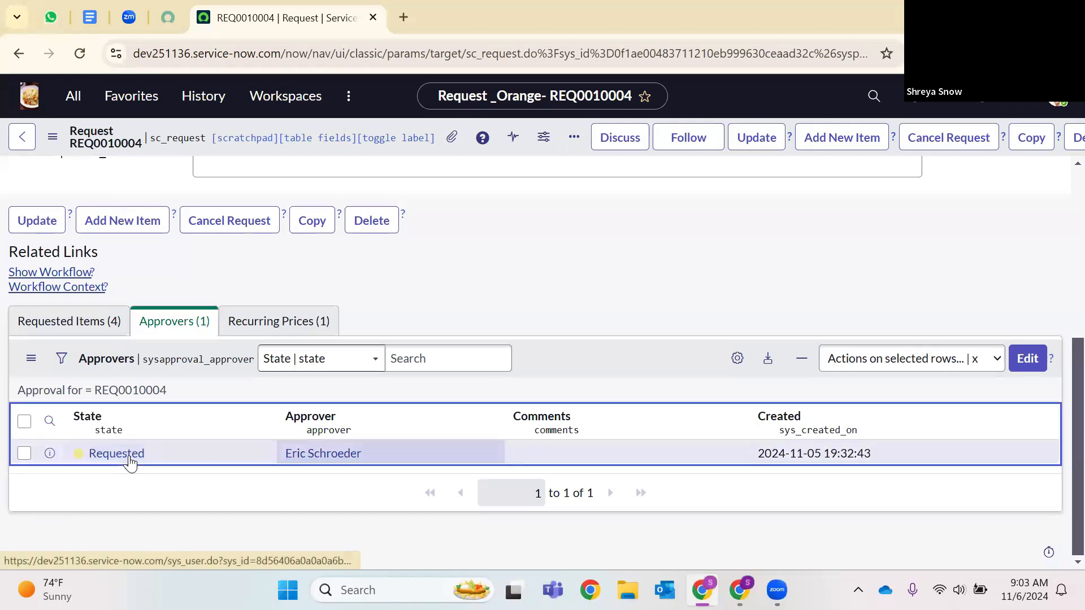
left_click_drag(363, 454, 284, 454)
- Show the request's Requested Items list, highlight Corp VPN, and expand its stage details
left_click(92, 324)
scroll(137, 407, "down", 2)
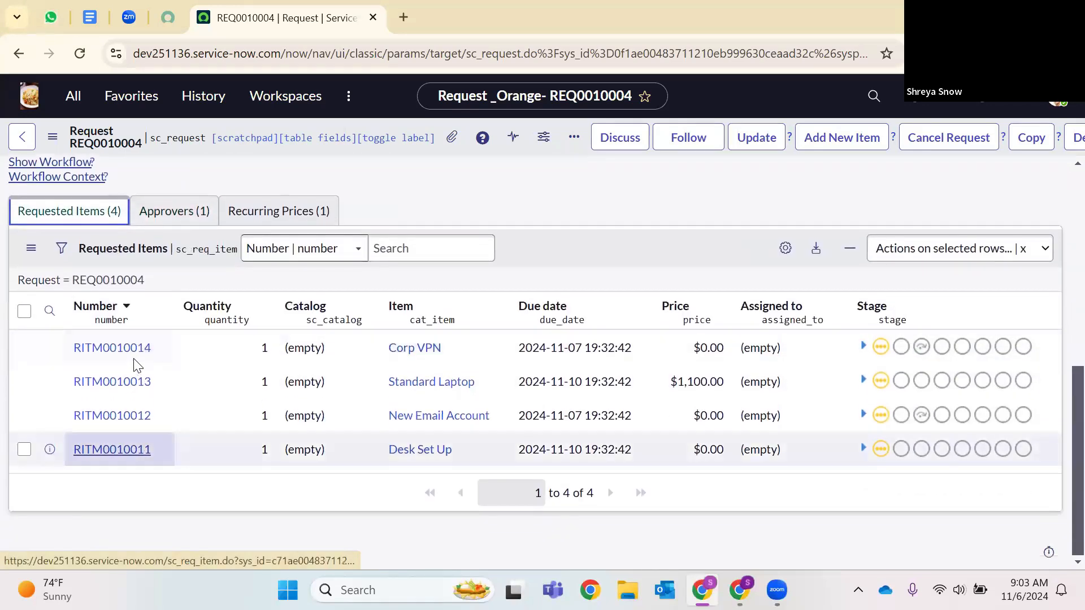
left_click_drag(384, 348, 445, 346)
left_click(864, 347)
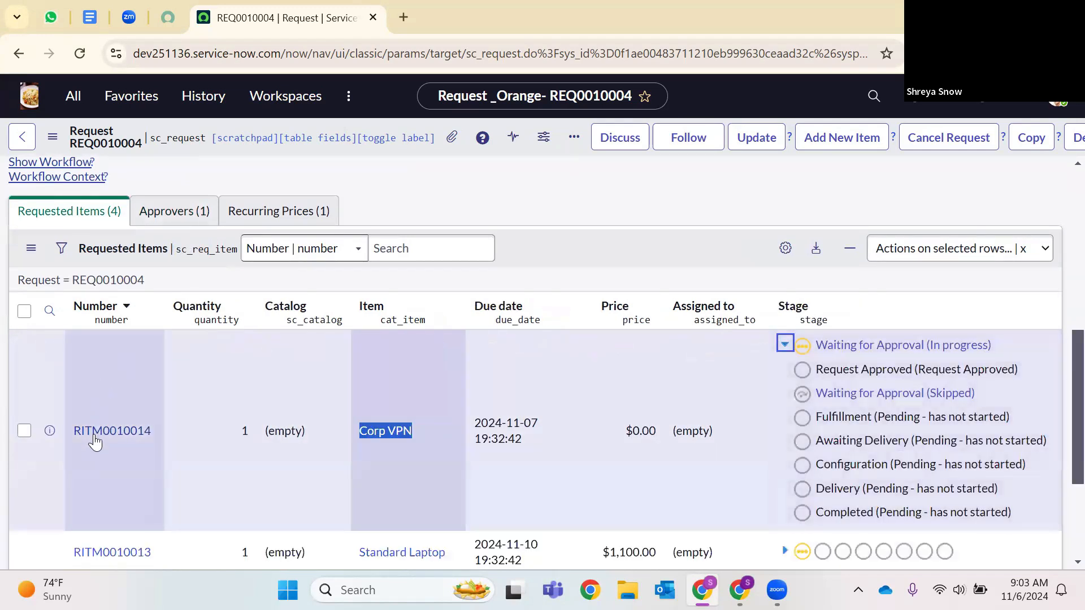
- Open the Corp VPN requested item in a new browser tab and highlight the sc_req_item table name in its URL
right_click(97, 440)
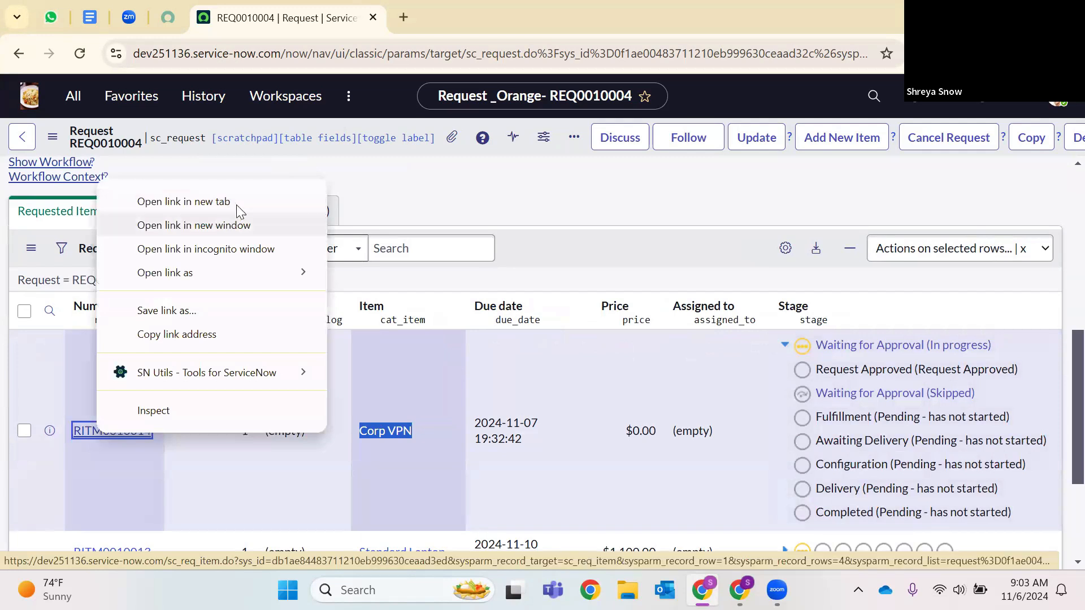
left_click(243, 203)
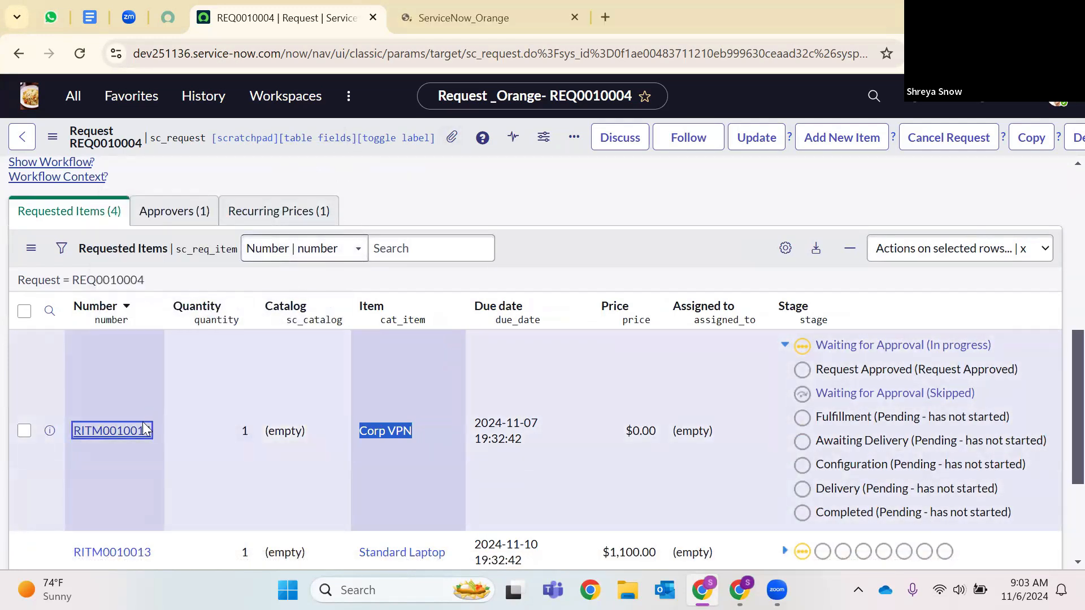
left_click(481, 20)
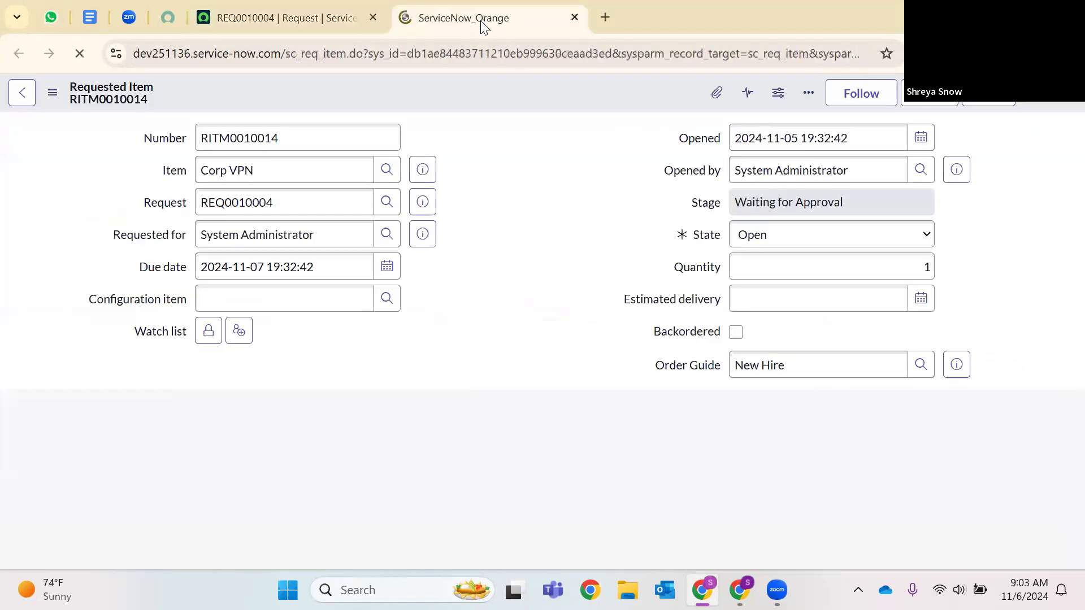
double_click(345, 53)
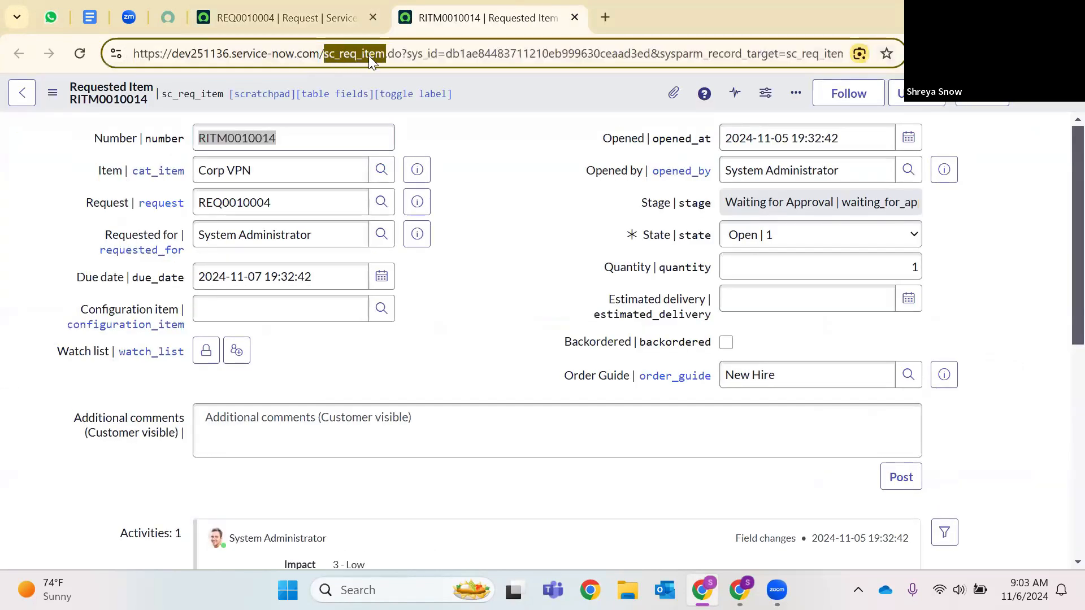
- View the Corp VPN requested item's Approvers, Group approvals, and Catalog Tasks related lists, and return to its form fields
scroll(475, 252, "down", 7)
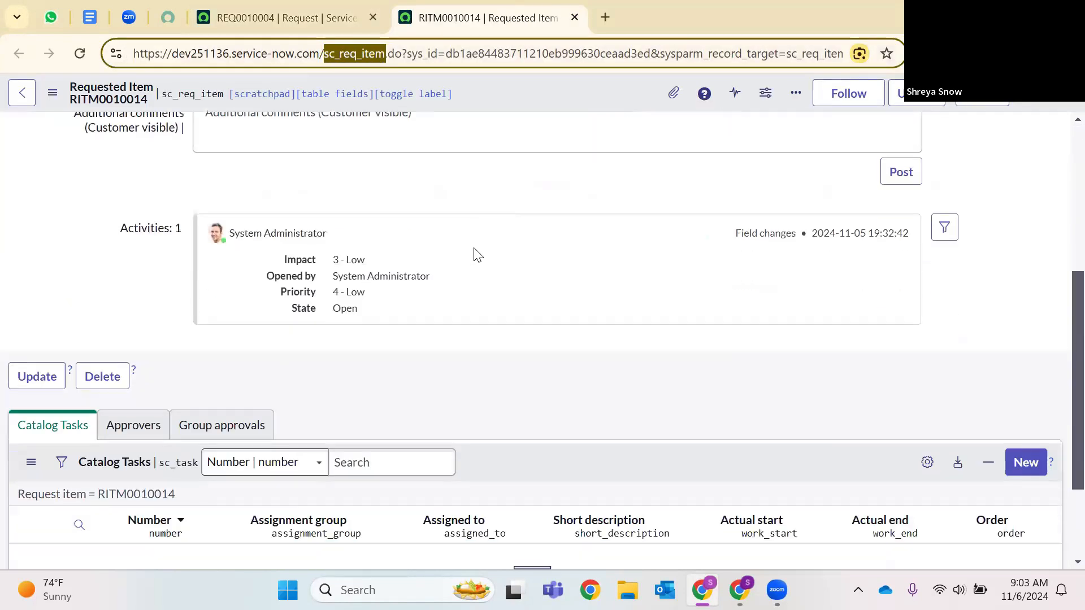
left_click(133, 306)
left_click(219, 307)
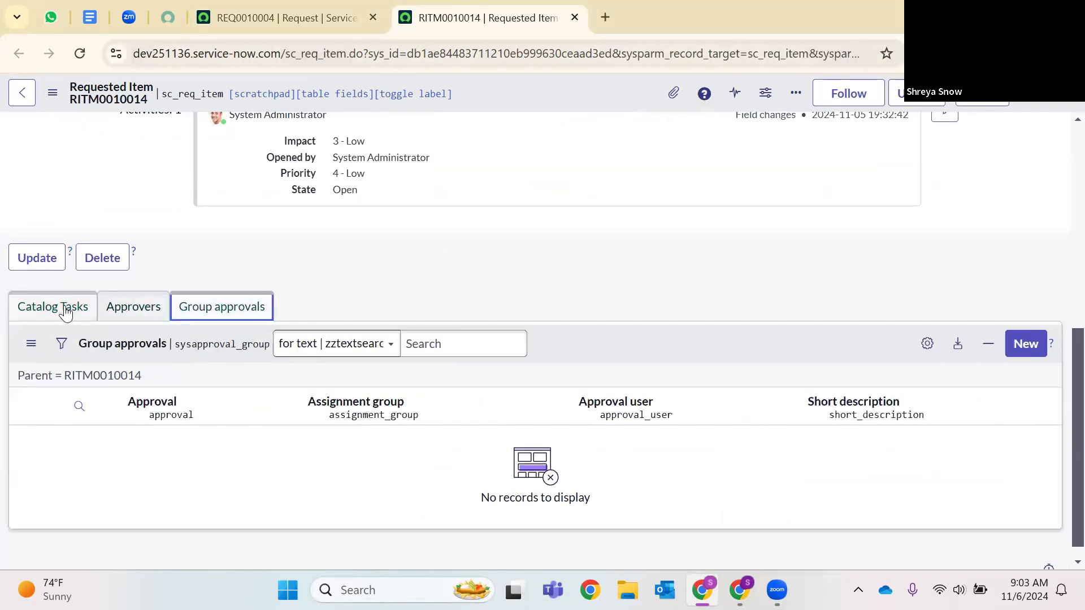
left_click(62, 308)
scroll(339, 308, "up", 4)
scroll(339, 307, "down", 5)
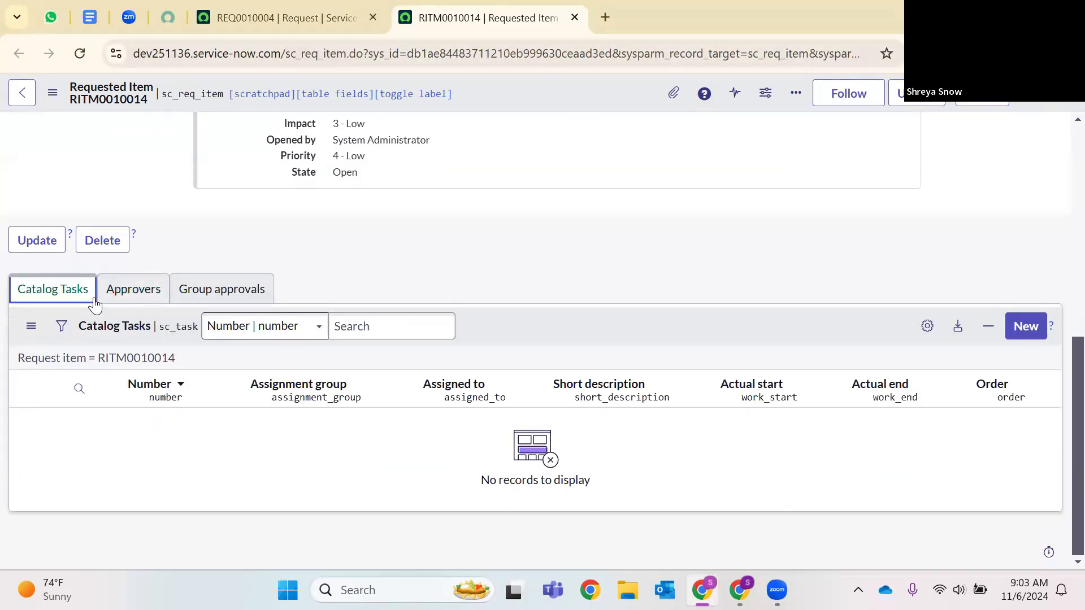
scroll(317, 260, "up", 10)
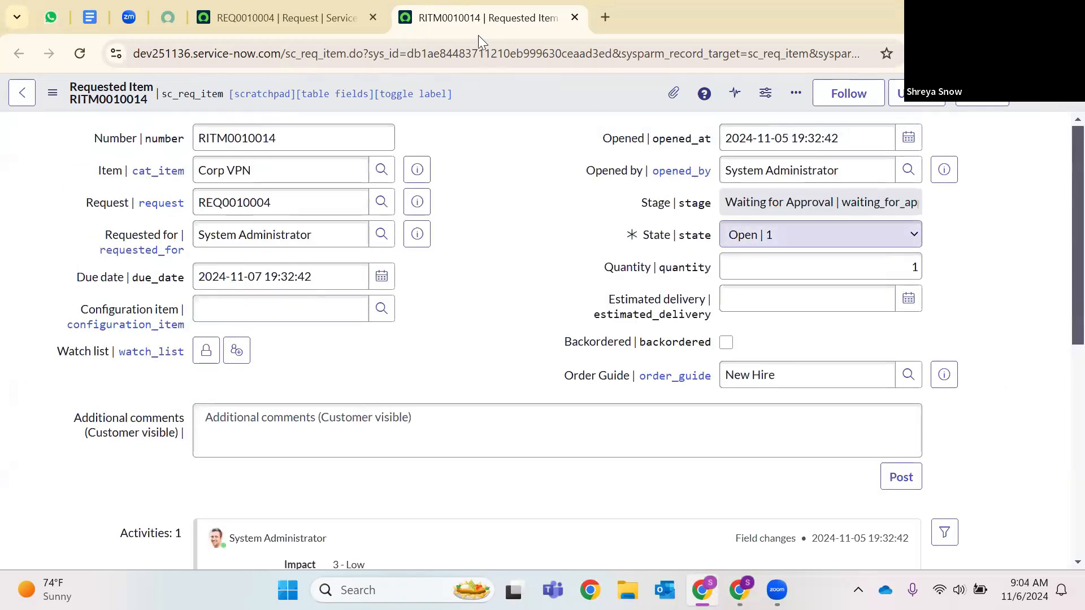
- Return to the request's Approvers list and approve the requested approval, leaving the page without saving other changes
left_click(316, 18)
left_click(172, 211)
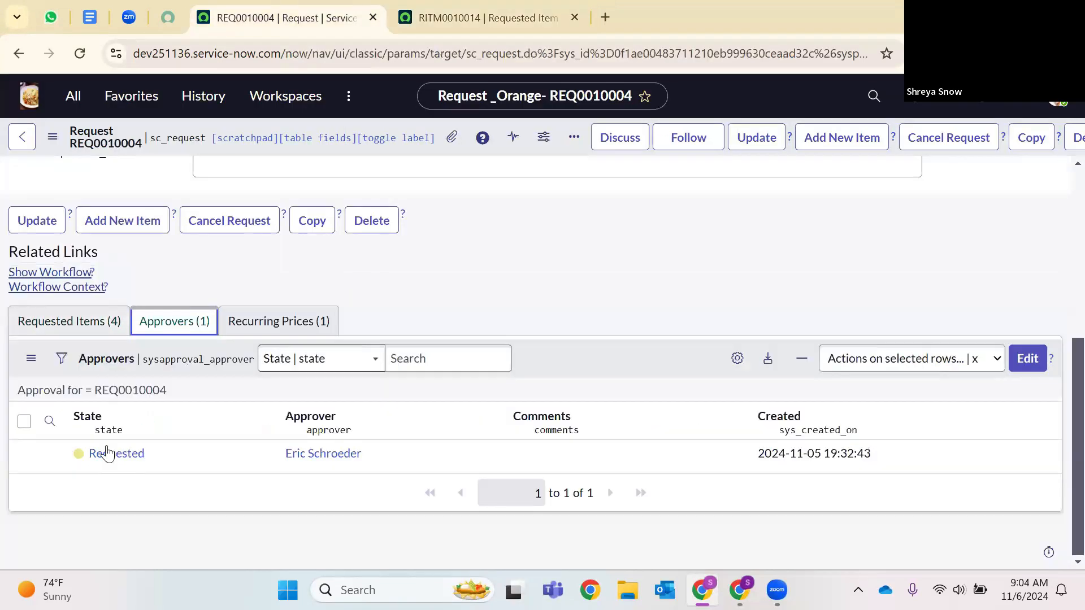
right_click(107, 452)
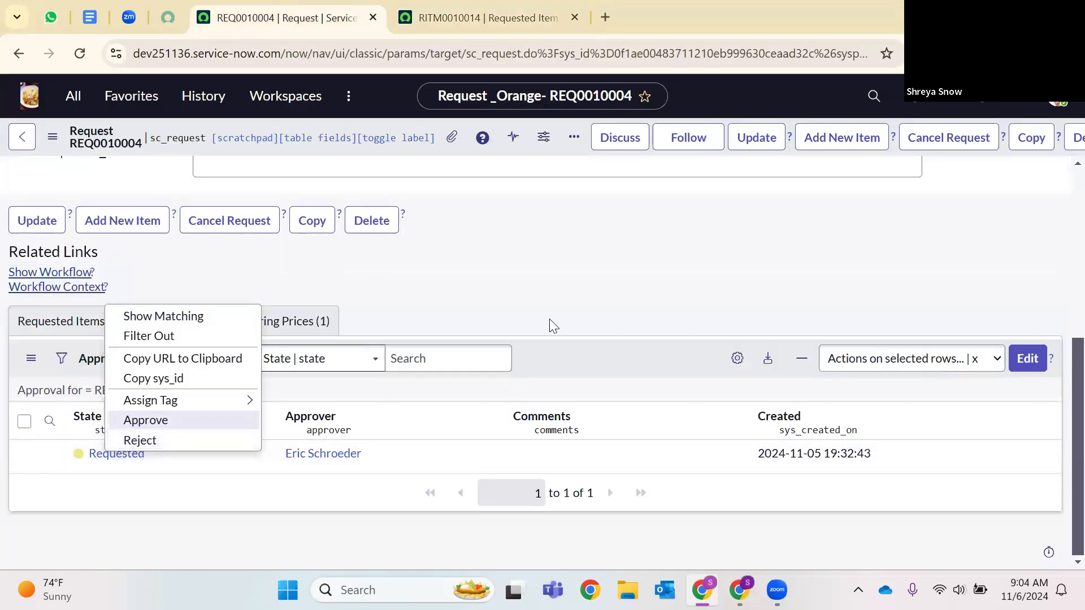
left_click(170, 420)
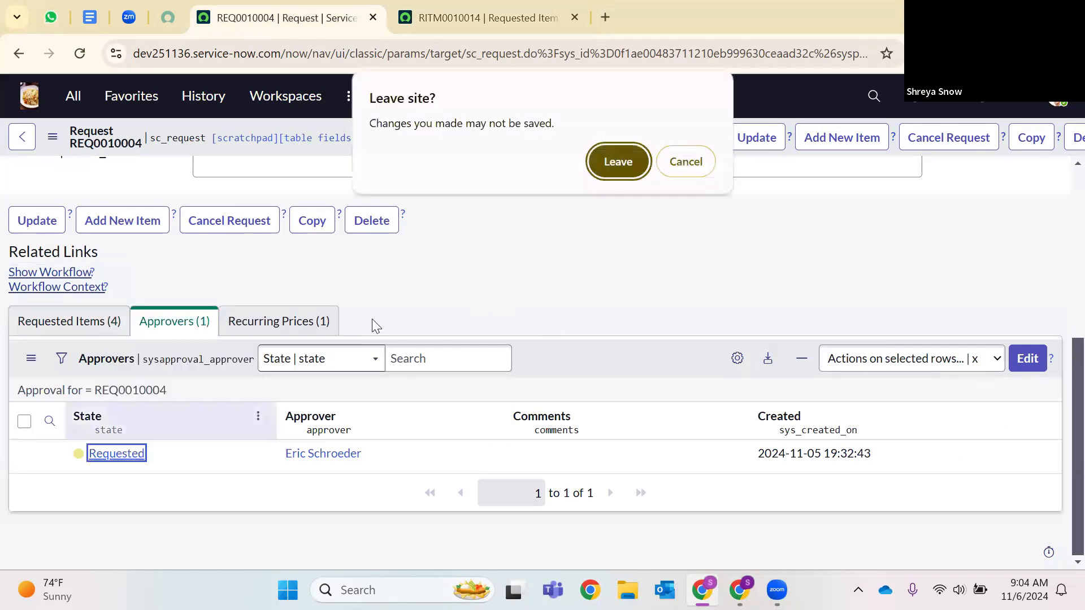
left_click(617, 161)
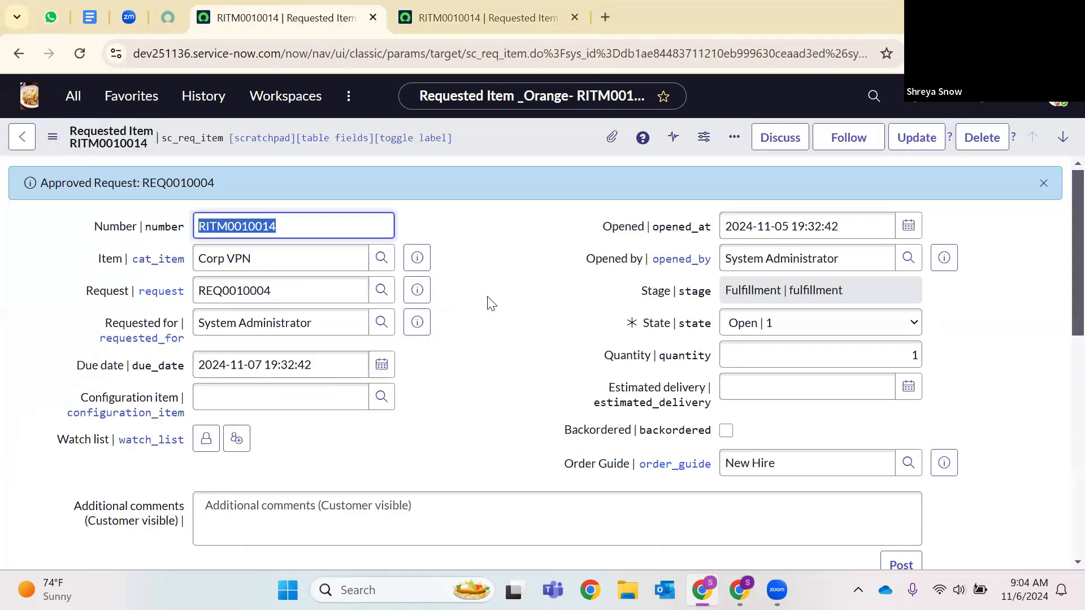
- Open the Corp VPN requested item's catalog task, view its Approvers related list, and return to the form fields
scroll(489, 289, "down", 10)
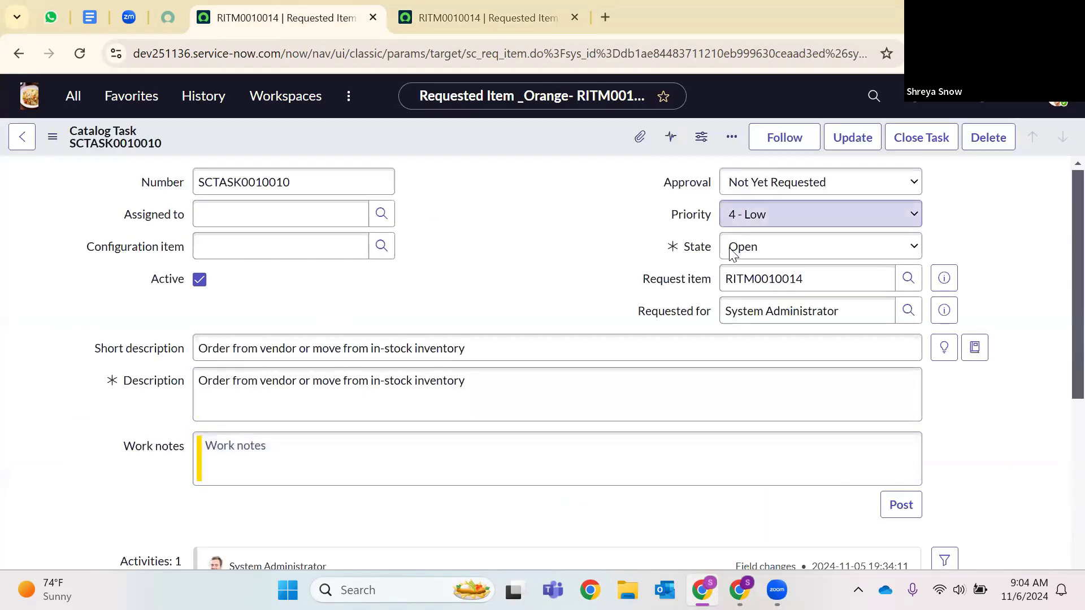
scroll(729, 322, "down", 5)
scroll(396, 284, "down", 3)
left_click(132, 274)
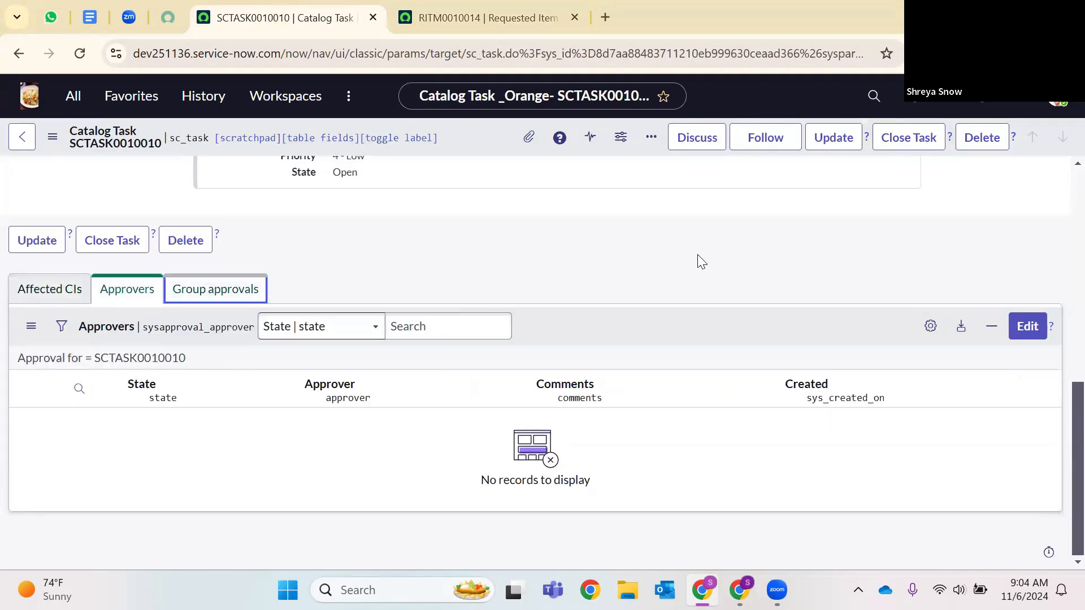
scroll(701, 260, "up", 5)
scroll(703, 259, "up", 3)
- Keep the catalog task's priority at 4 - Low, set its state to Closed Complete, and close the task
left_click(798, 221)
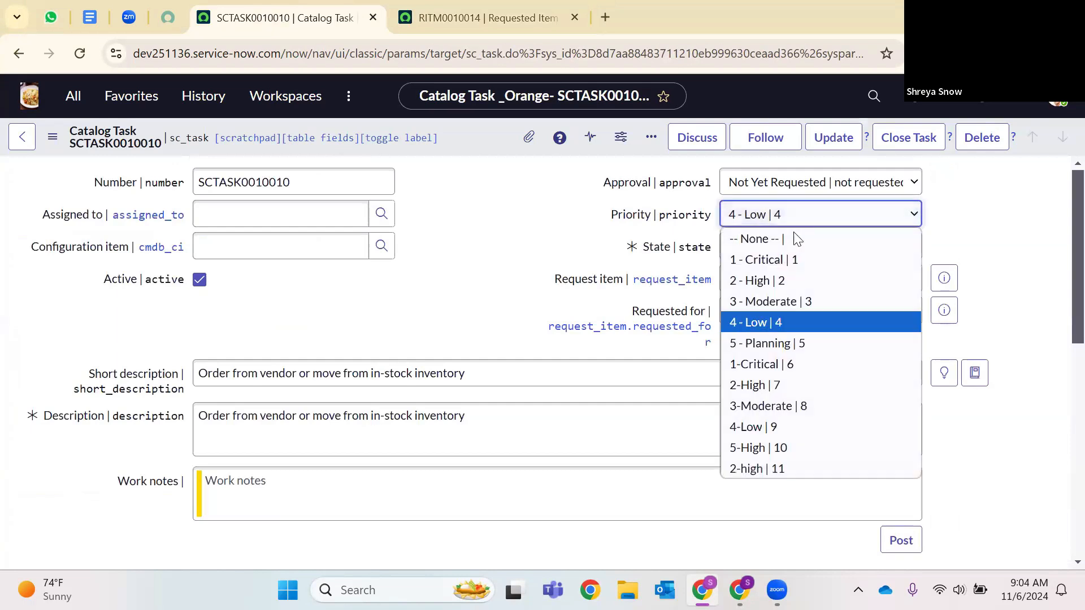
left_click(784, 324)
left_click(782, 246)
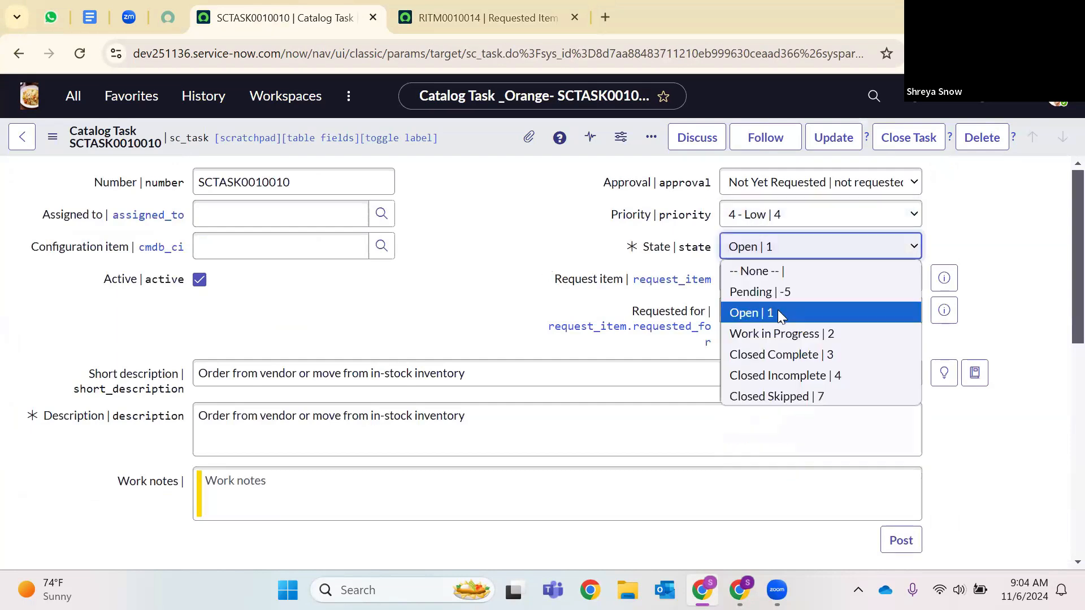
left_click(766, 350)
left_click(904, 137)
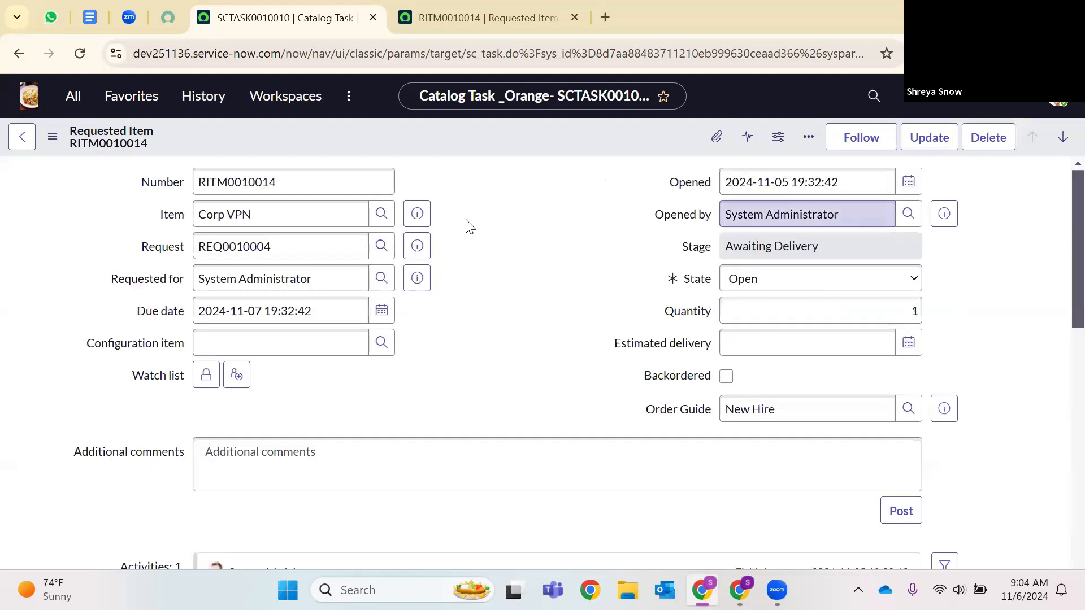
- Open the Corp VPN requested item's workflow context and show its workflow diagram
scroll(418, 231, "down", 7)
scroll(390, 242, "up", 6)
scroll(389, 242, "down", 8)
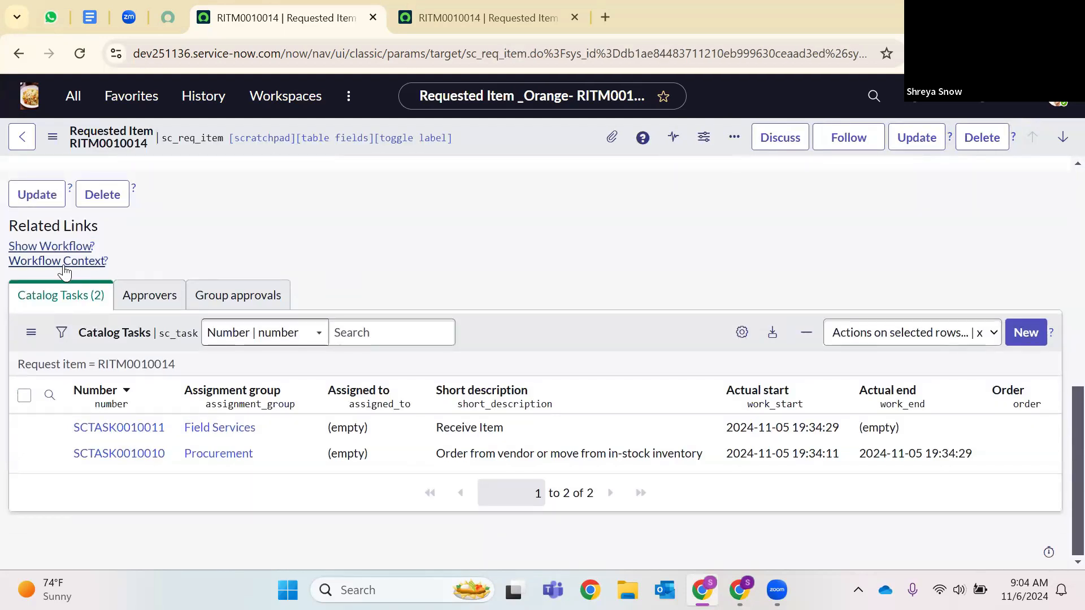
left_click(64, 264)
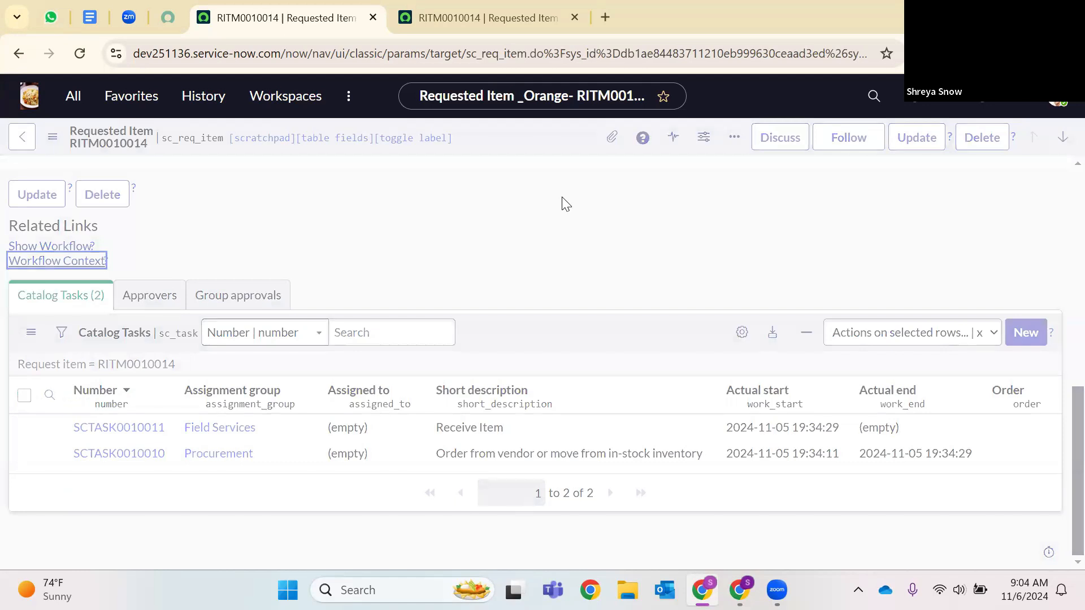
scroll(39, 390, "down", 2)
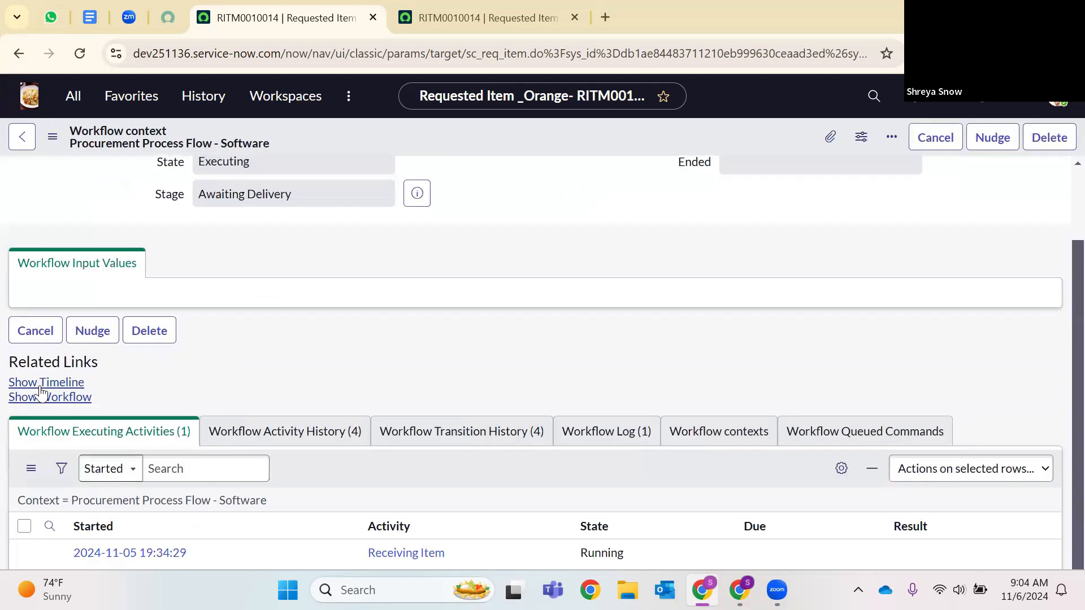
left_click(84, 371)
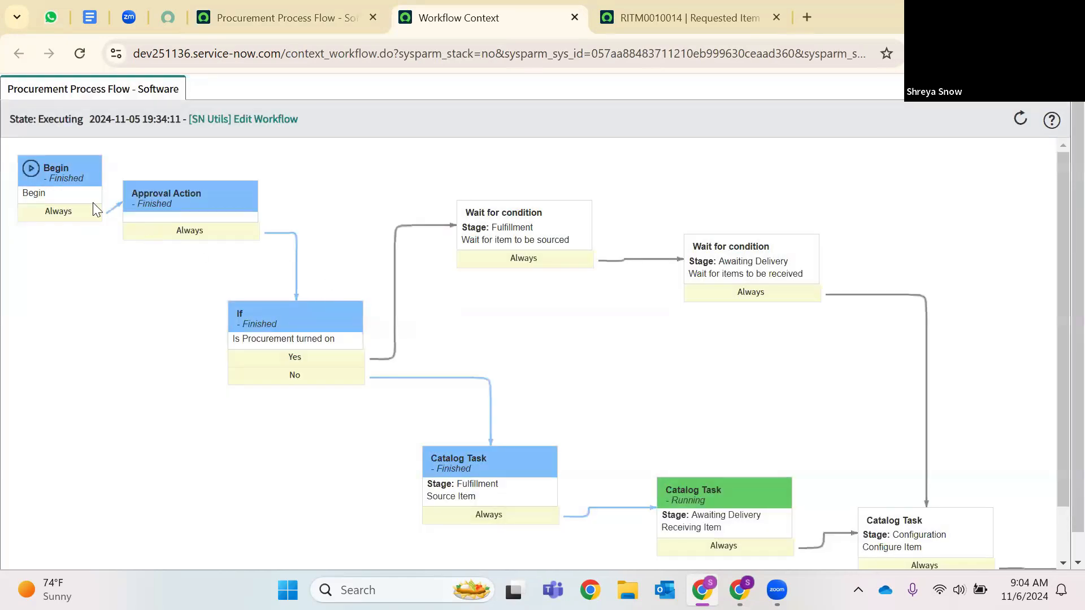
- Reduce the browser page zoom until the whole Procurement Process Flow - Software diagram fits from Begin to End
scroll(661, 333, "down", 1)
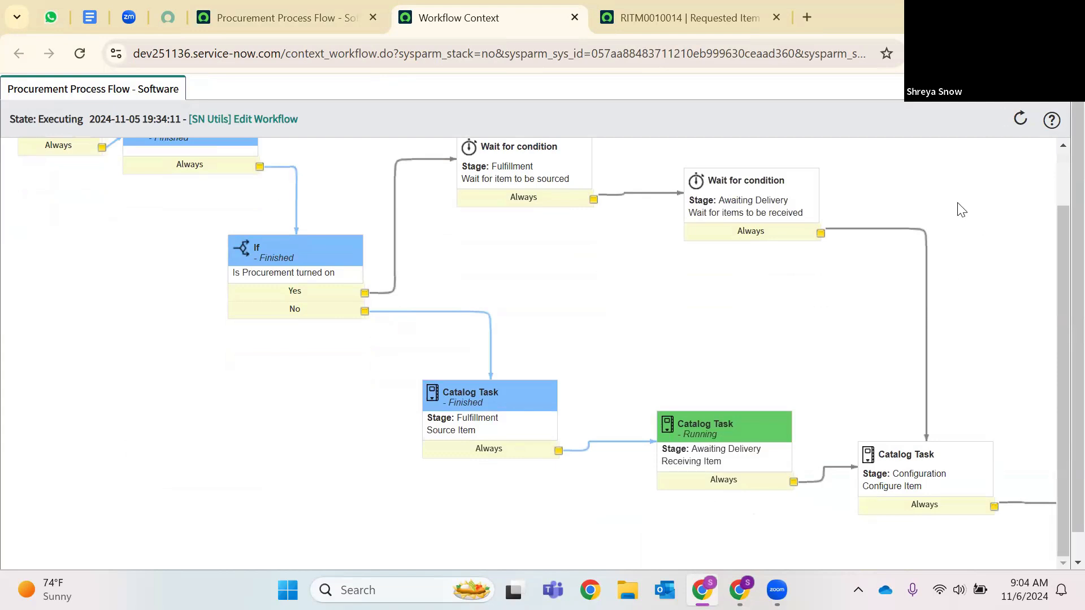
key("alt+f")
left_click(952, 394)
left_click(952, 394)
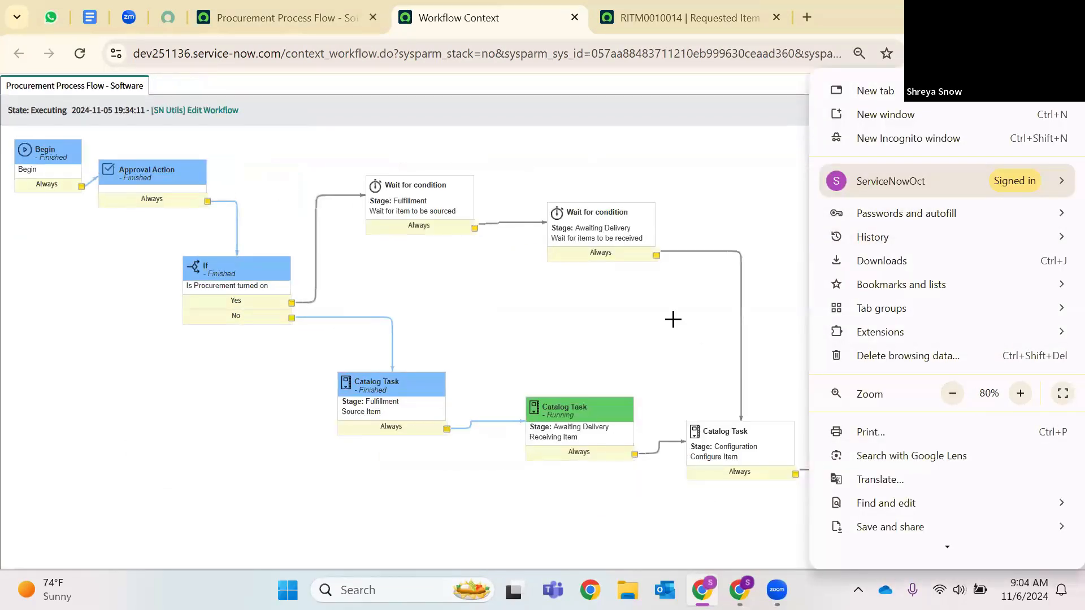
key("Escape")
key("alt+f")
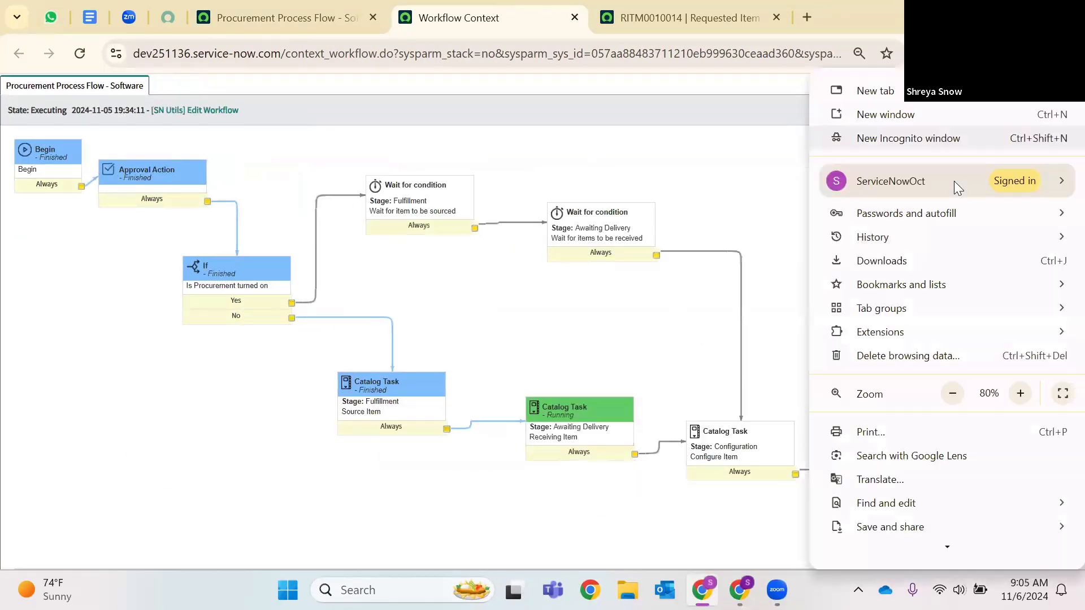
left_click(955, 394)
left_click(954, 394)
key("Escape")
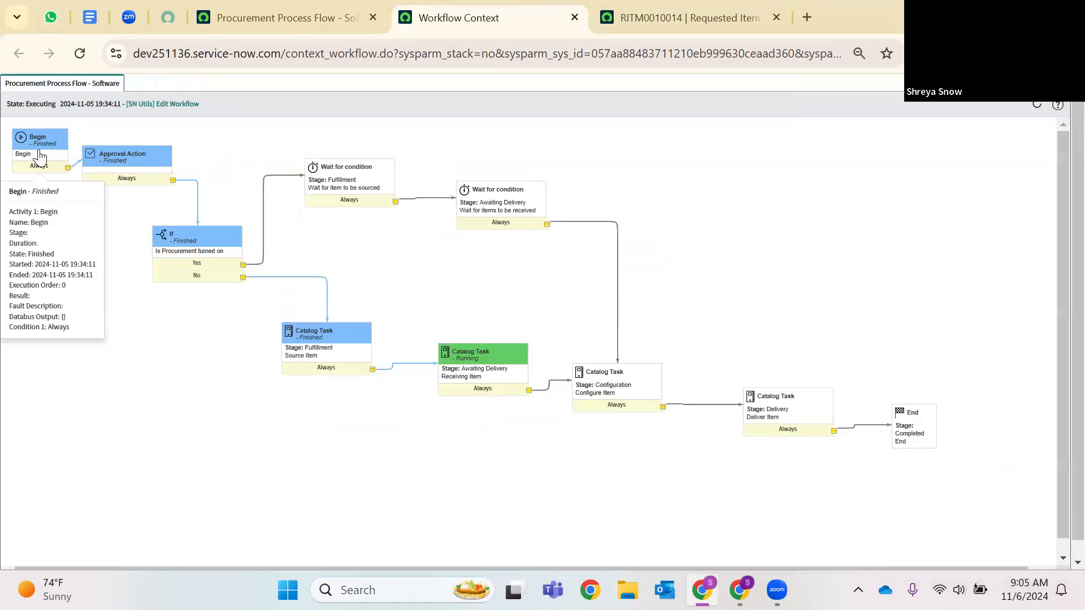
- Examine the workflow's activities in order: approval, procurement condition, wait conditions, catalog tasks, and End, including the finished and running tasks
mouse_move(102, 162)
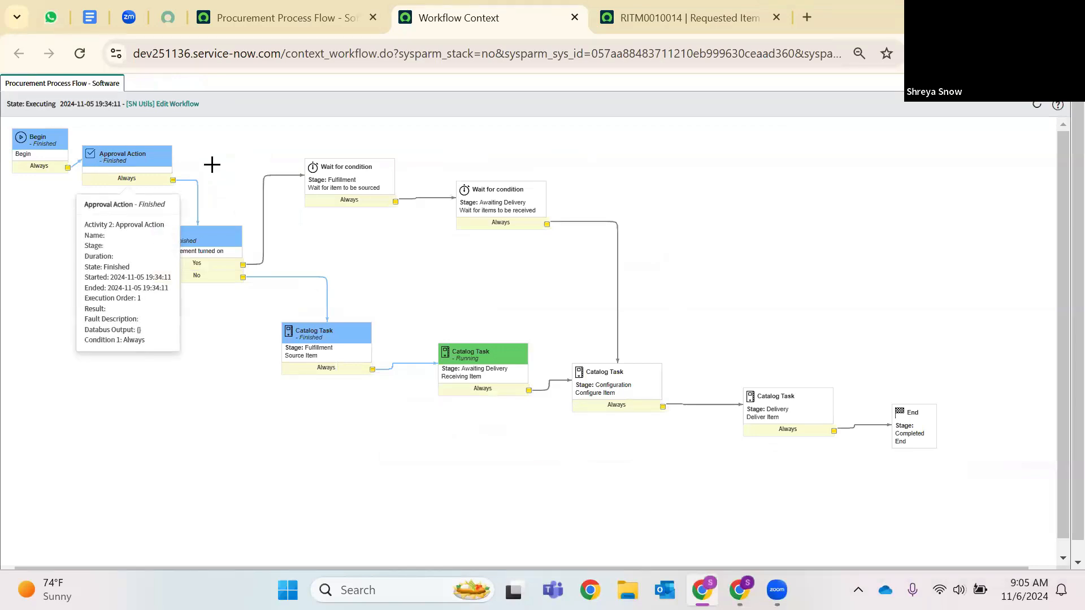
mouse_move(204, 239)
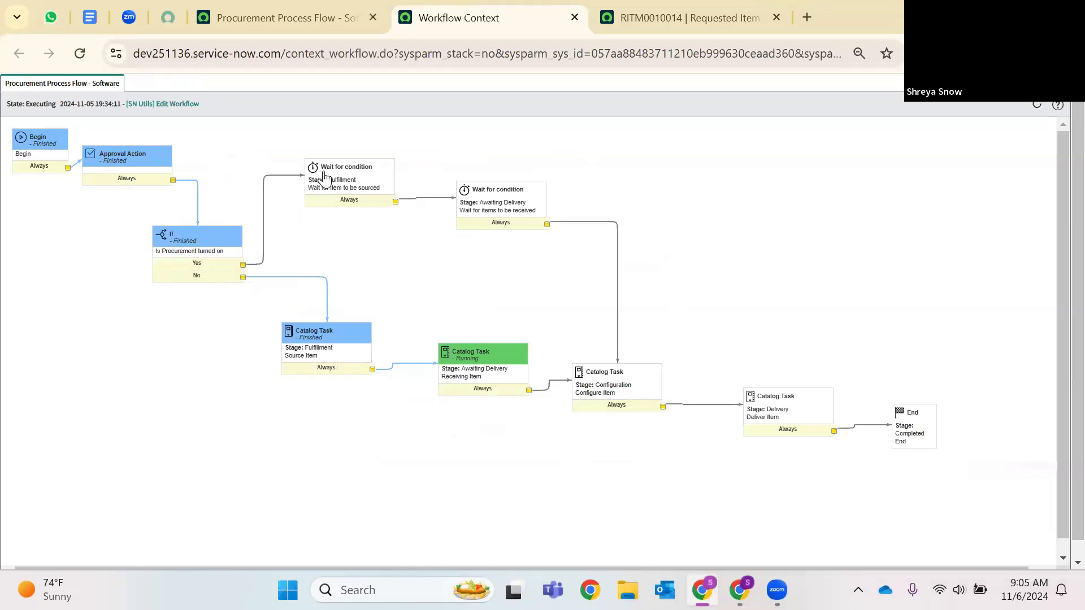
mouse_move(330, 179)
mouse_move(467, 203)
mouse_move(602, 382)
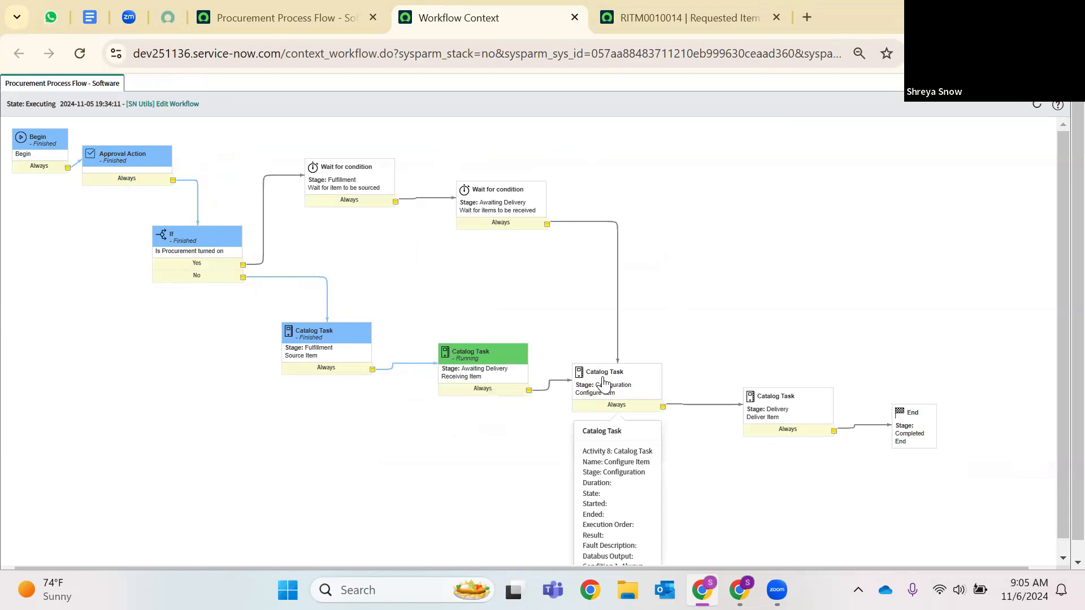
mouse_move(780, 403)
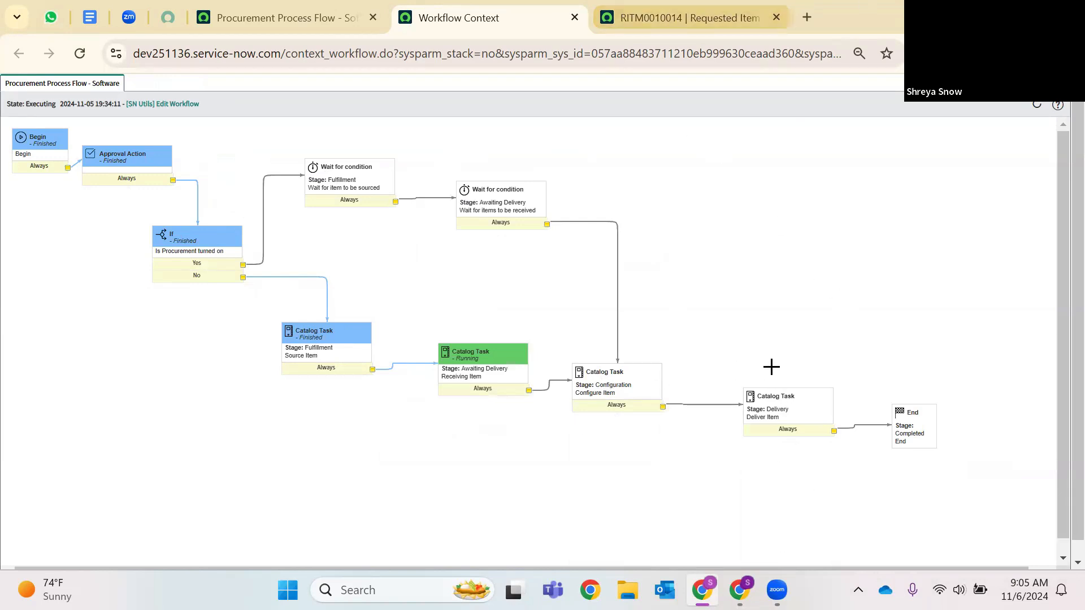
mouse_move(916, 440)
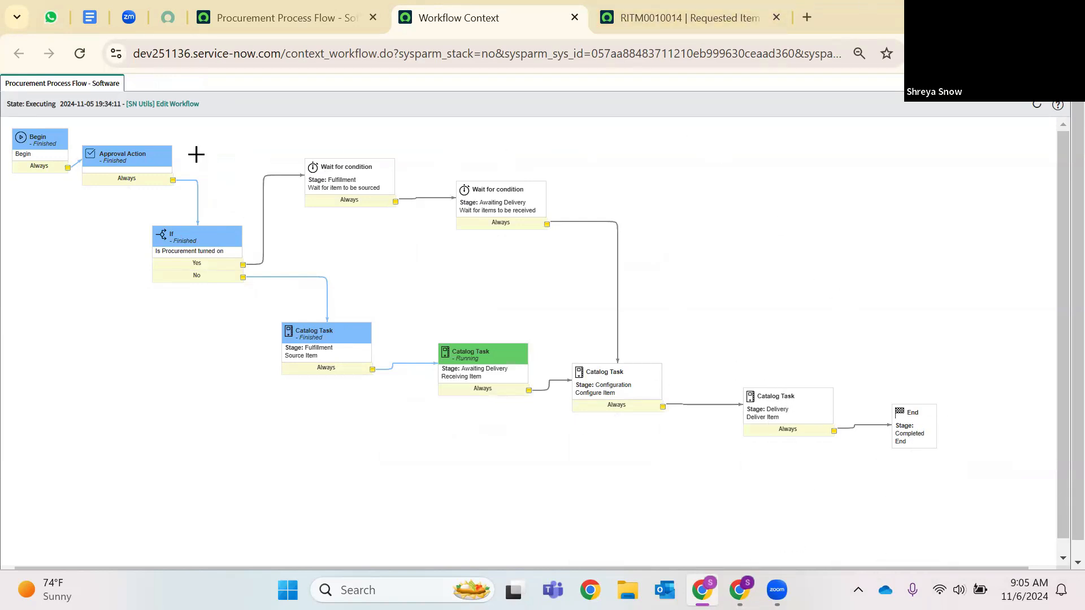
mouse_move(352, 361)
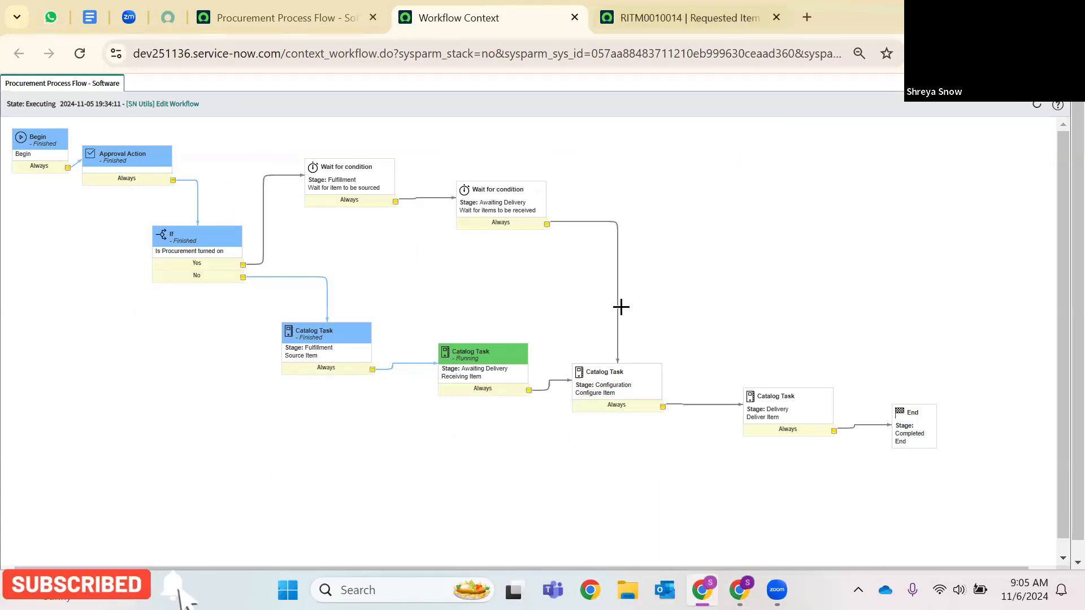
mouse_move(463, 369)
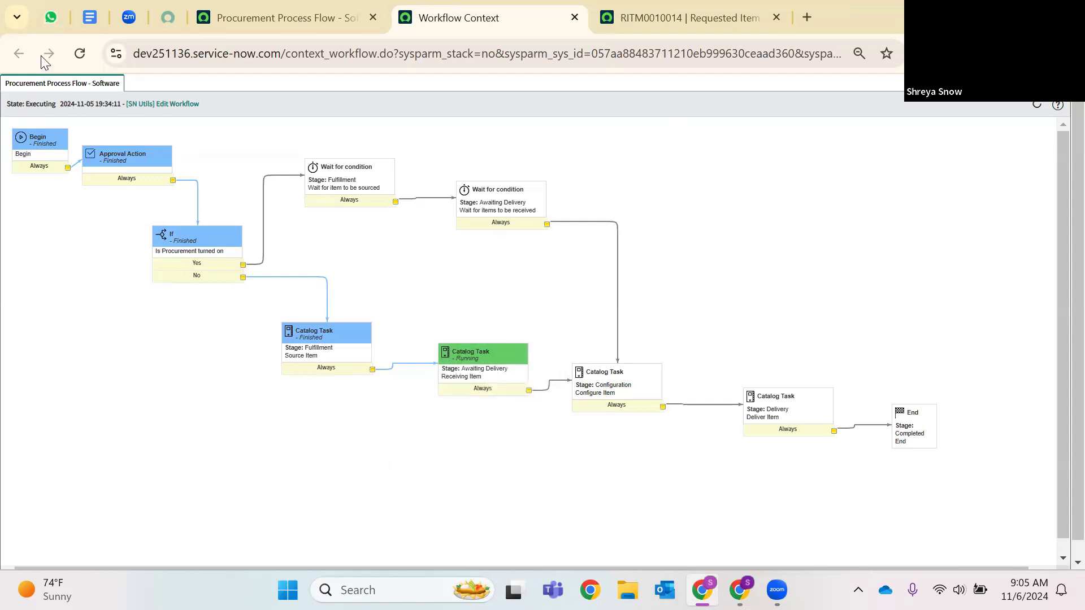
- Close the workflow diagram tab and set the browser page zoom to 90%
left_click(575, 18)
left_click(1068, 54)
left_click(1019, 389)
left_click(1019, 390)
left_click(1020, 390)
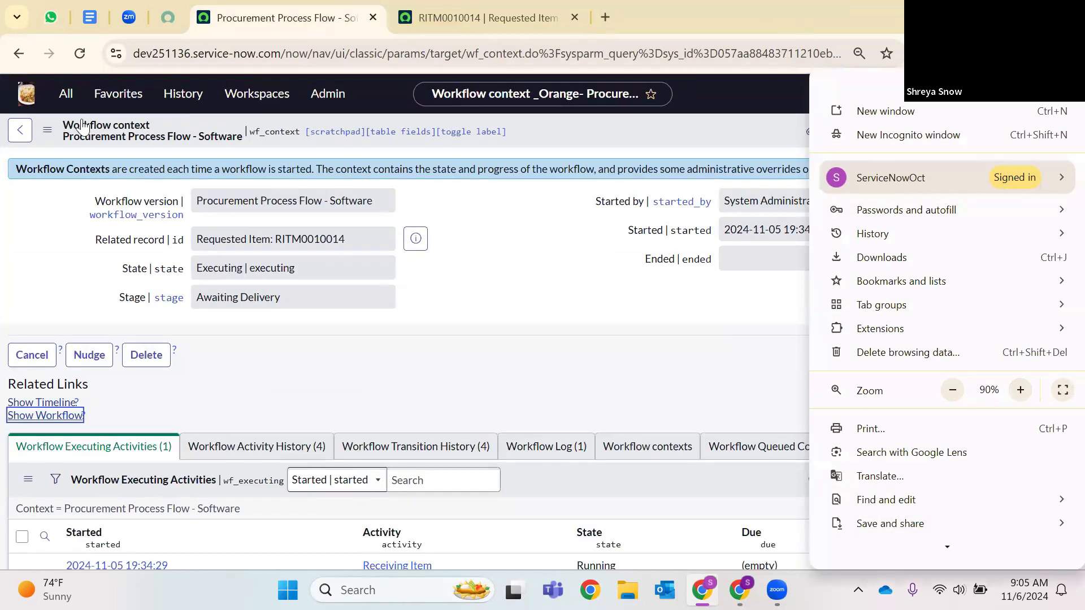
left_click(87, 129)
- Find Maintain Items with the navigator filter "maintain", open it in a new browser tab, and close the requested item's tab
left_click(65, 94)
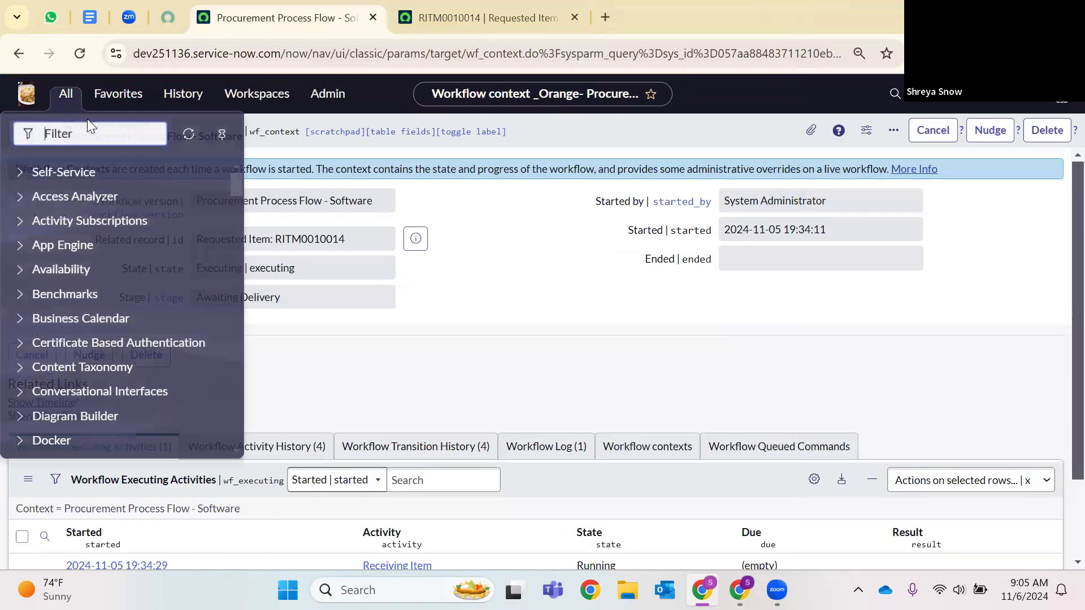
type("maintain")
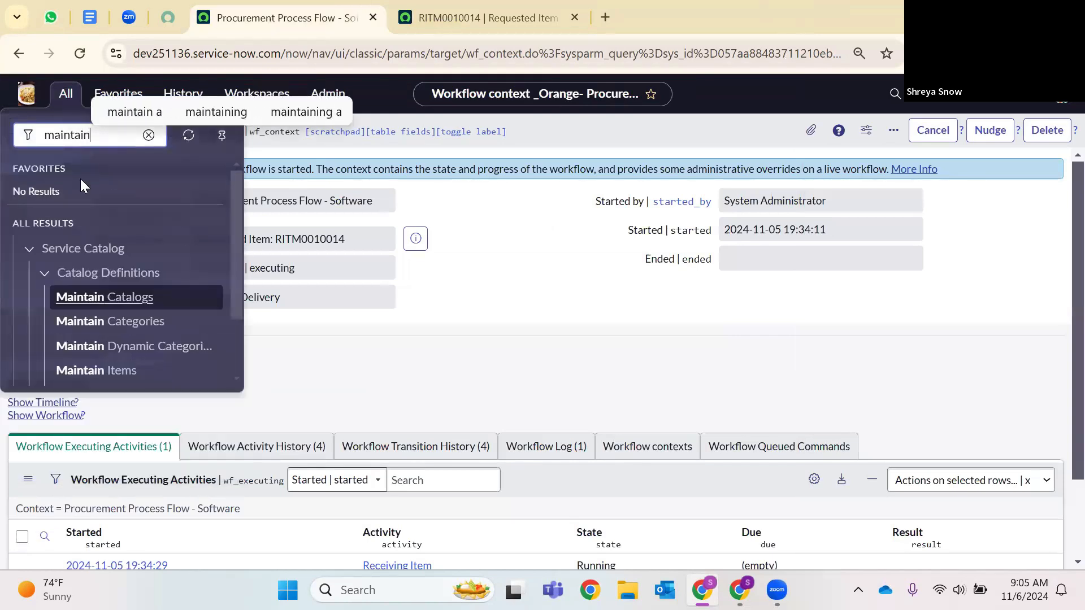
scroll(81, 226, "down", 2)
right_click(107, 289)
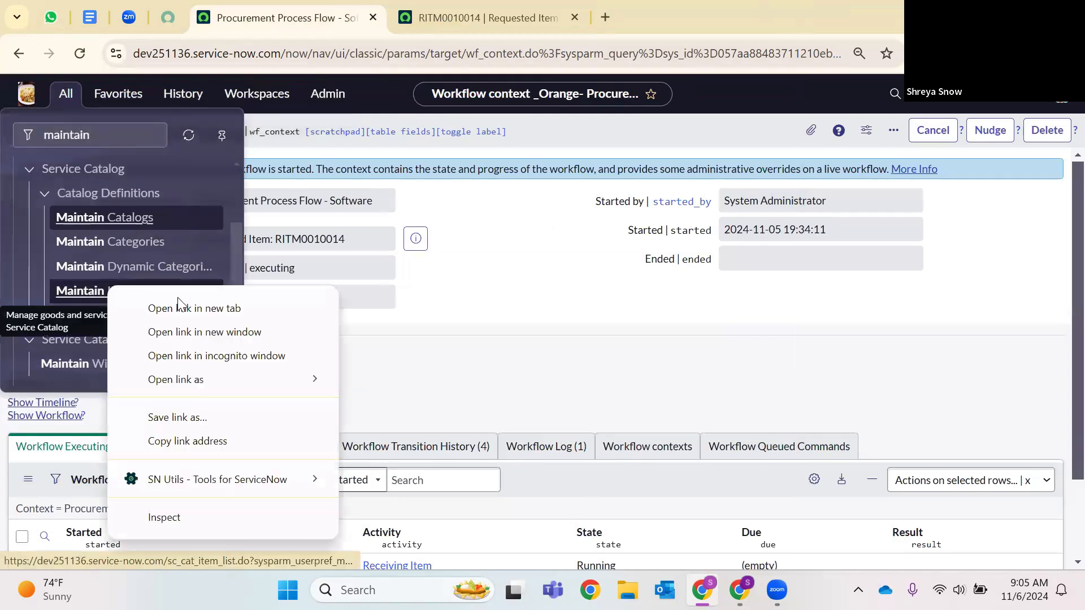
left_click(178, 307)
left_click(464, 19)
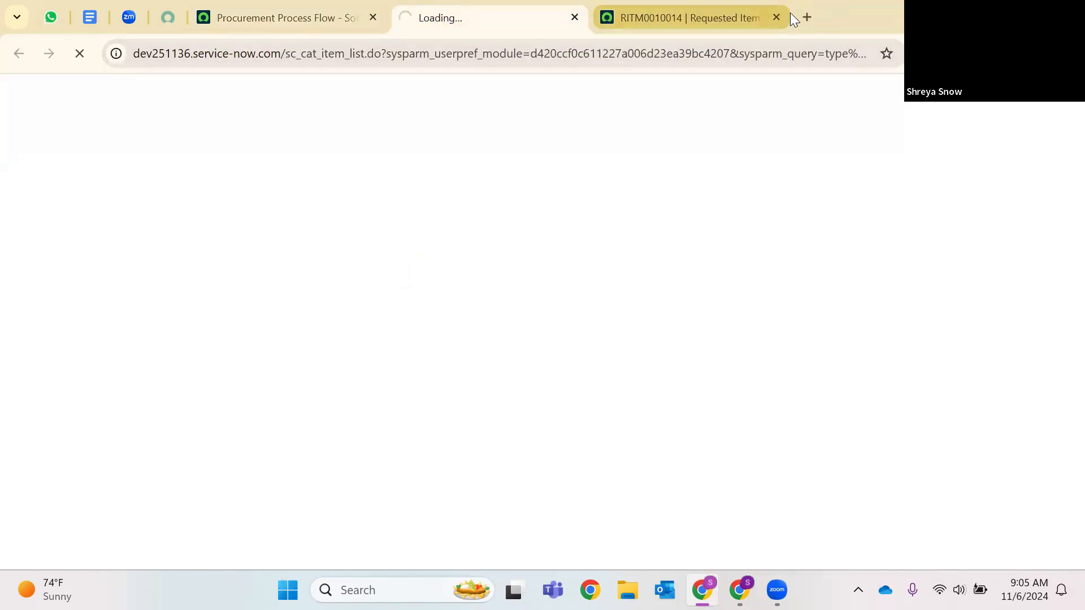
left_click(777, 17)
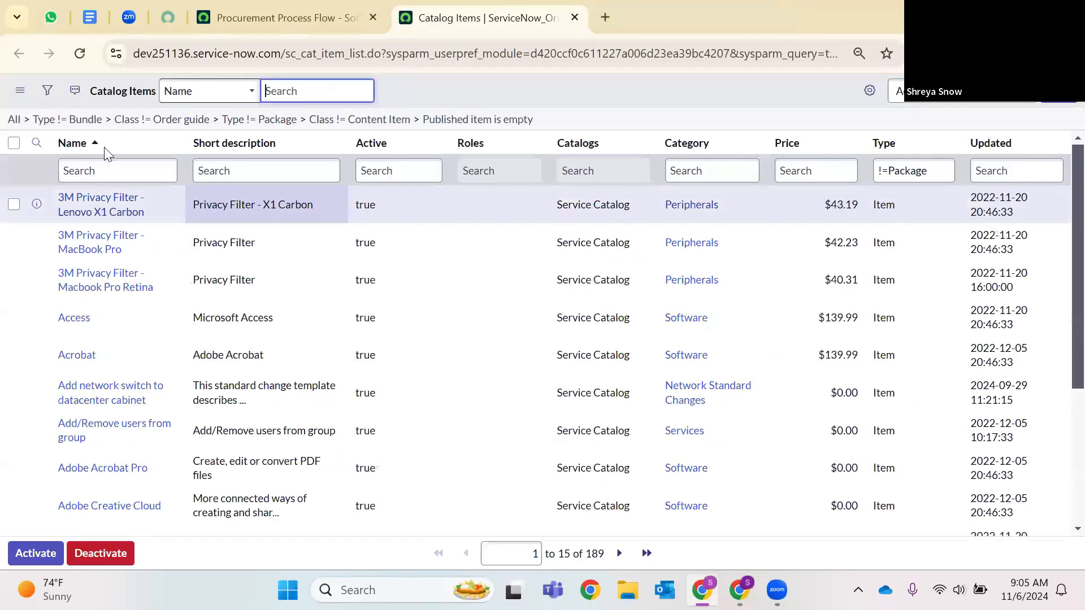
- Clear all filter conditions from the Catalog Items list and search the Name column for *Apple 16
left_click(13, 120)
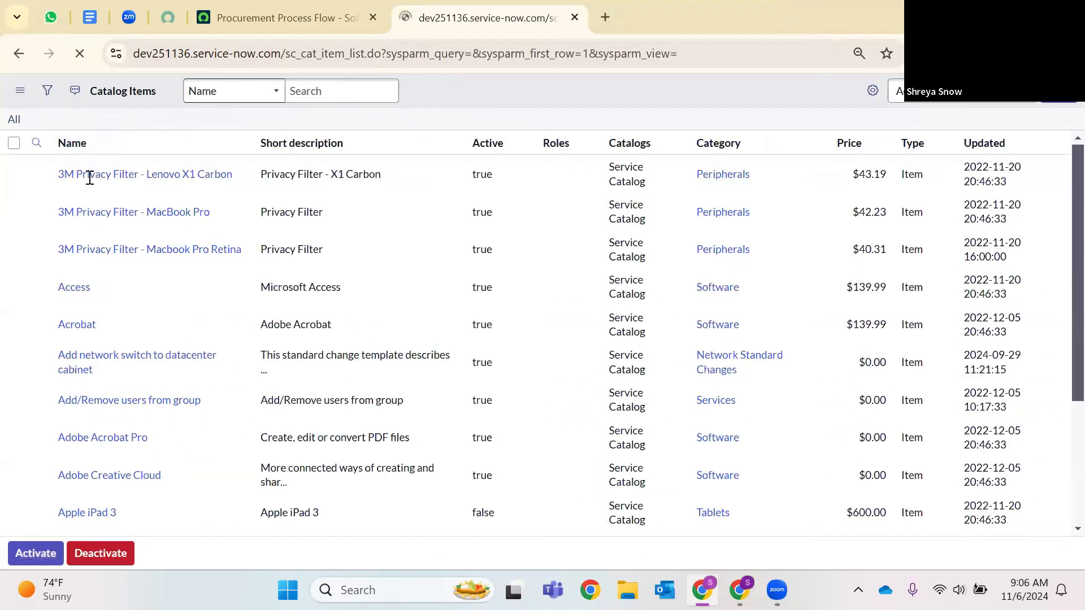
left_click(90, 180)
type("*Apple 16")
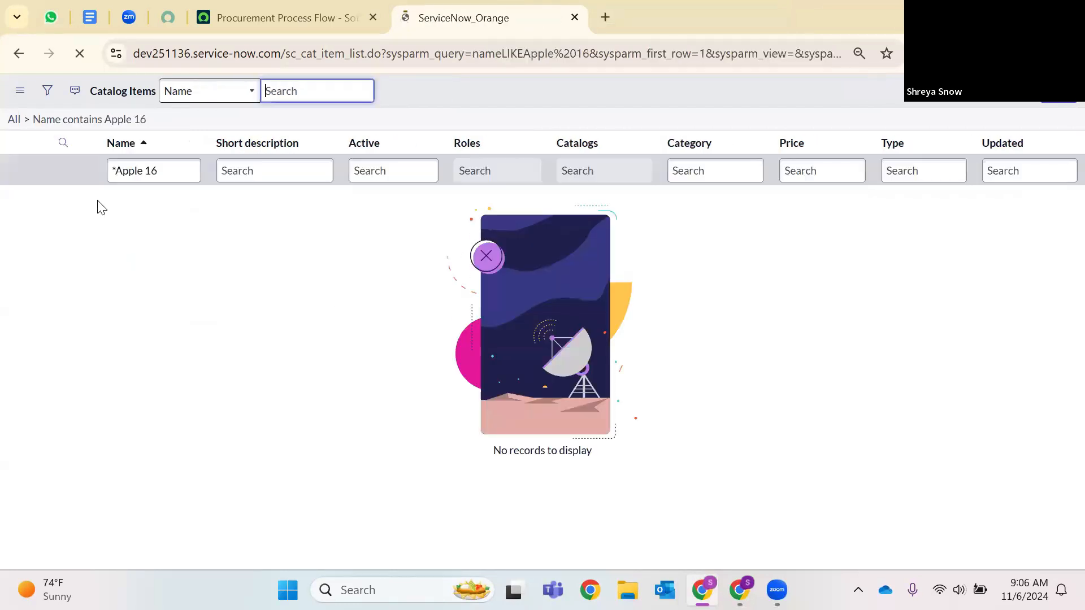
- Search the catalog items' Name column for *Apple and look through the matching items
left_click(116, 183)
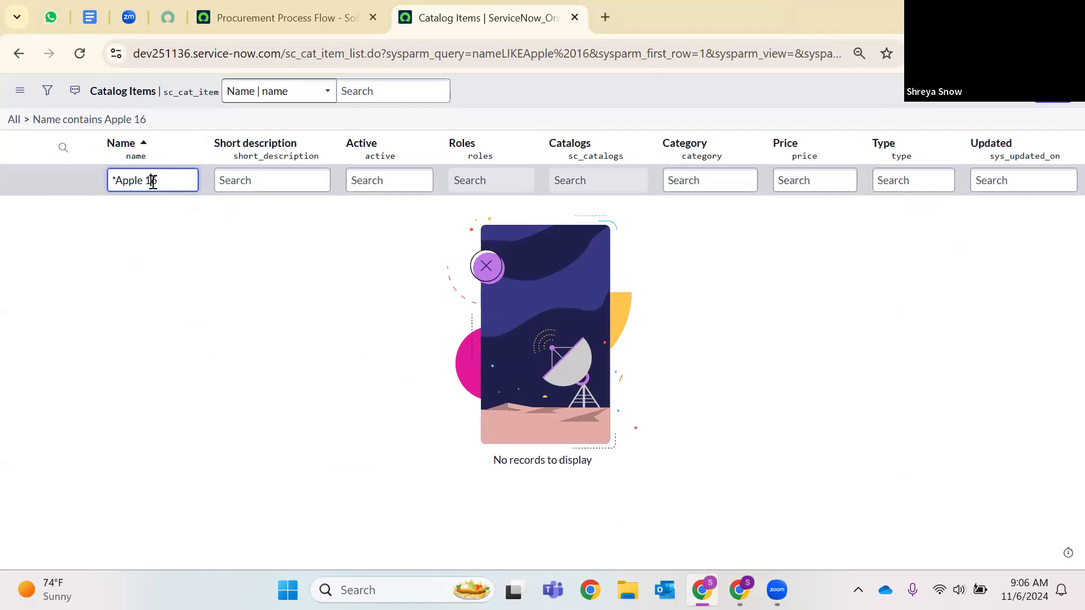
key("BackSpace")
key("Return")
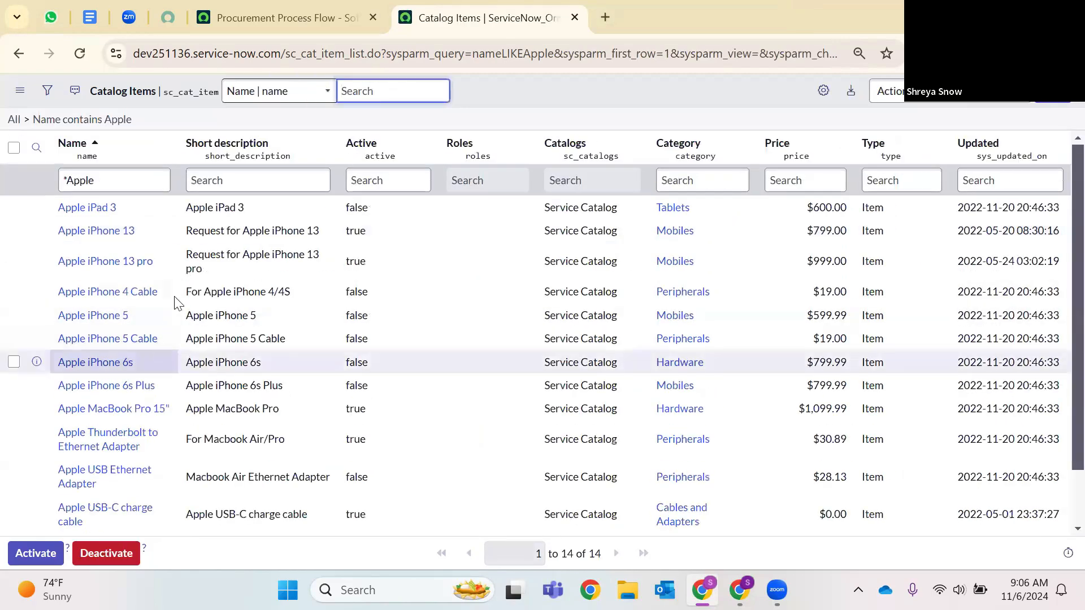
scroll(398, 250, "down", 1)
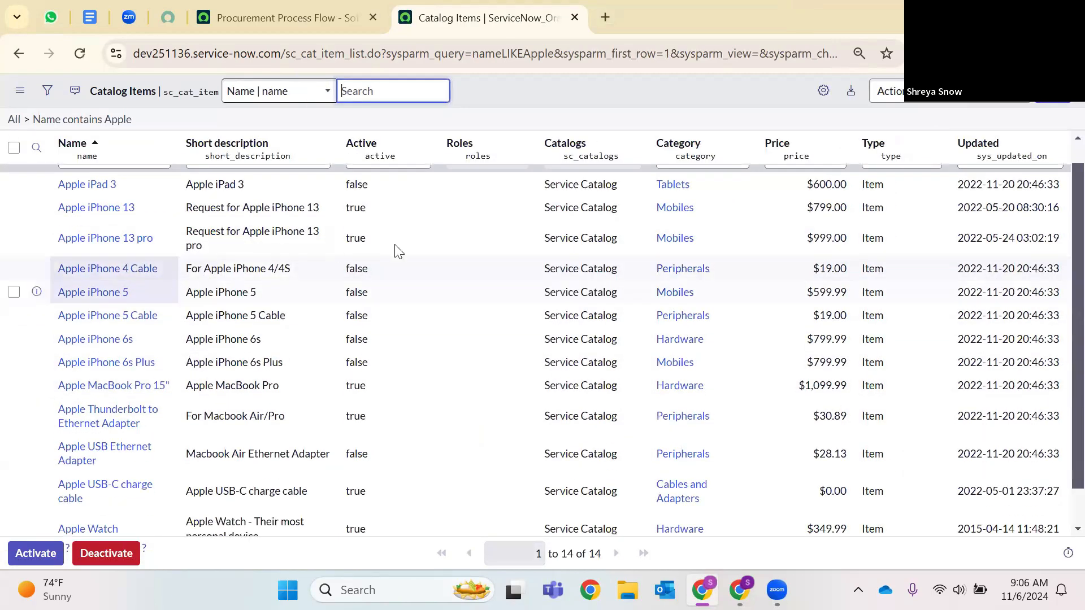
scroll(399, 250, "down", 1)
scroll(230, 245, "up", 3)
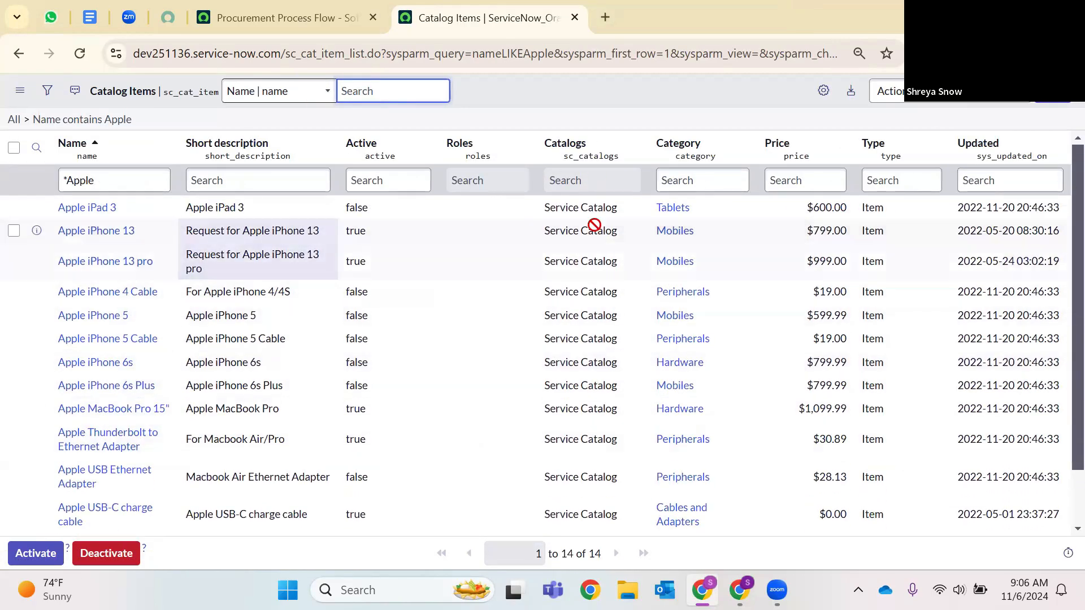
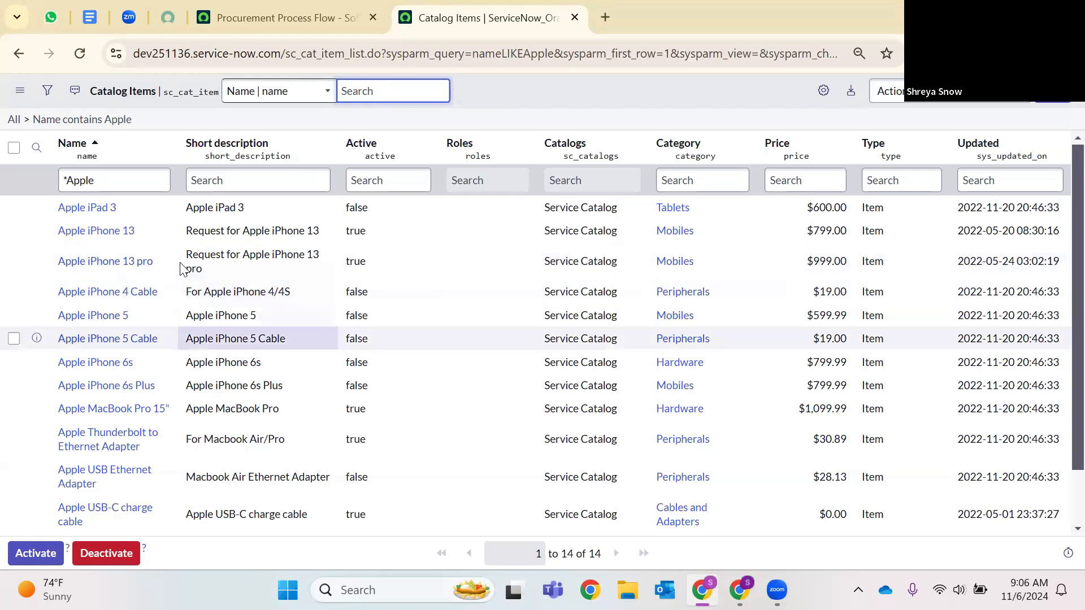
- Search the catalog items' Name column for *new hire
double_click(130, 185)
key("BackSpace")
type("new hire")
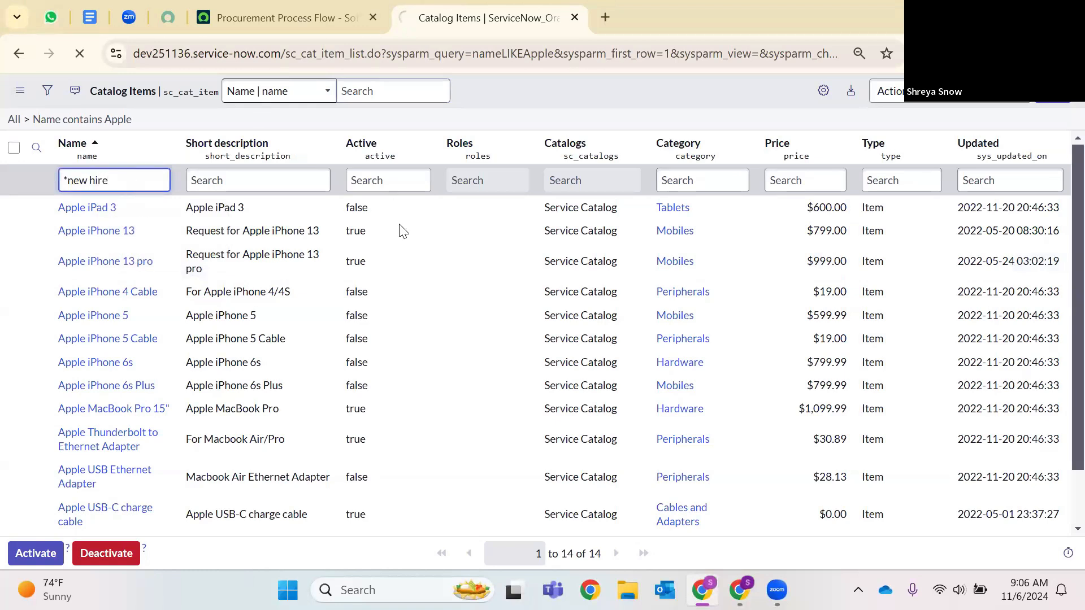
- Raise the browser page zoom by one level and open the New Hire catalog item
left_click(80, 207)
key("alt+f")
left_click(1020, 393)
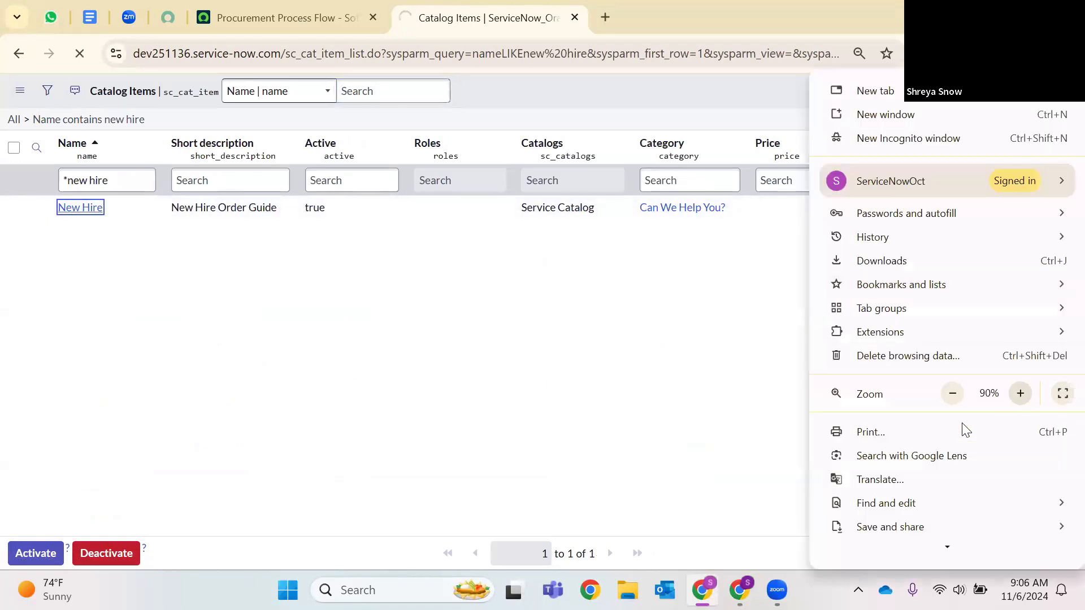
left_click(84, 224)
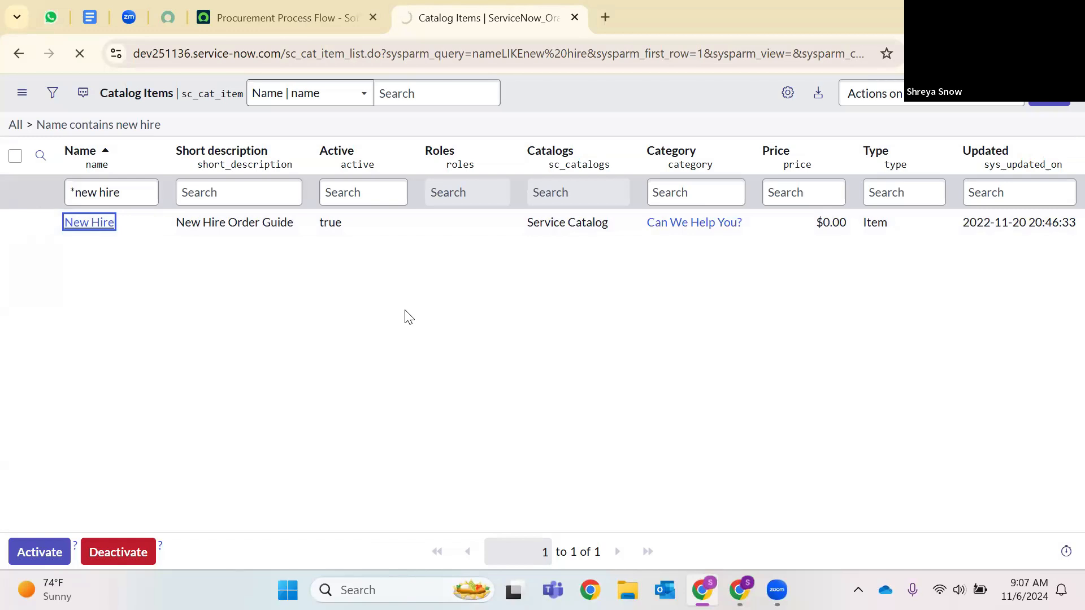
- Review the New Hire order guide's name, short description and the services listed in its description
triple_click(272, 143)
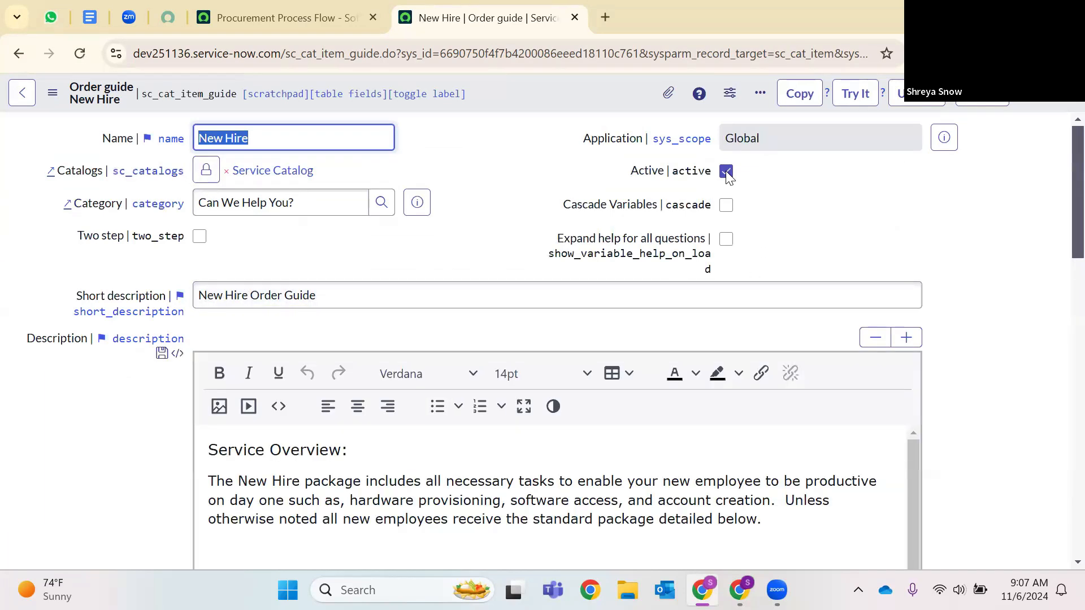
triple_click(284, 295)
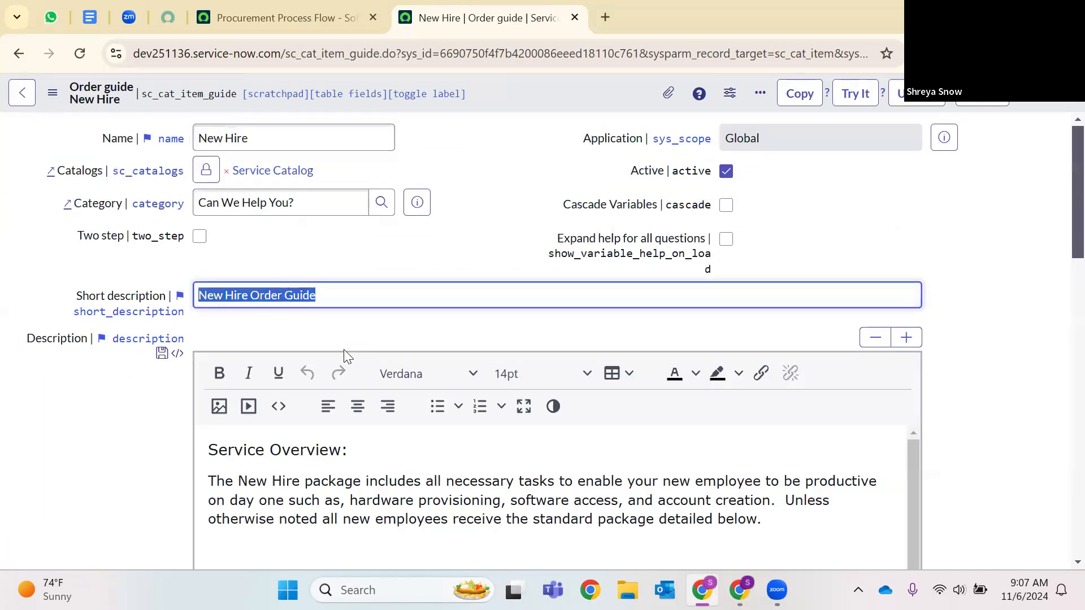
scroll(344, 350, "down", 5)
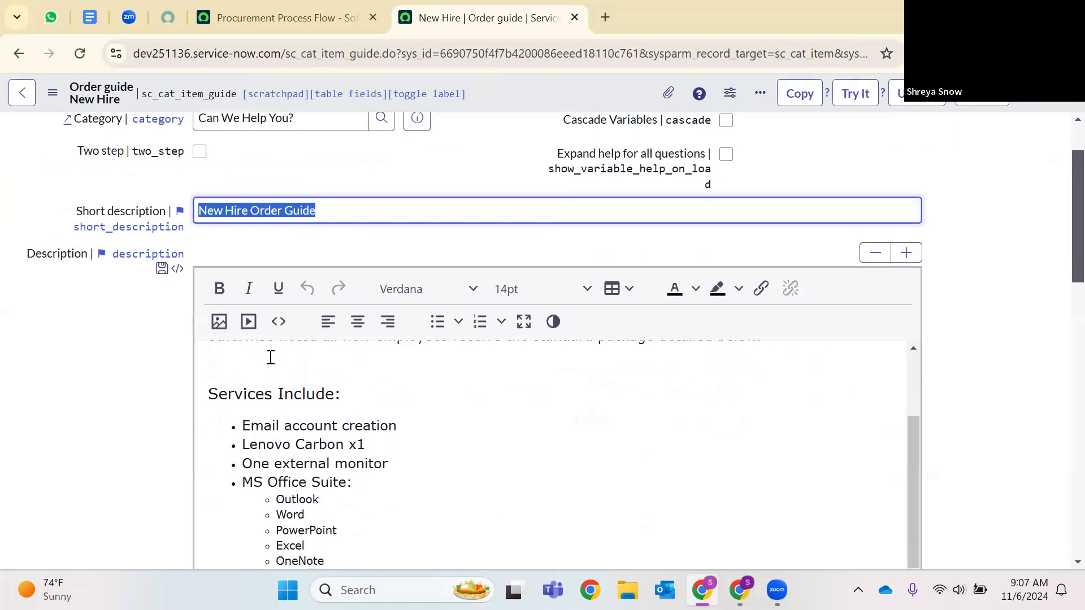
scroll(265, 432, "up", 2)
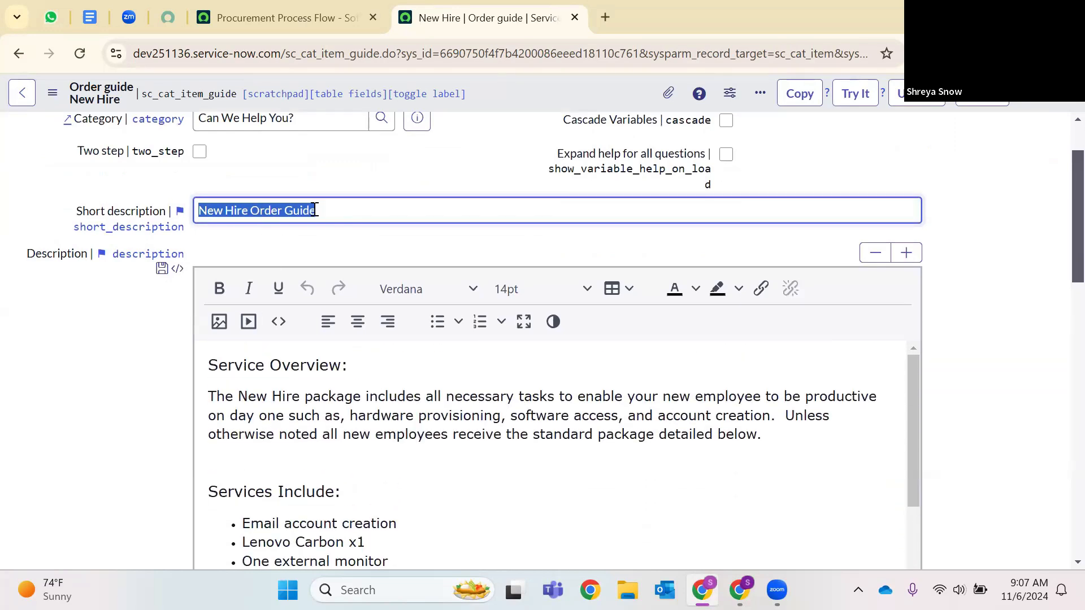
scroll(386, 374, "down", 2)
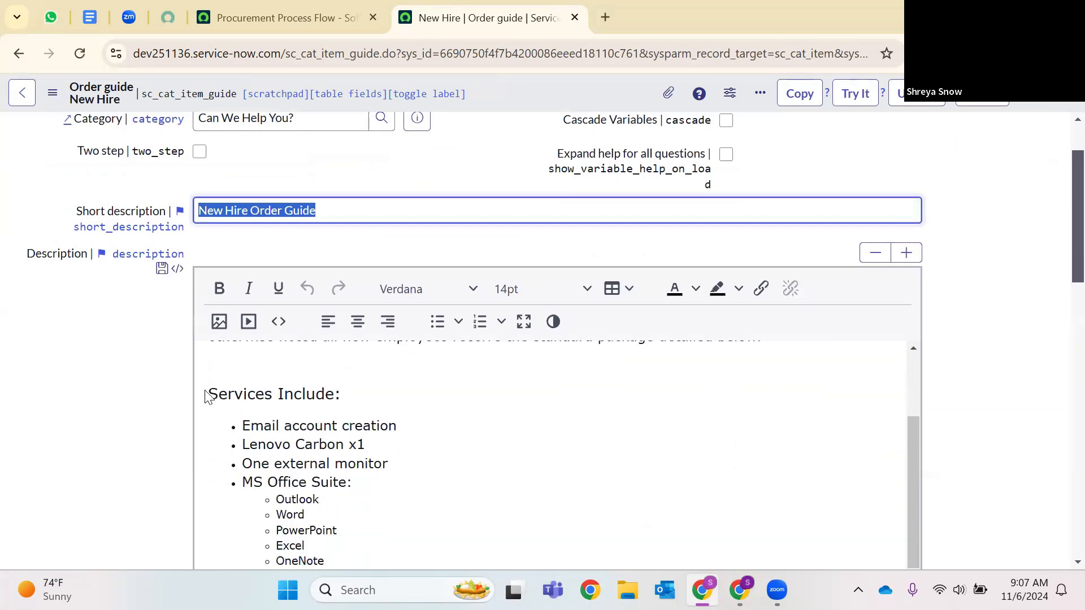
left_click(319, 430)
- Look at the Request method choices in the order guide's Portal Settings without changing the selection
scroll(186, 259, "down", 15)
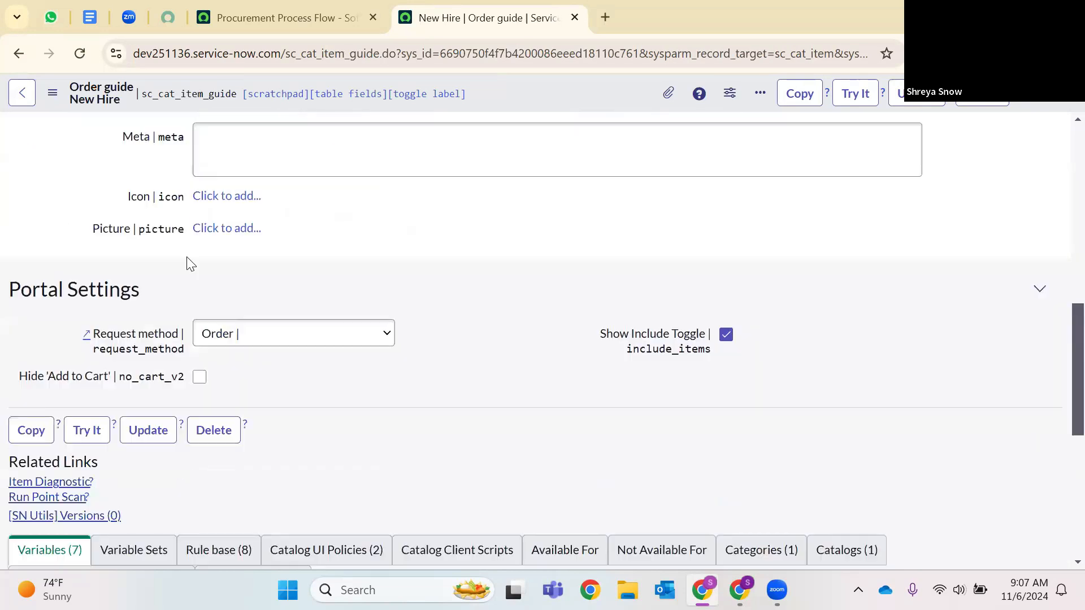
left_click(306, 198)
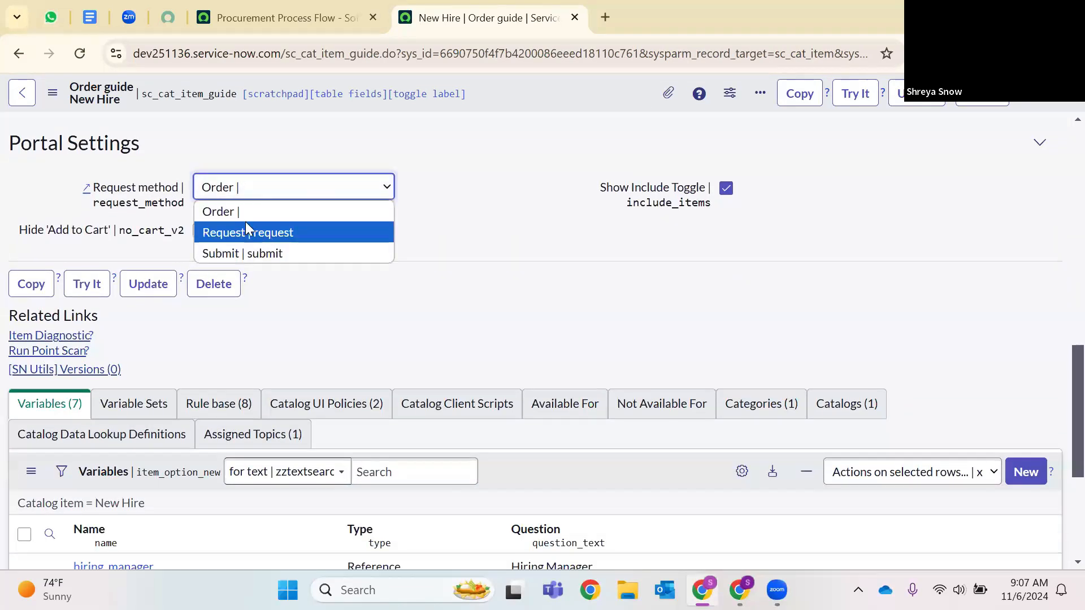
left_click(571, 266)
- Examine the order guide's variables, including the types of hiring_manager and hiring_group
scroll(374, 331, "down", 5)
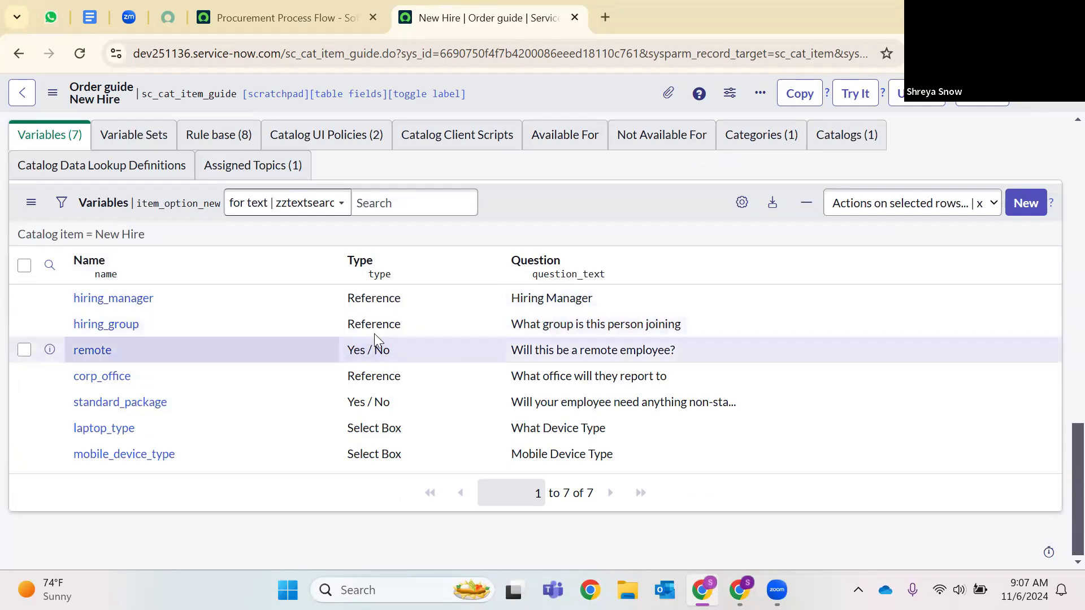
left_click_drag(345, 297, 402, 298)
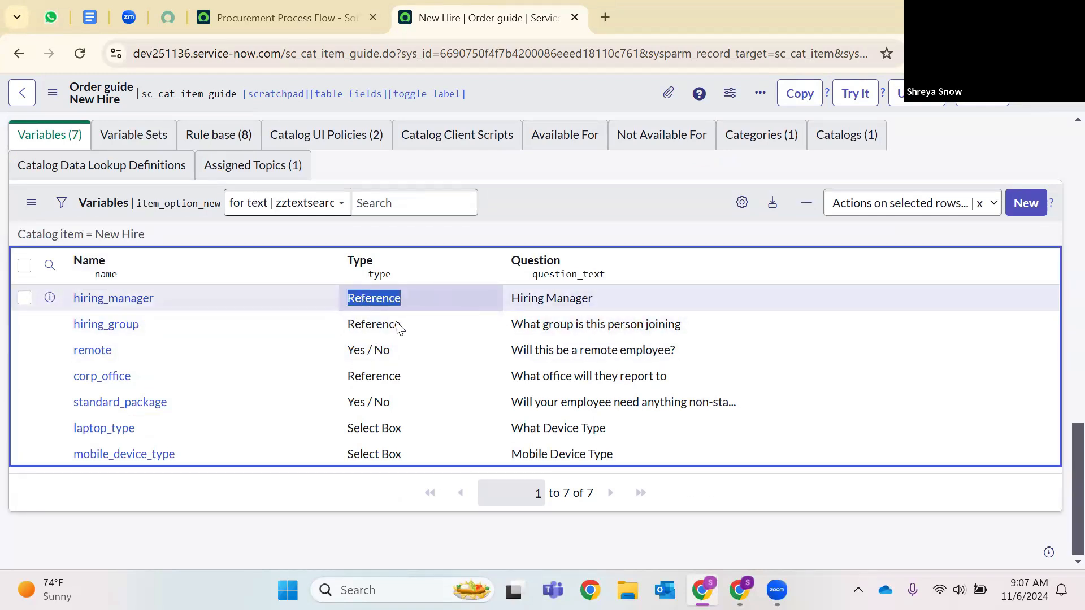
left_click_drag(347, 324, 407, 324)
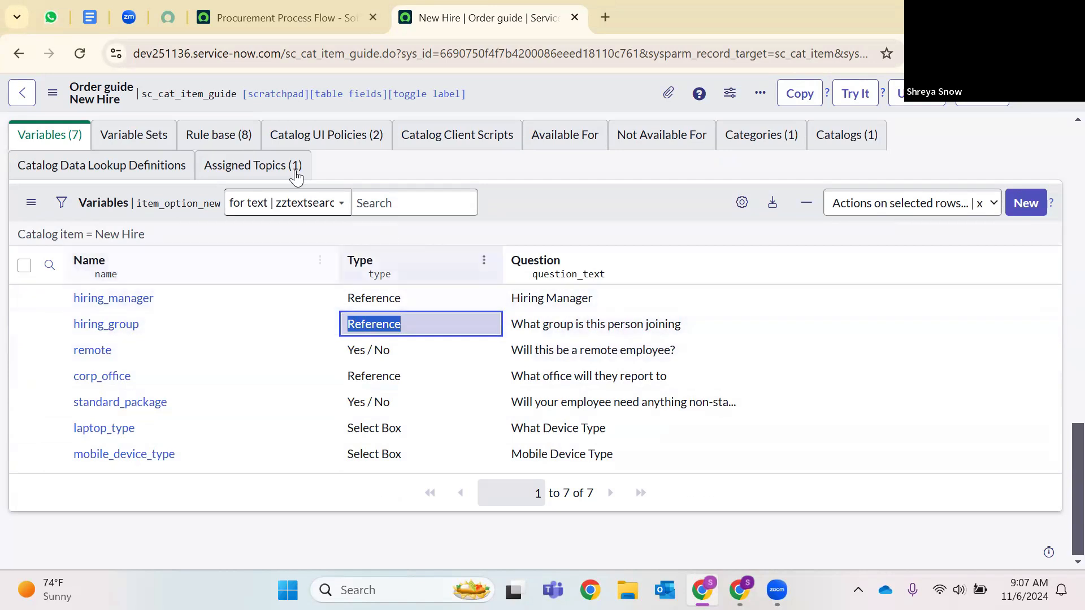
- Check the order guide's Variable Sets list and the items included in its Rule base
left_click(136, 137)
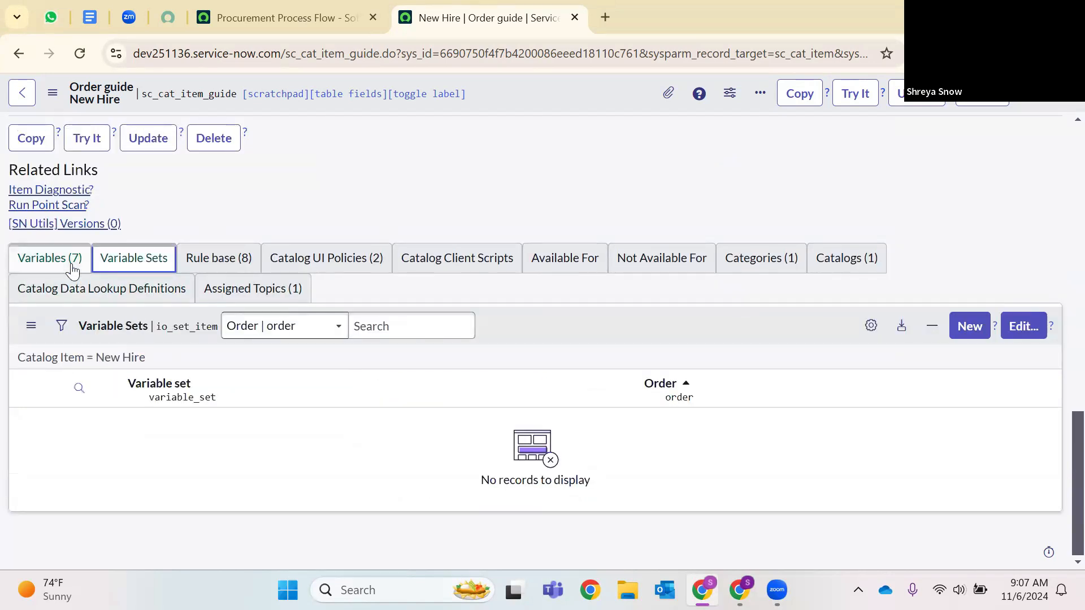
left_click(225, 263)
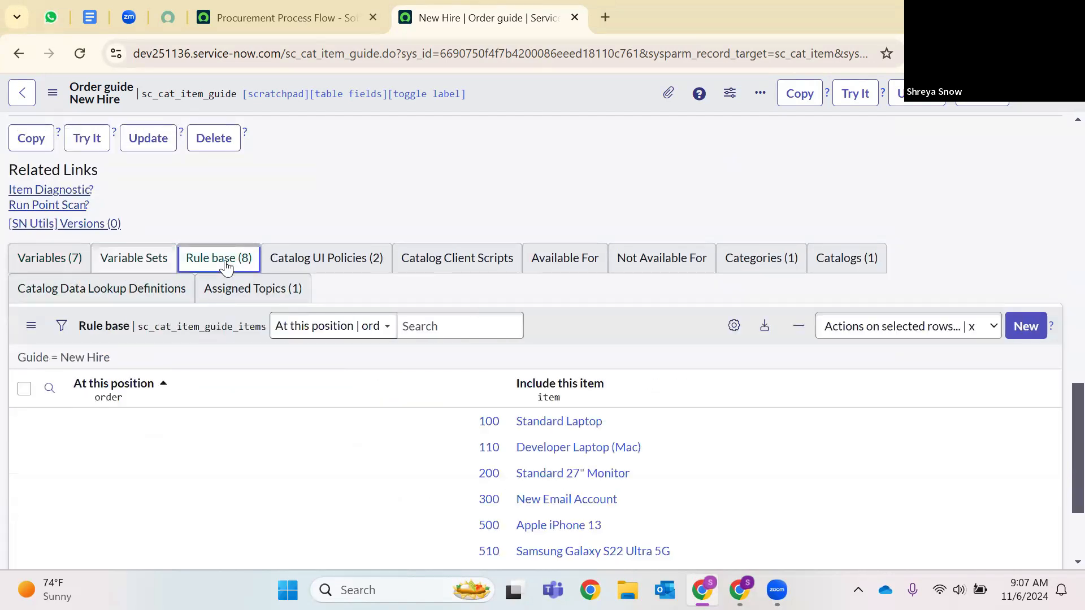
scroll(544, 358, "down", 3)
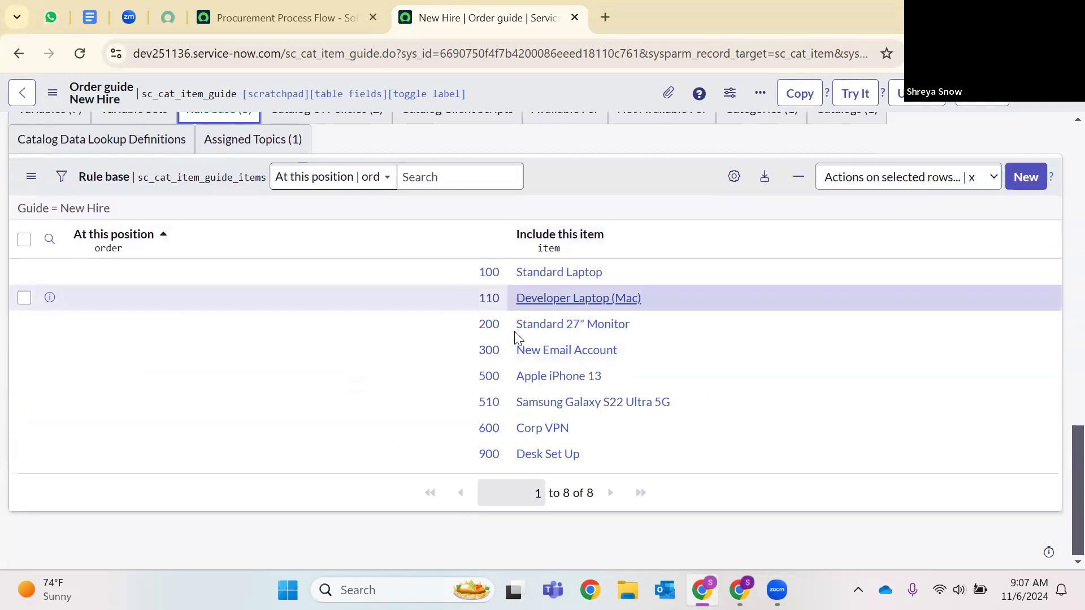
- Look through the order guide's Catalog UI Policies, Rule base, Categories and Catalogs lists, and return to the start of the form
scroll(508, 334, "up", 3)
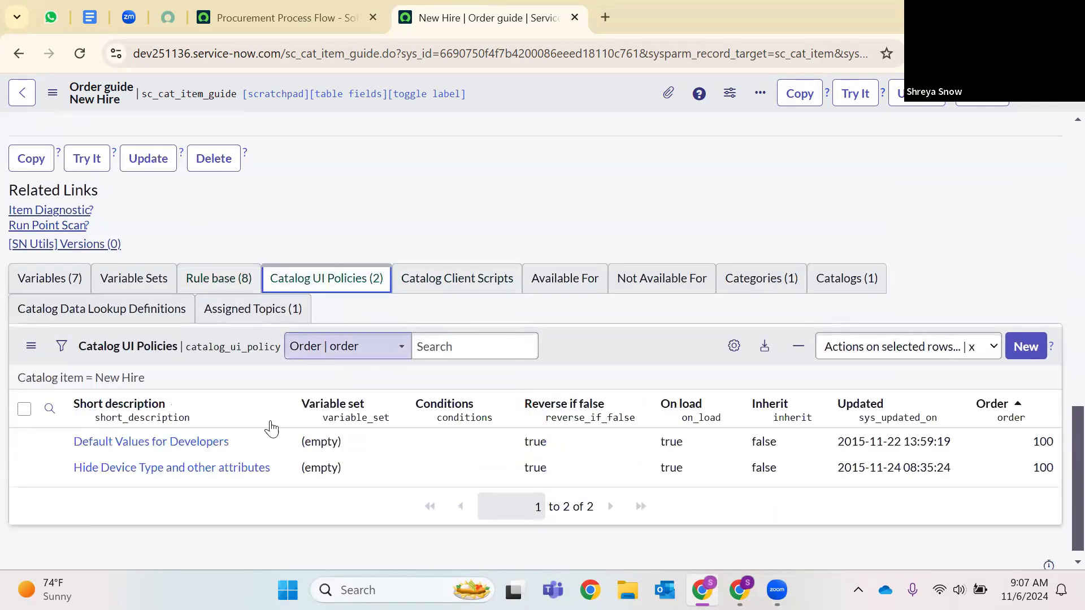
left_click(766, 279)
left_click(220, 280)
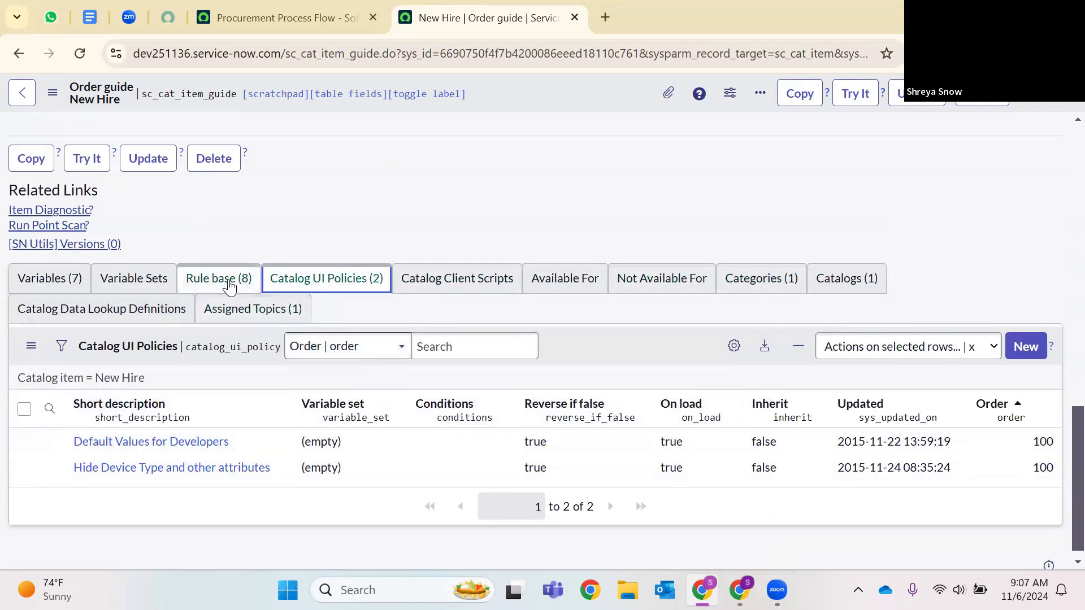
left_click(666, 283)
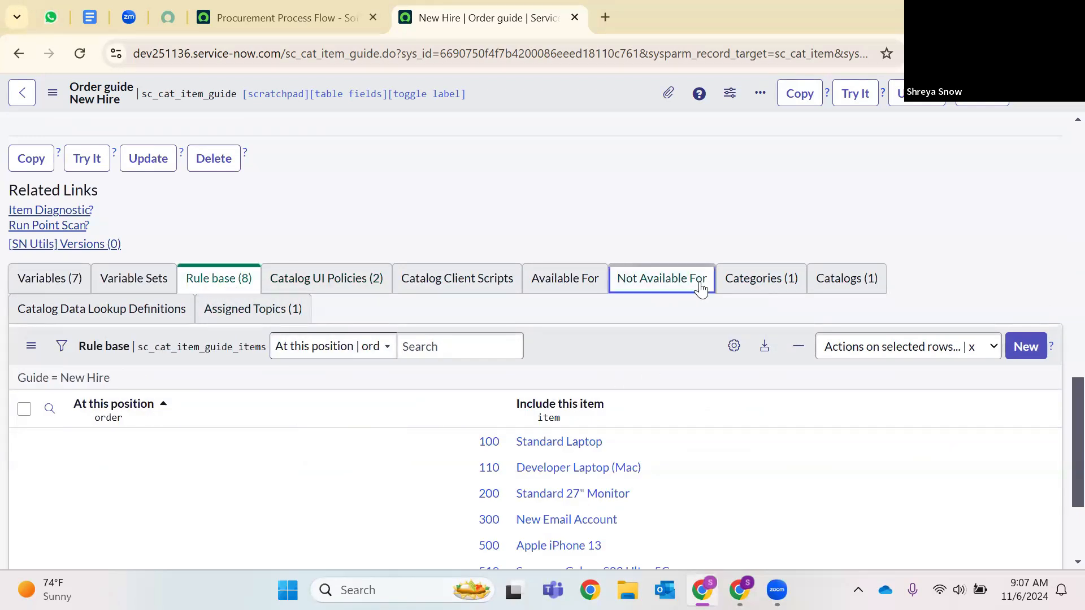
left_click(758, 283)
left_click(844, 302)
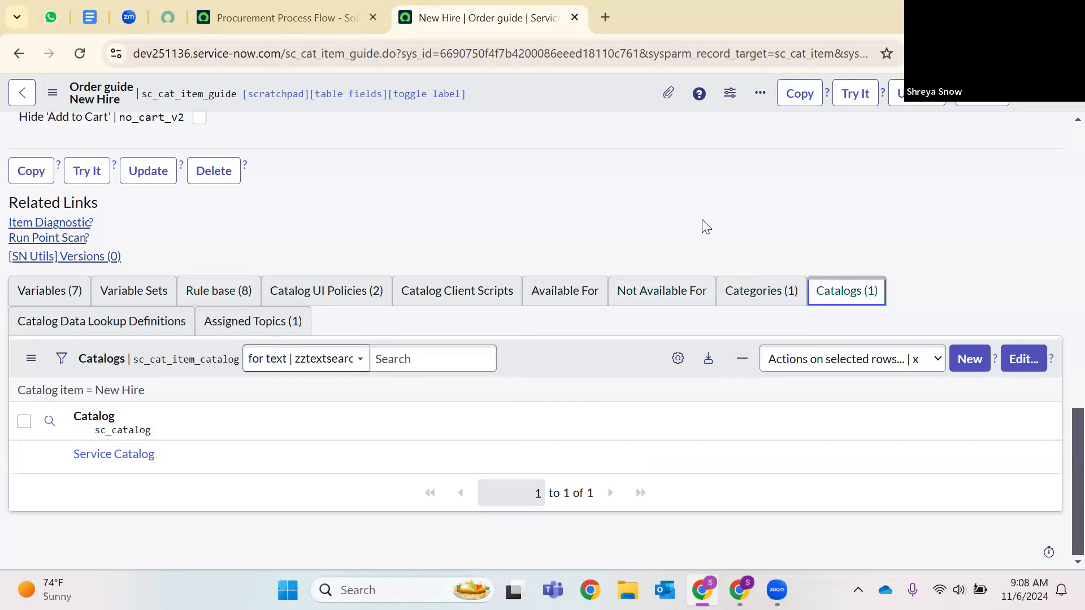
scroll(702, 220, "up", 10)
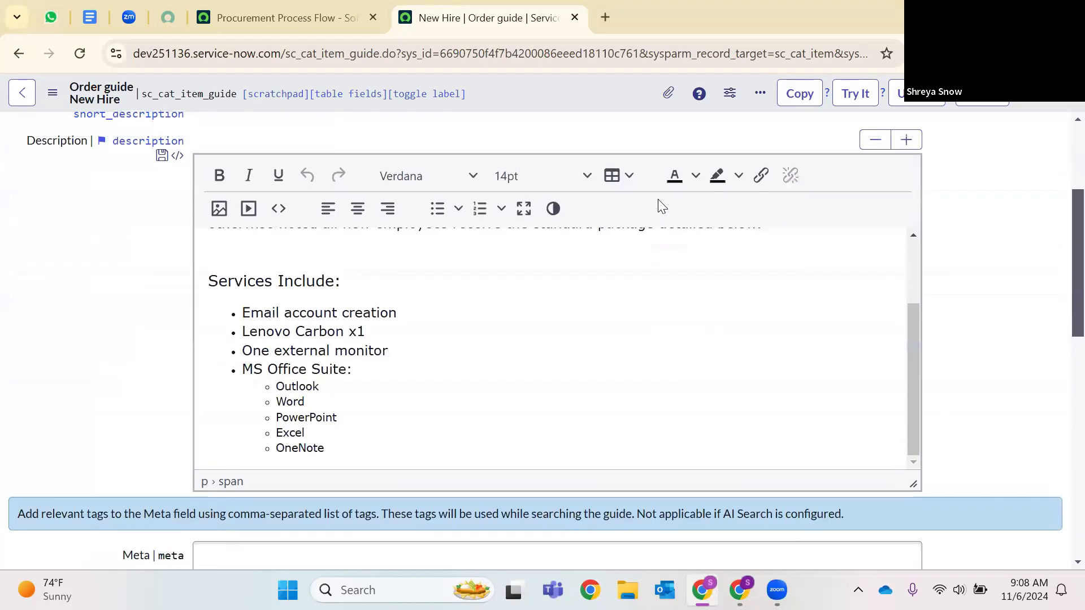
scroll(662, 207, "up", 4)
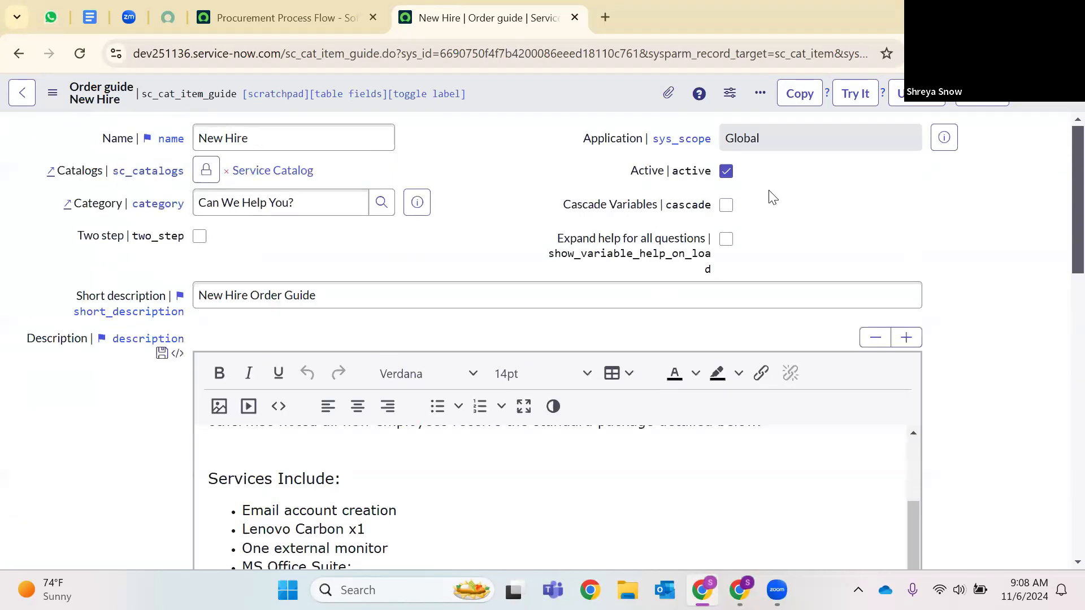